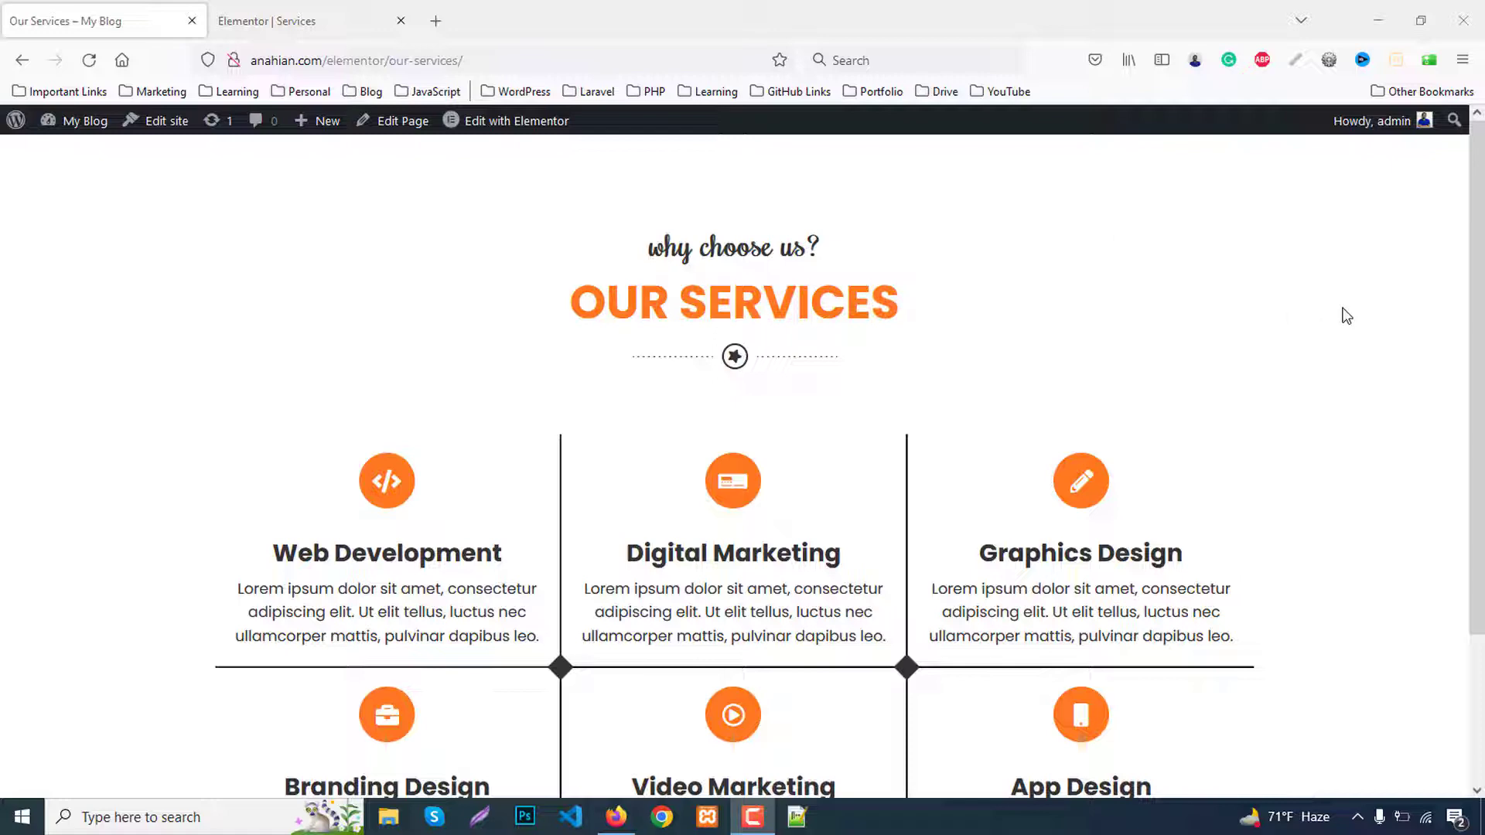
Review the finished services page, switch to the Elementor editor and add a single-column section
scroll(1346, 313, down, 2)
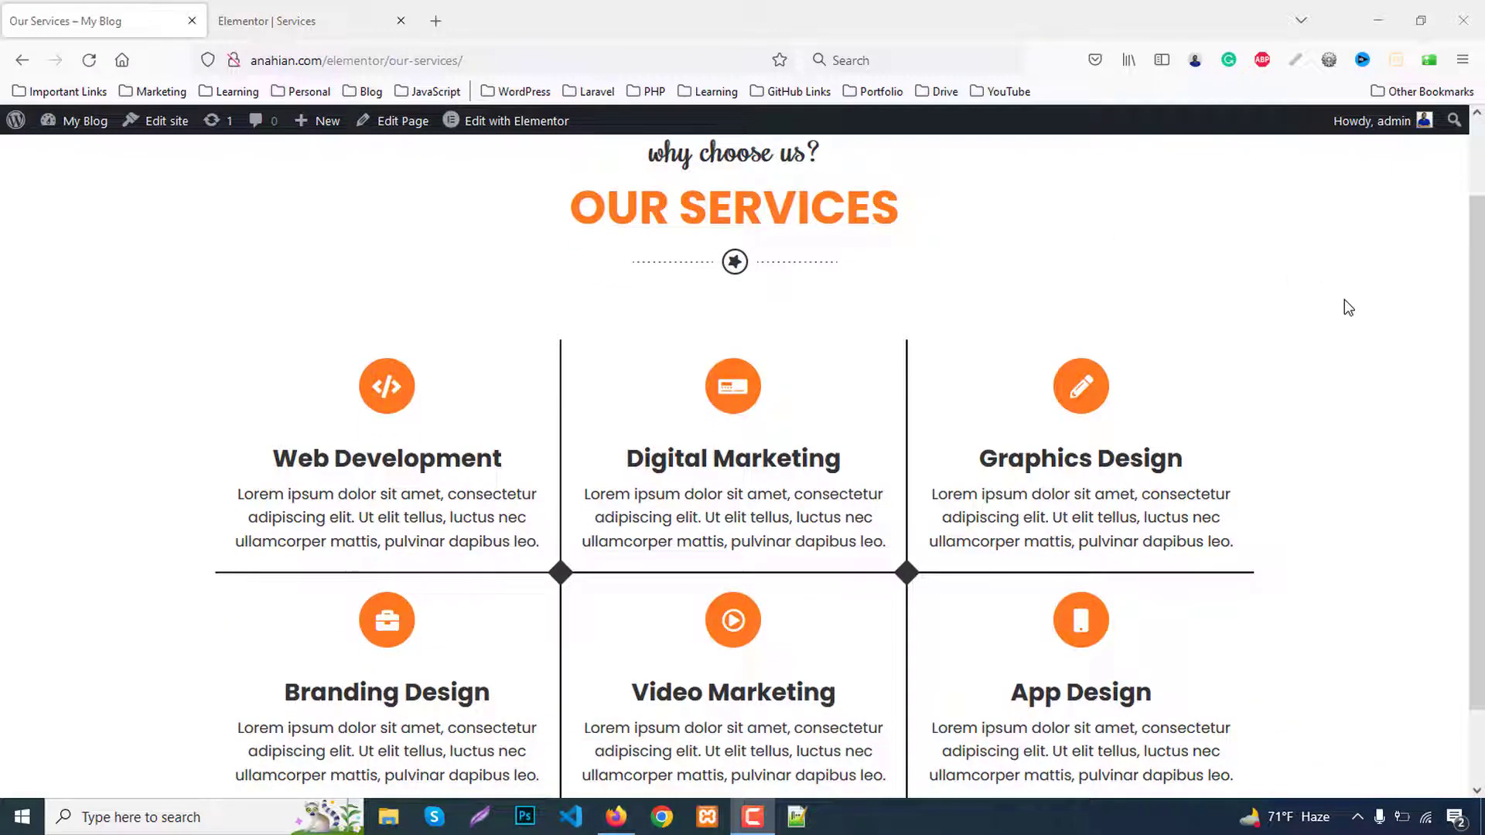
scroll(1347, 307, down, 2)
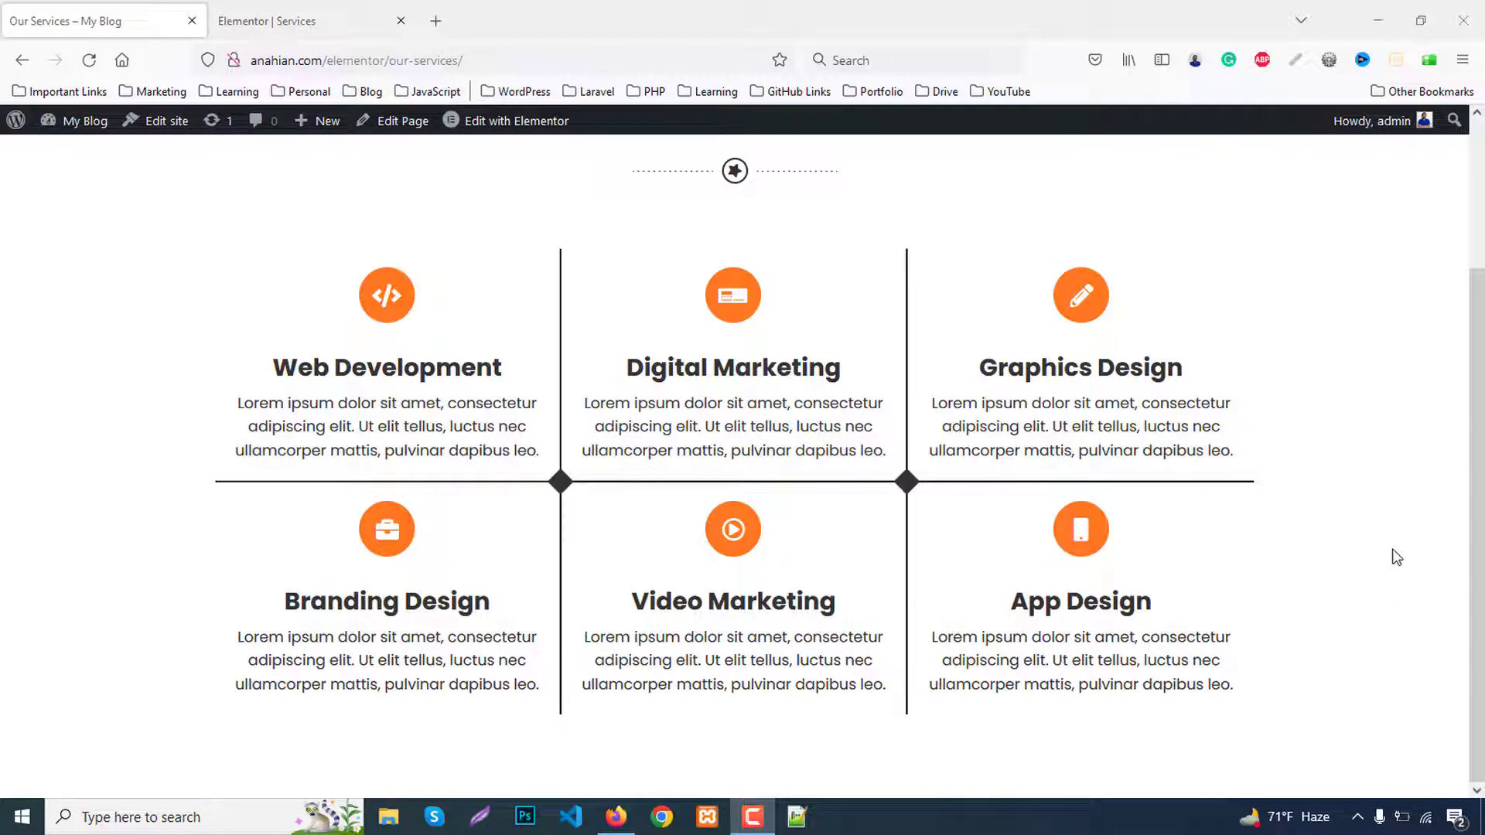
scroll(1392, 547, up, 2)
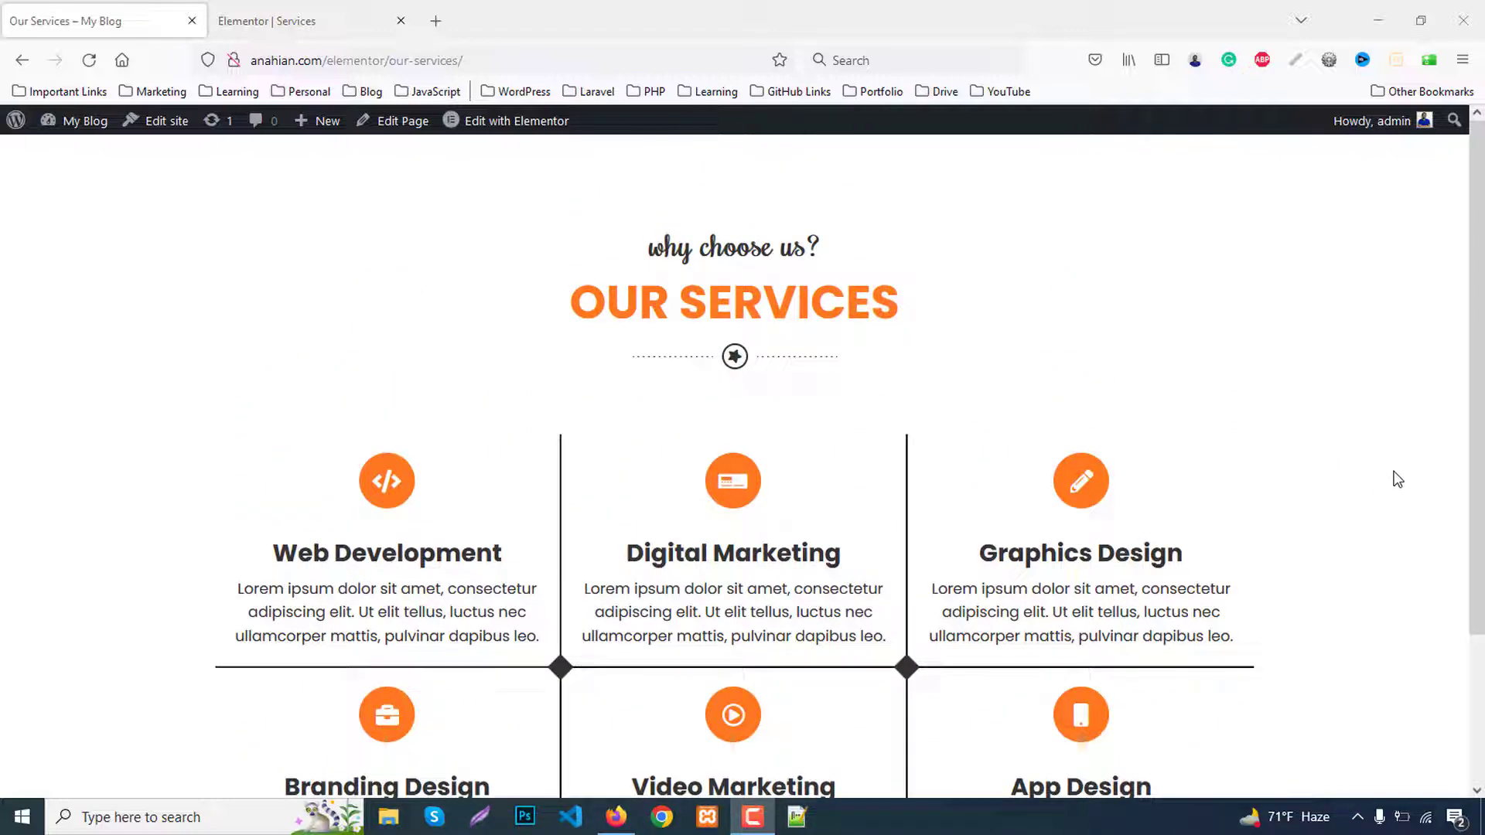
click(331, 17)
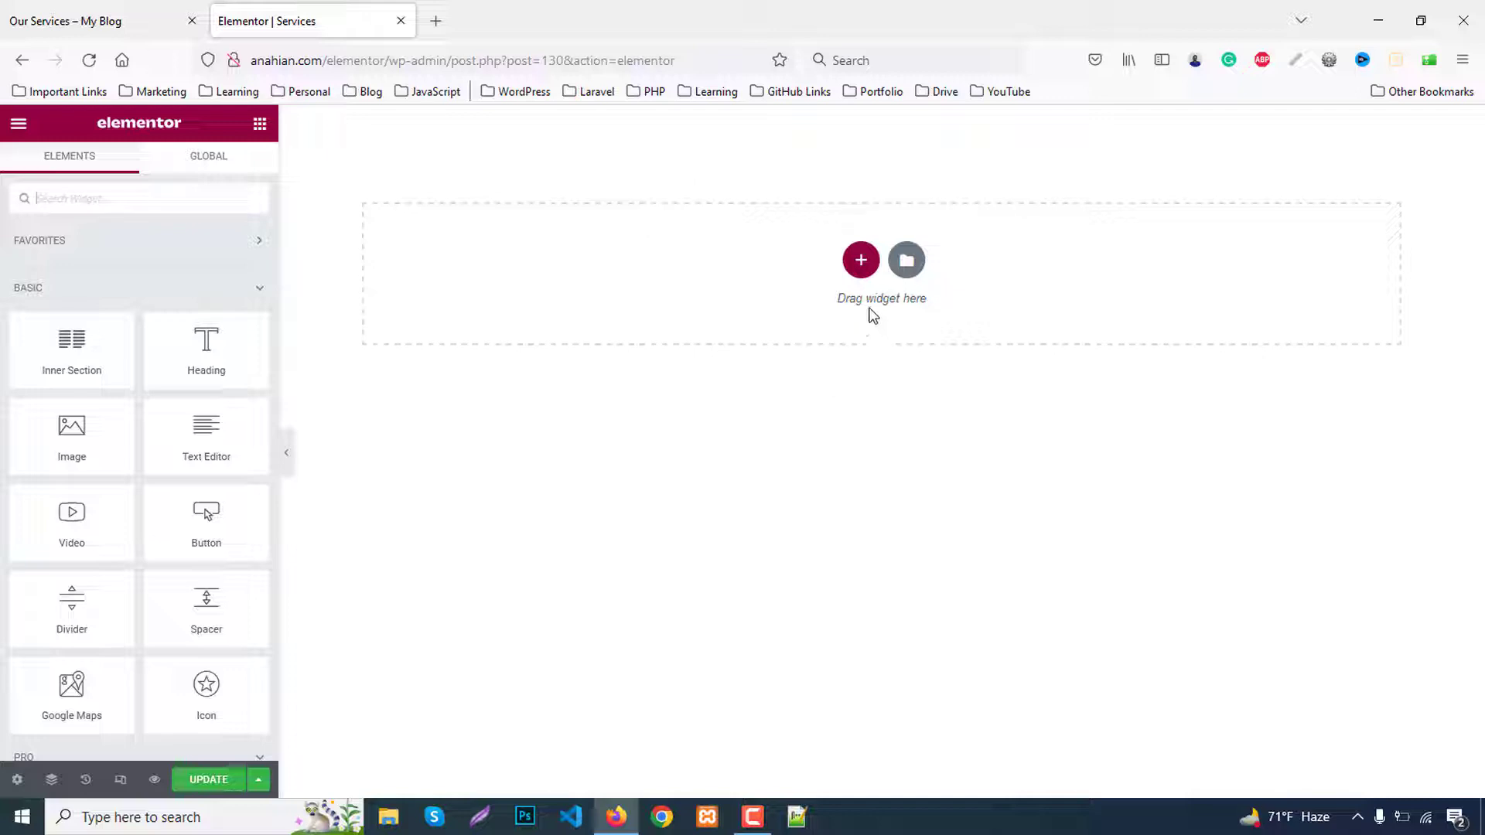
click(861, 263)
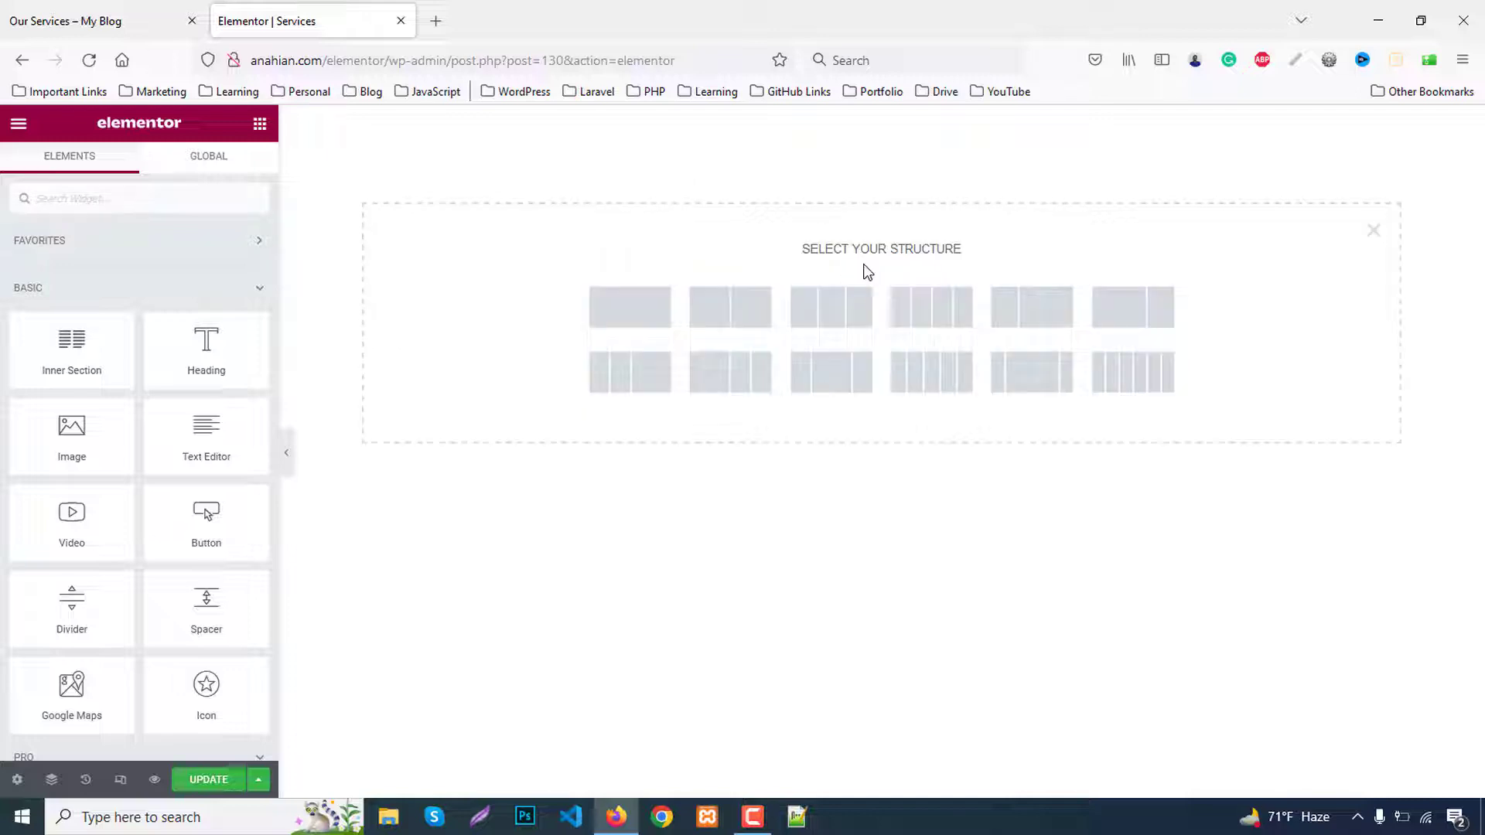
click(634, 321)
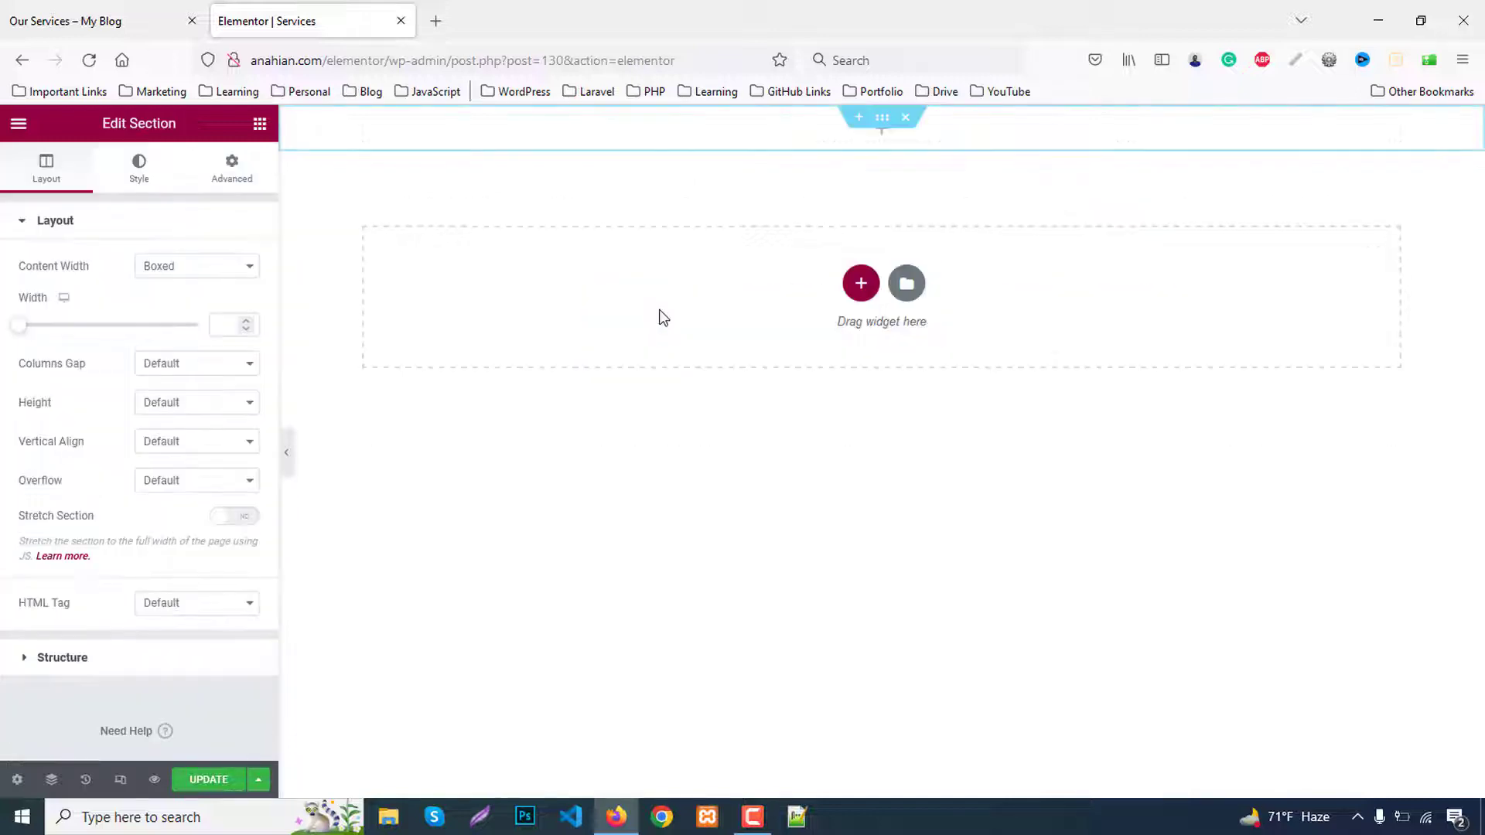
Set the section's top and bottom padding to 80 px
click(232, 171)
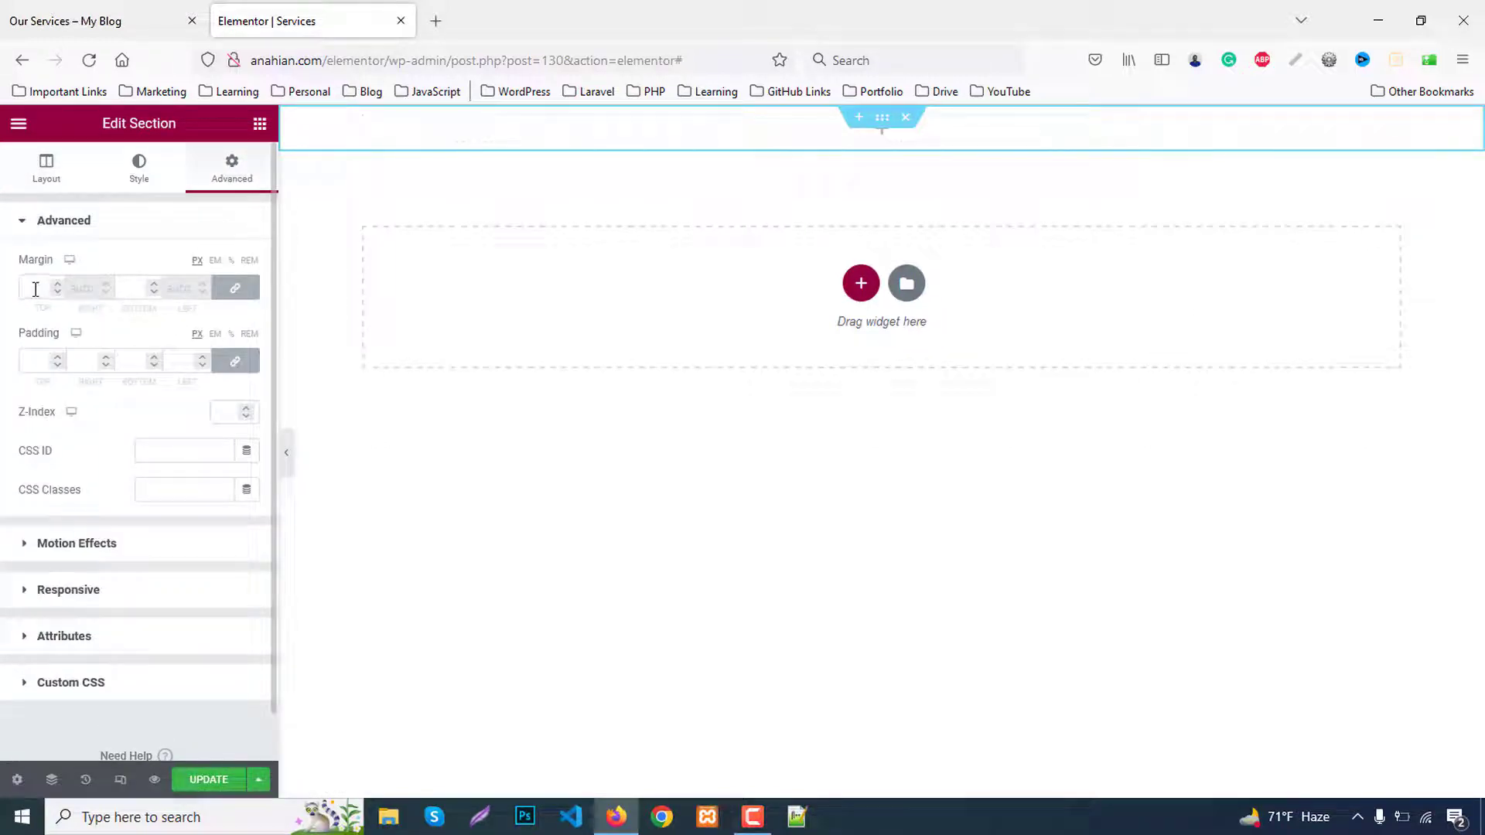
click(31, 361)
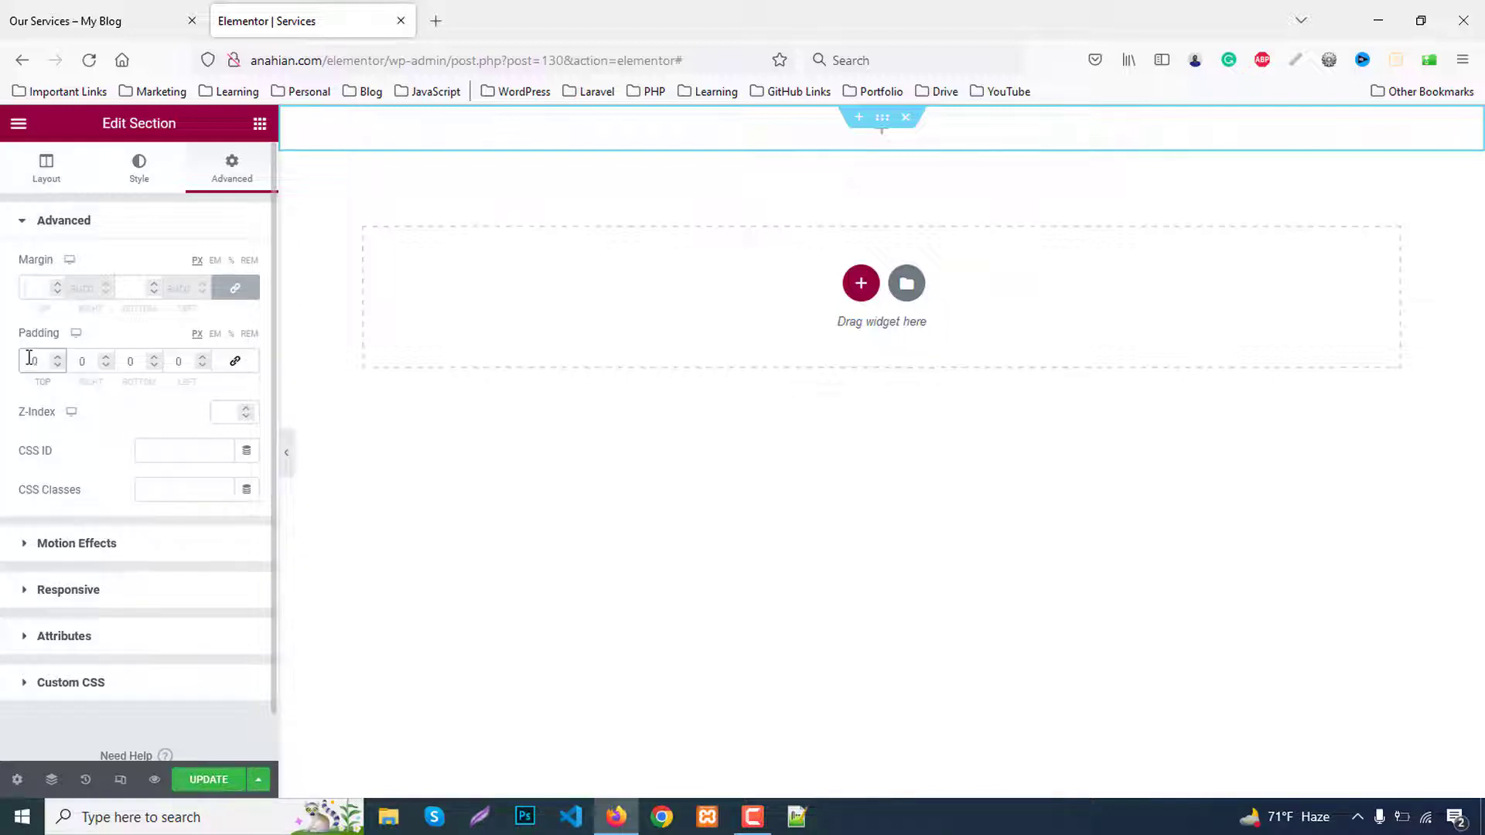
text(80)
click(123, 361)
text(80)
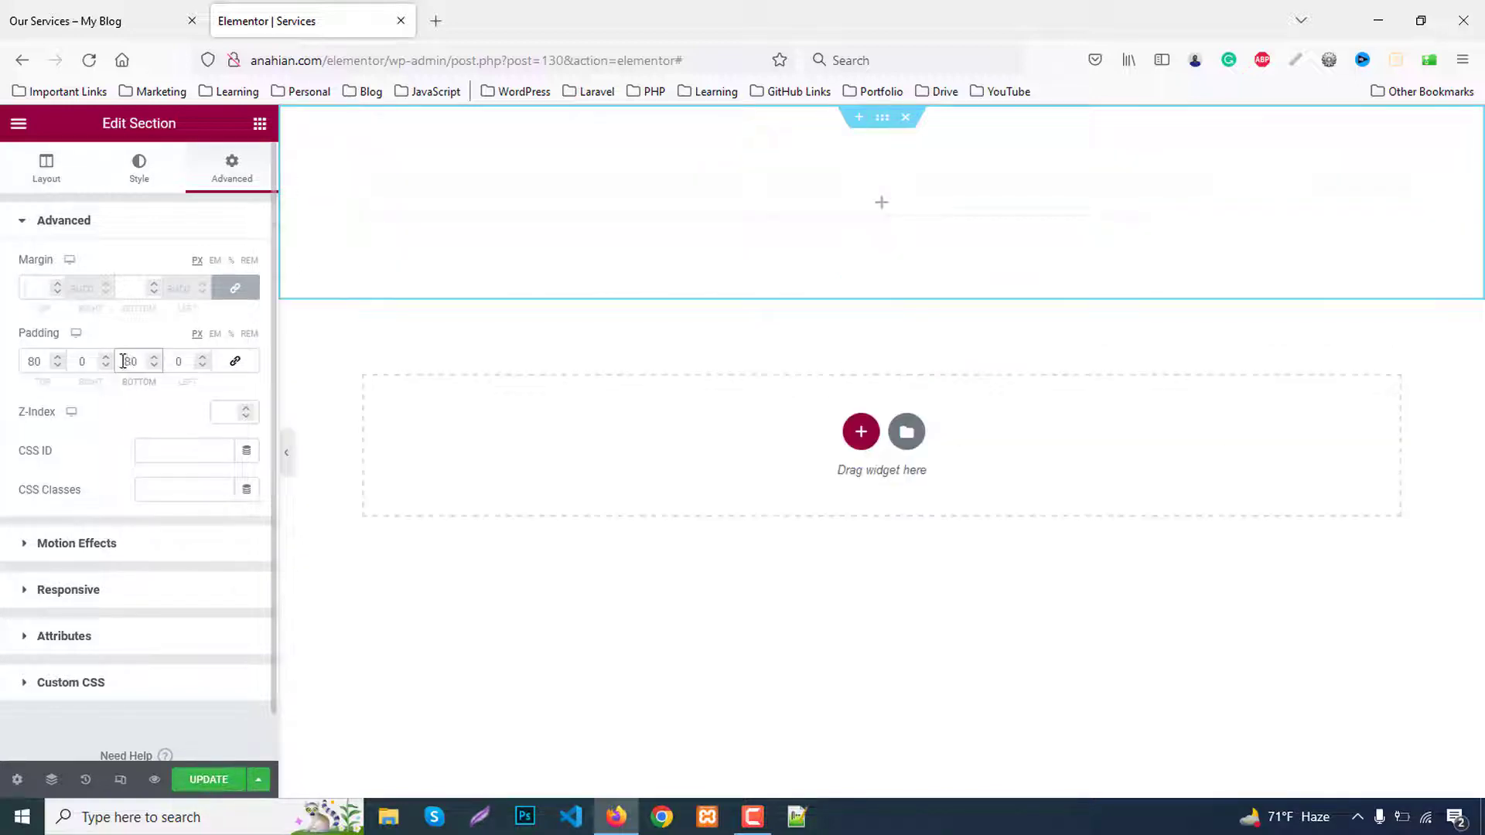
Insert an inner section inside the new section and duplicate it
click(260, 125)
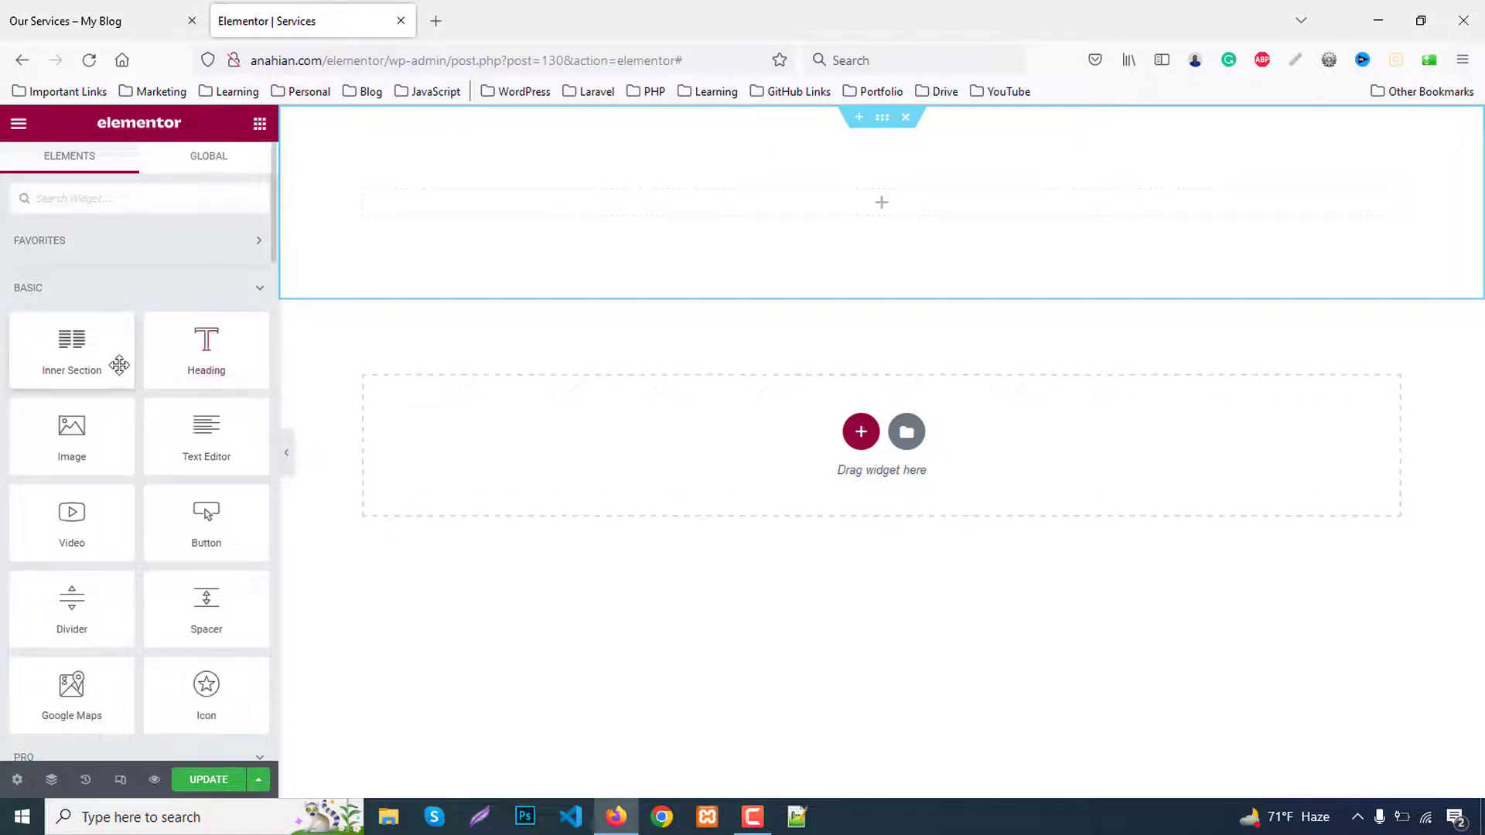
drag(70, 350, 924, 209)
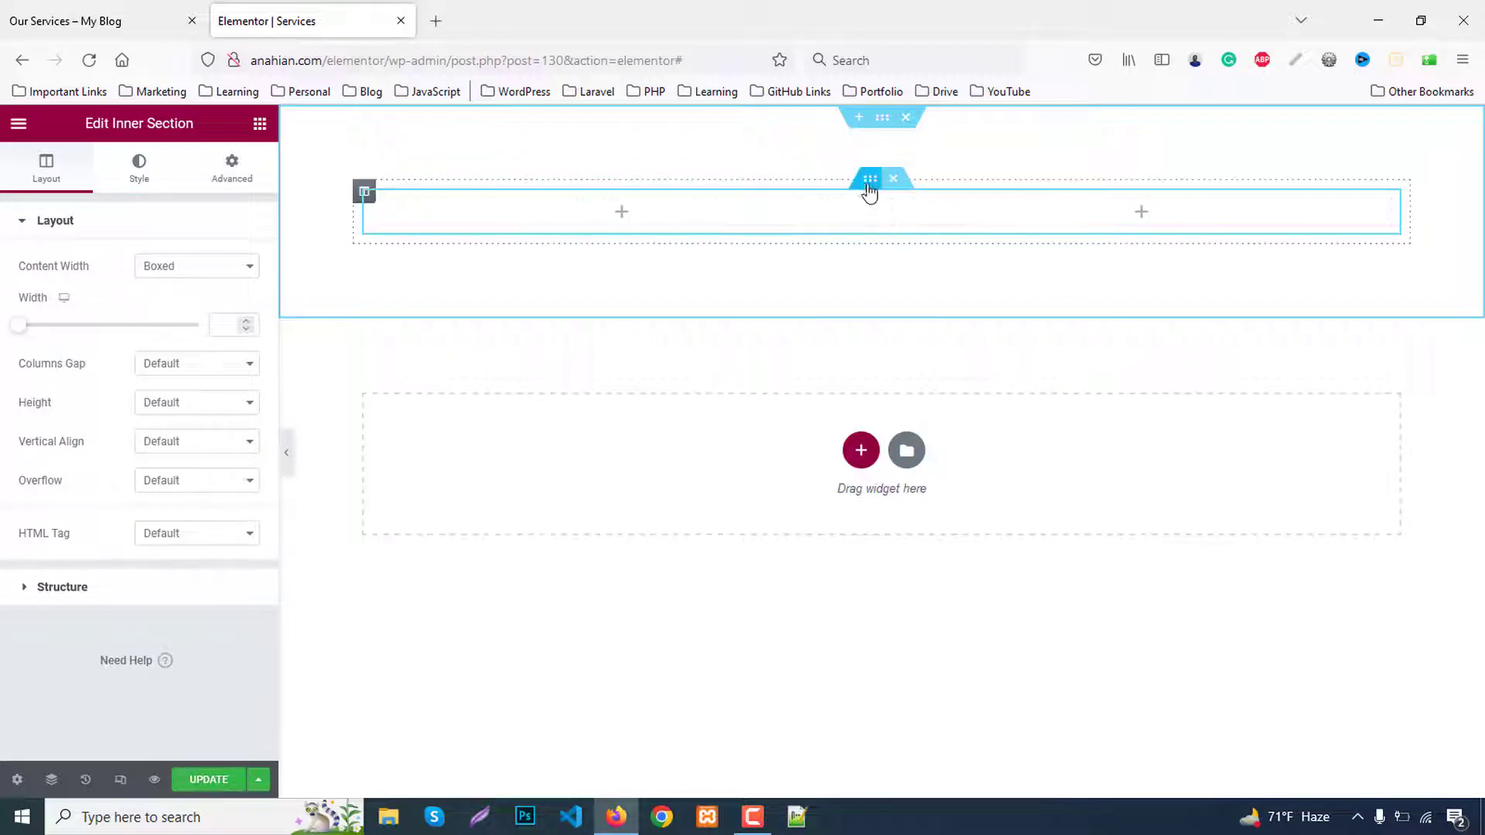
right_click(870, 181)
click(896, 228)
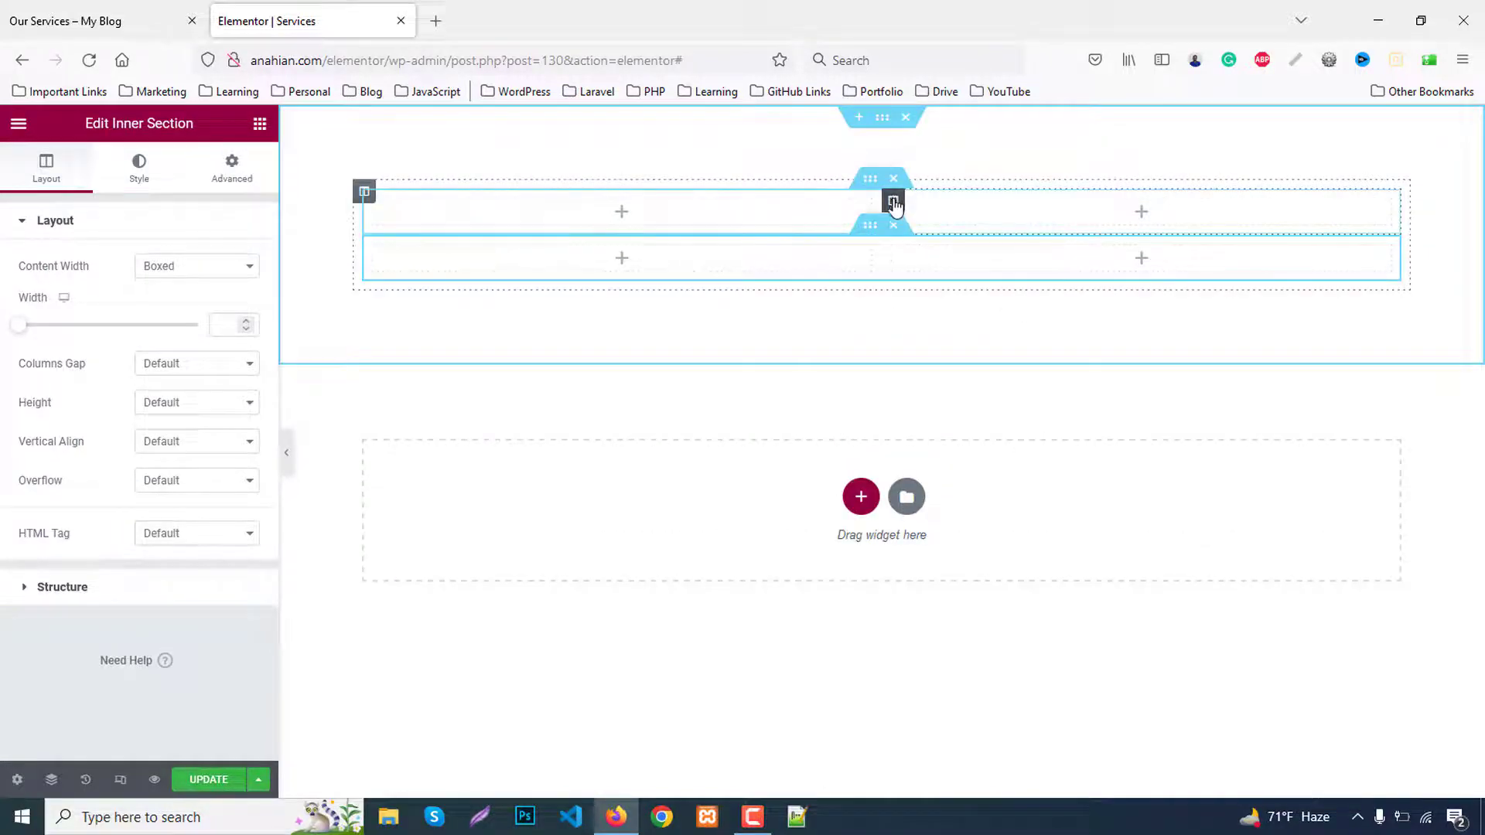
Reduce the upper inner section to a single column and place a Heading widget in it
right_click(893, 203)
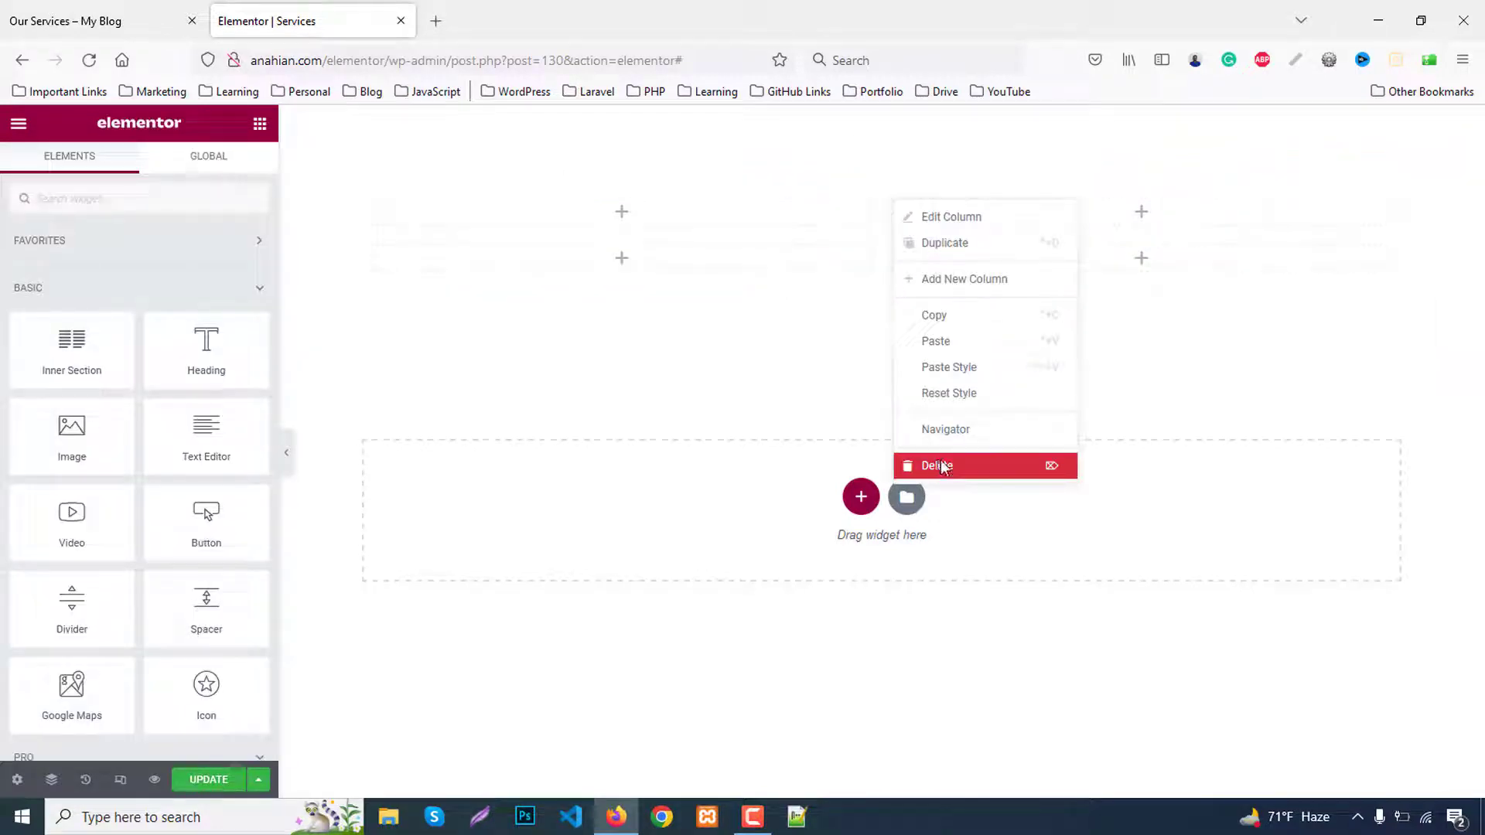
click(942, 466)
drag(217, 311, 901, 217)
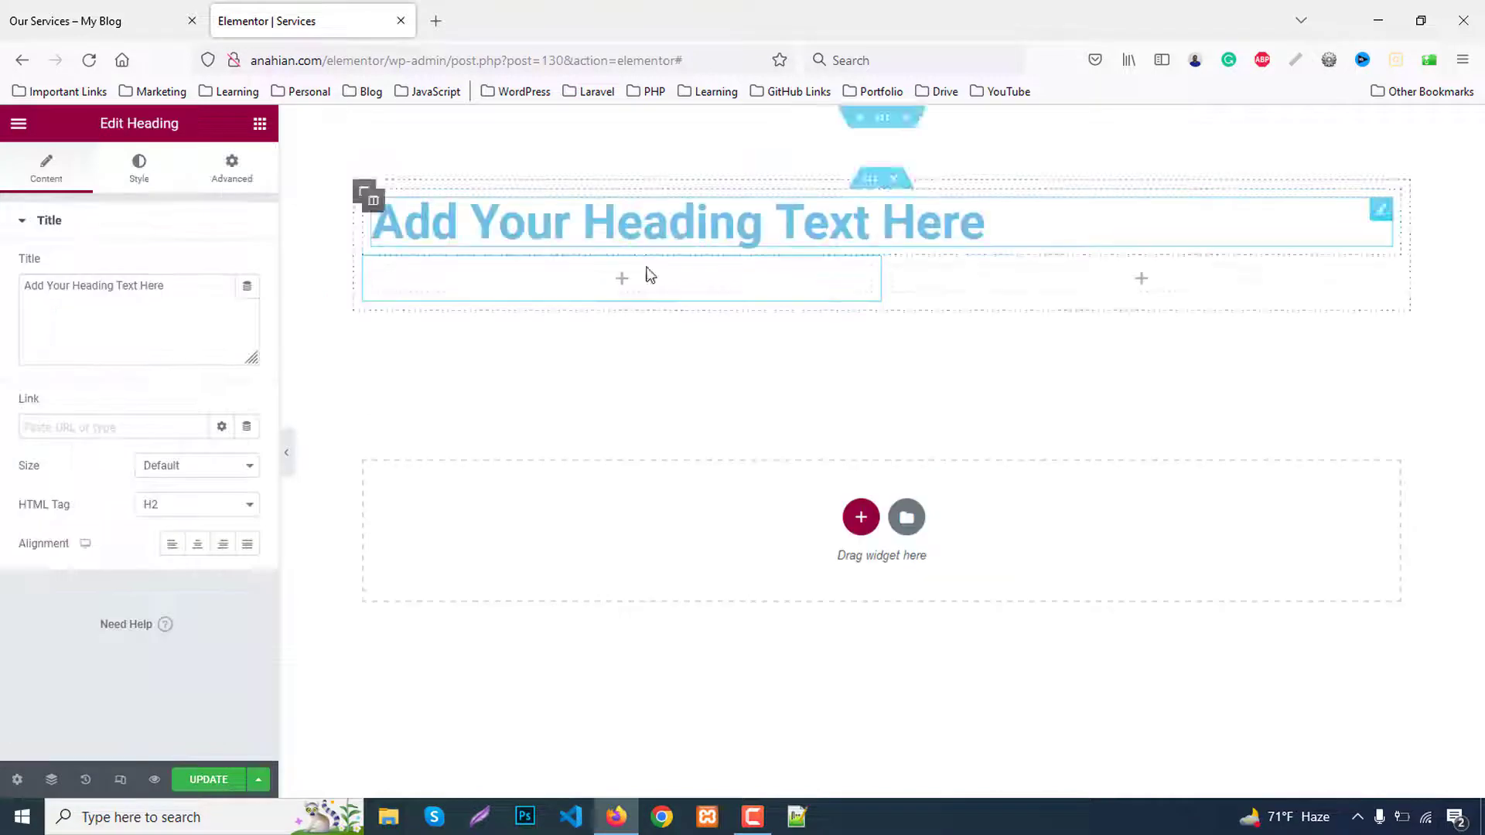
Set the heading text to "why choose us?", centre it and use the p HTML tag
triple_click(163, 286)
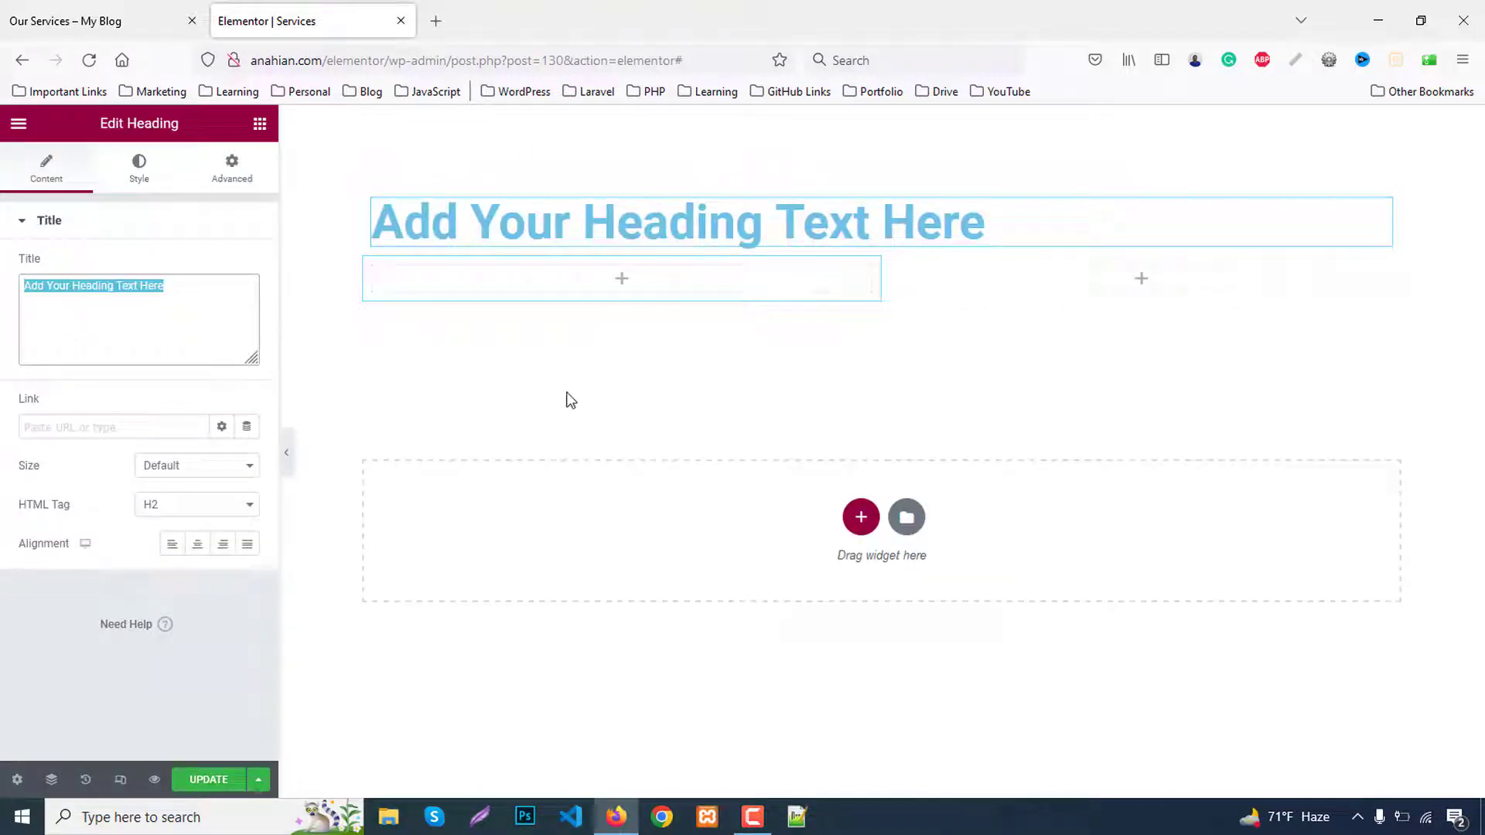
text(why ch)
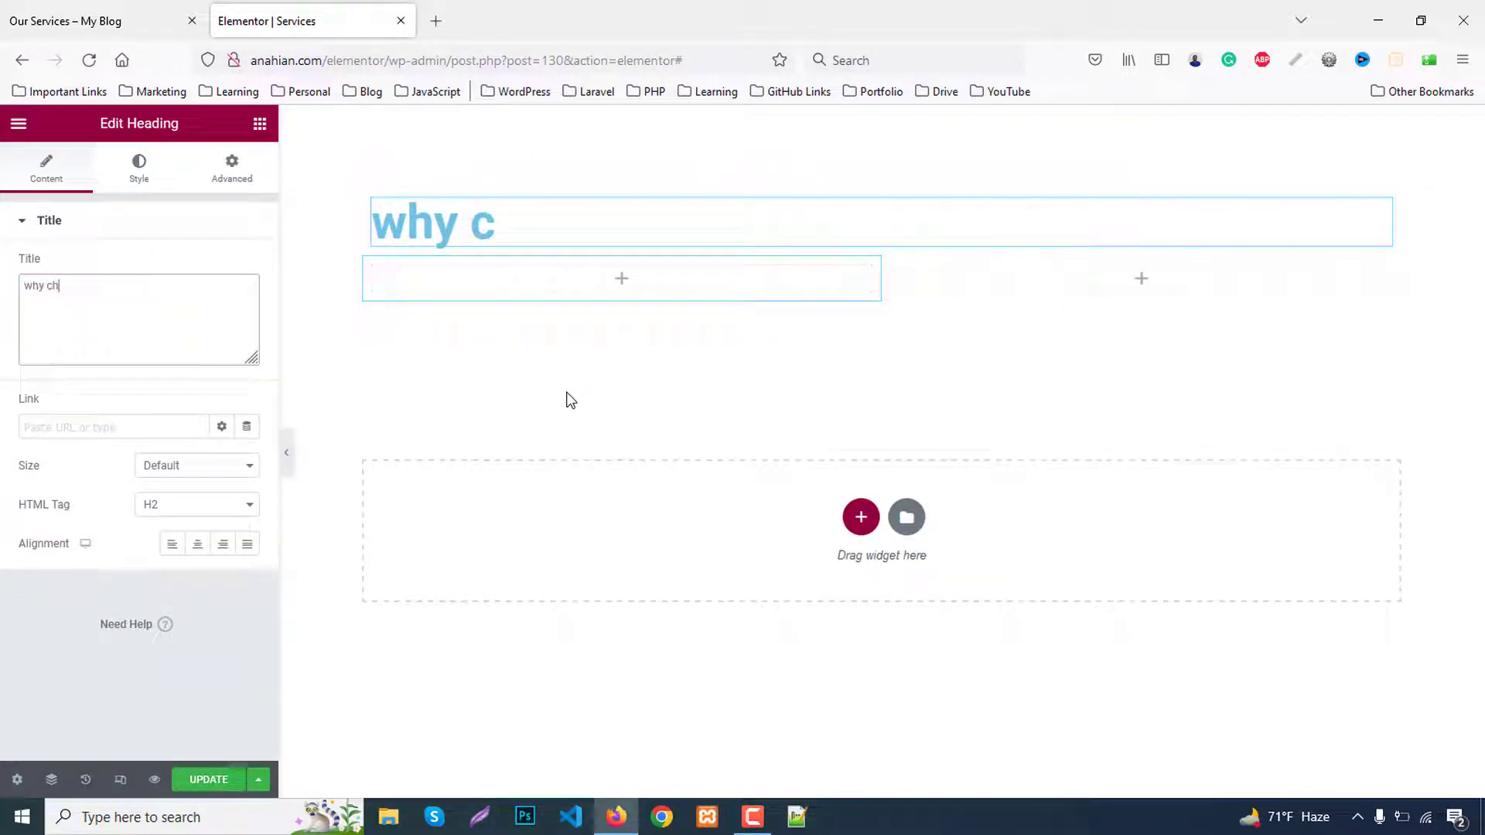
text(oose us?)
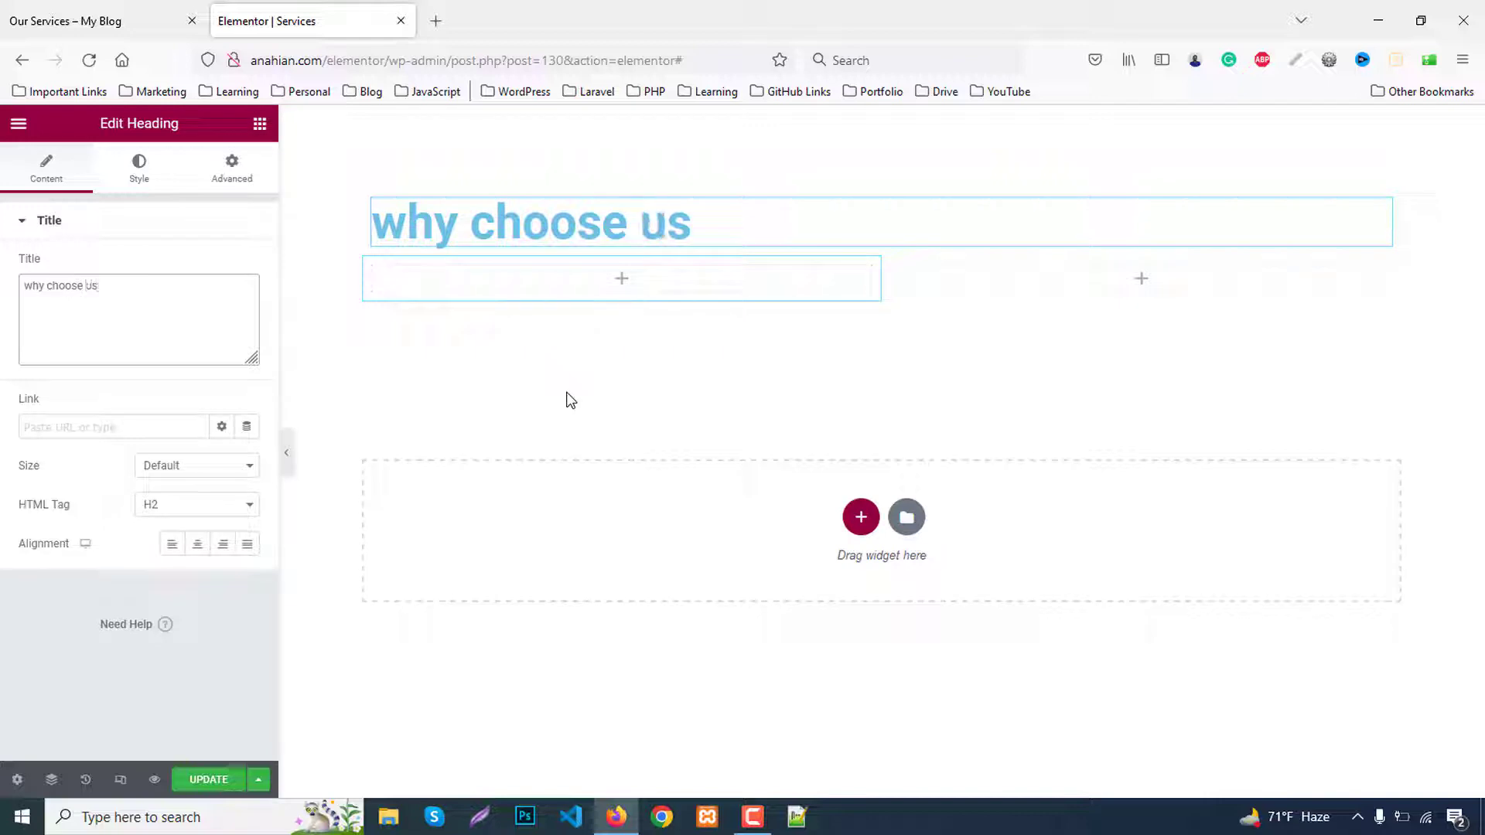
click(197, 544)
click(162, 507)
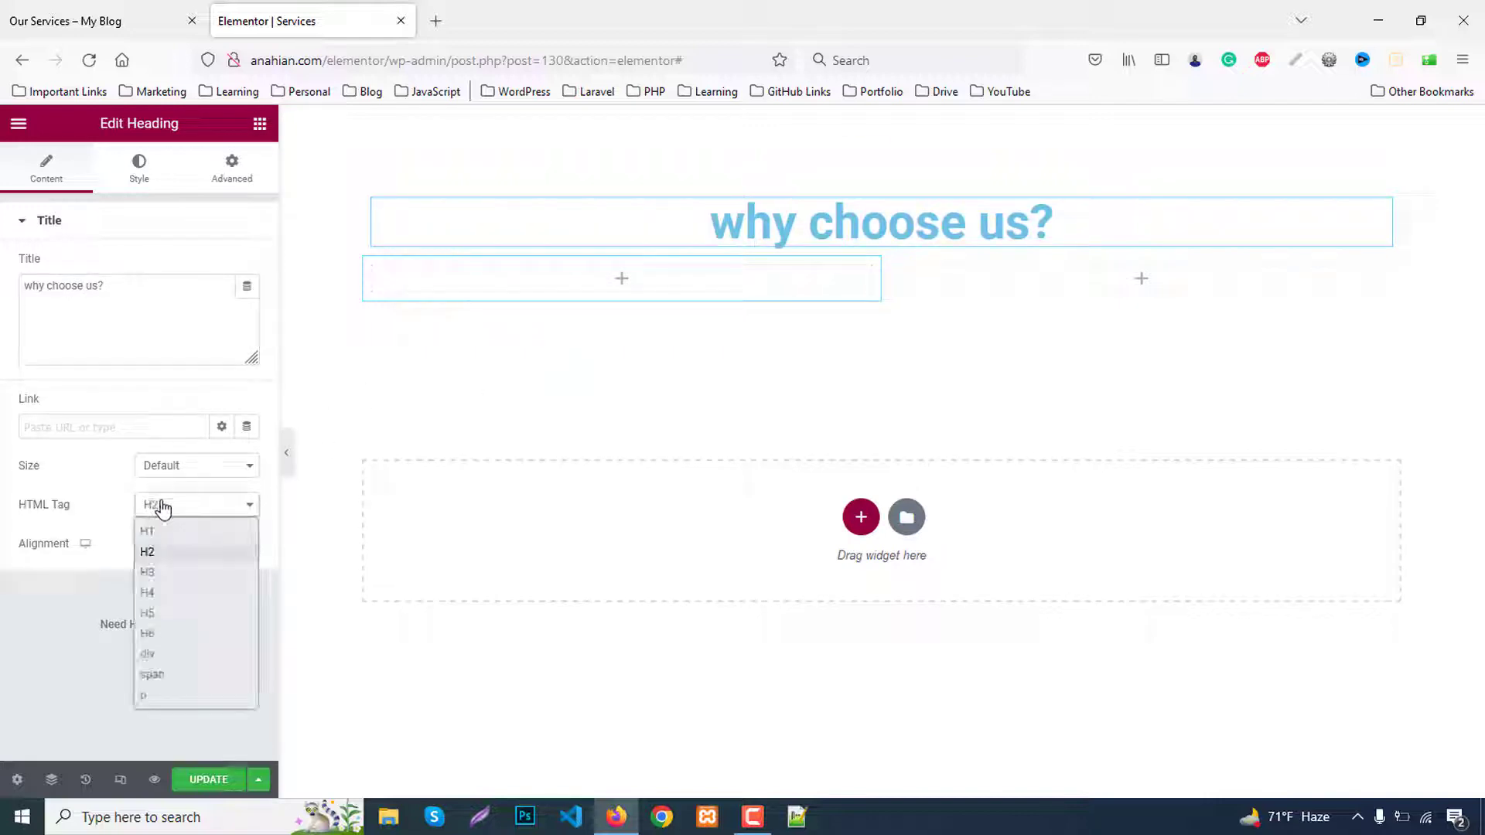
click(152, 695)
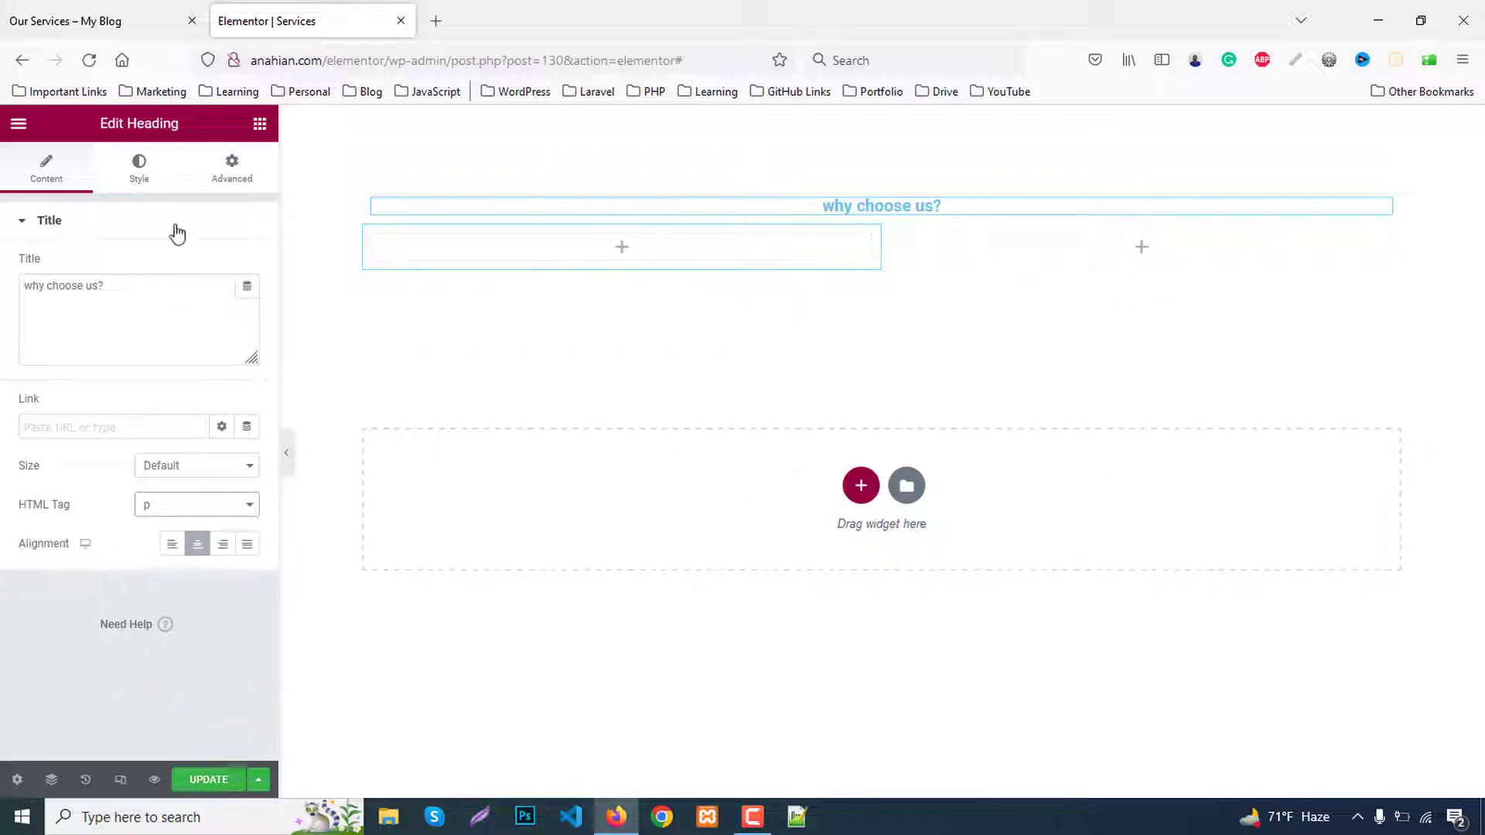
Set the "why choose us?" heading's text colour to #333
click(146, 169)
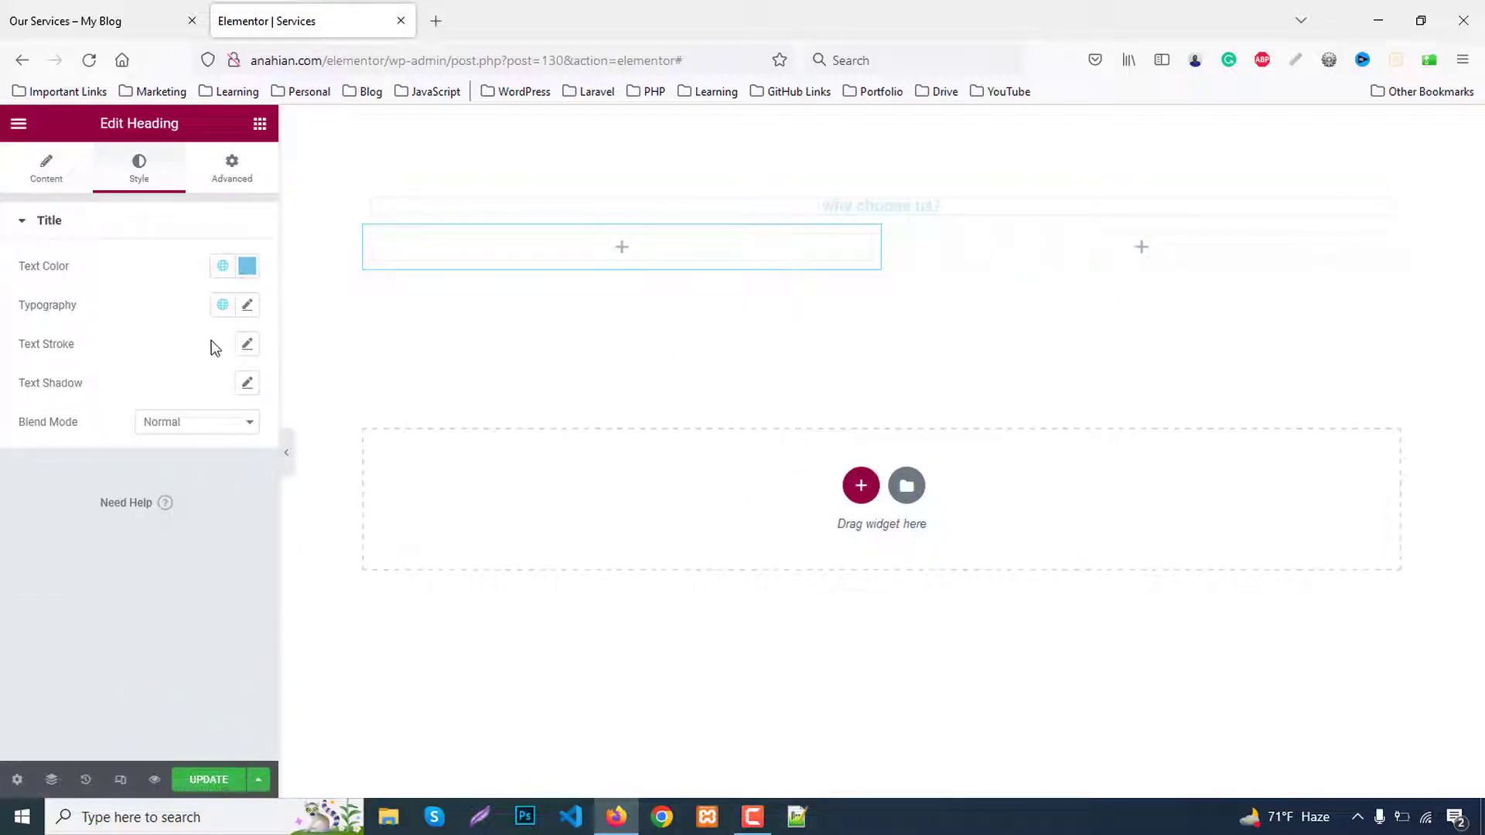
click(247, 265)
click(144, 545)
key(ctrl+a)
text(#333)
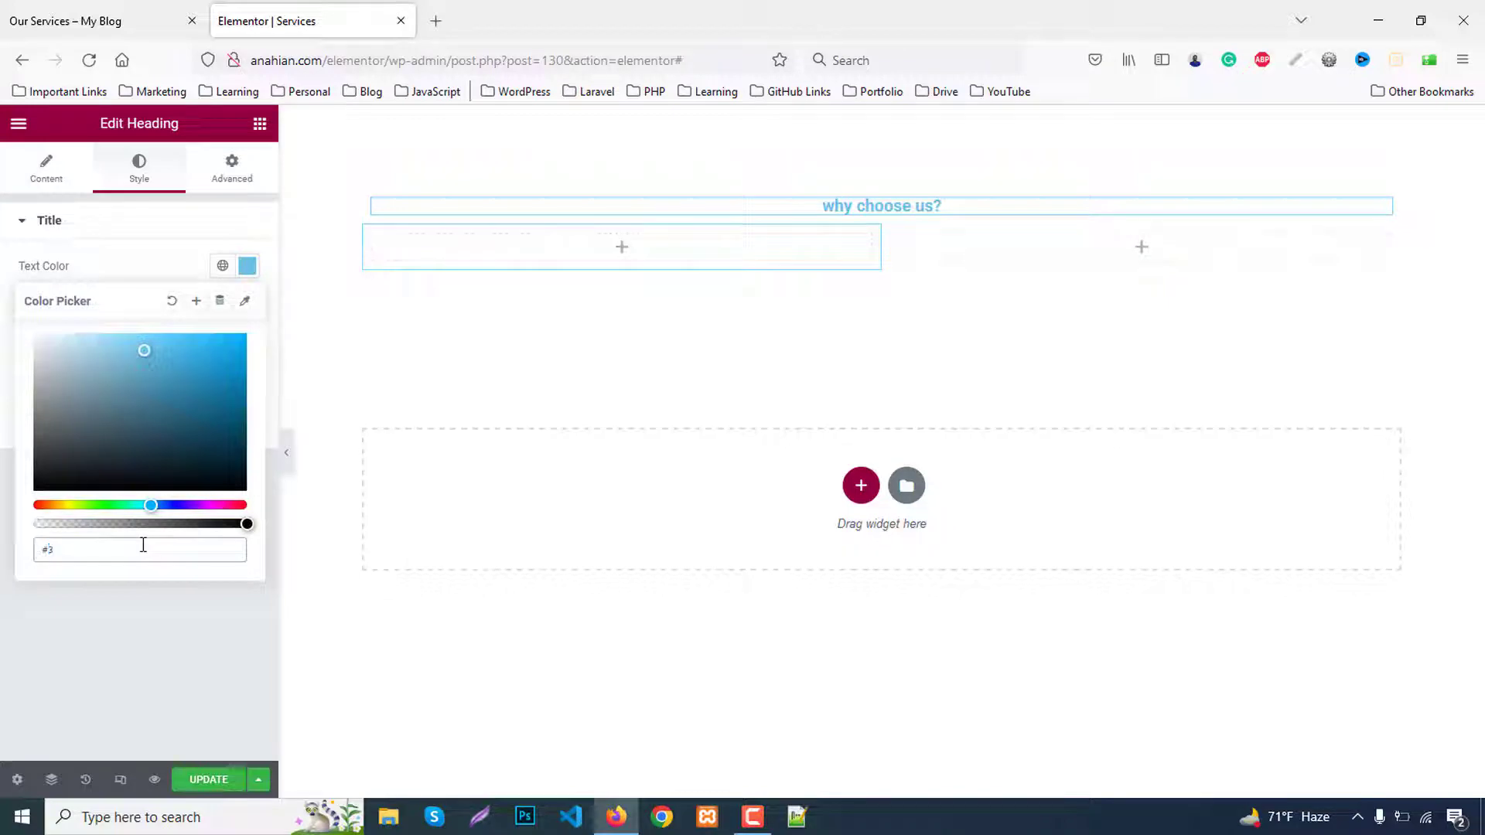
click(246, 264)
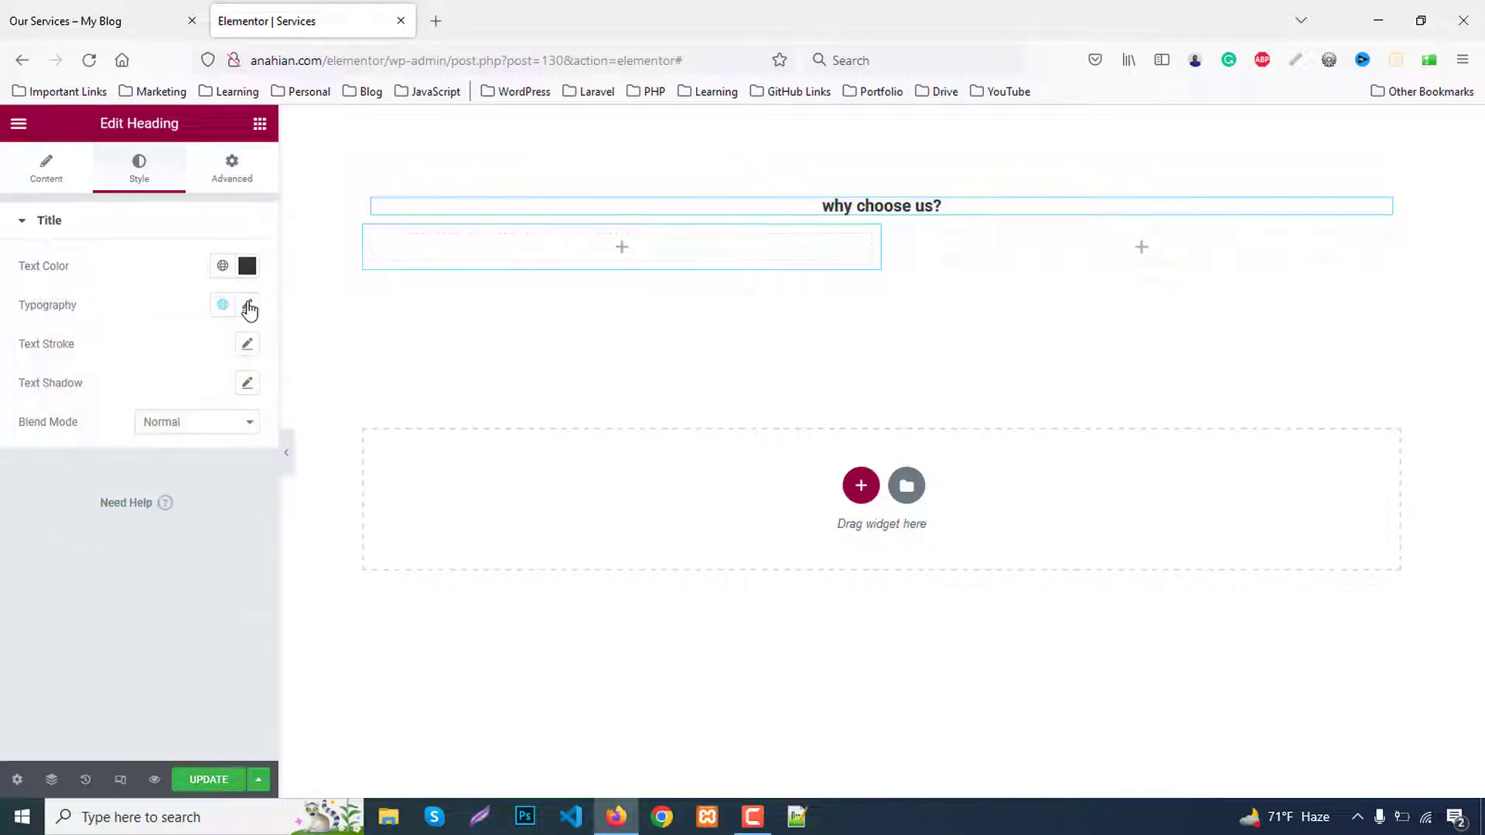
Change the "why choose us?" heading's font family to Rochester and its text transform to Capitalize
click(247, 304)
click(203, 395)
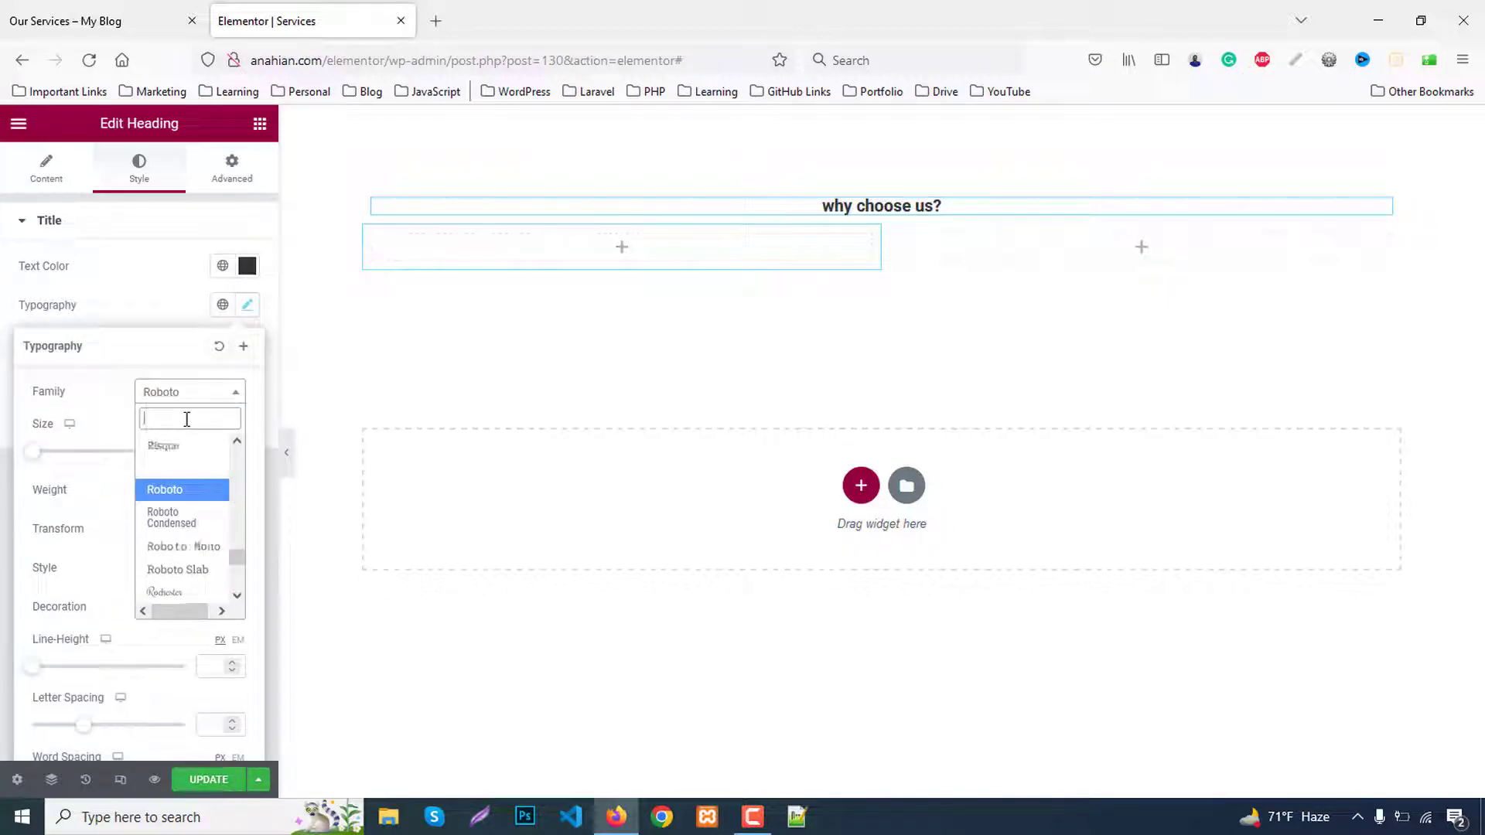
text(ro)
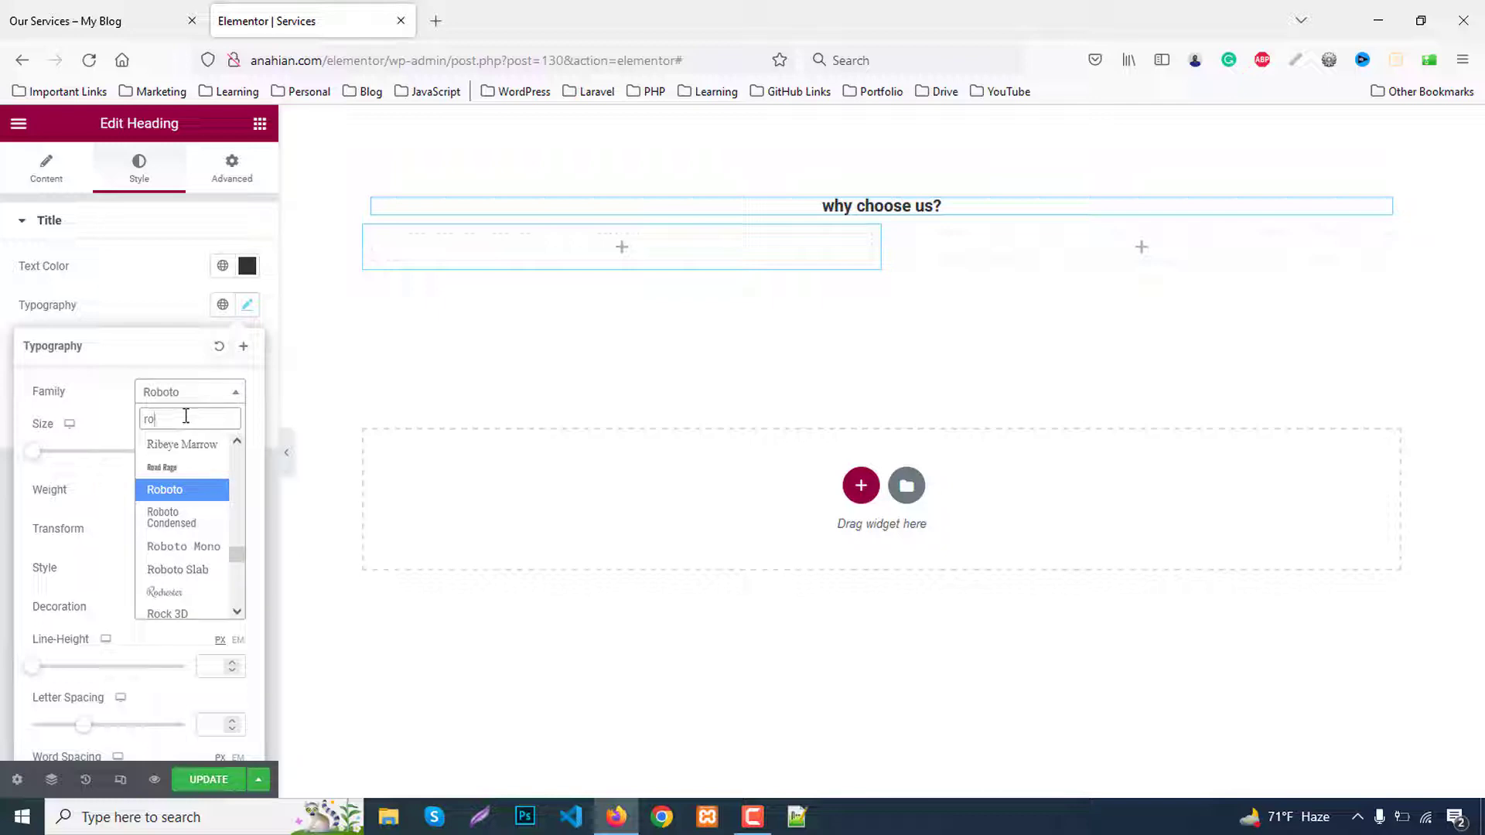
click(159, 592)
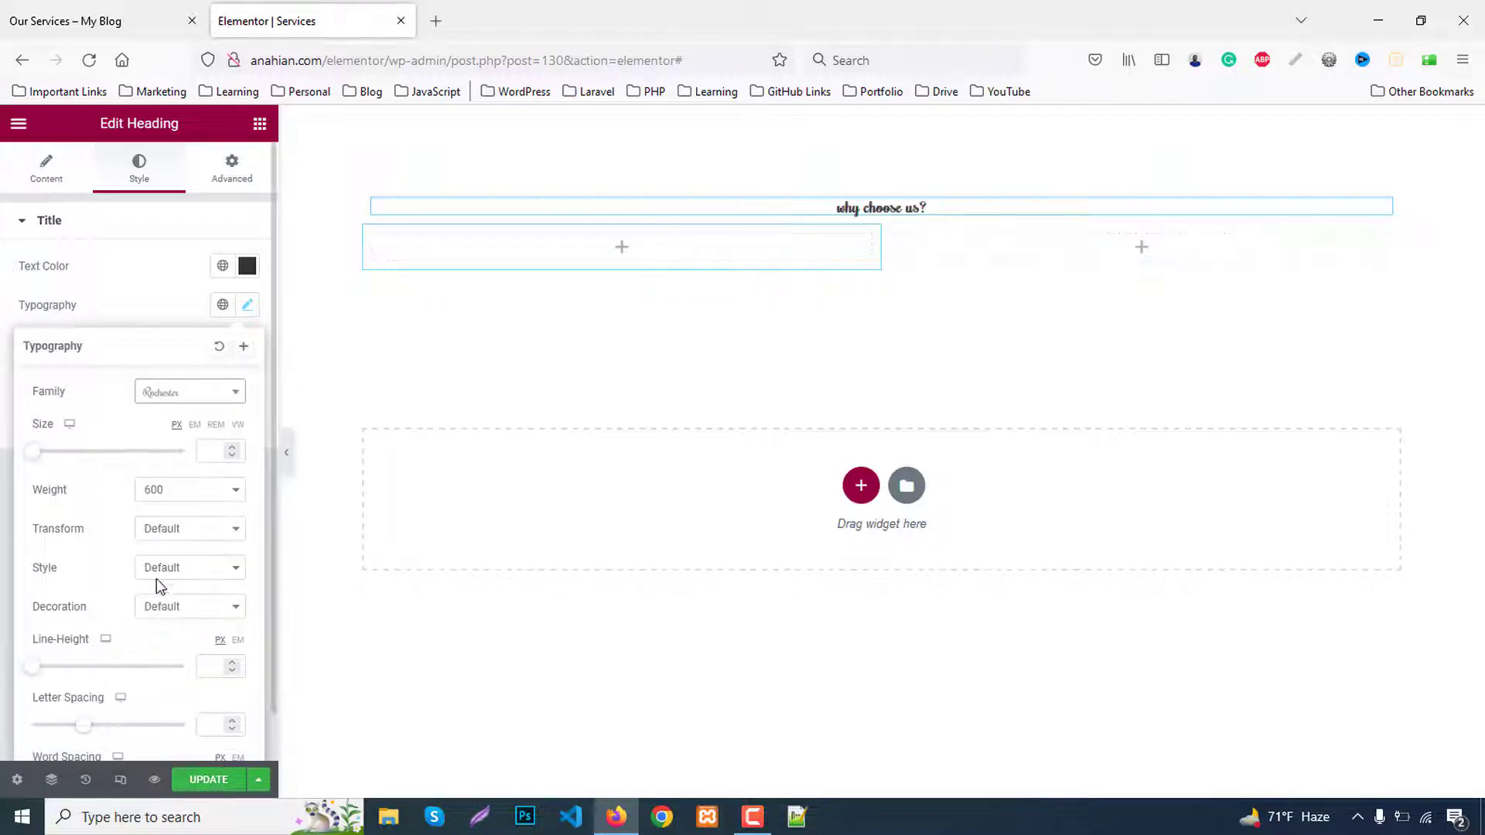
click(175, 530)
click(166, 617)
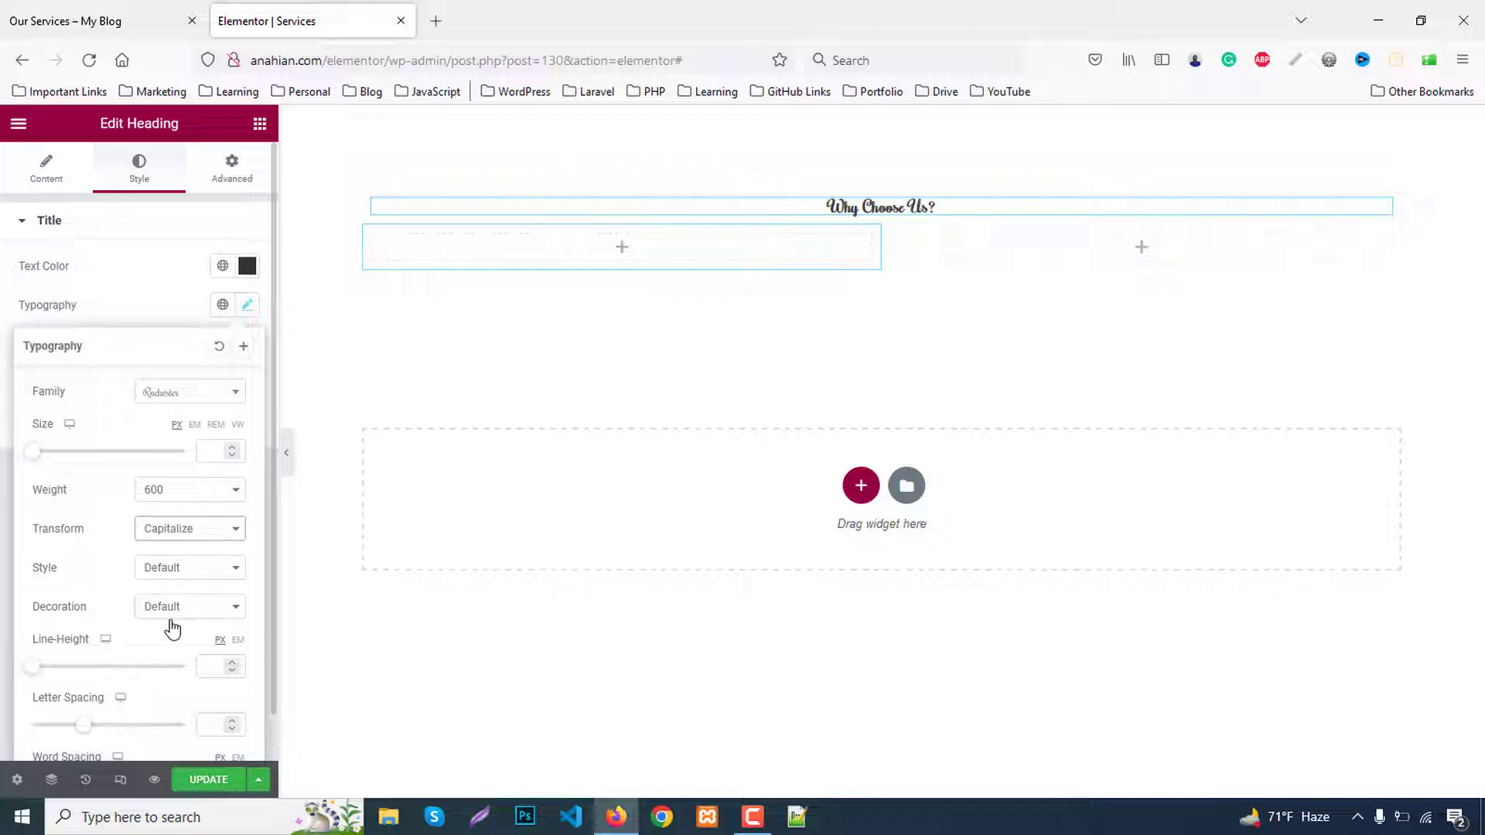
Set the "why choose us?" heading's font size to 40 px and choose a different font weight
click(213, 454)
text(50)
key(BackSpace)
key(BackSpace)
text(40)
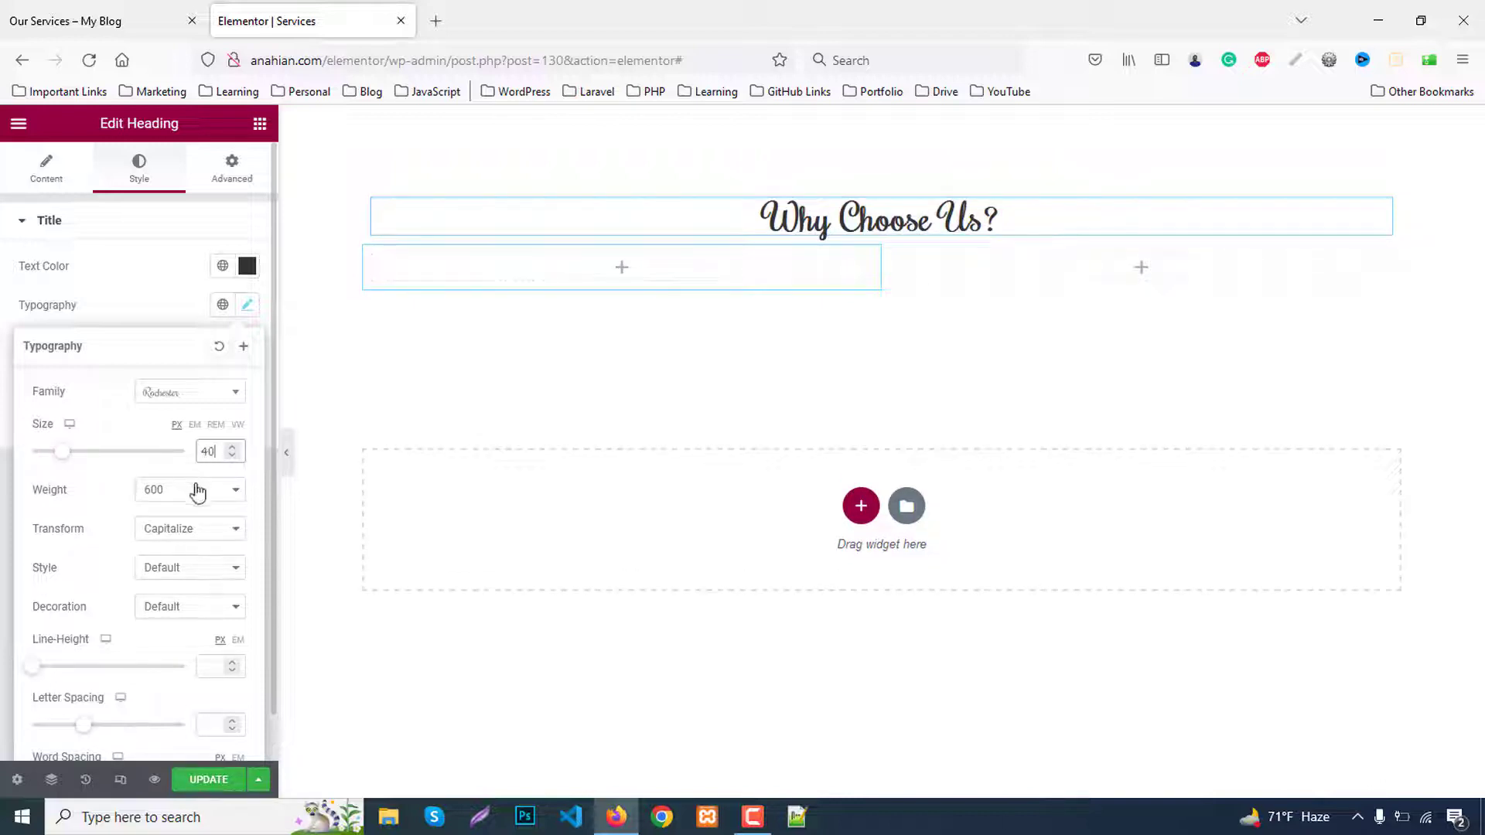
click(181, 490)
click(157, 640)
Add a second Heading widget below the first with the text "our services"
click(260, 124)
drag(206, 348, 890, 230)
drag(205, 288, 11, 284)
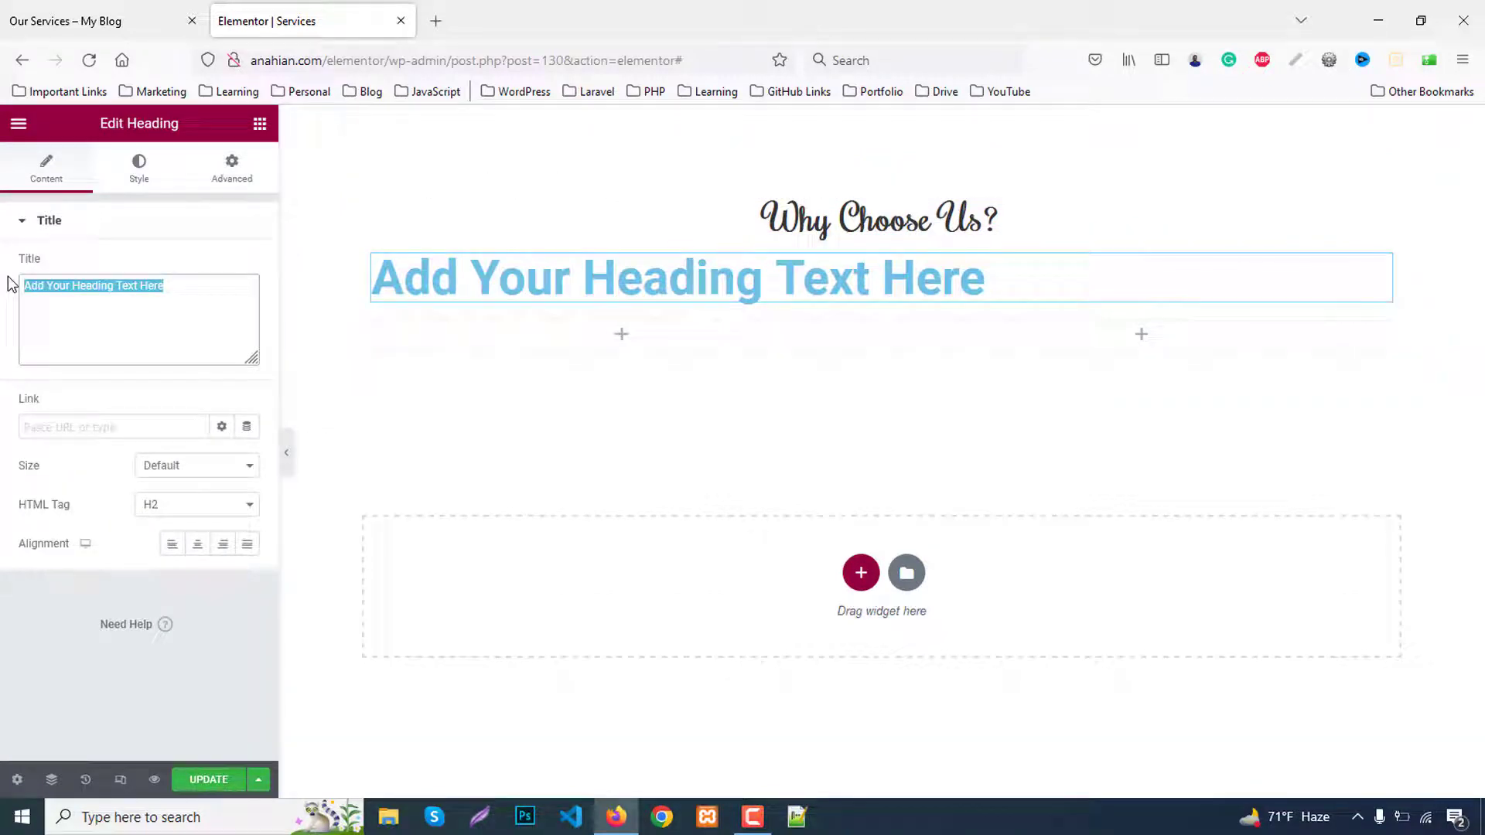
text(our ser)
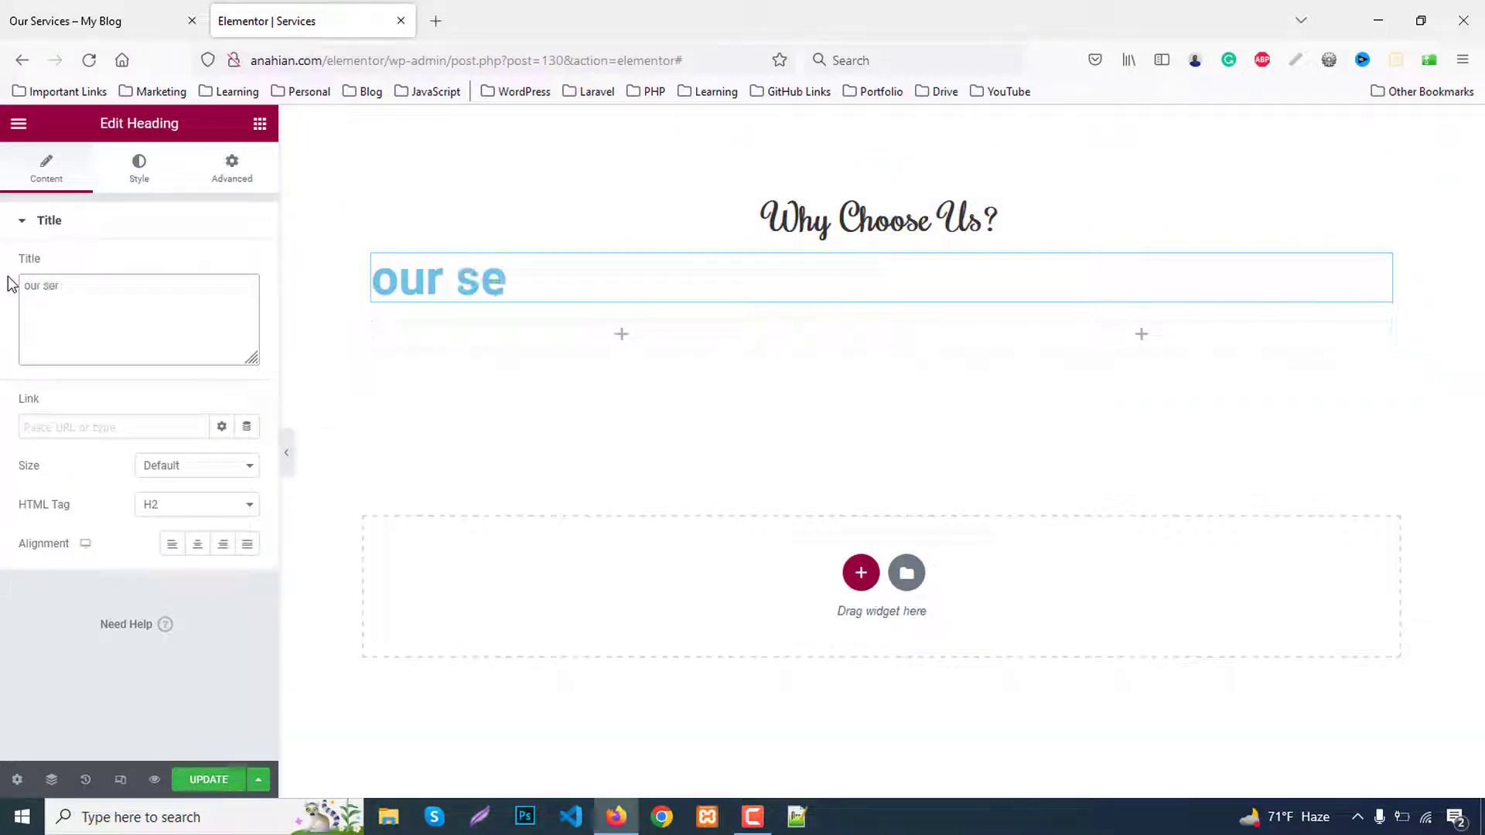
text(vice)
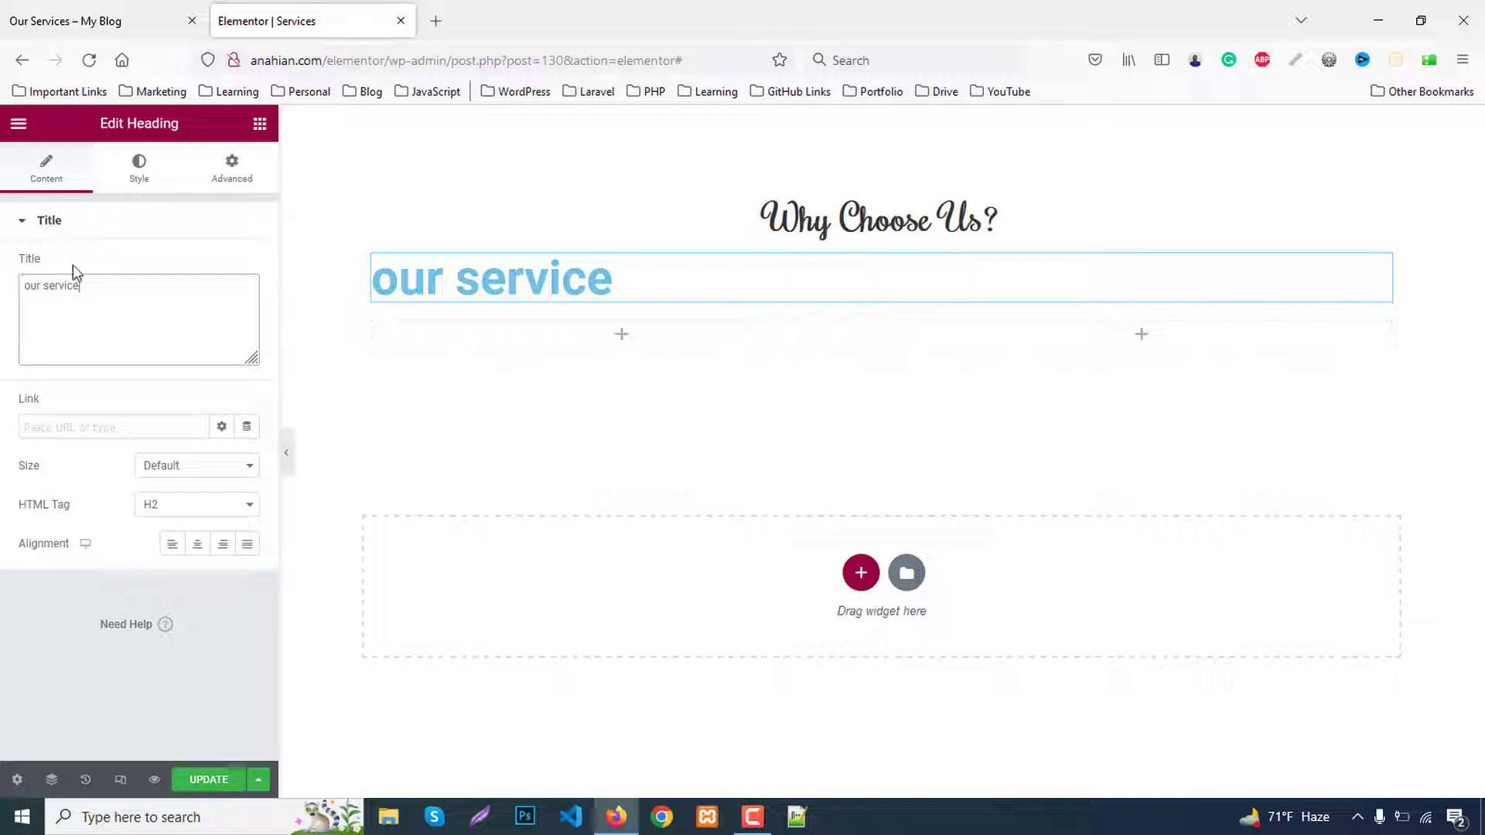
text(s)
Centre the "our services" heading and set its HTML tag to H4
click(197, 545)
click(166, 509)
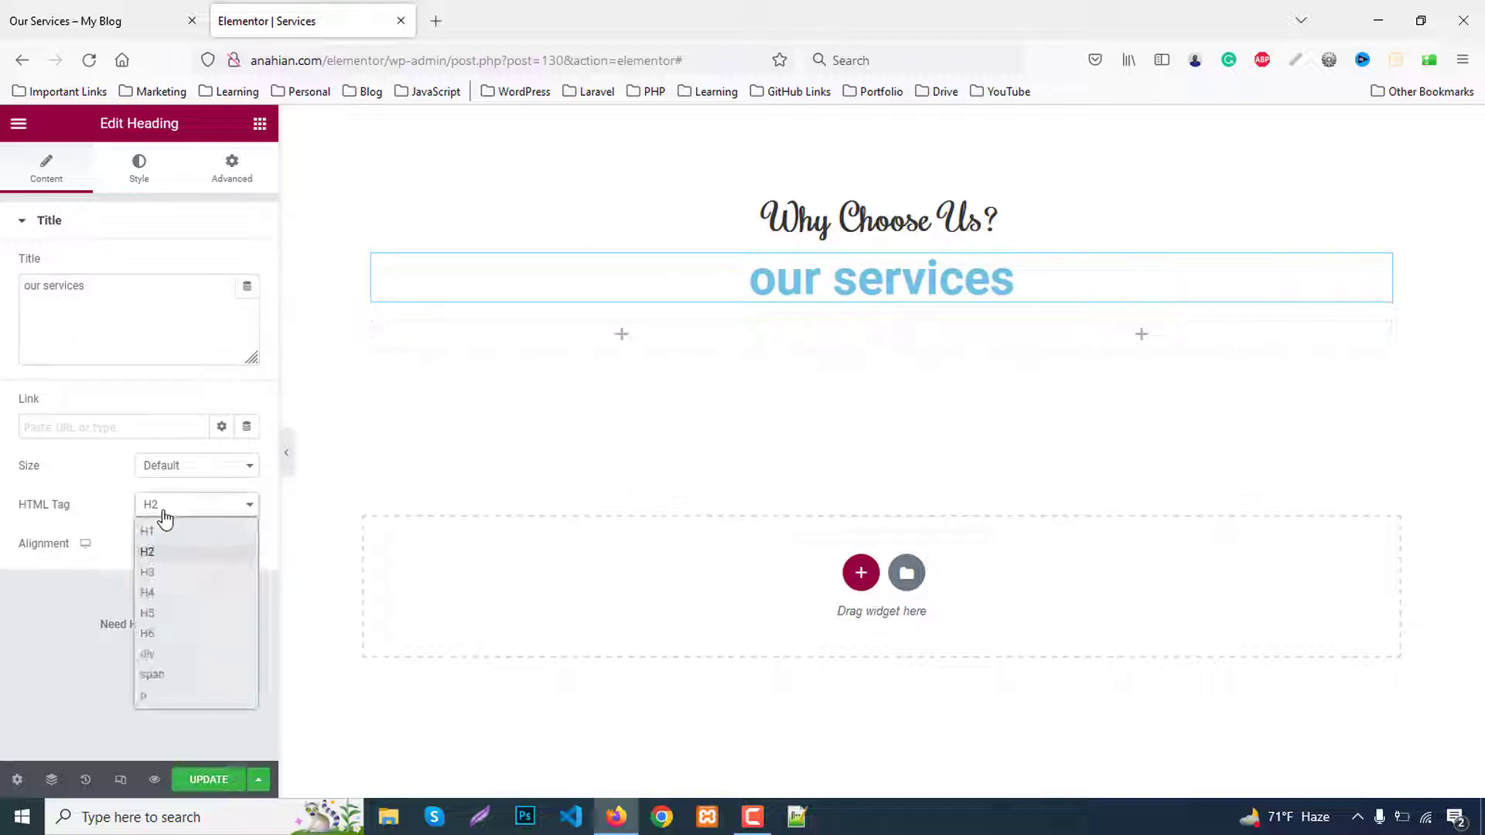
click(159, 592)
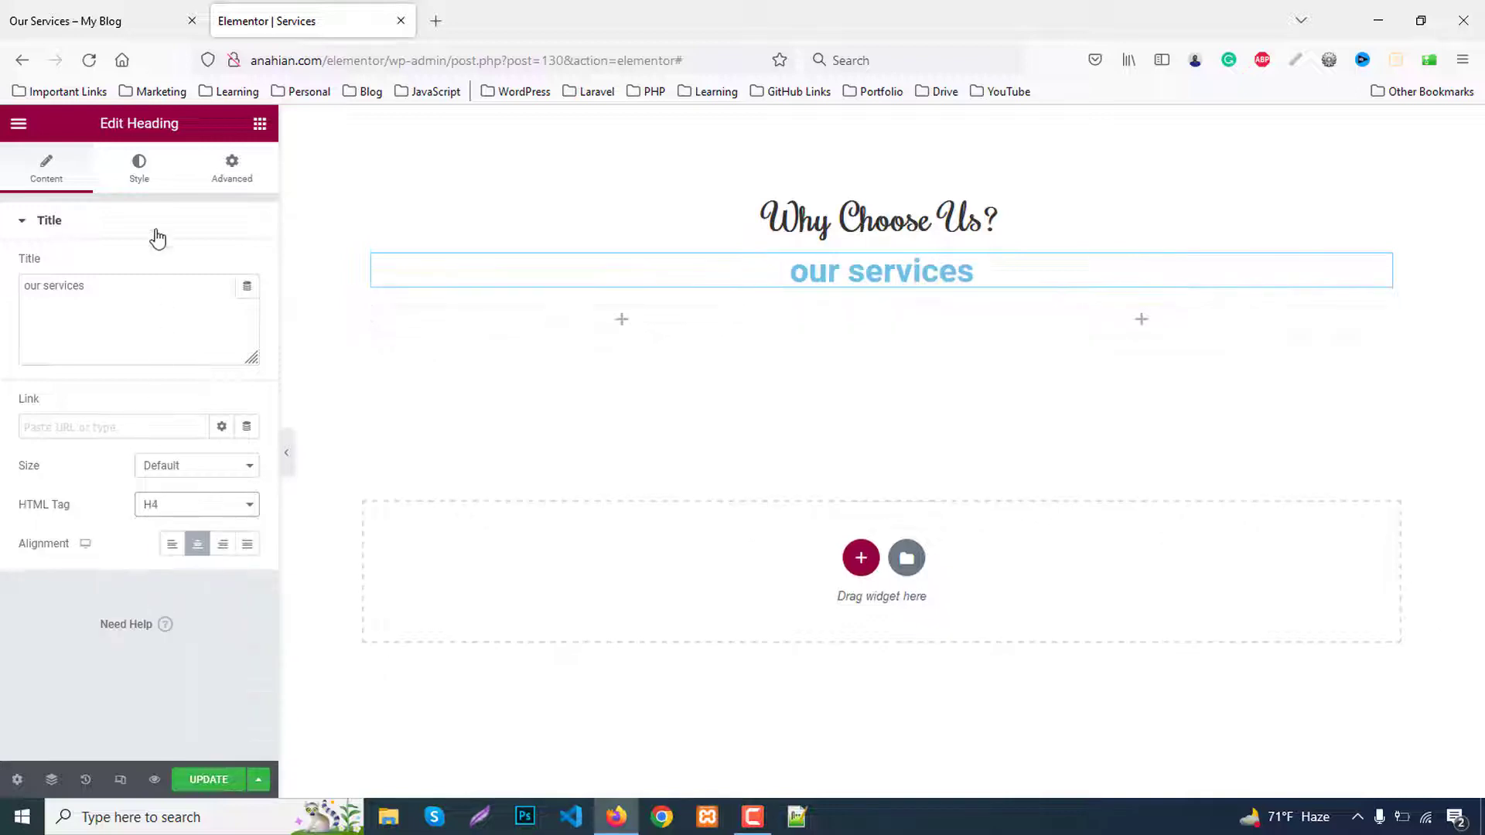
Set the "our services" heading's text colour to #ff7720, checking the finished page for reference
click(141, 166)
click(245, 267)
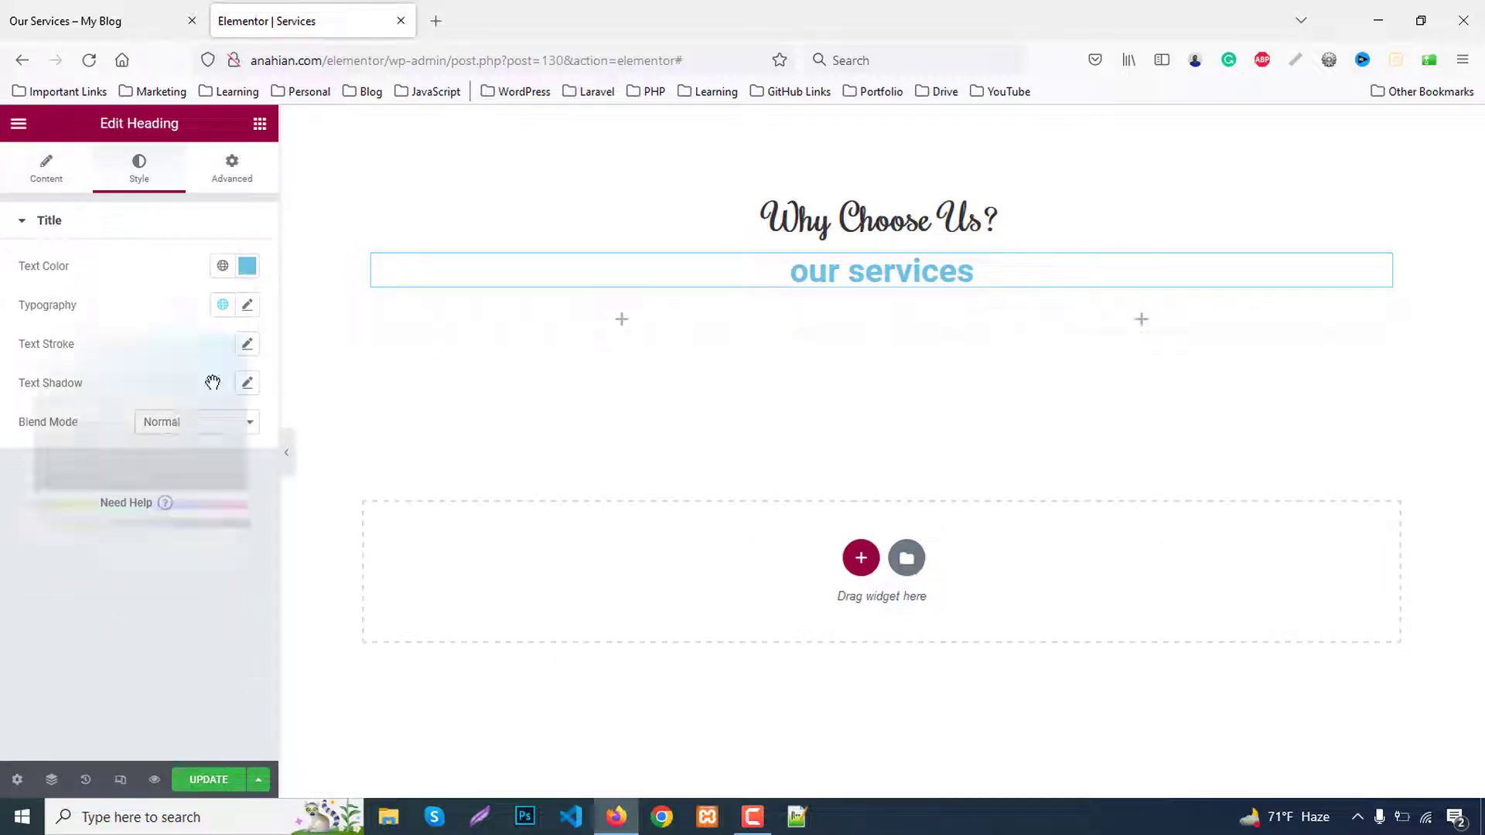
click(59, 15)
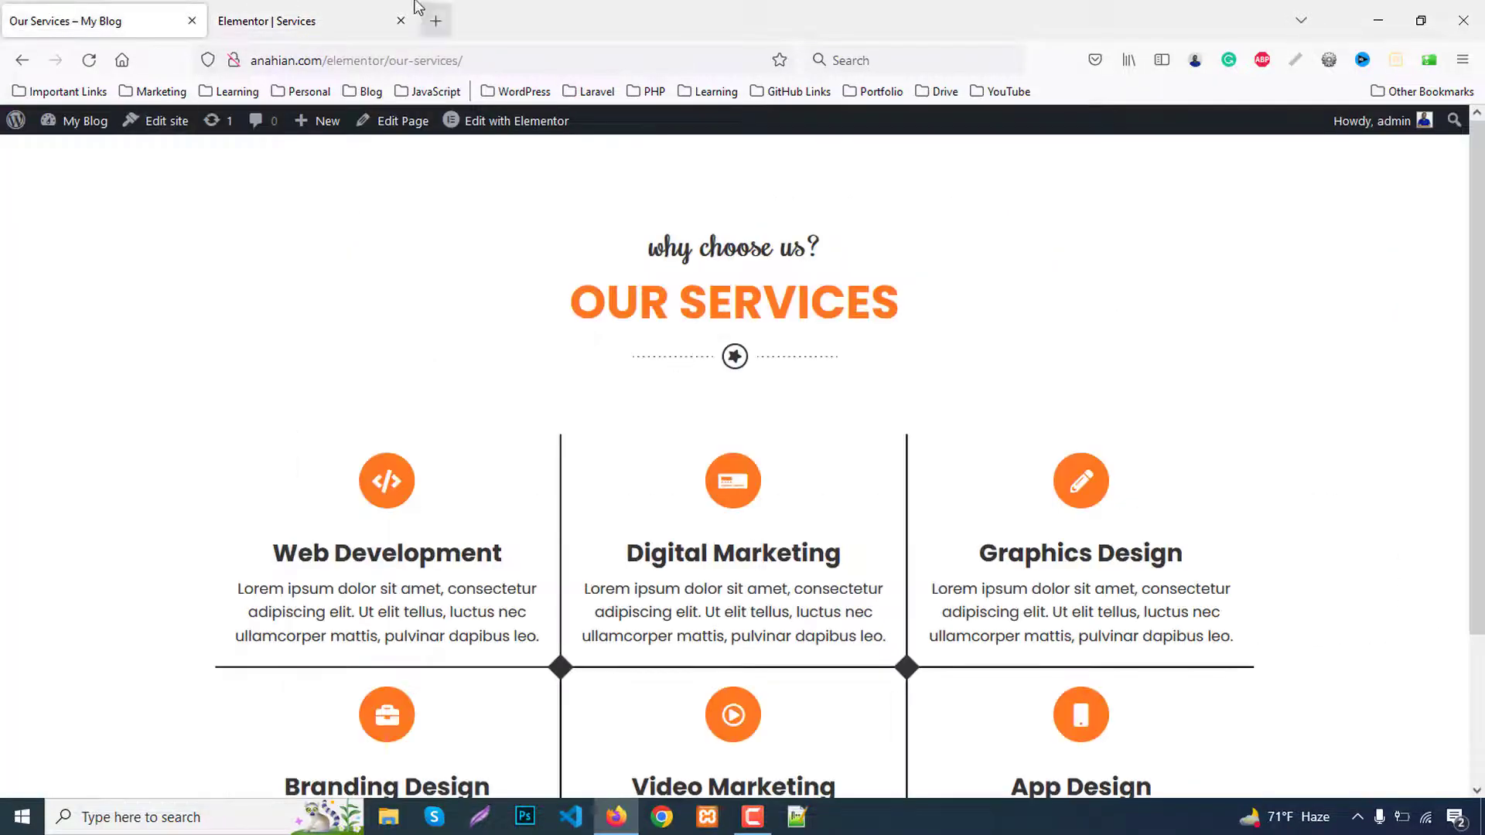
click(345, 15)
double_click(115, 550)
text(ff7720)
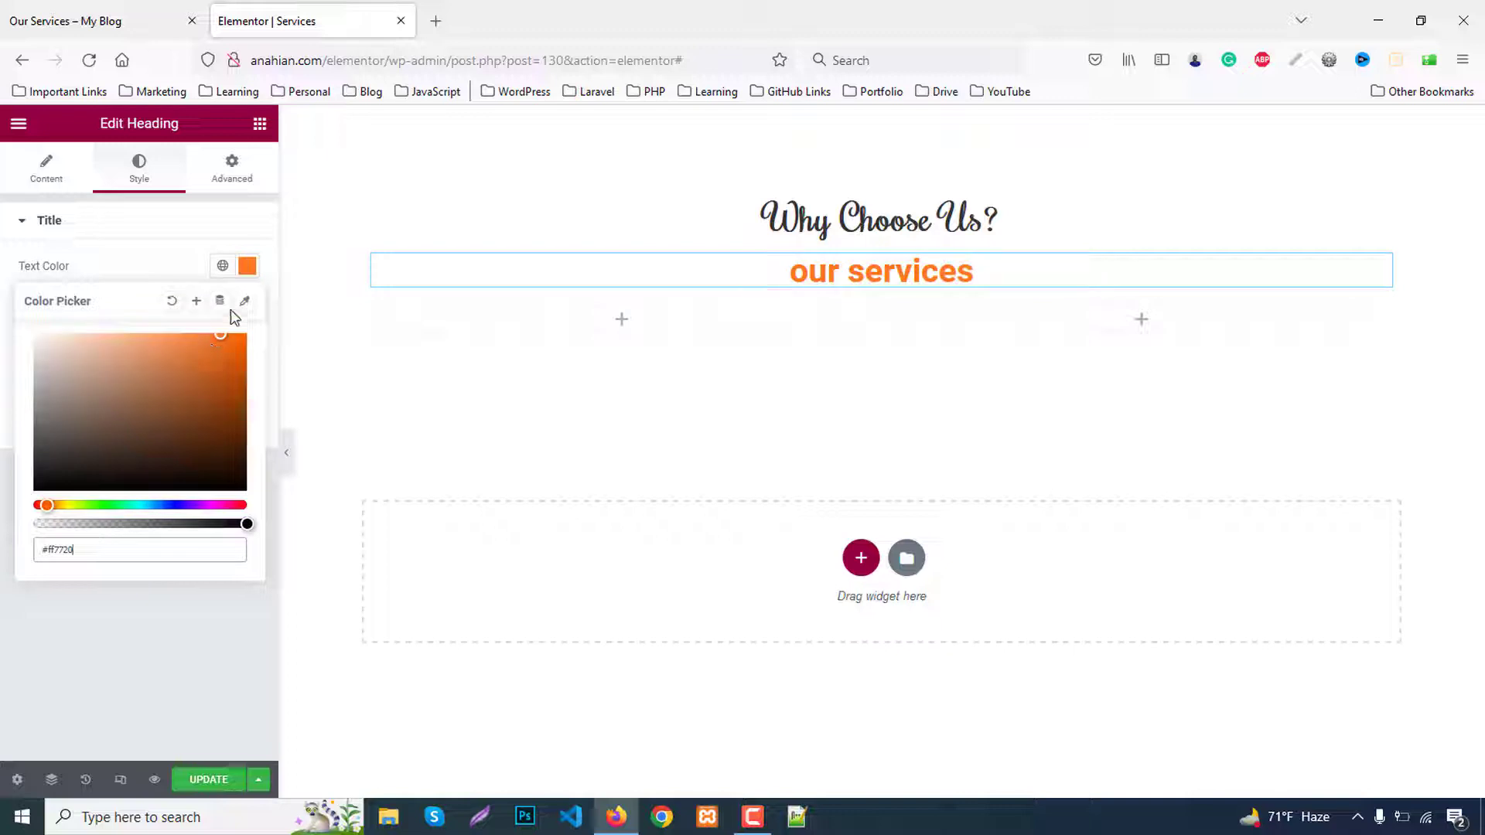
Set the "our services" heading's font family to Poppins
click(248, 267)
click(247, 305)
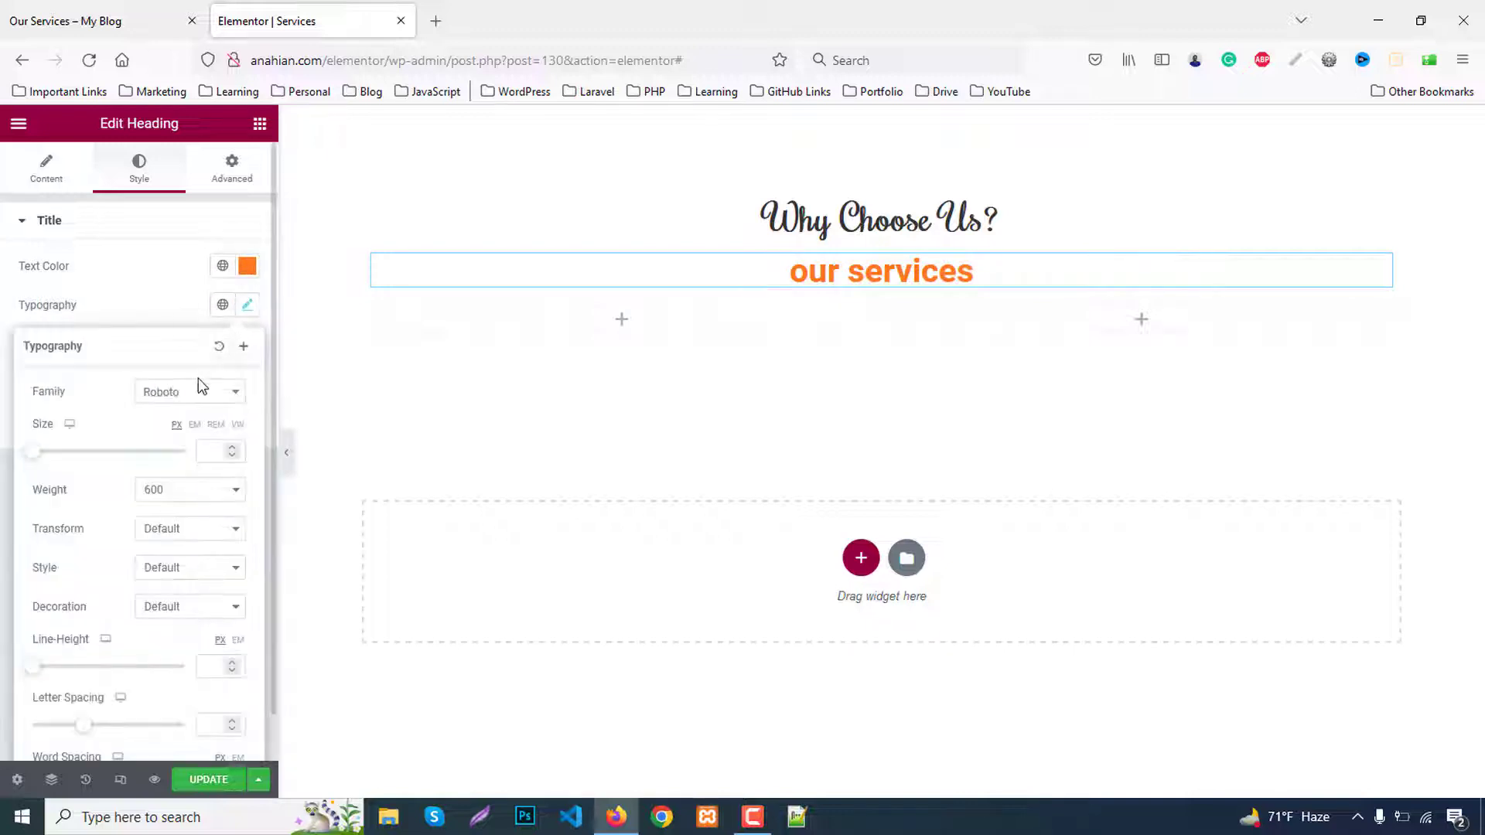
click(184, 393)
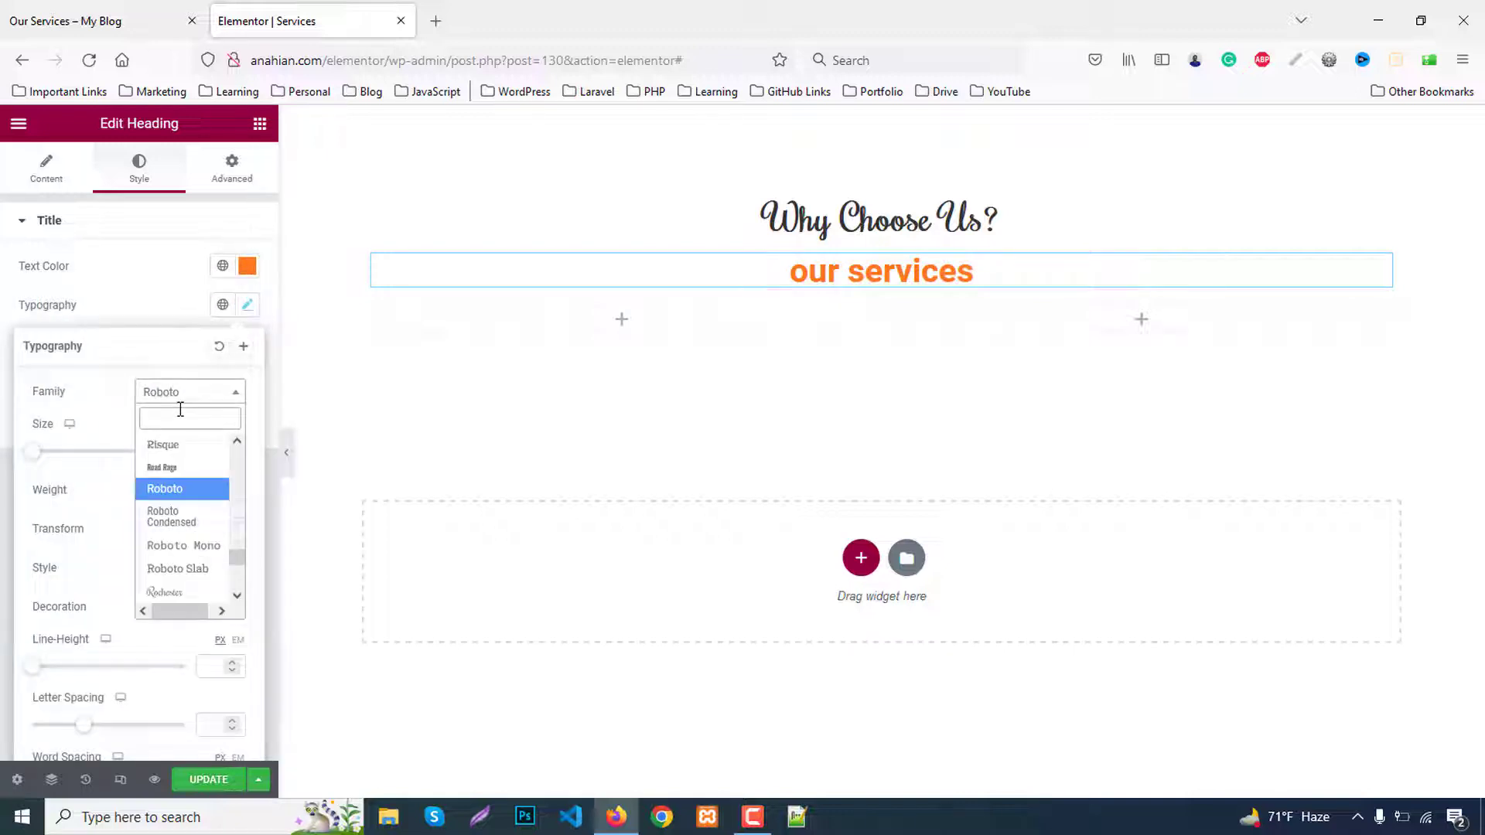
text(popp)
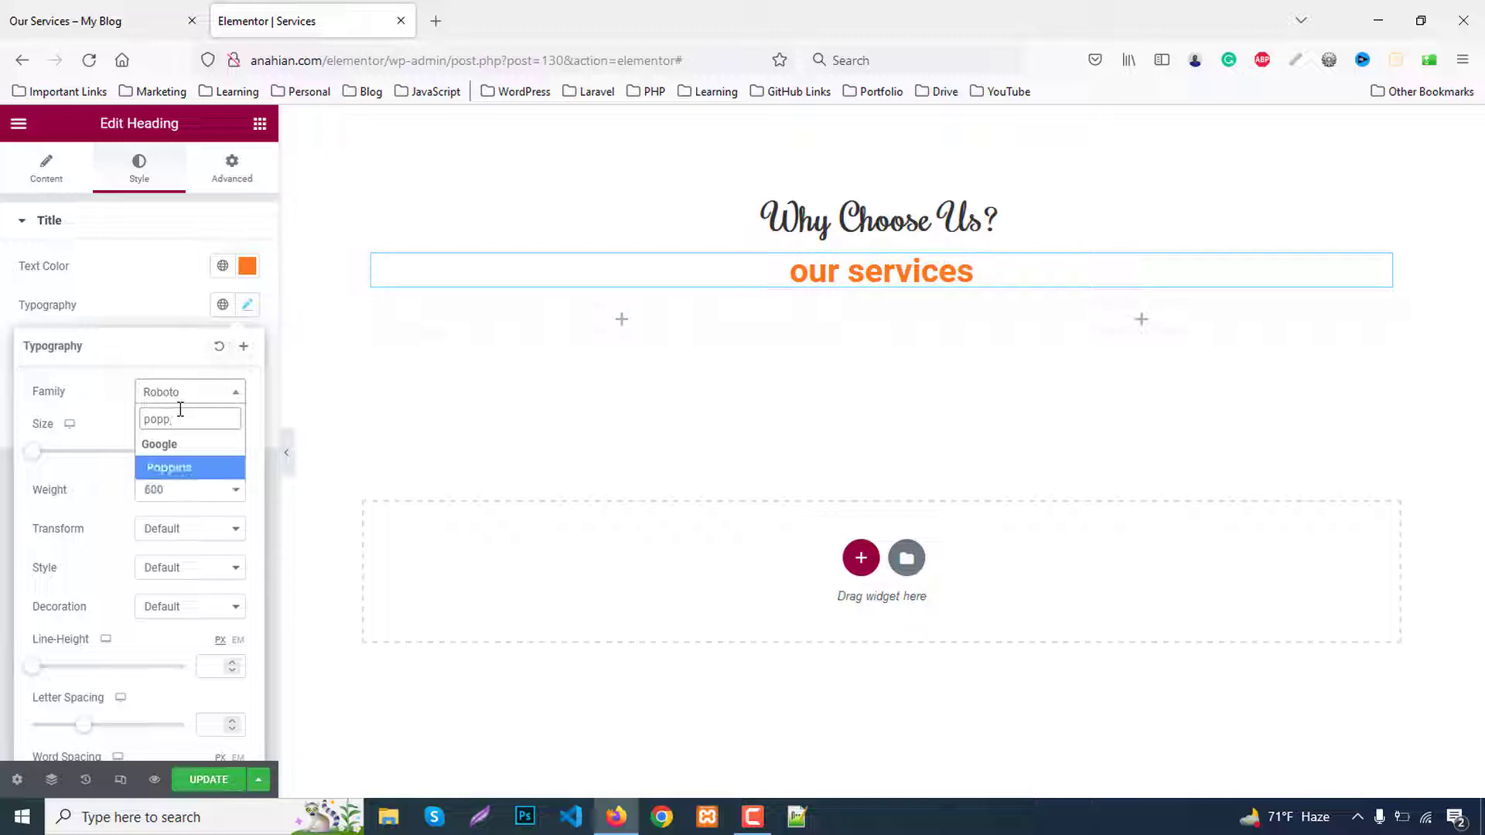
click(183, 467)
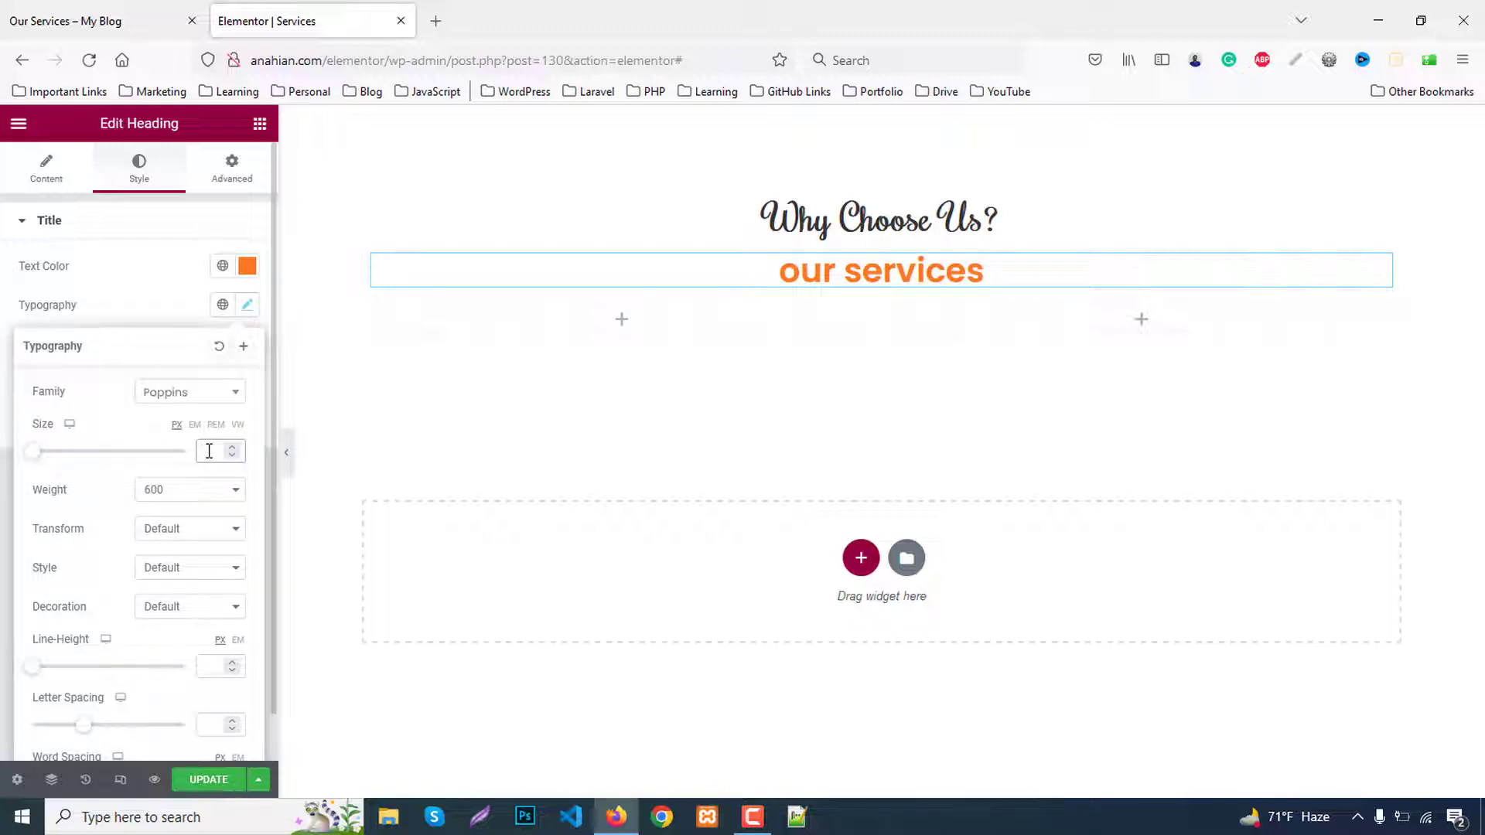
Set the "our services" heading's font size to 50 px, weight to 700 and text transform to Uppercase
click(209, 451)
text(50)
click(197, 490)
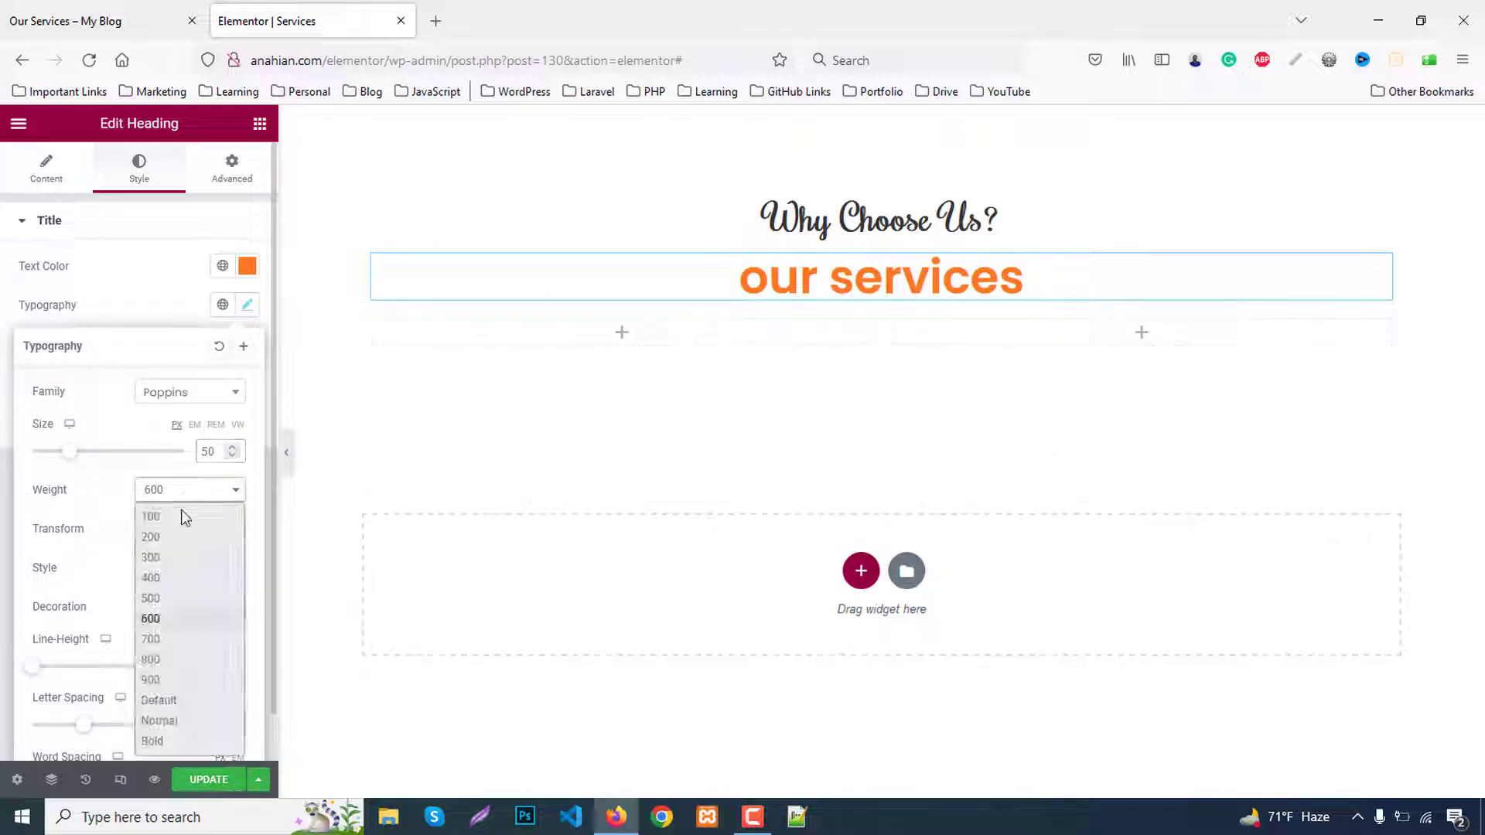
click(158, 638)
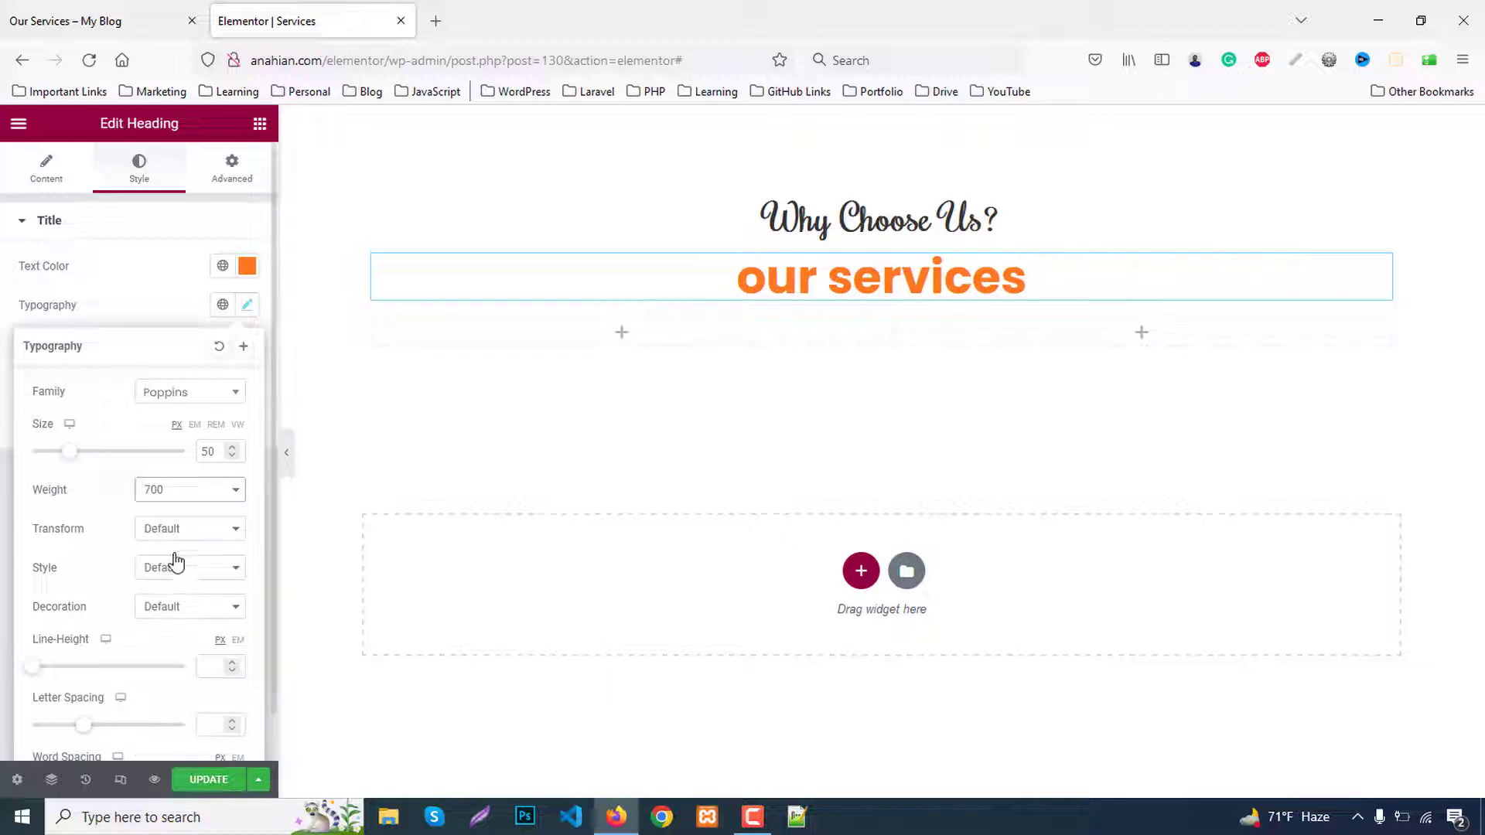
click(172, 529)
click(163, 583)
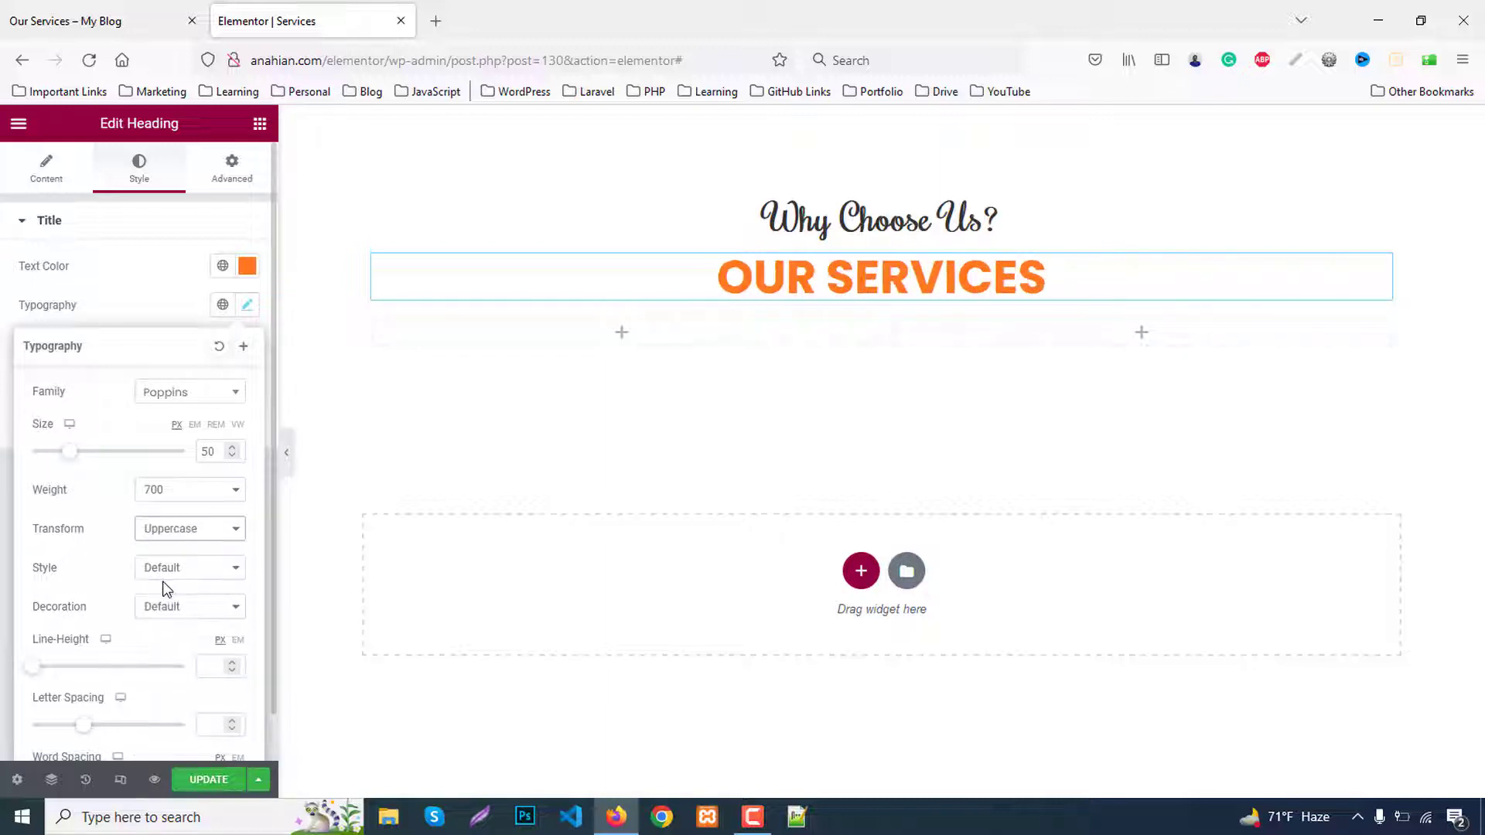
Reduce the "Why Choose Us?" heading's font size to 30 px
click(832, 214)
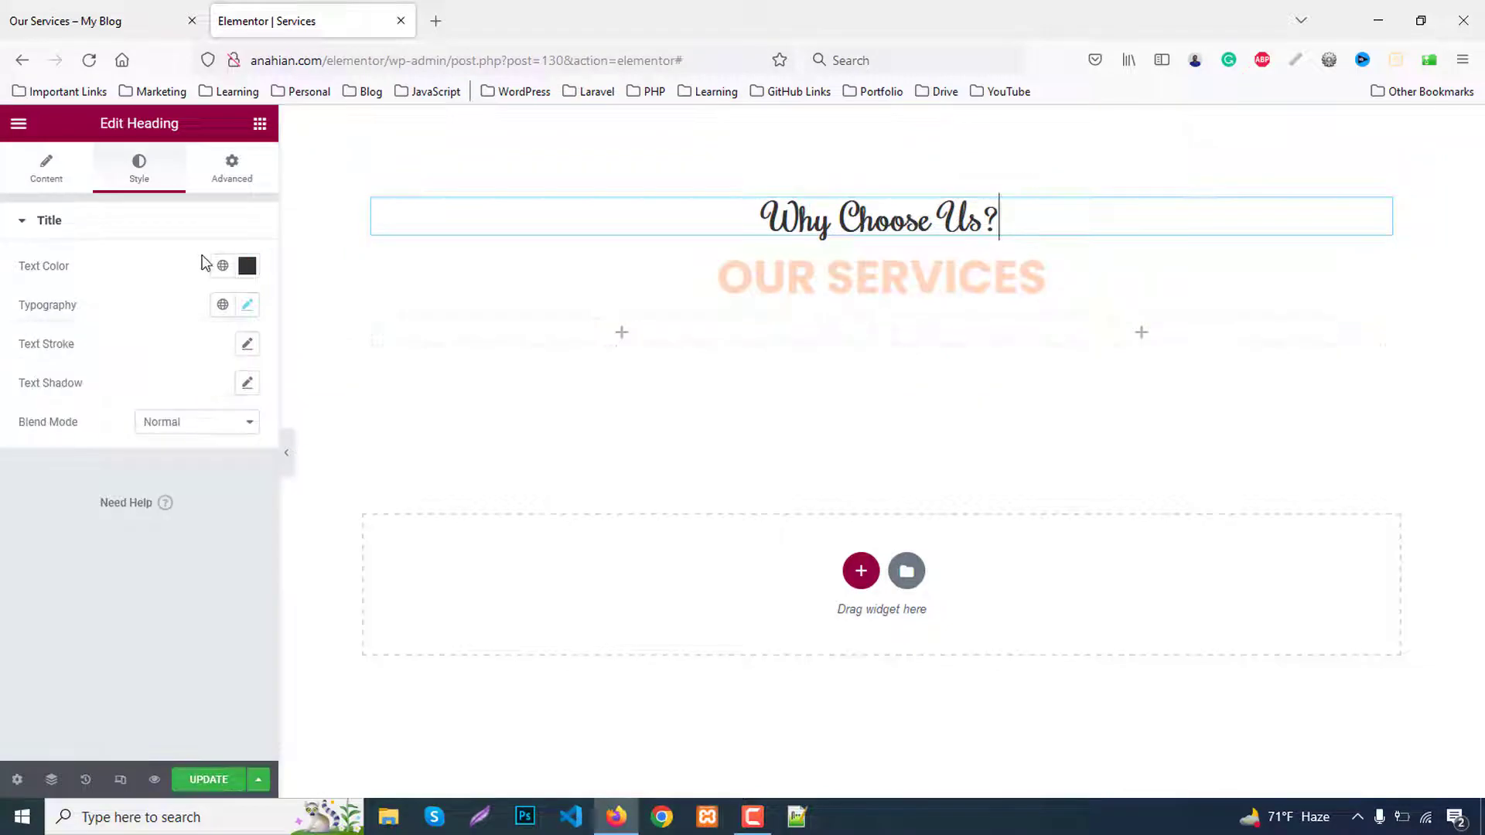
click(247, 305)
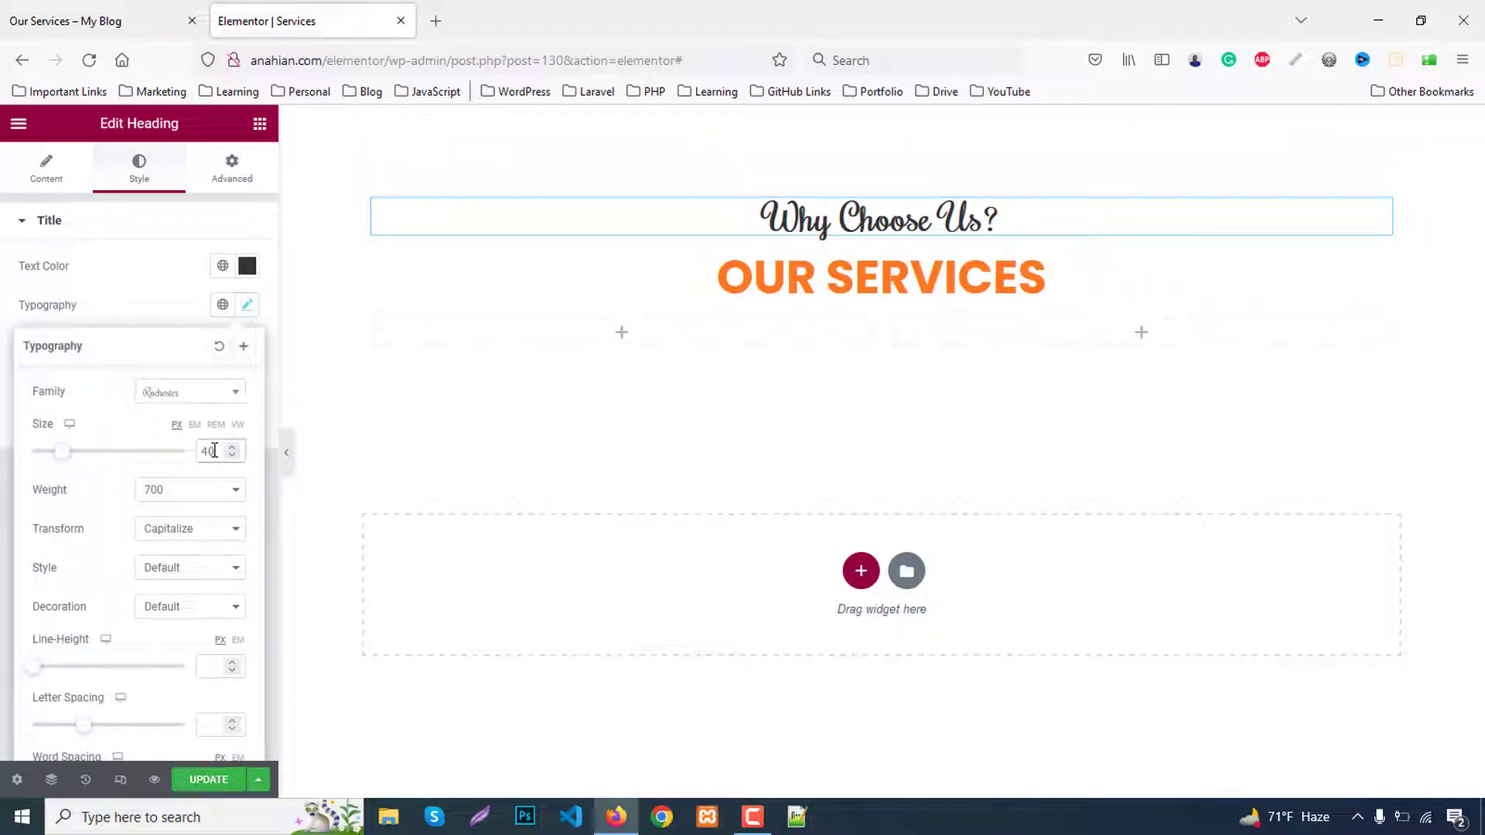
key(Down)
key(Down)
key(Down)
key(Down)
key(Down)
key(Down)
key(Down)
key(Down)
key(Down)
key(Down)
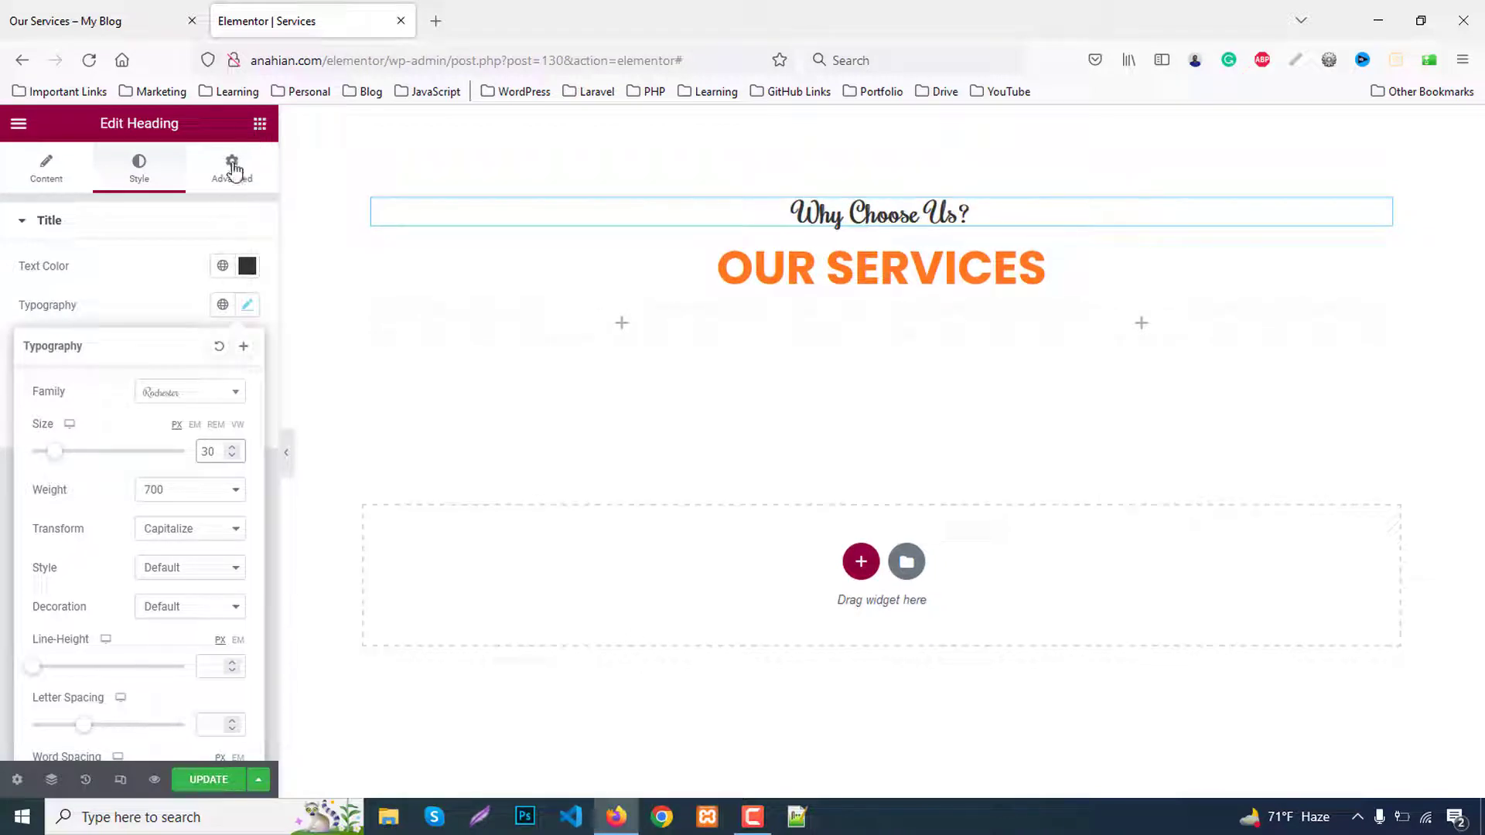
Add a Divider widget below the "OUR SERVICES" heading, 20% wide and centred
click(260, 124)
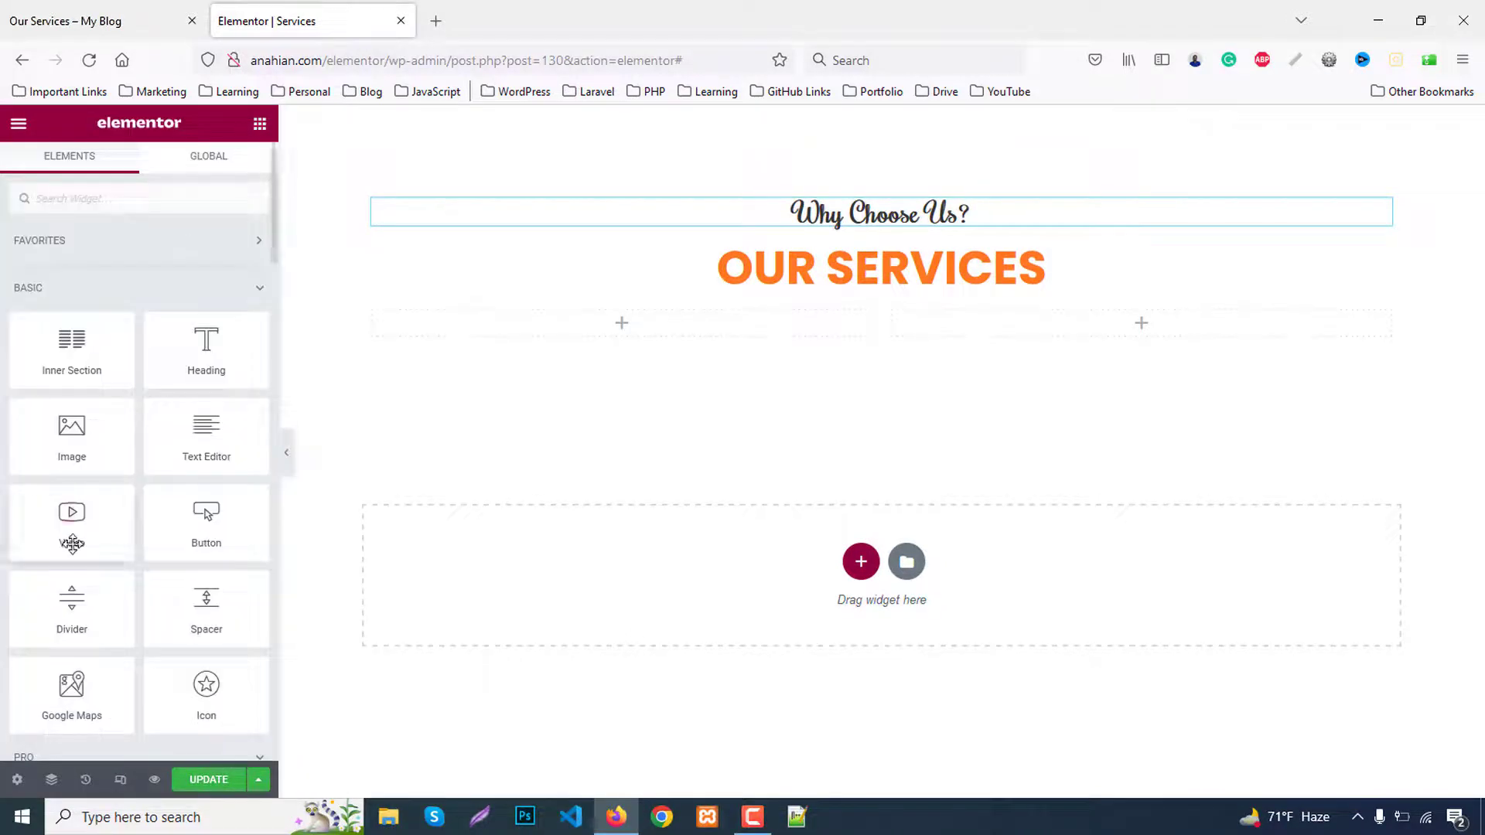
drag(75, 601, 905, 280)
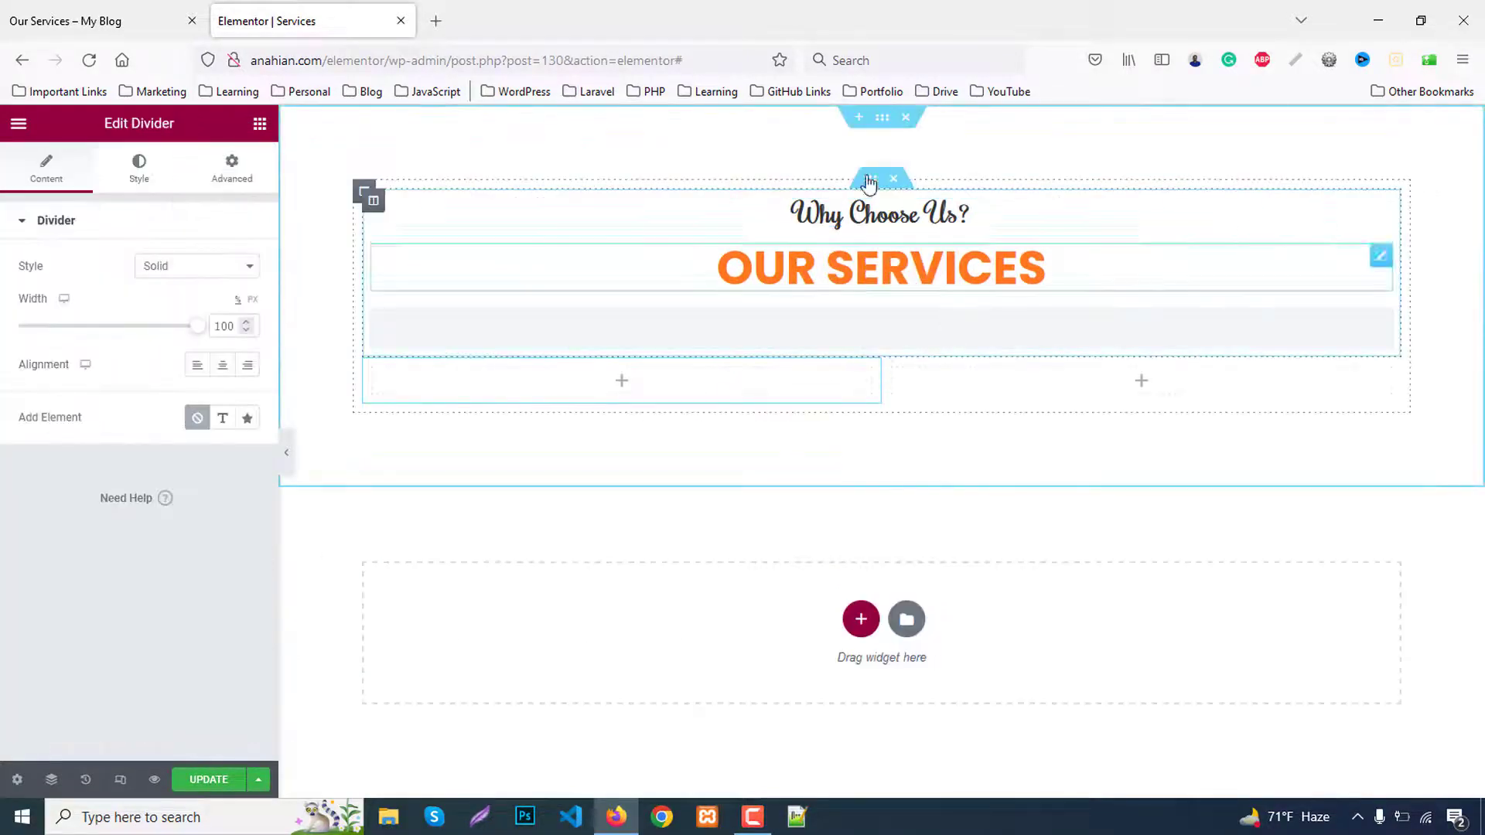
double_click(223, 325)
text(20)
click(222, 365)
Set the divider's line style to Dashed, checking the finished page for reference
click(165, 272)
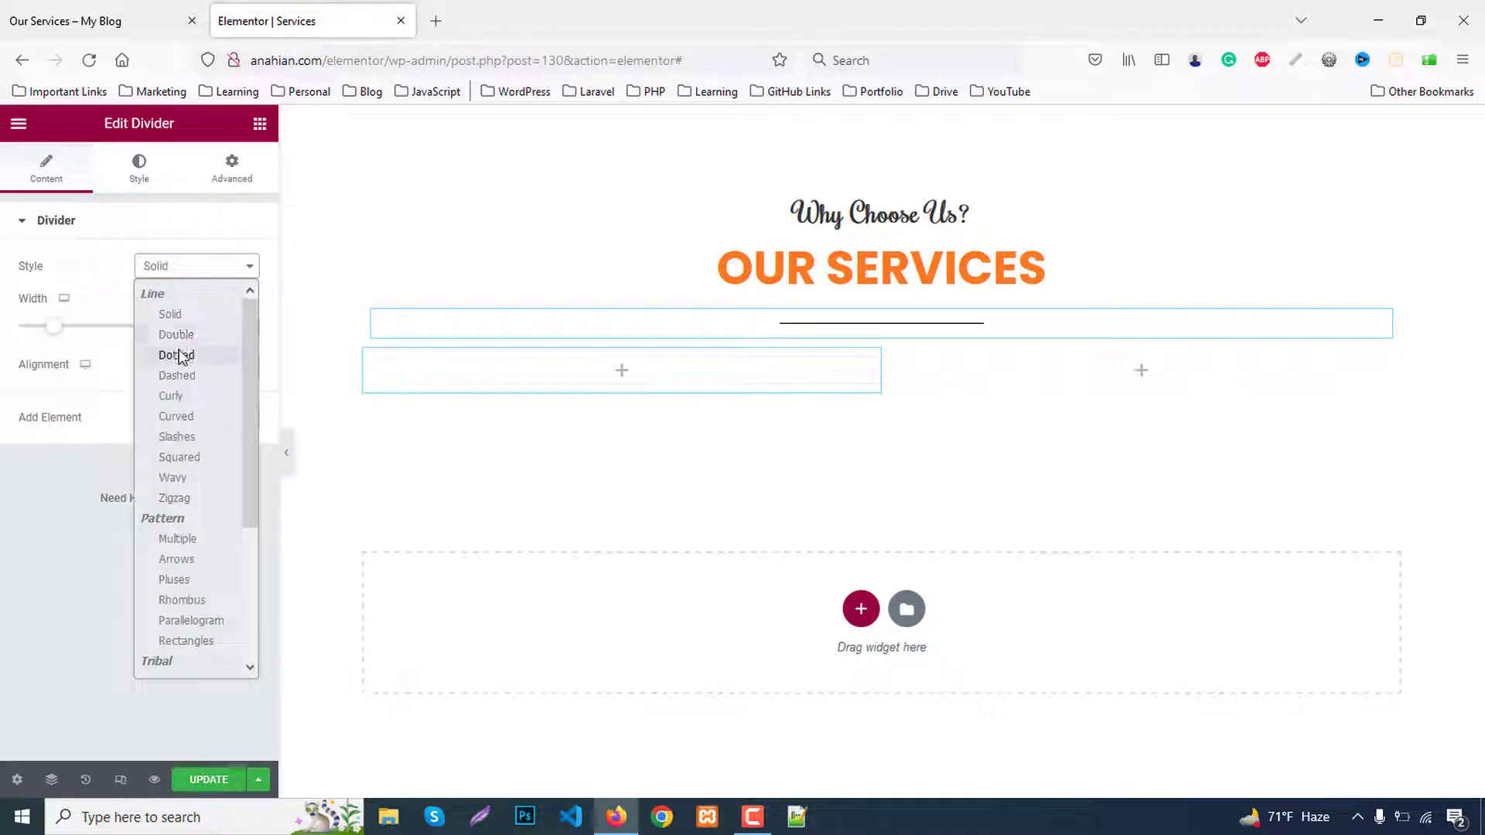
click(101, 21)
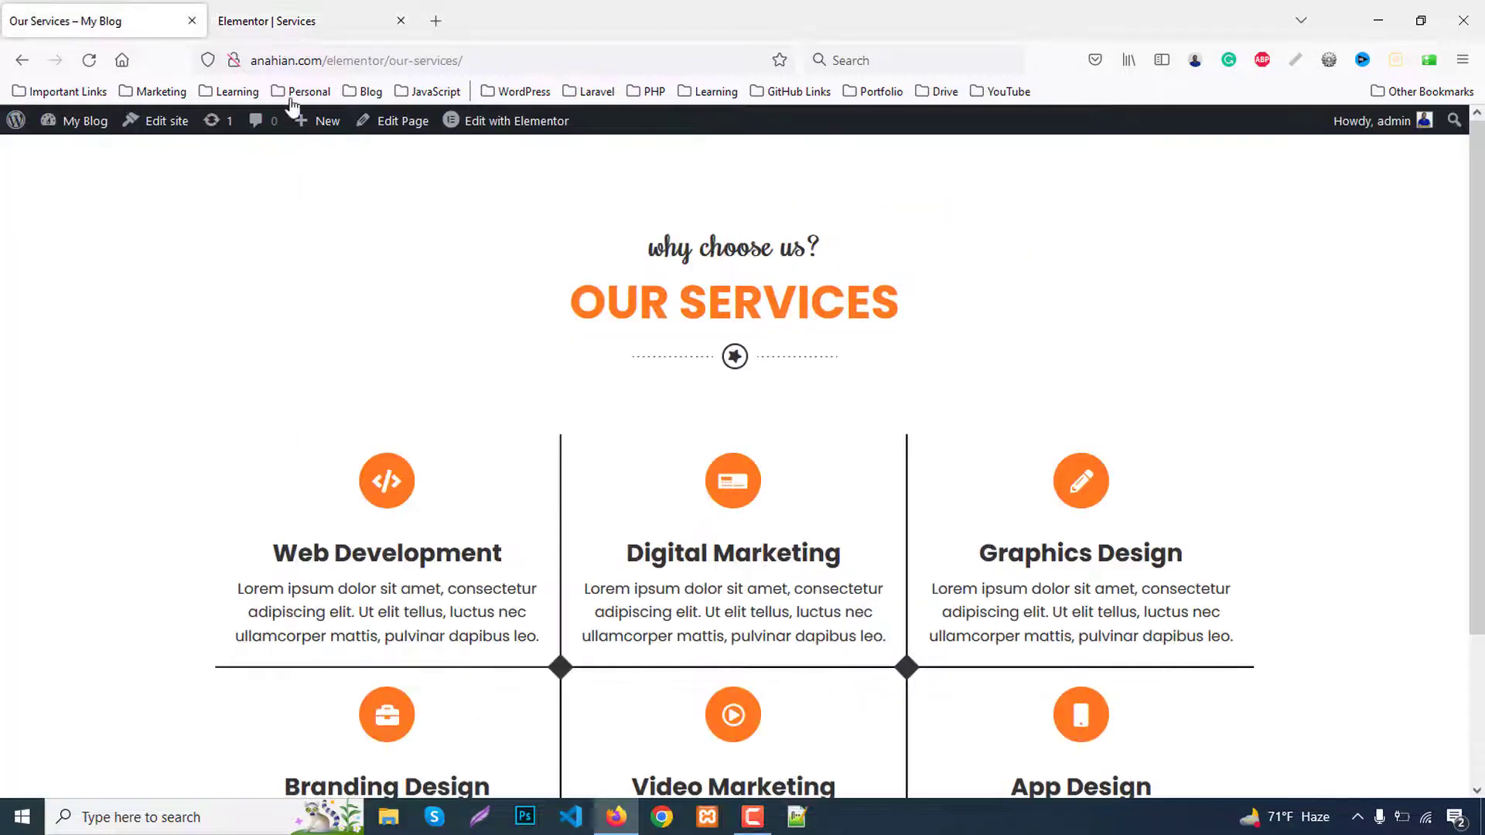
click(263, 20)
click(170, 269)
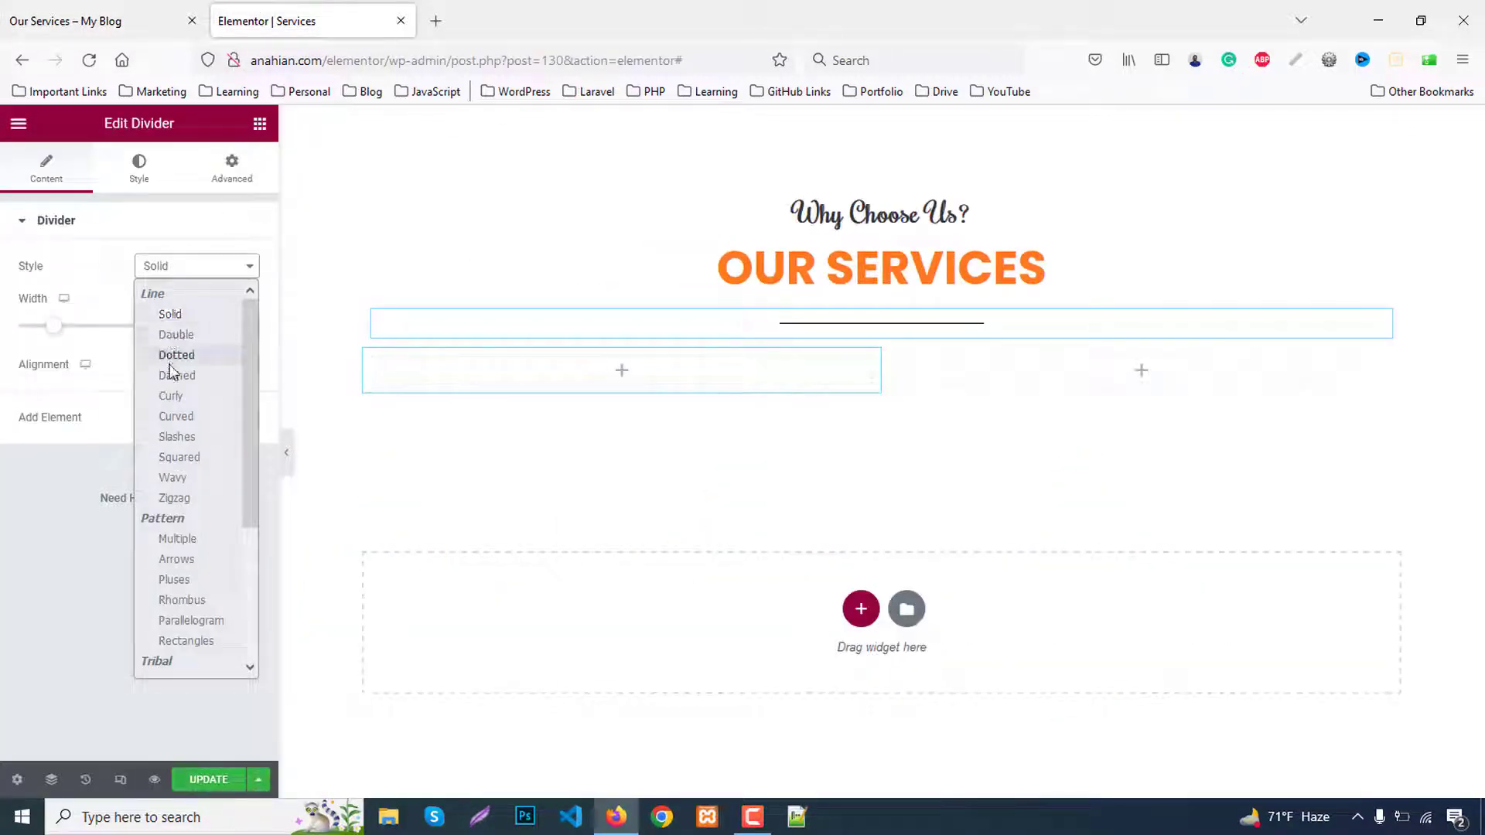
click(177, 380)
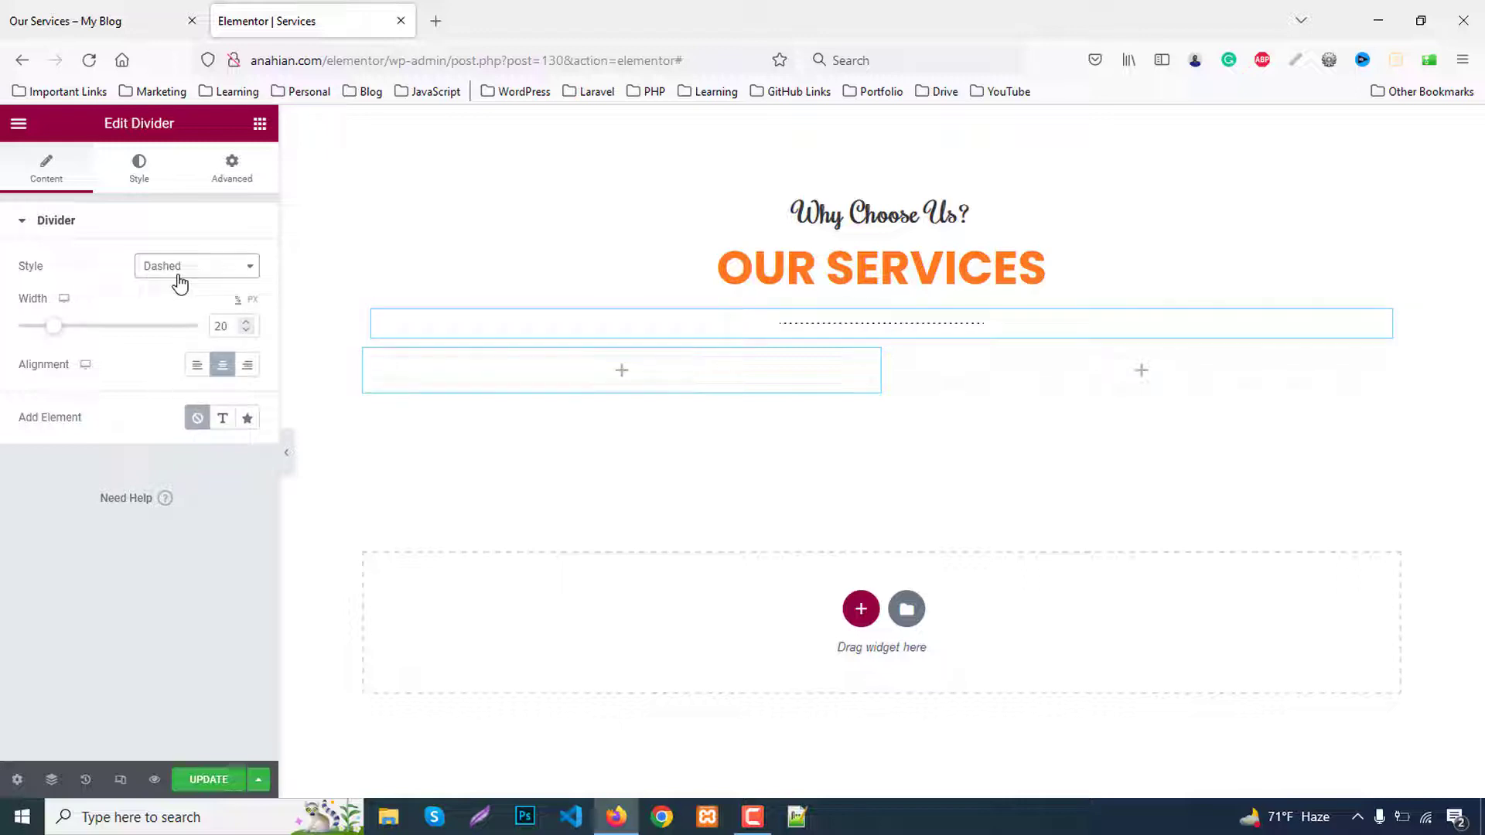
Add an icon element to the divider, keeping the default star icon
click(247, 420)
click(136, 525)
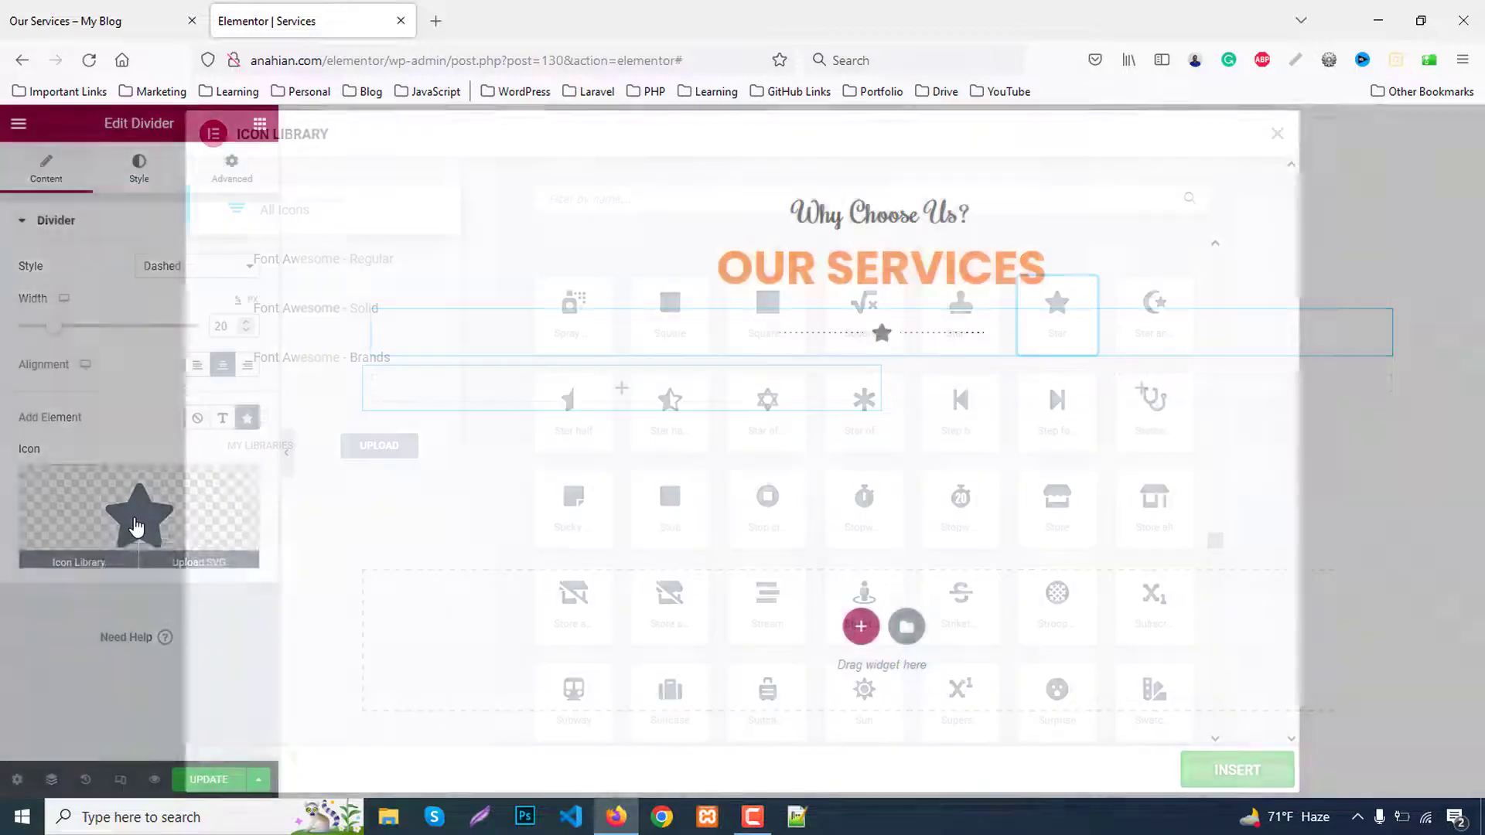
click(164, 8)
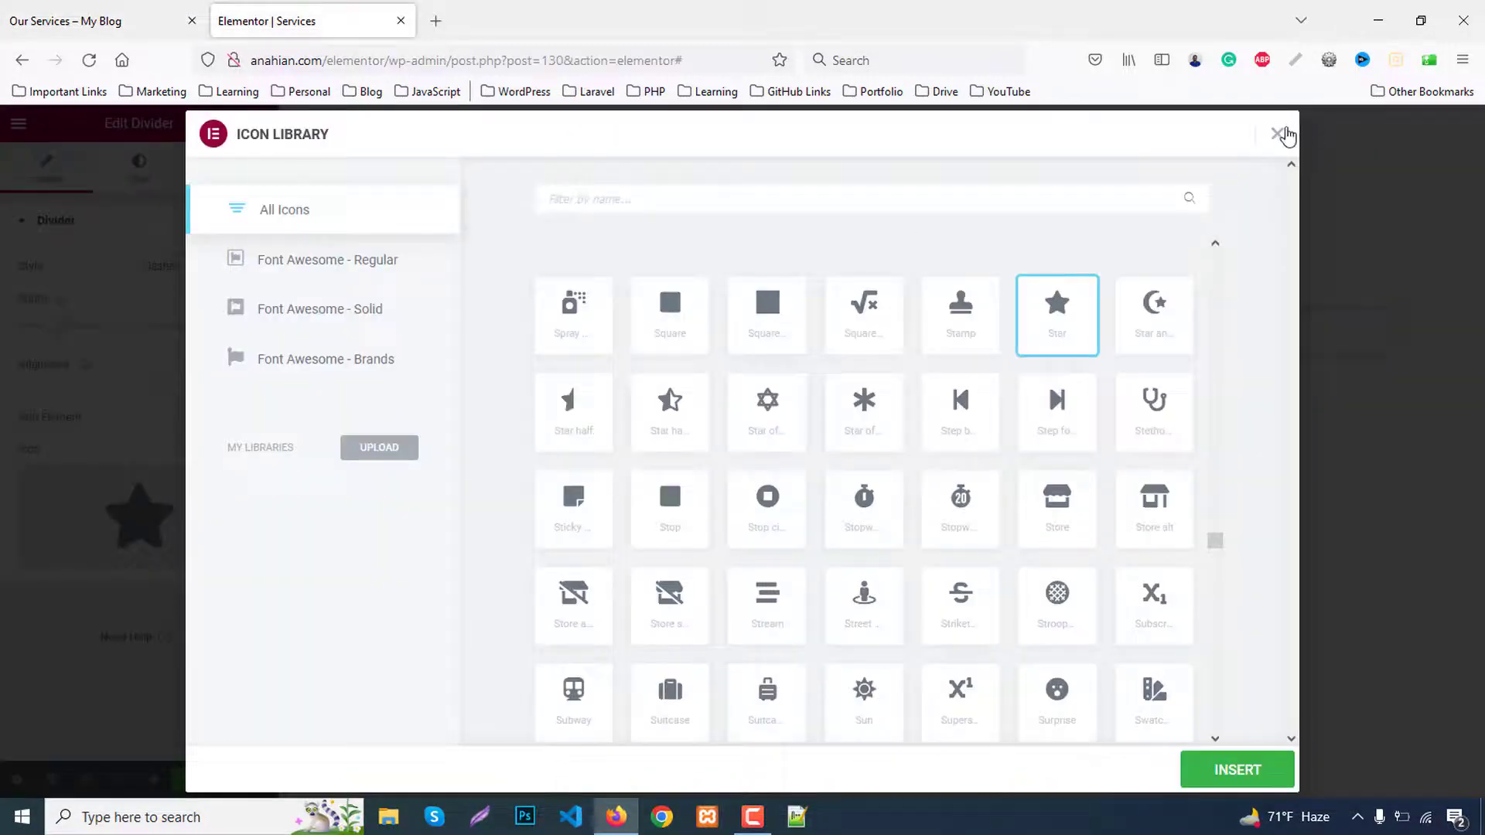
click(1283, 135)
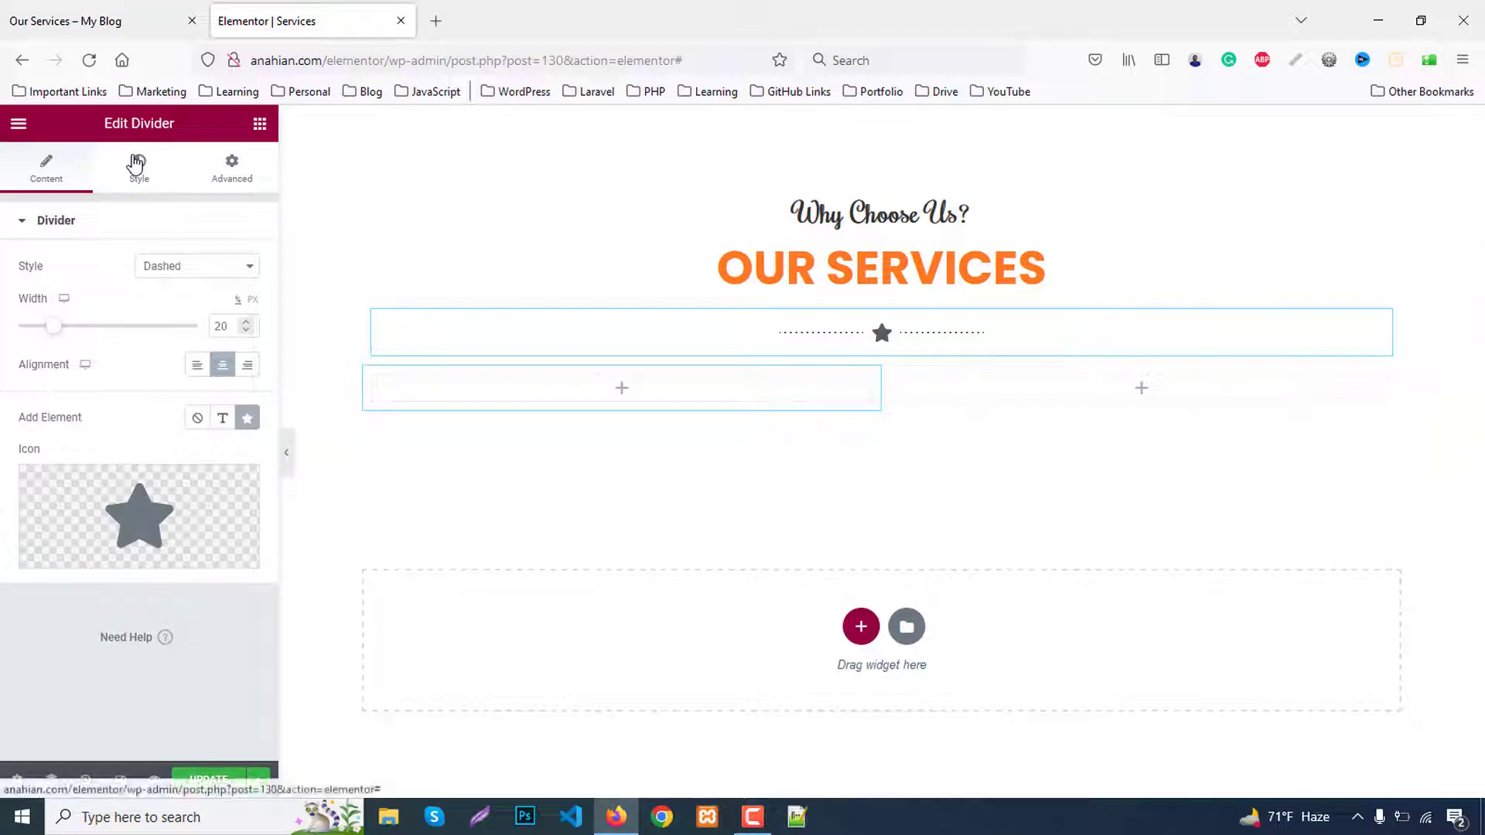
Clear the divider's gap value in its style settings
click(135, 163)
double_click(222, 397)
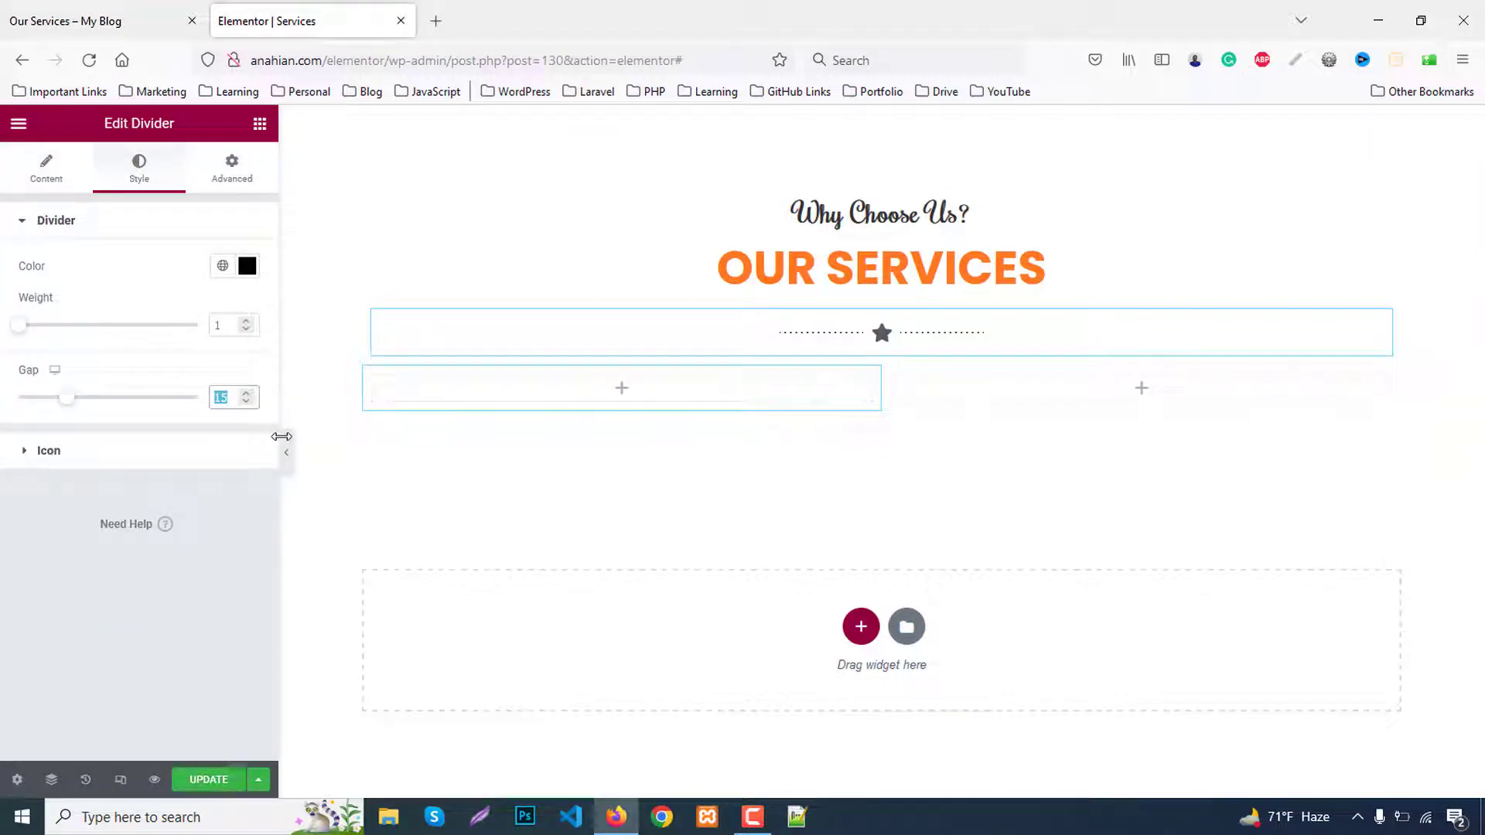
key(BackSpace)
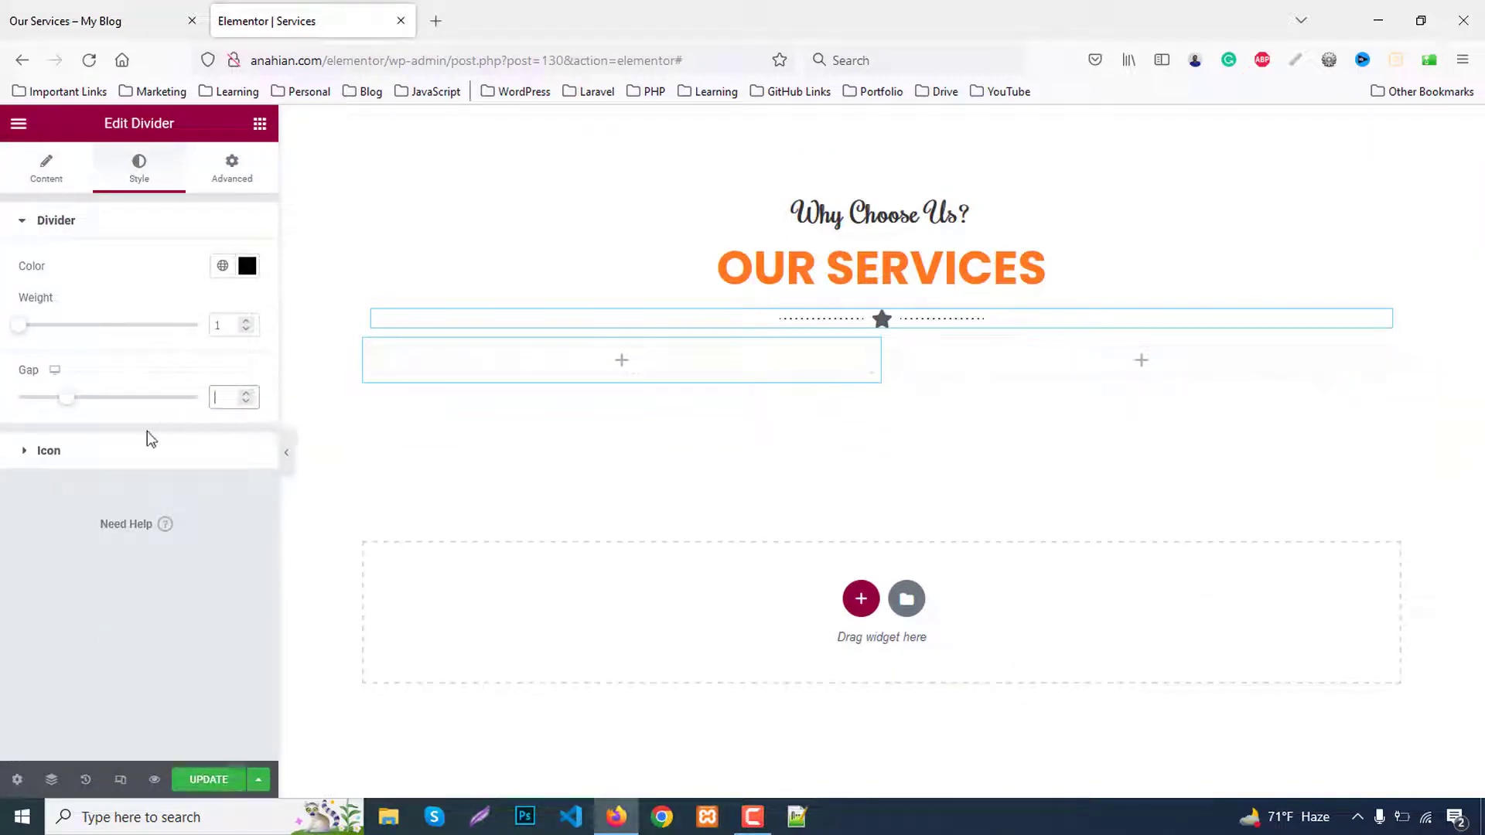
Set the divider icon's view to Framed, trying Stacked first
click(76, 458)
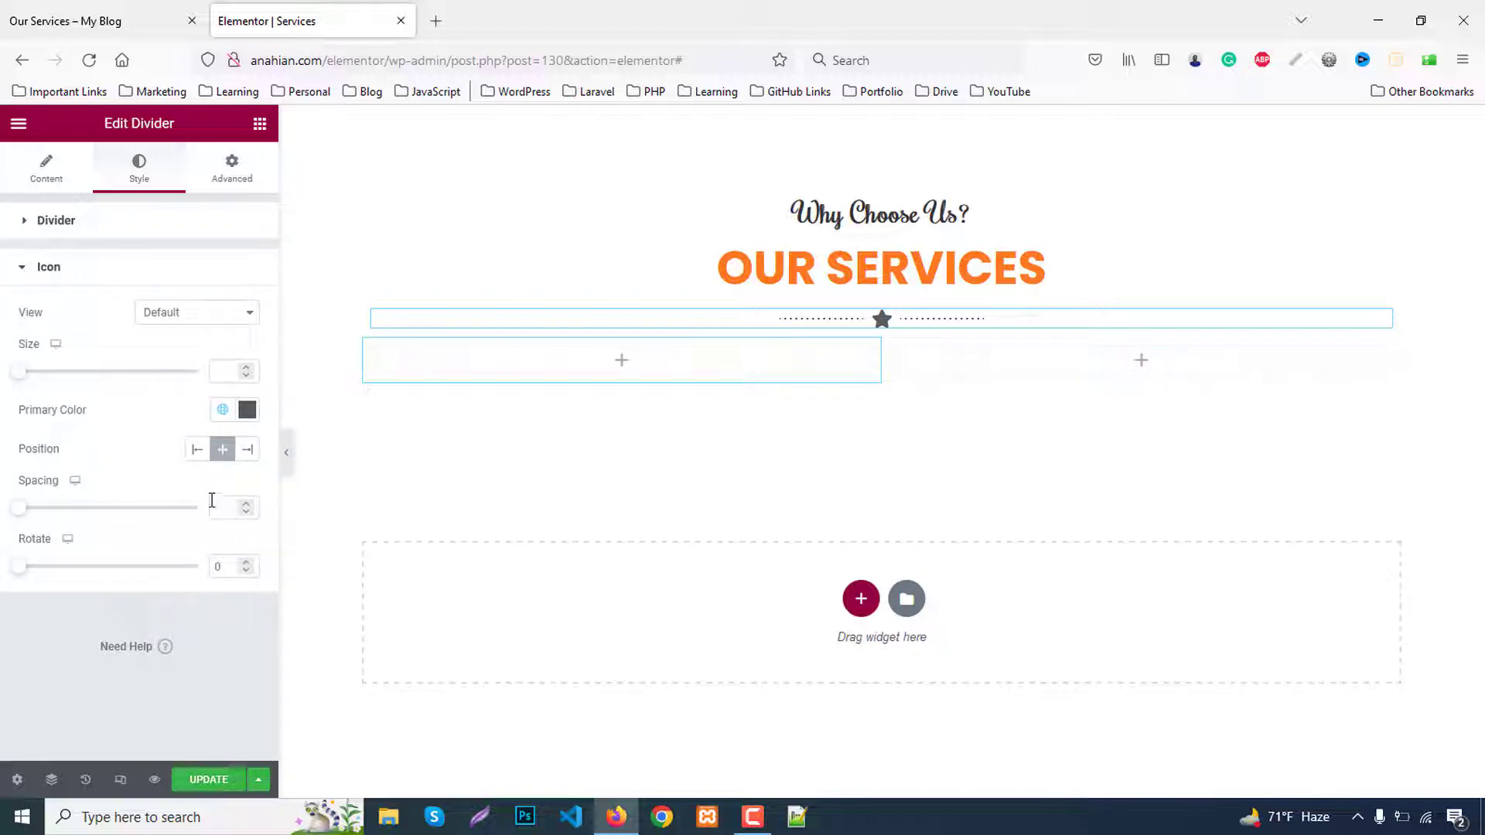
click(156, 314)
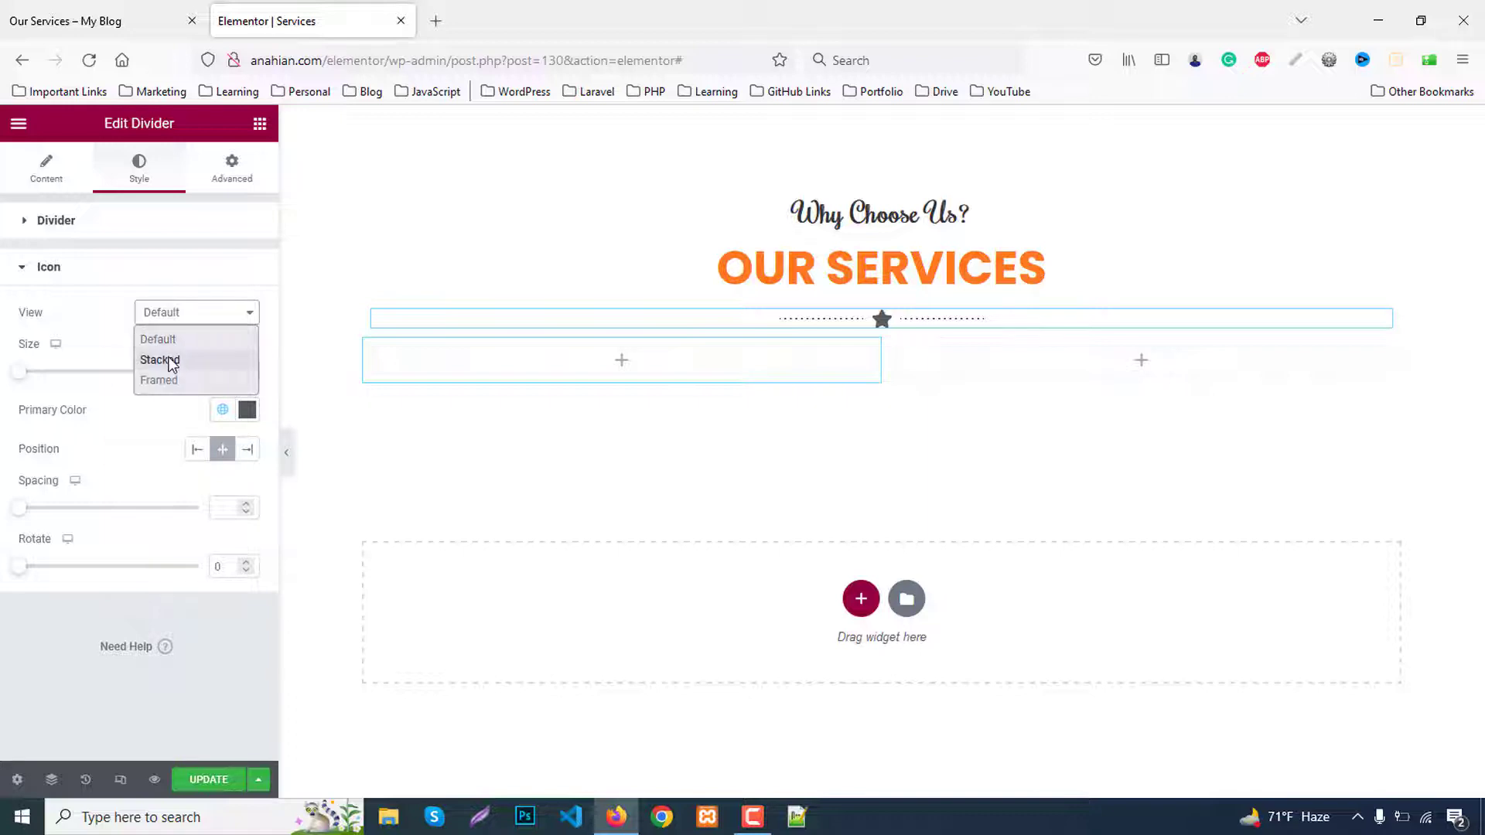
click(172, 362)
click(158, 312)
click(162, 379)
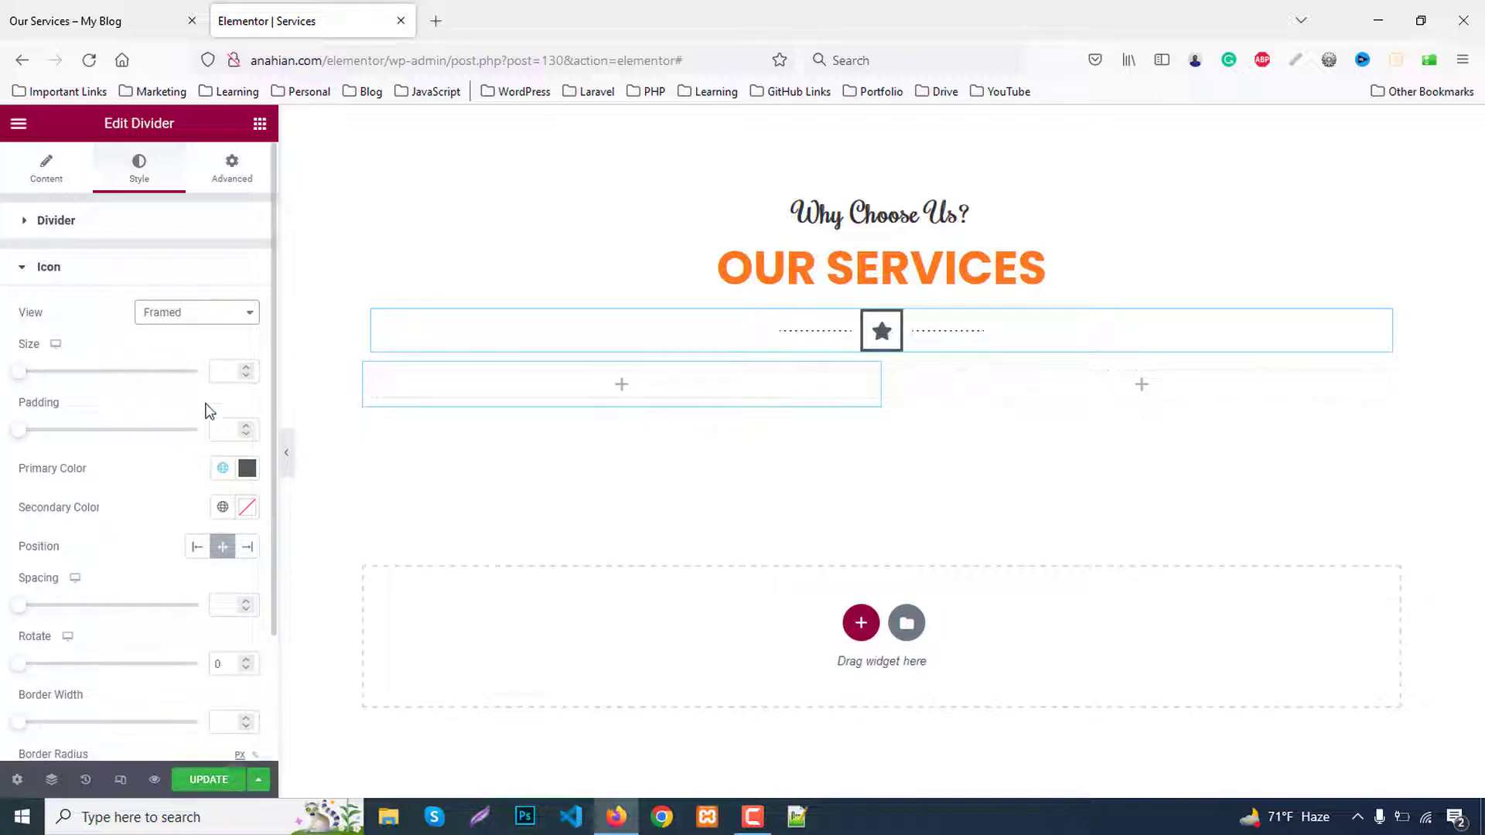
Set the divider icon's size to 15 and its padding to 5
click(218, 372)
text(15)
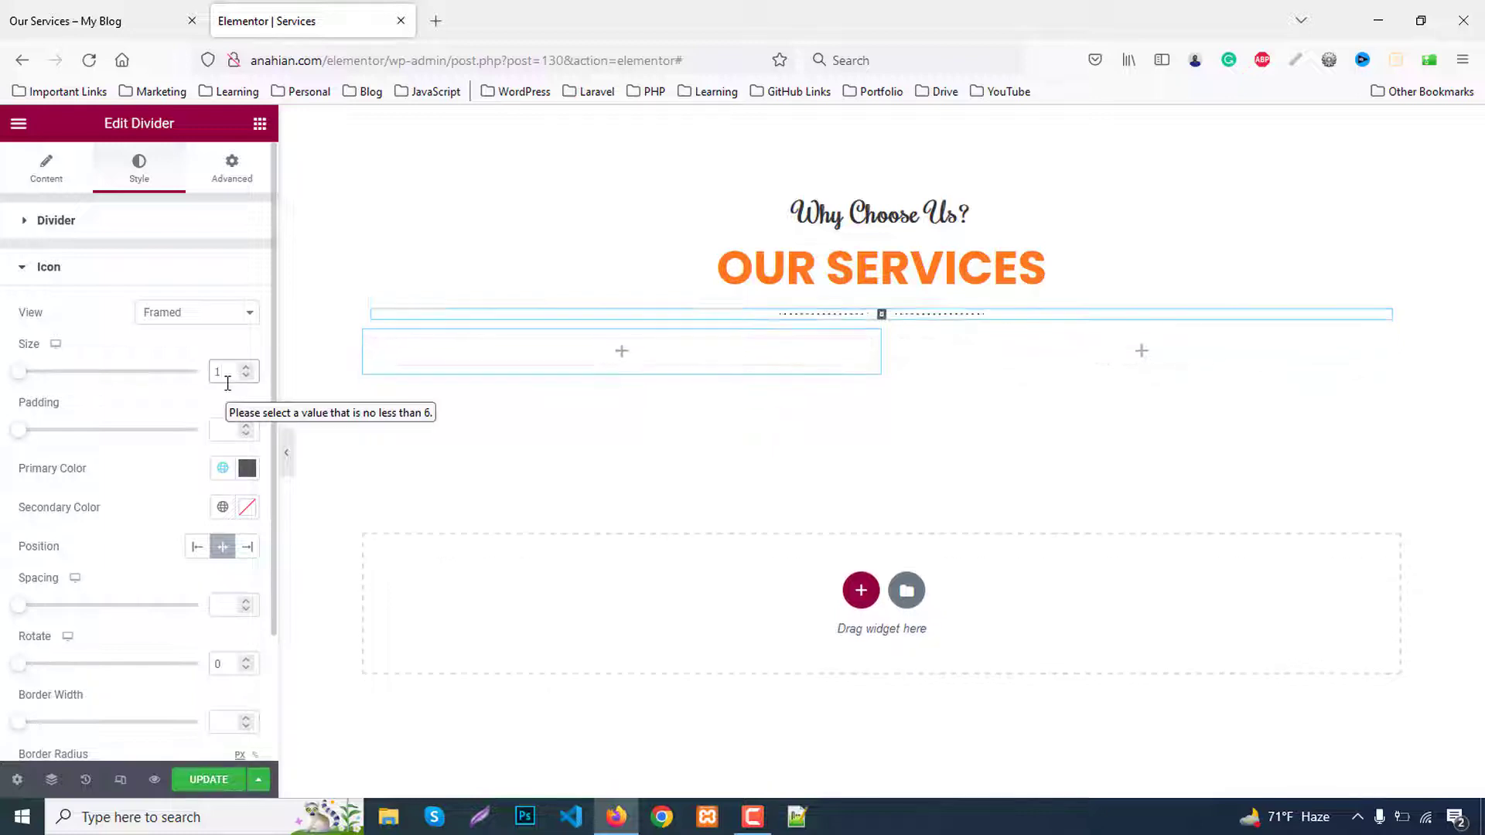
click(223, 430)
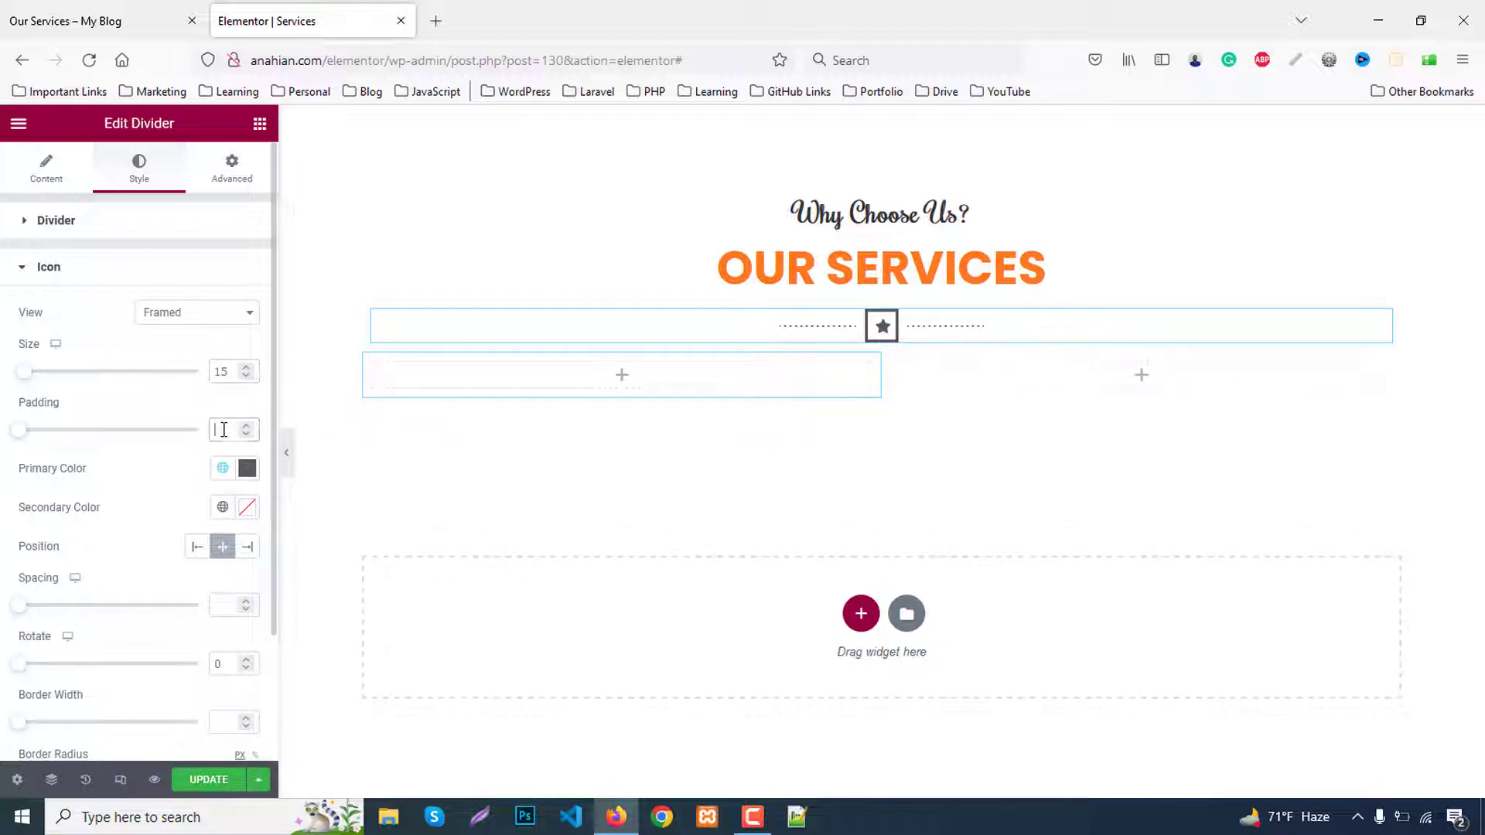
text(8)
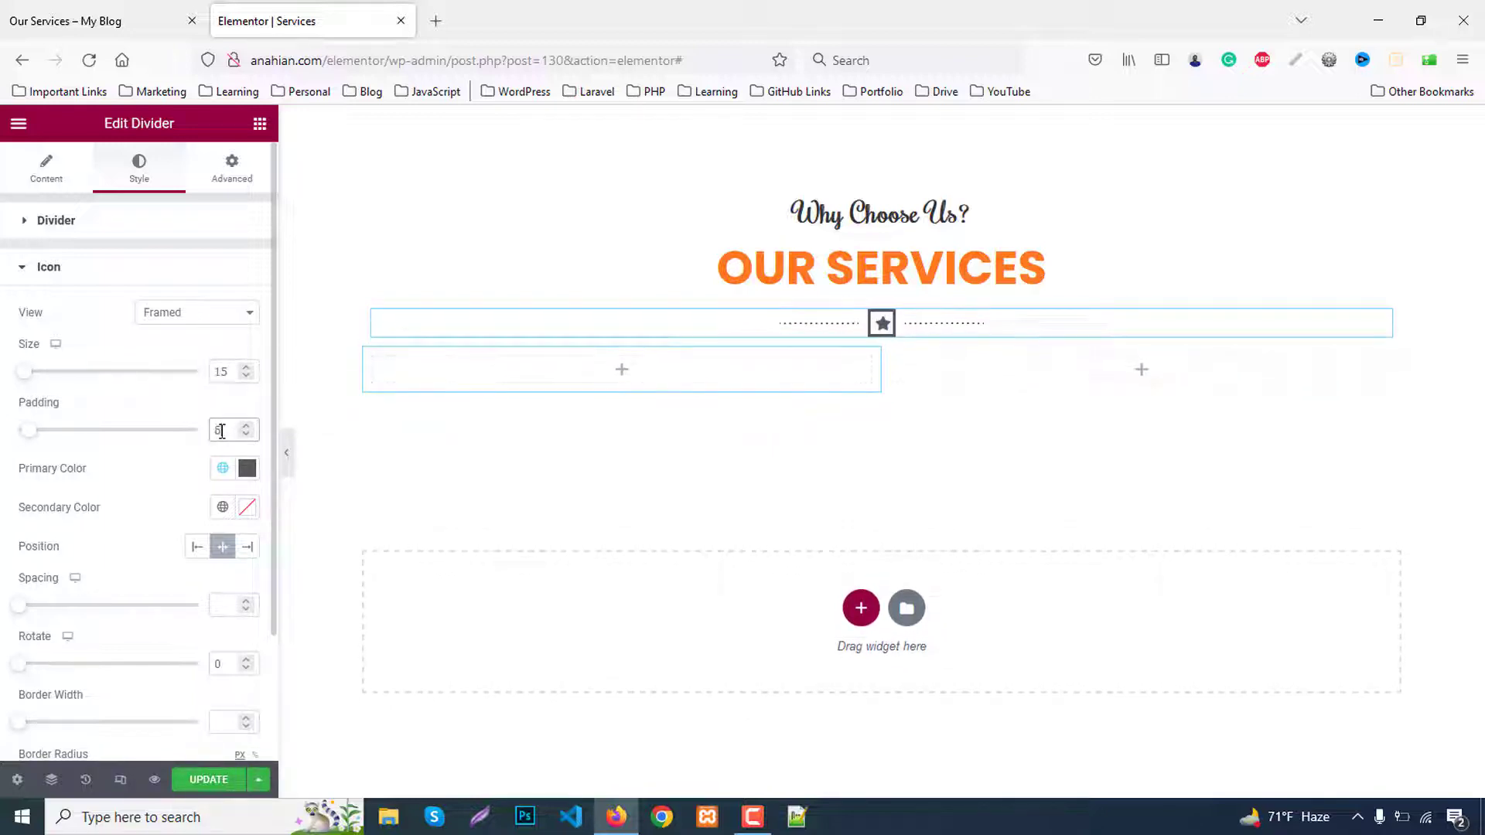
key(BackSpace)
text(5)
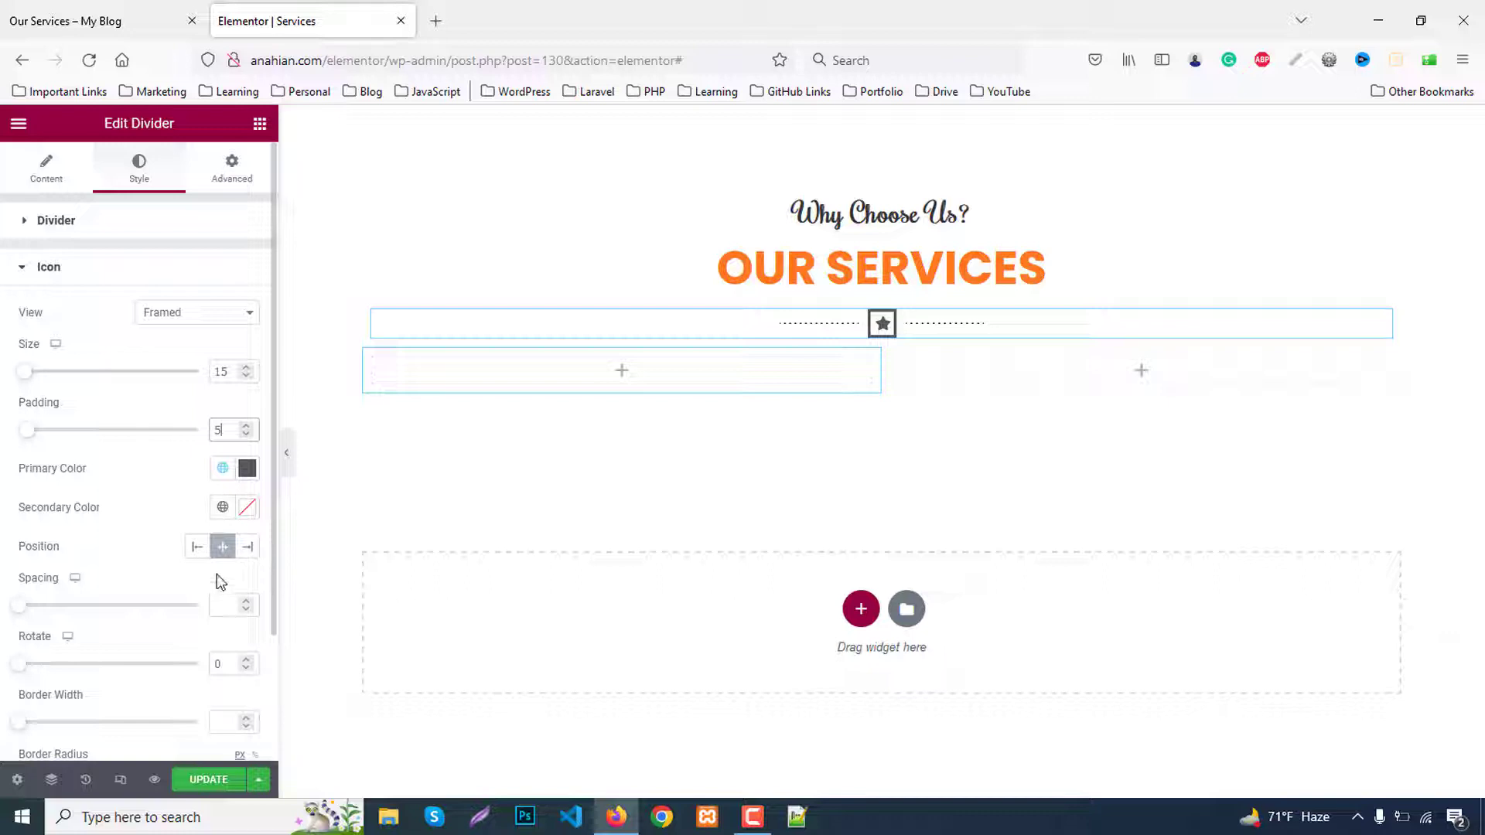
Give the divider icon's frame a border radius of 50% and a border width of 2
scroll(220, 591, down, 2)
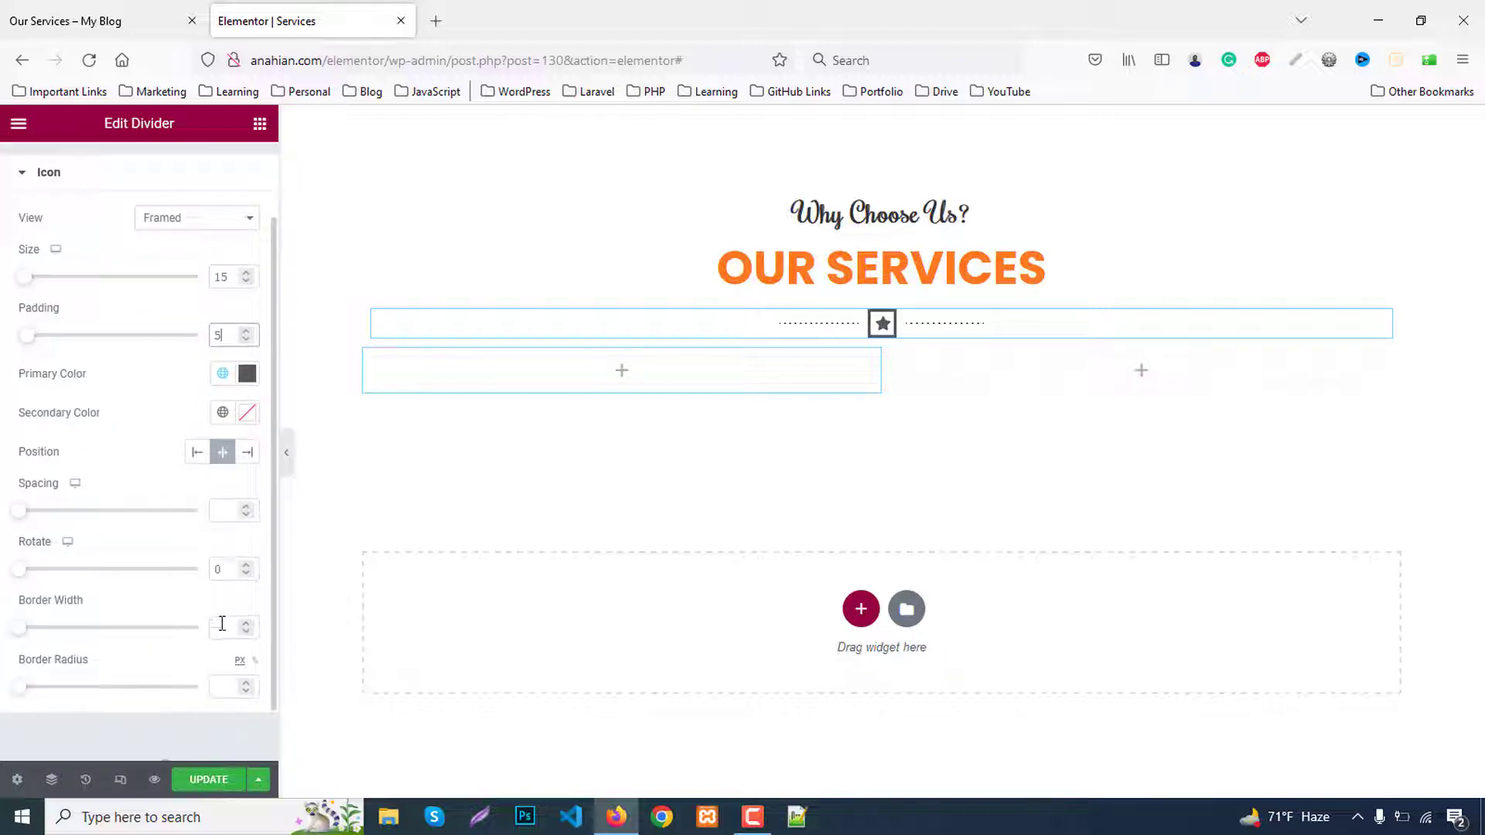
click(230, 686)
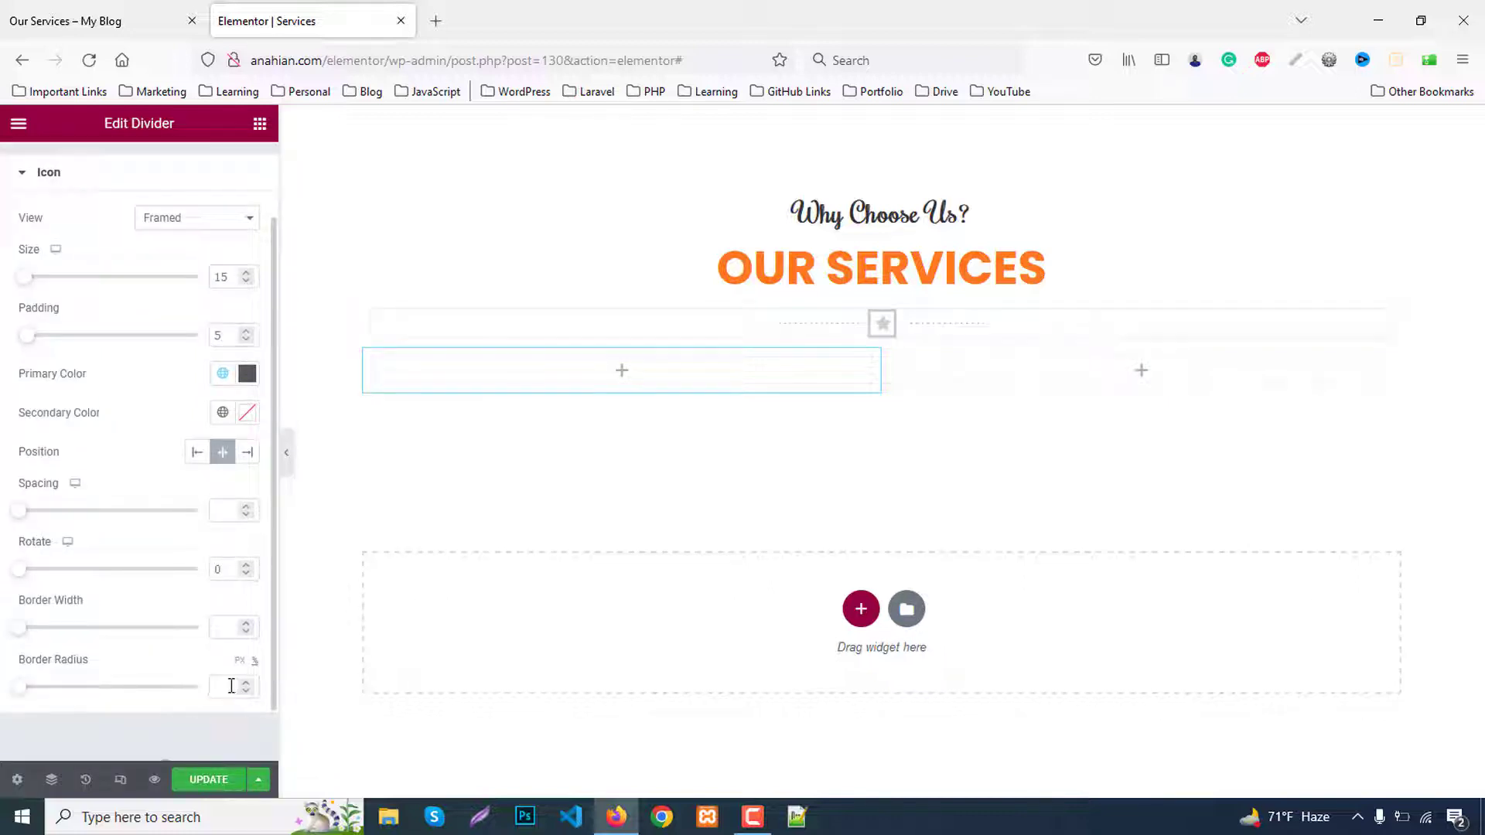
text(50)
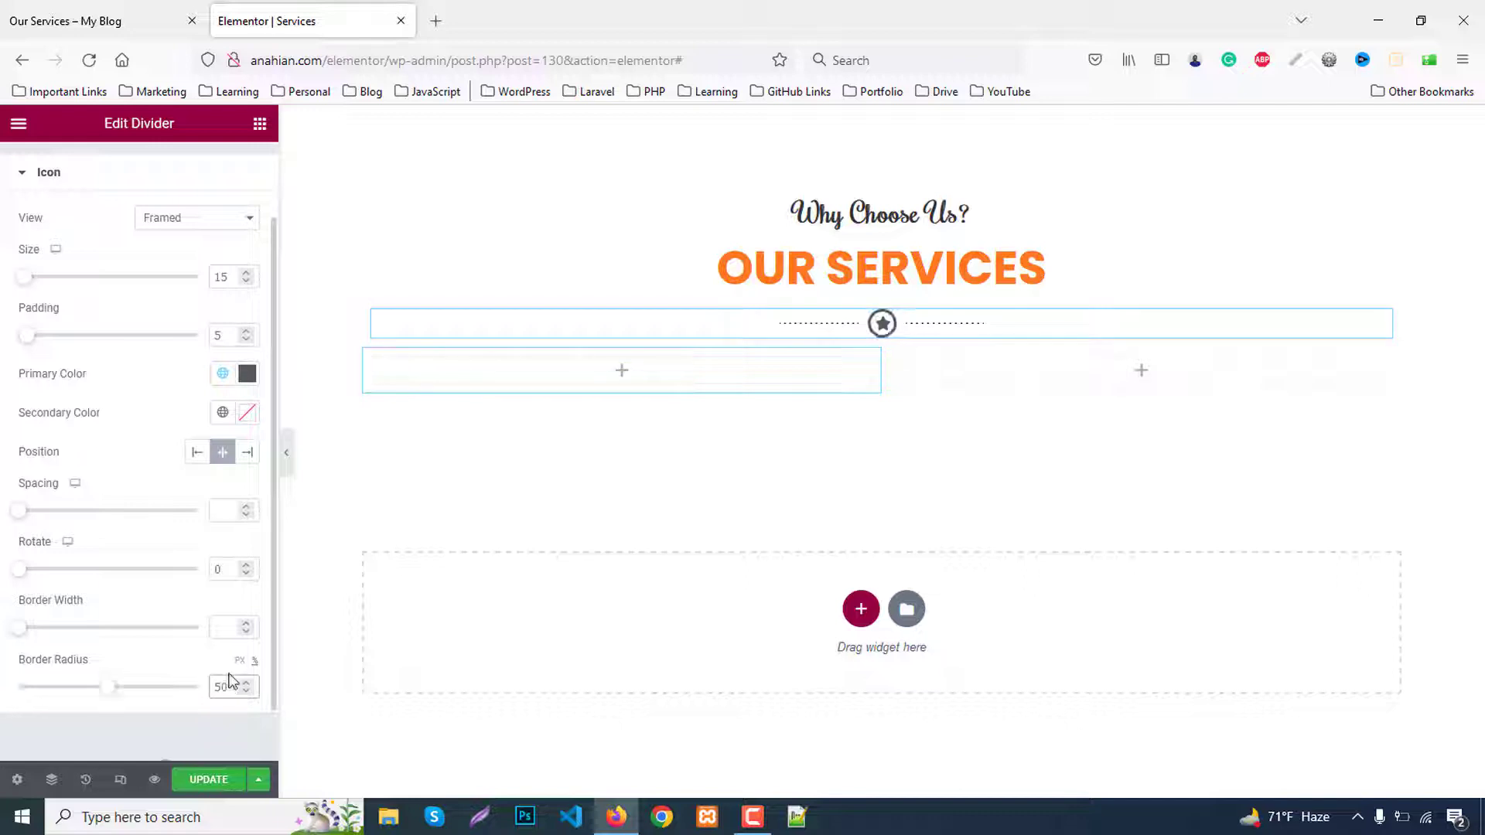
click(230, 628)
text(2)
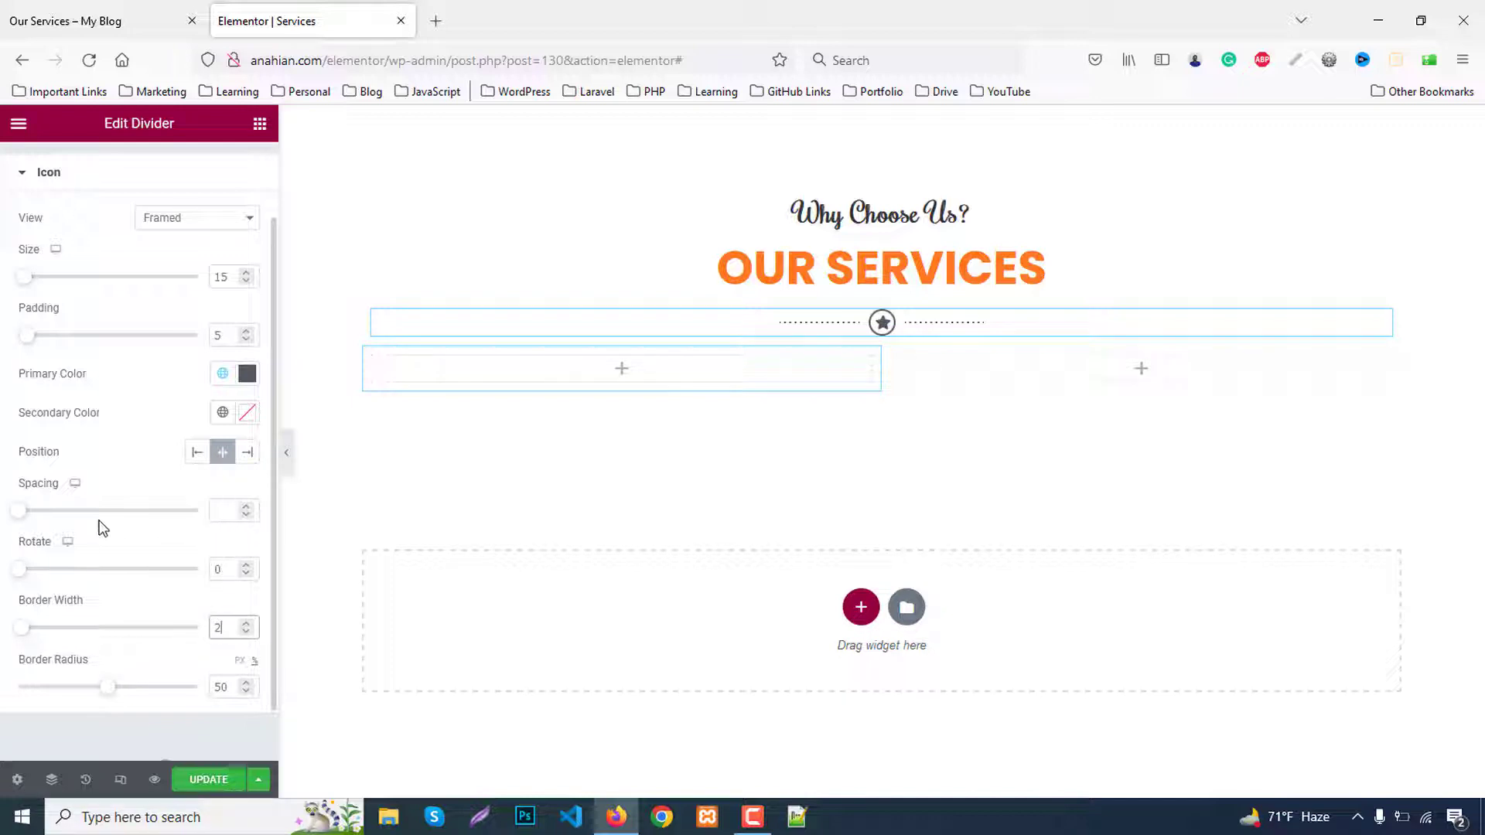
click(246, 507)
Unlink the heading inner section's margins, set its bottom margin to 60 px, and compare with the finished page
click(867, 183)
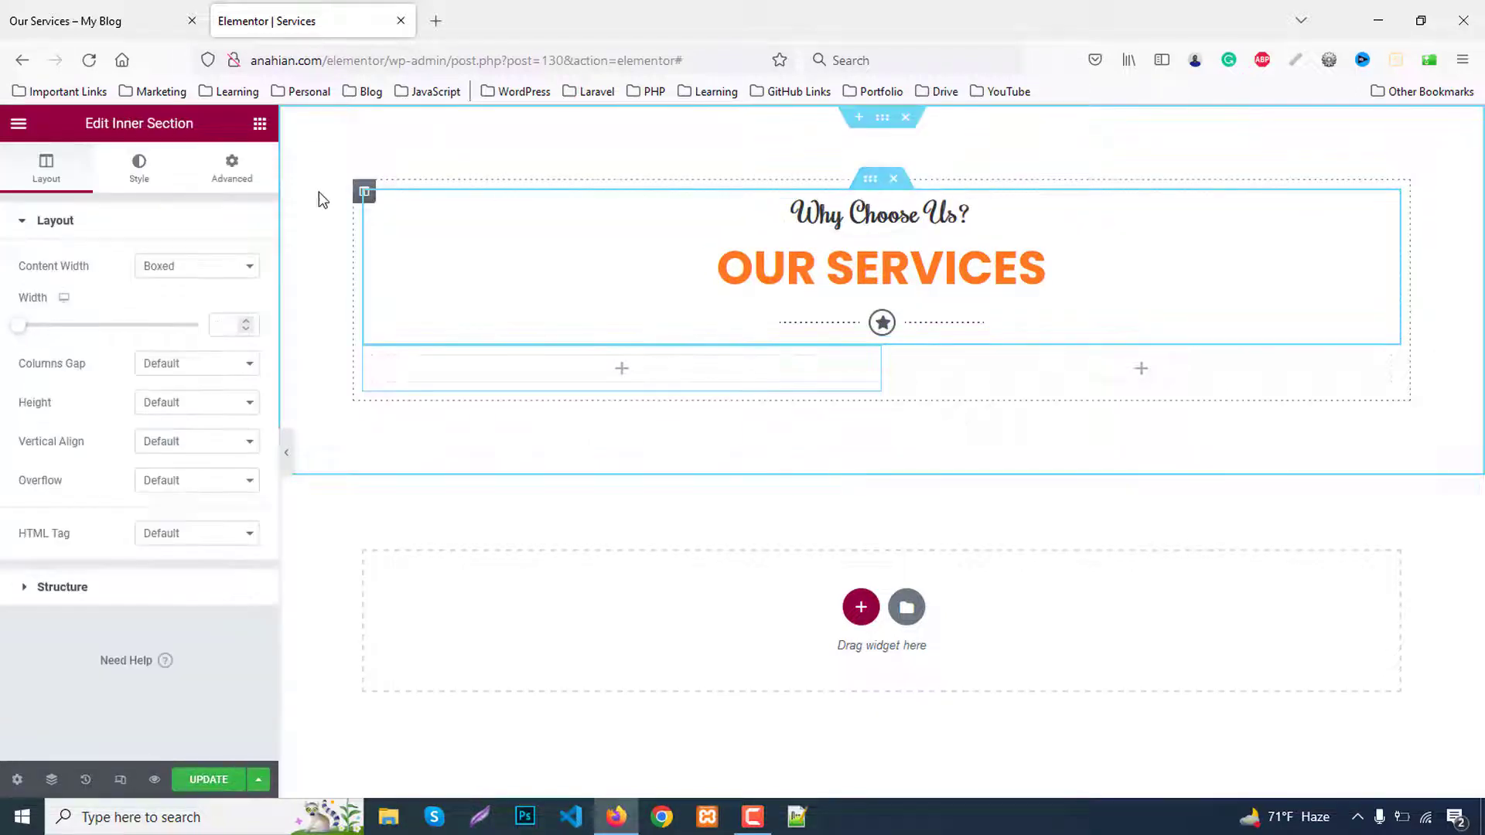
click(231, 168)
click(235, 287)
click(131, 288)
text(60)
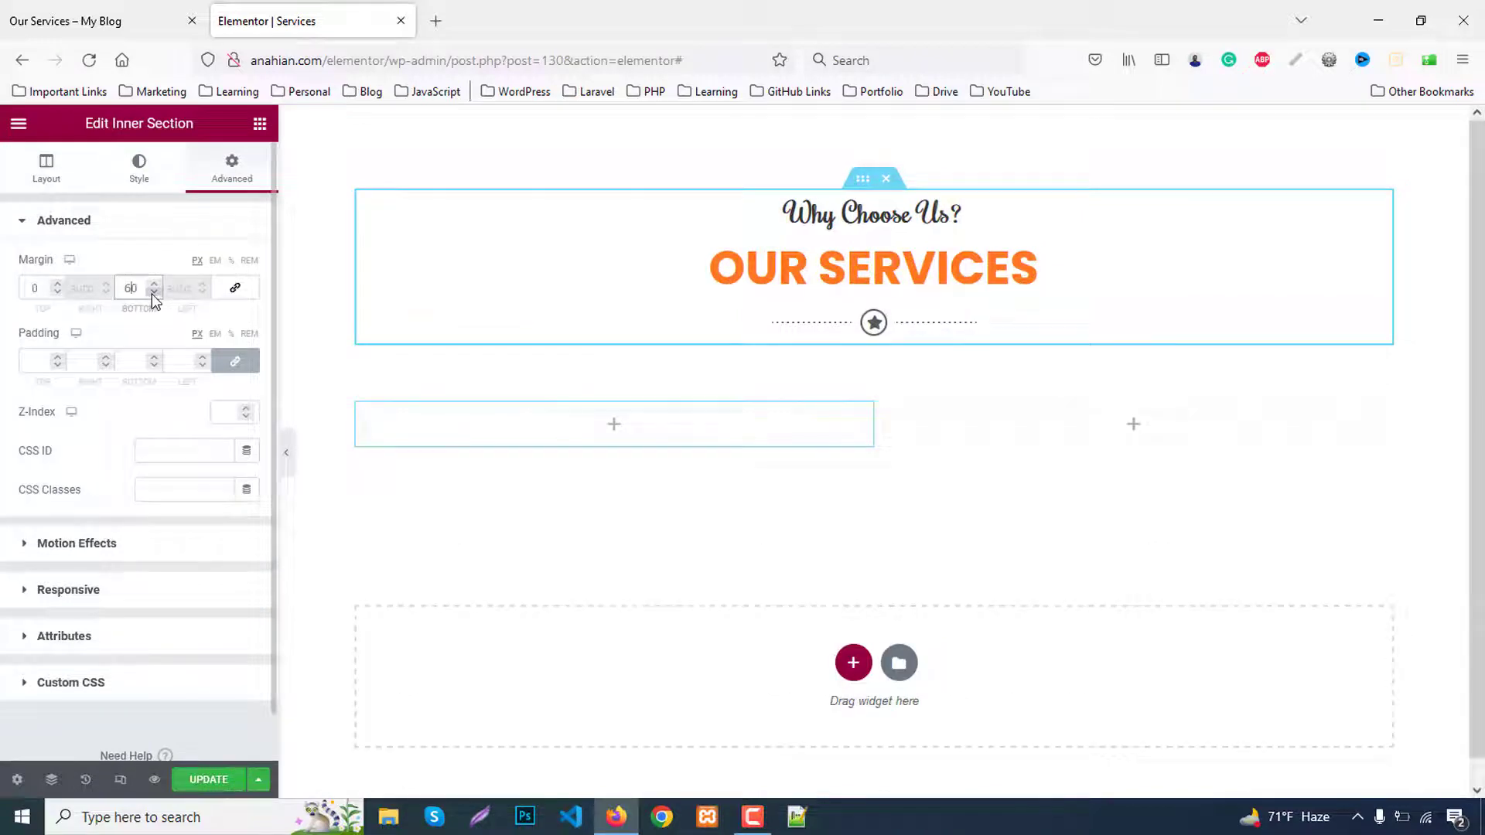
click(101, 21)
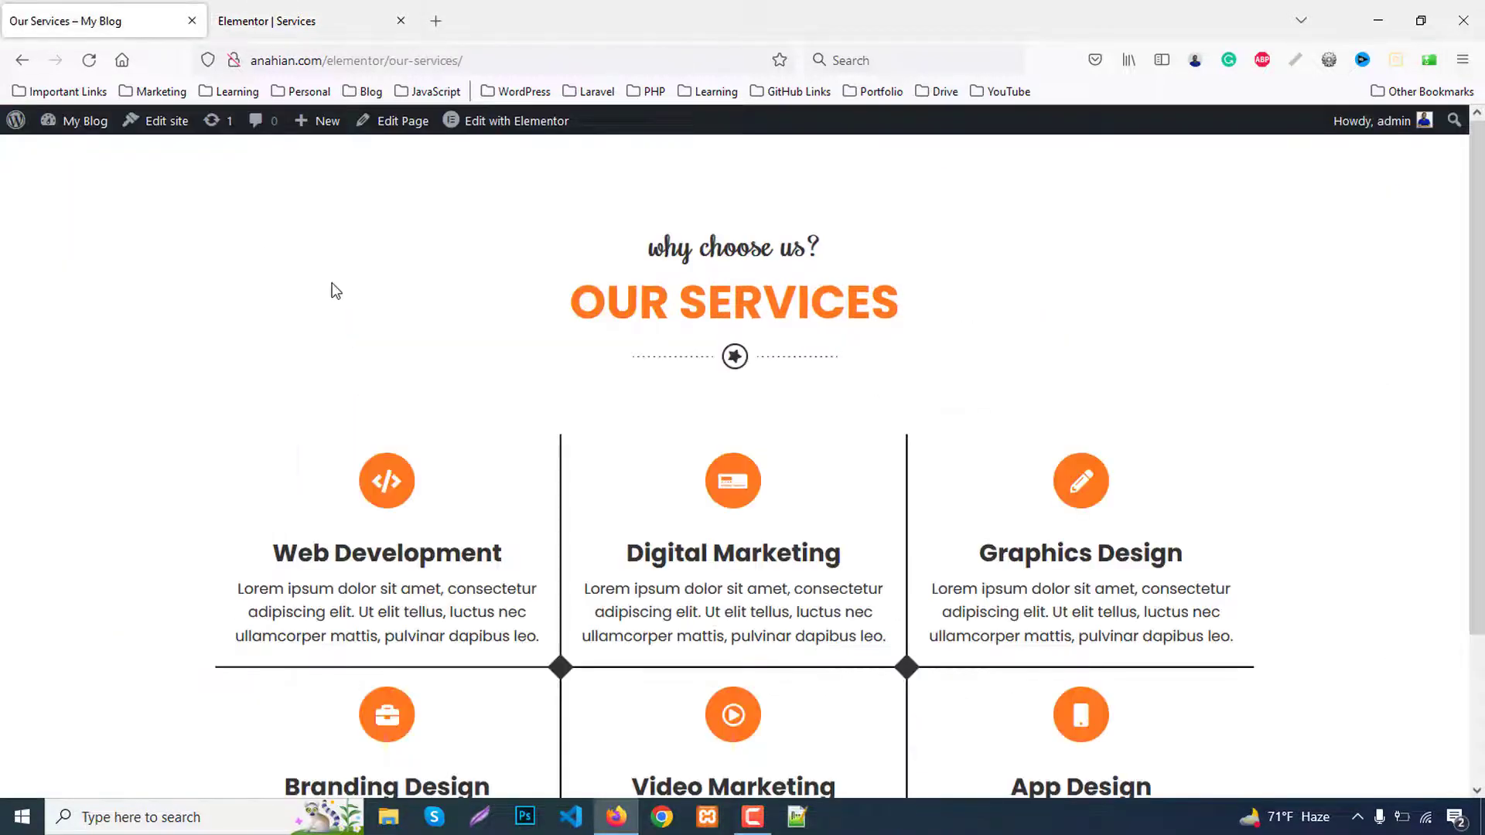
Return to the Services editor tab and add an Icon Box widget to the first column of the empty inner section
click(300, 19)
click(260, 123)
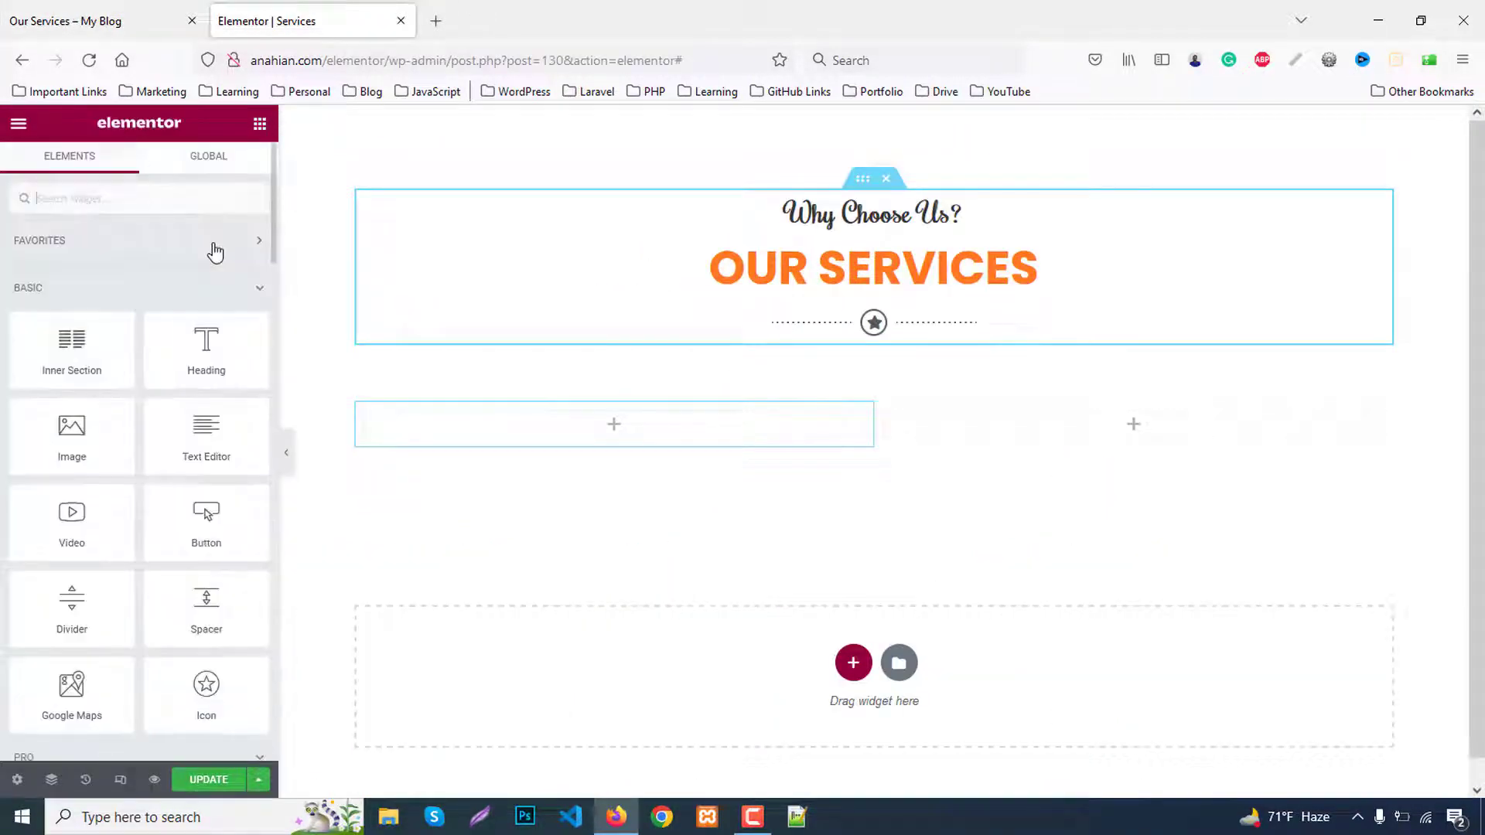
text(icon)
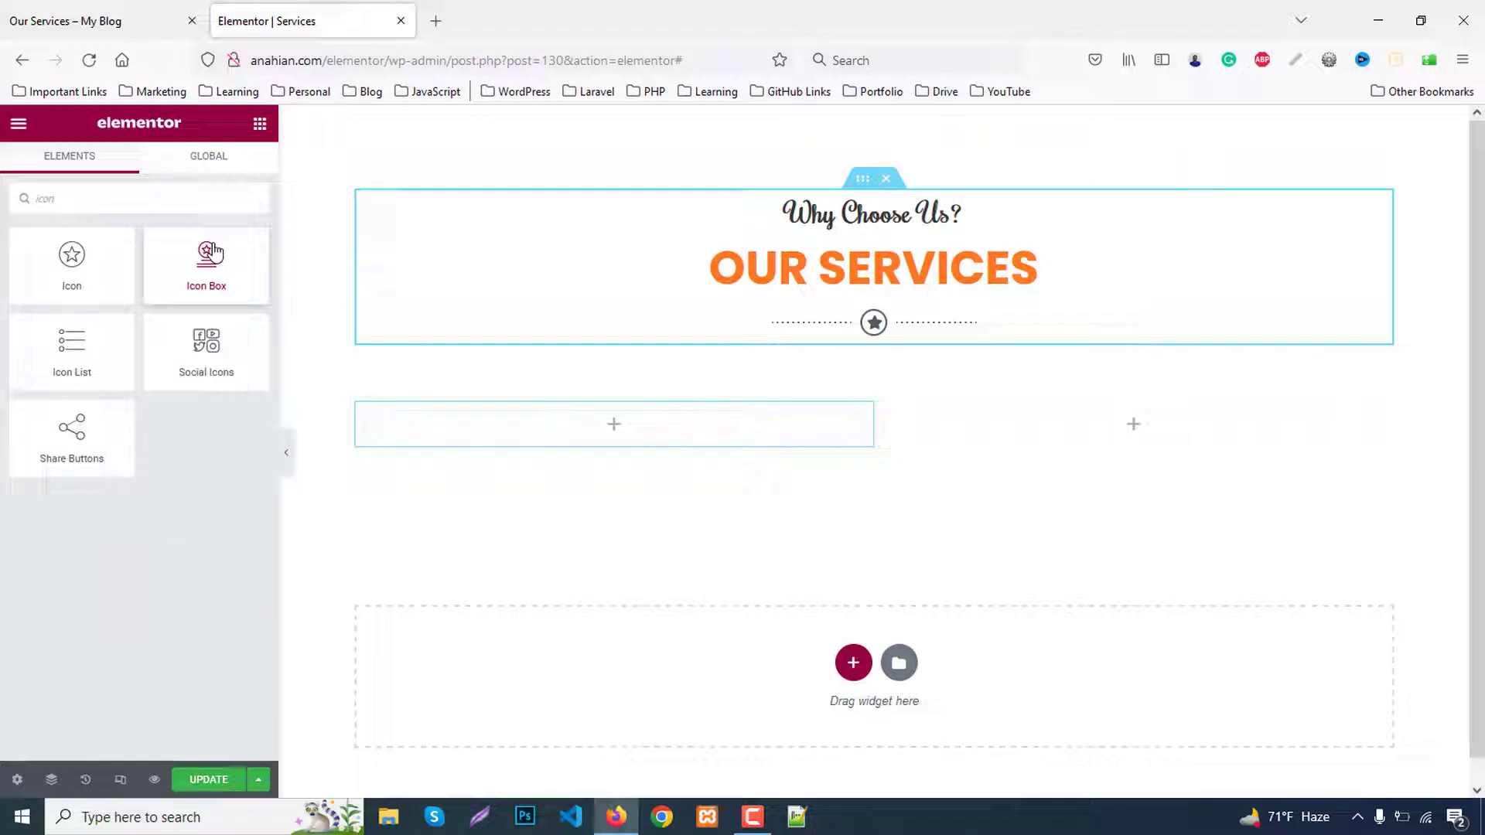
drag(213, 252, 628, 441)
scroll(696, 452, down, 3)
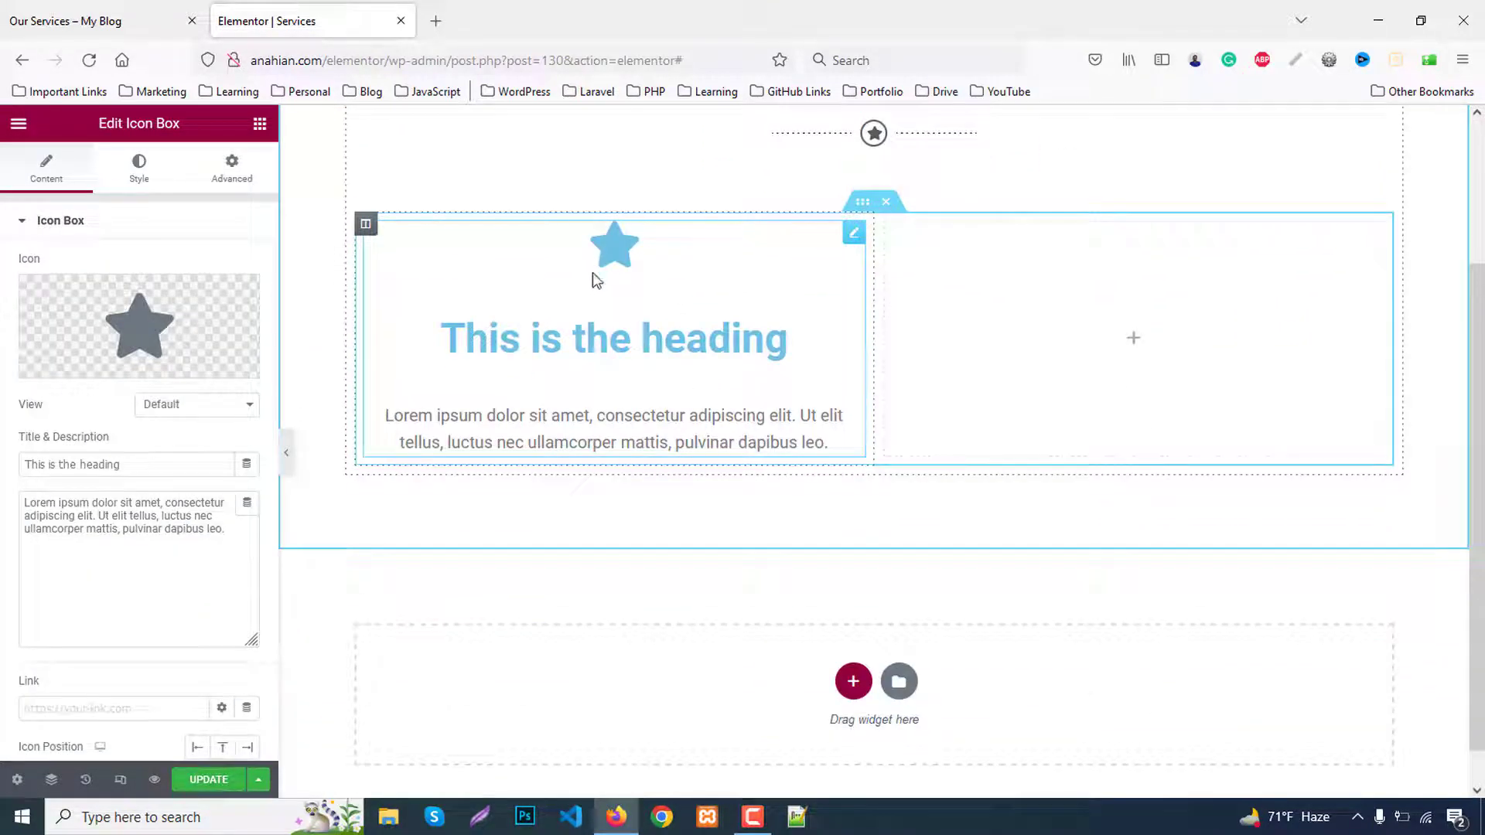
Replace the icon box's star with the Code icon from the icon library
click(137, 323)
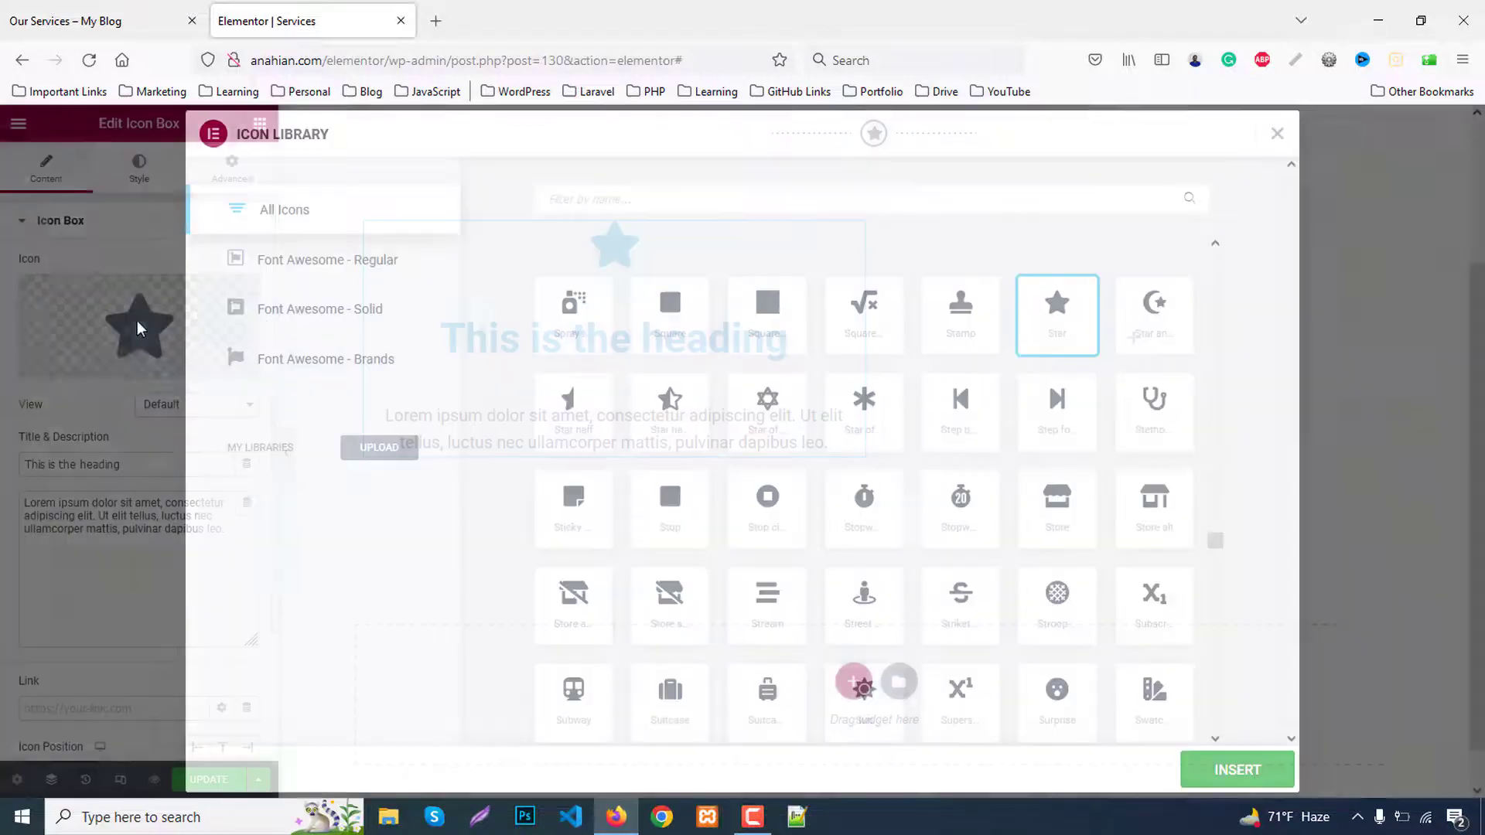
text(co)
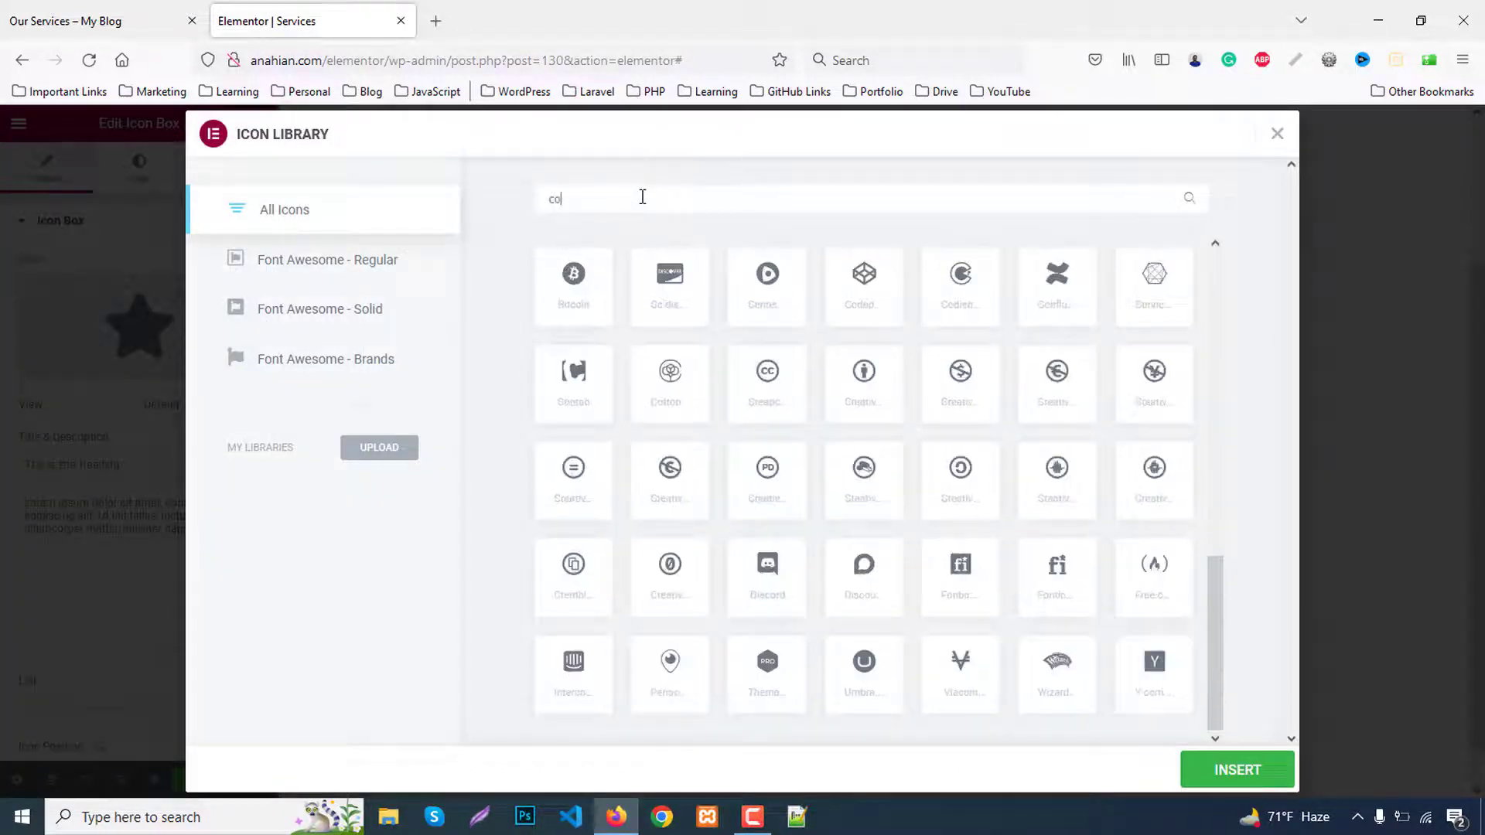
text(de)
click(781, 313)
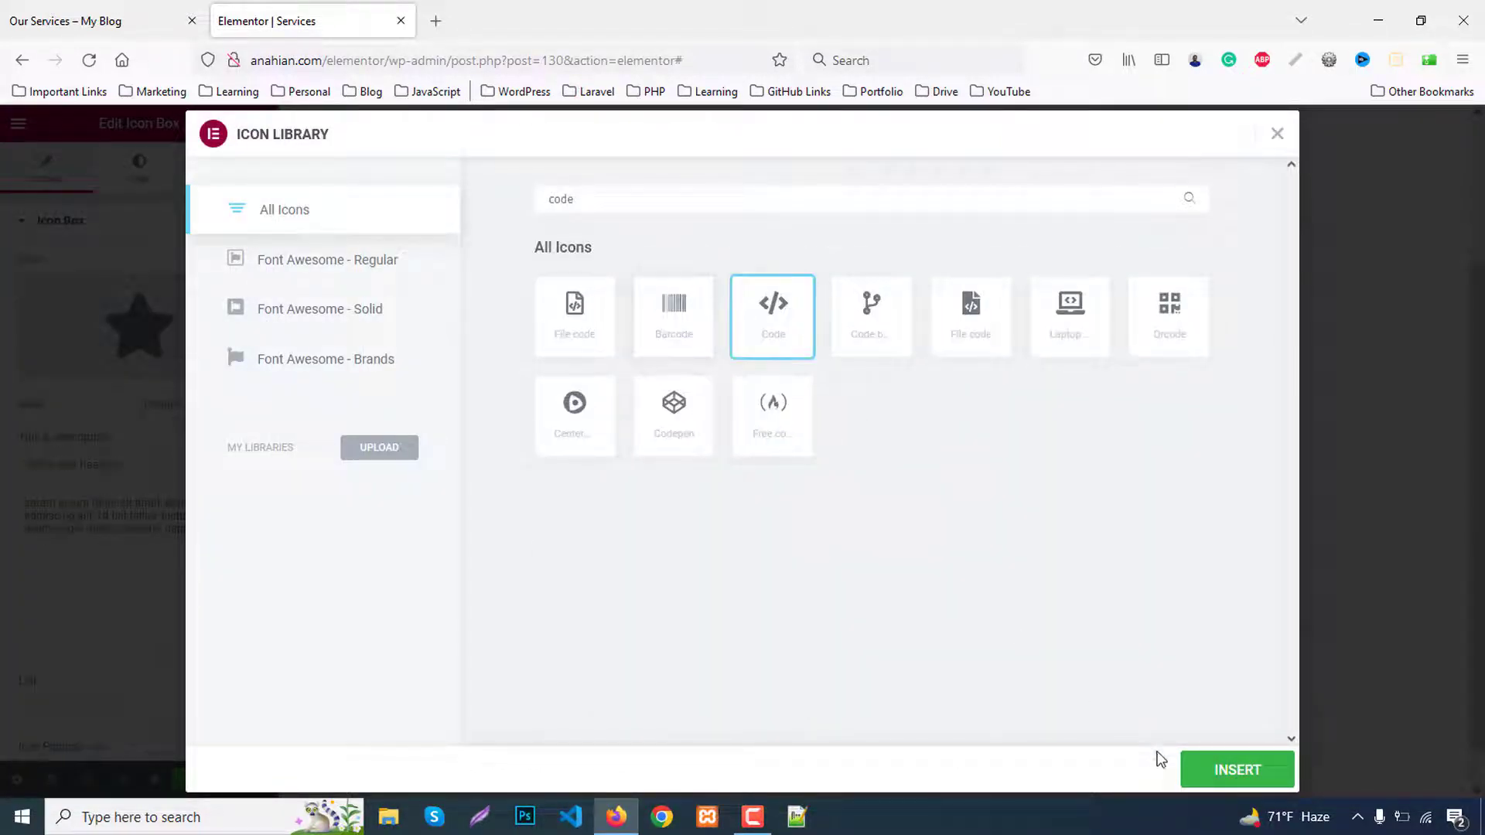
click(1235, 770)
Change the icon box's title to "web development"
triple_click(133, 464)
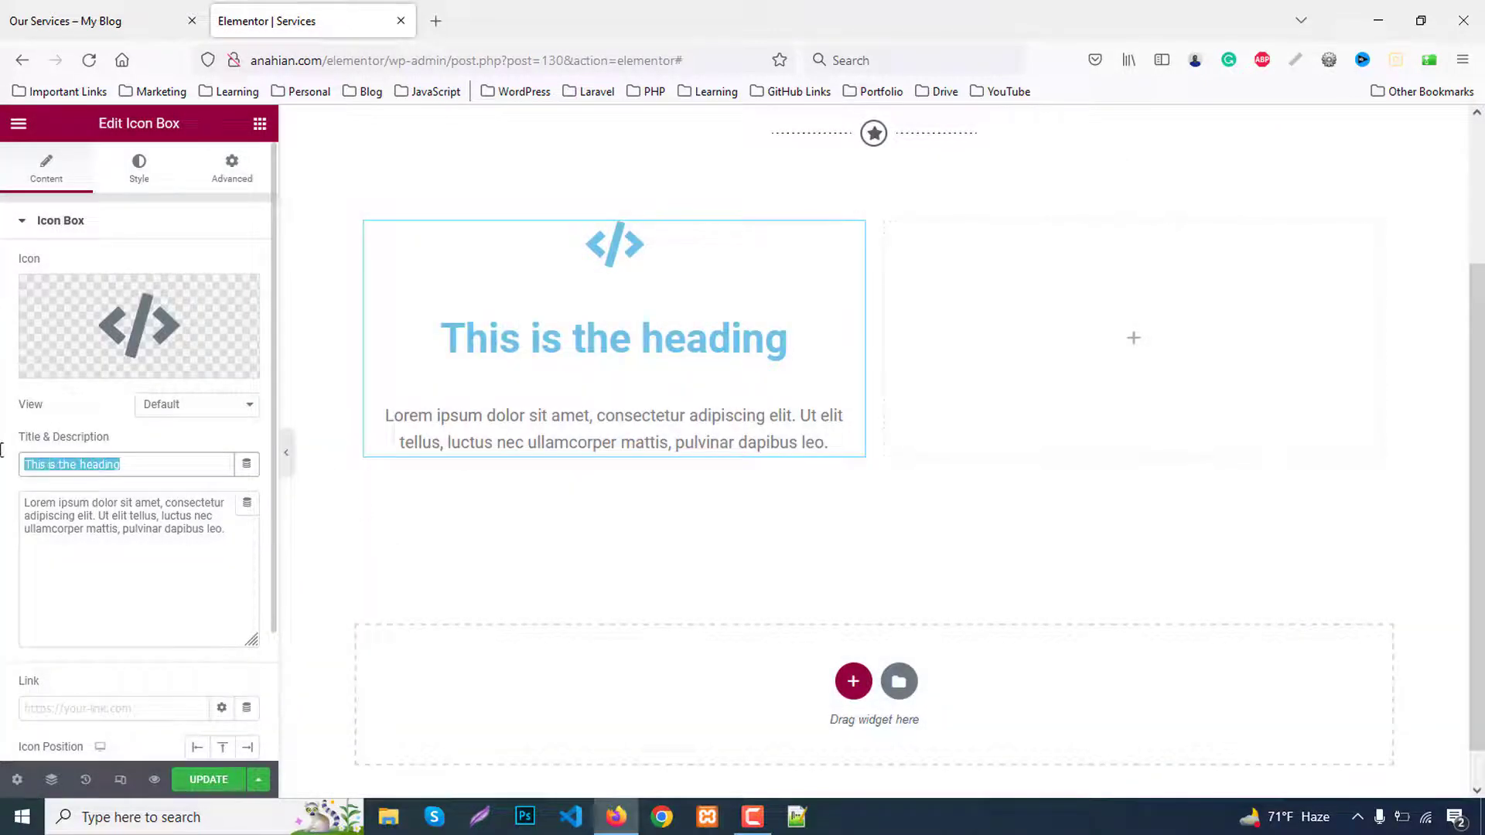
text(web devel)
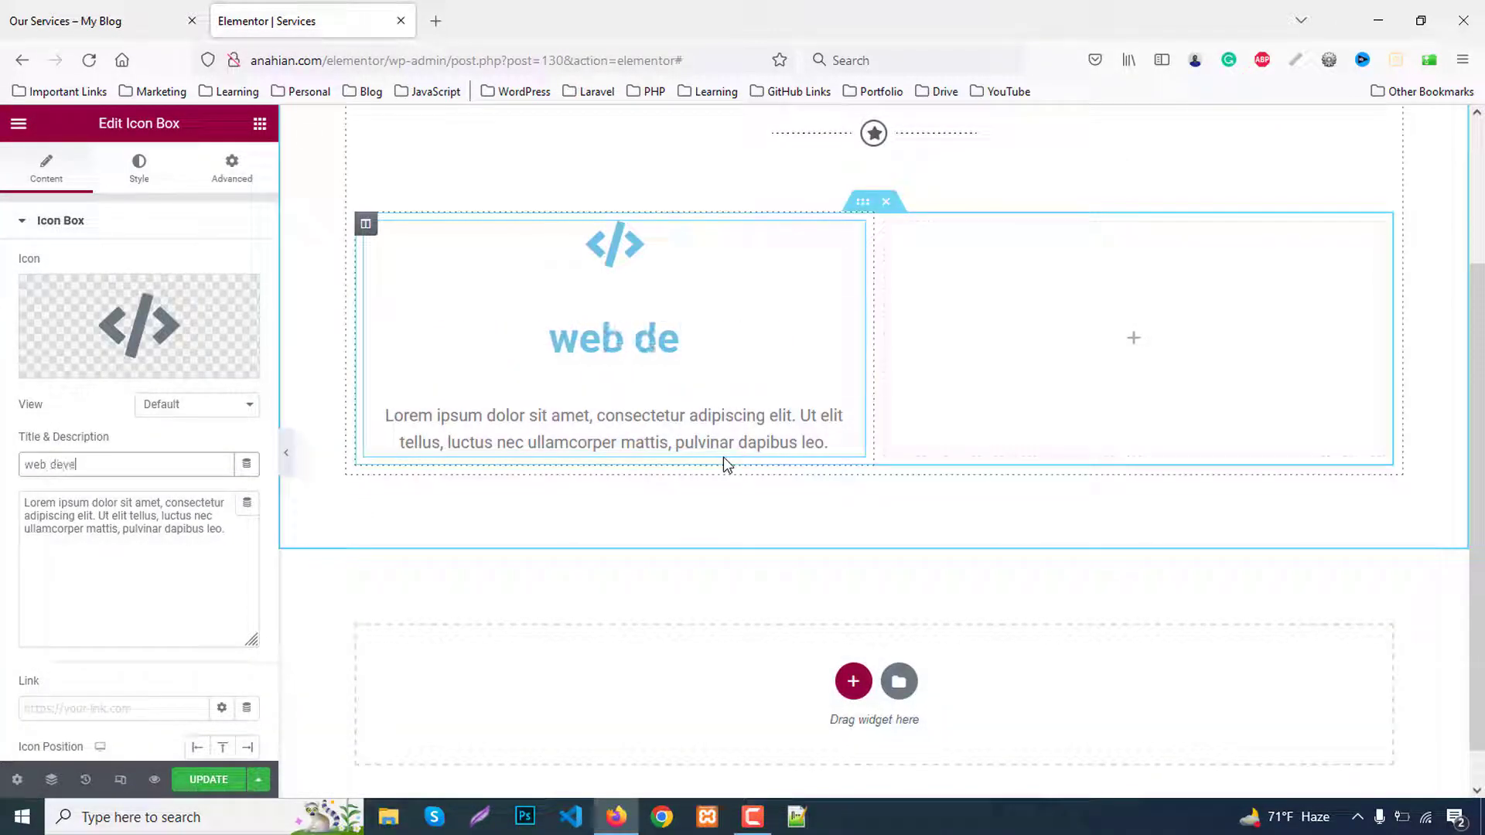
text(opment)
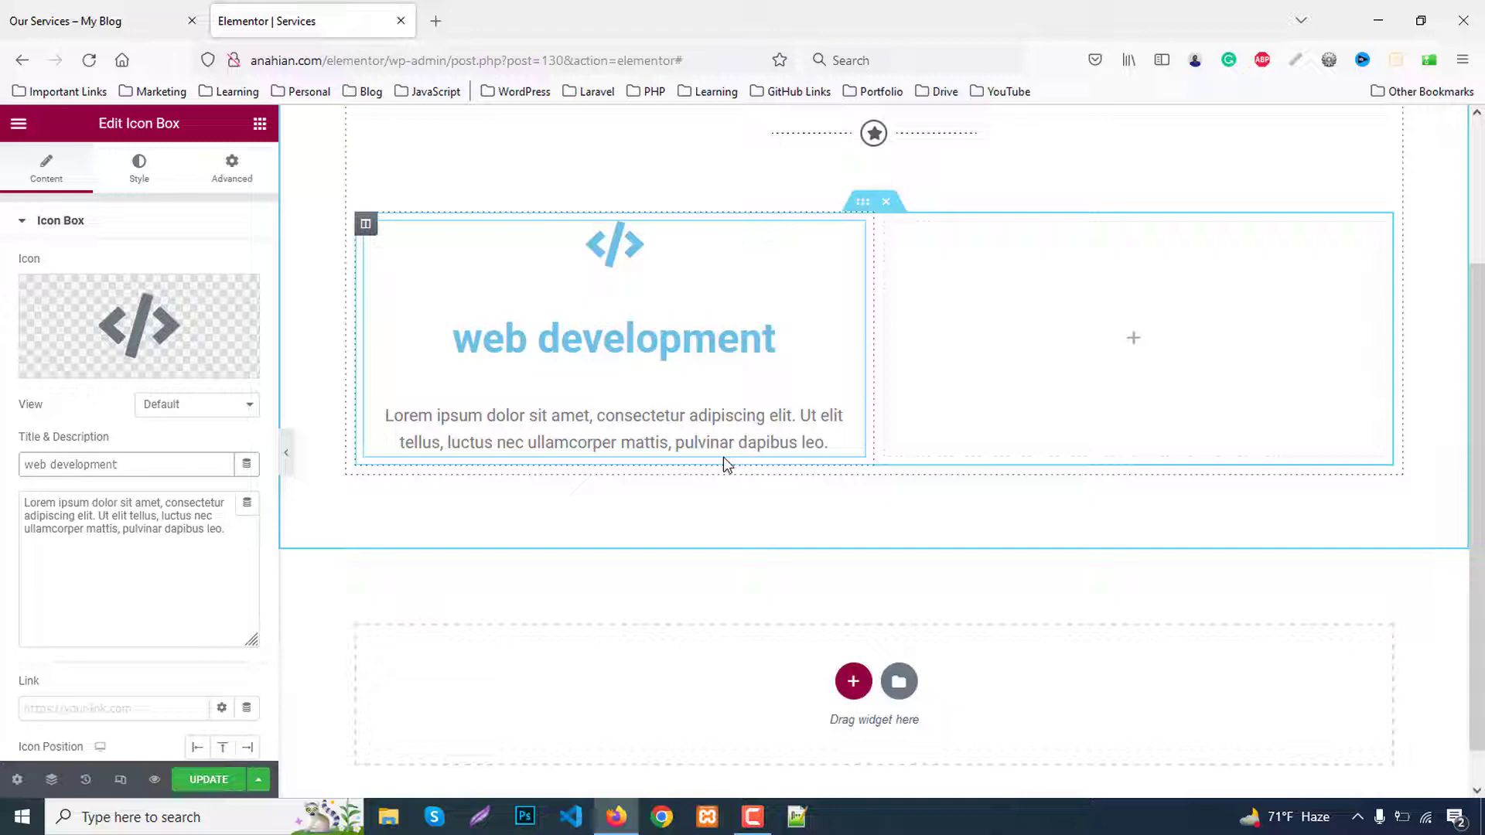
scroll(35, 617, down, 3)
scroll(40, 608, up, 3)
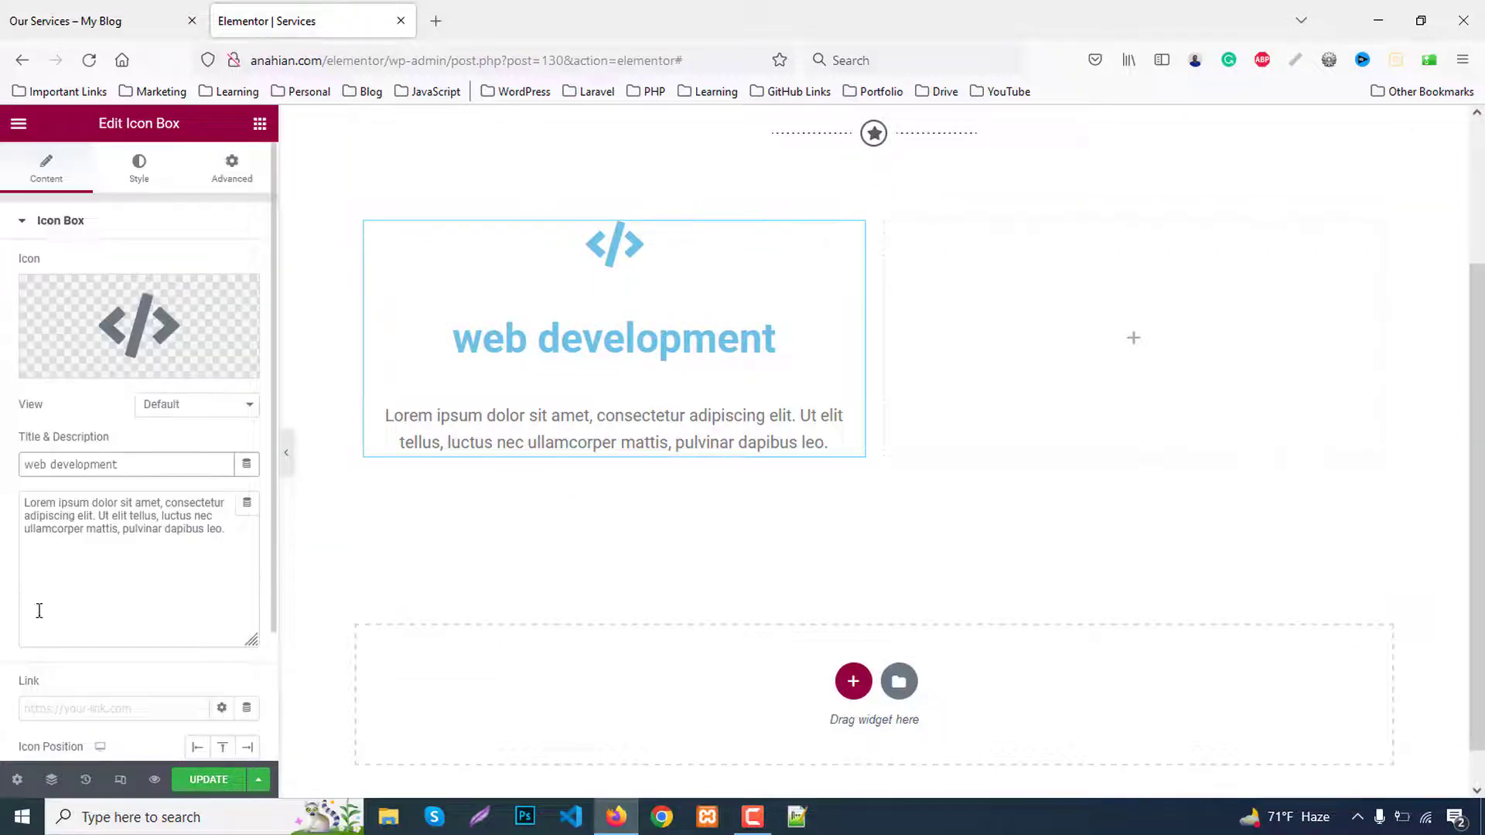
Clear the icon's spacing value and reduce the icon's size, entering 15 and nudging it upward
click(139, 167)
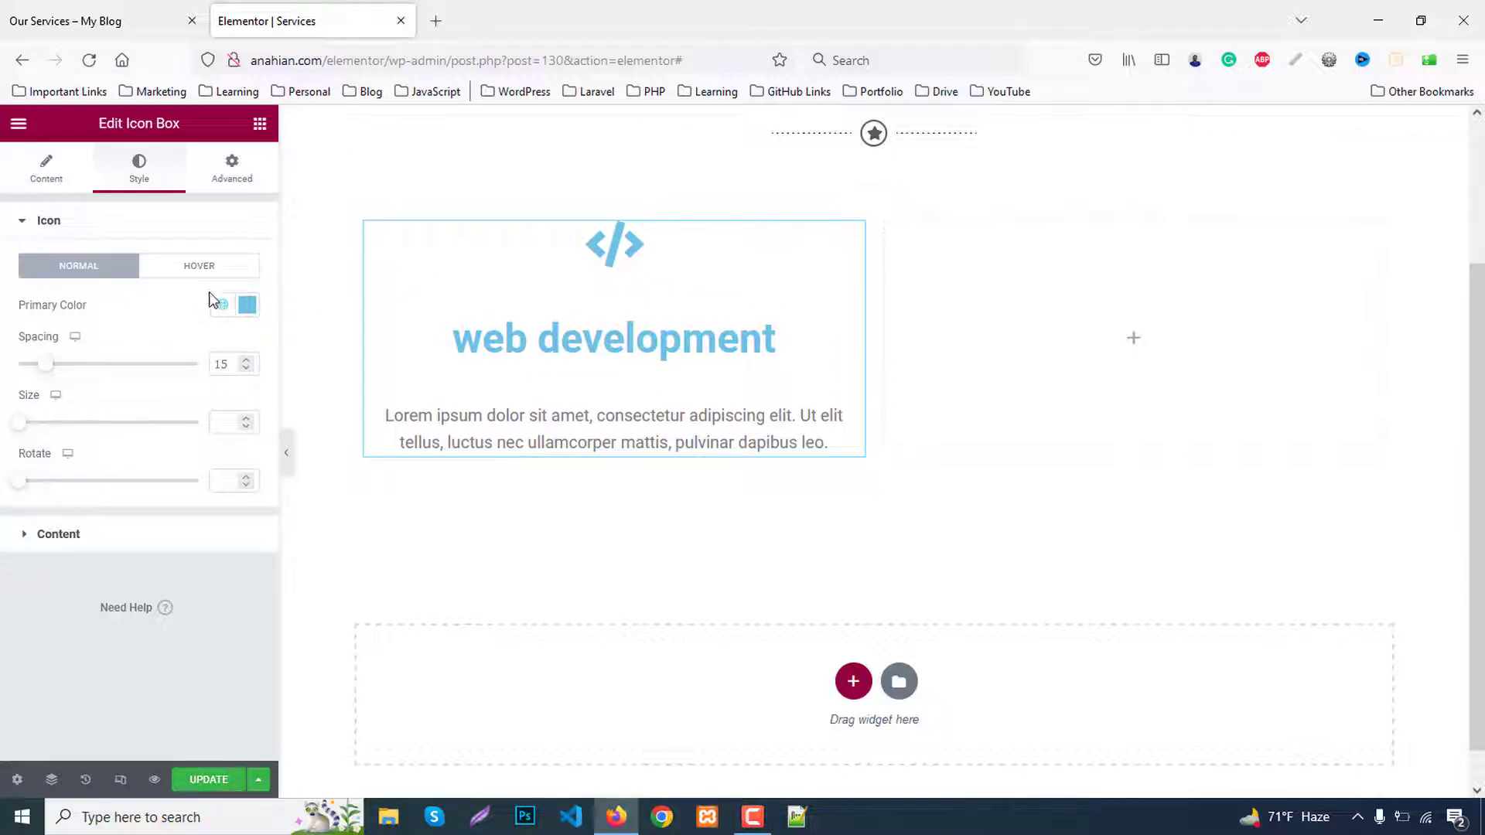
click(248, 305)
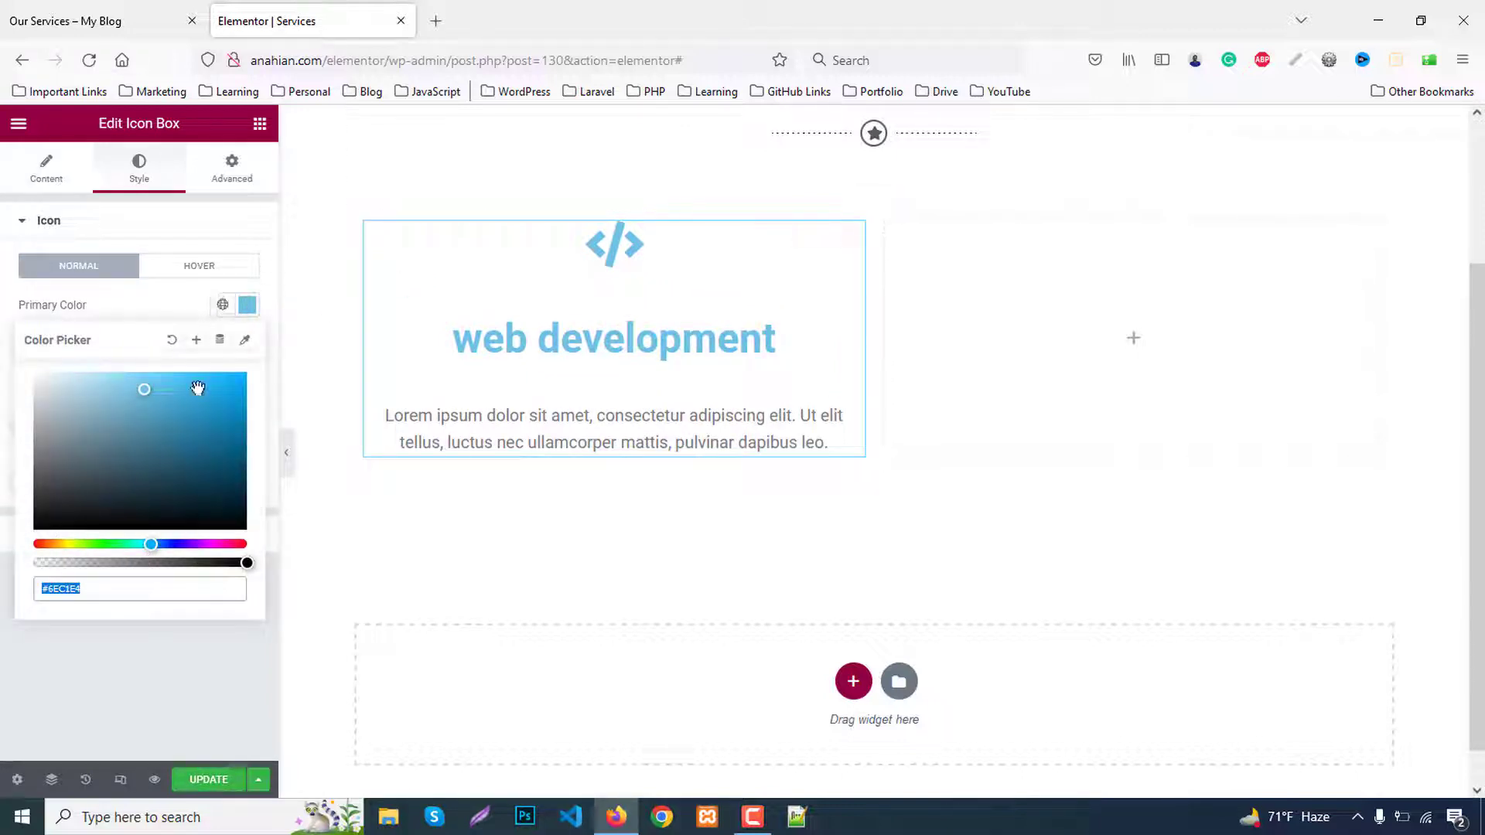
click(247, 305)
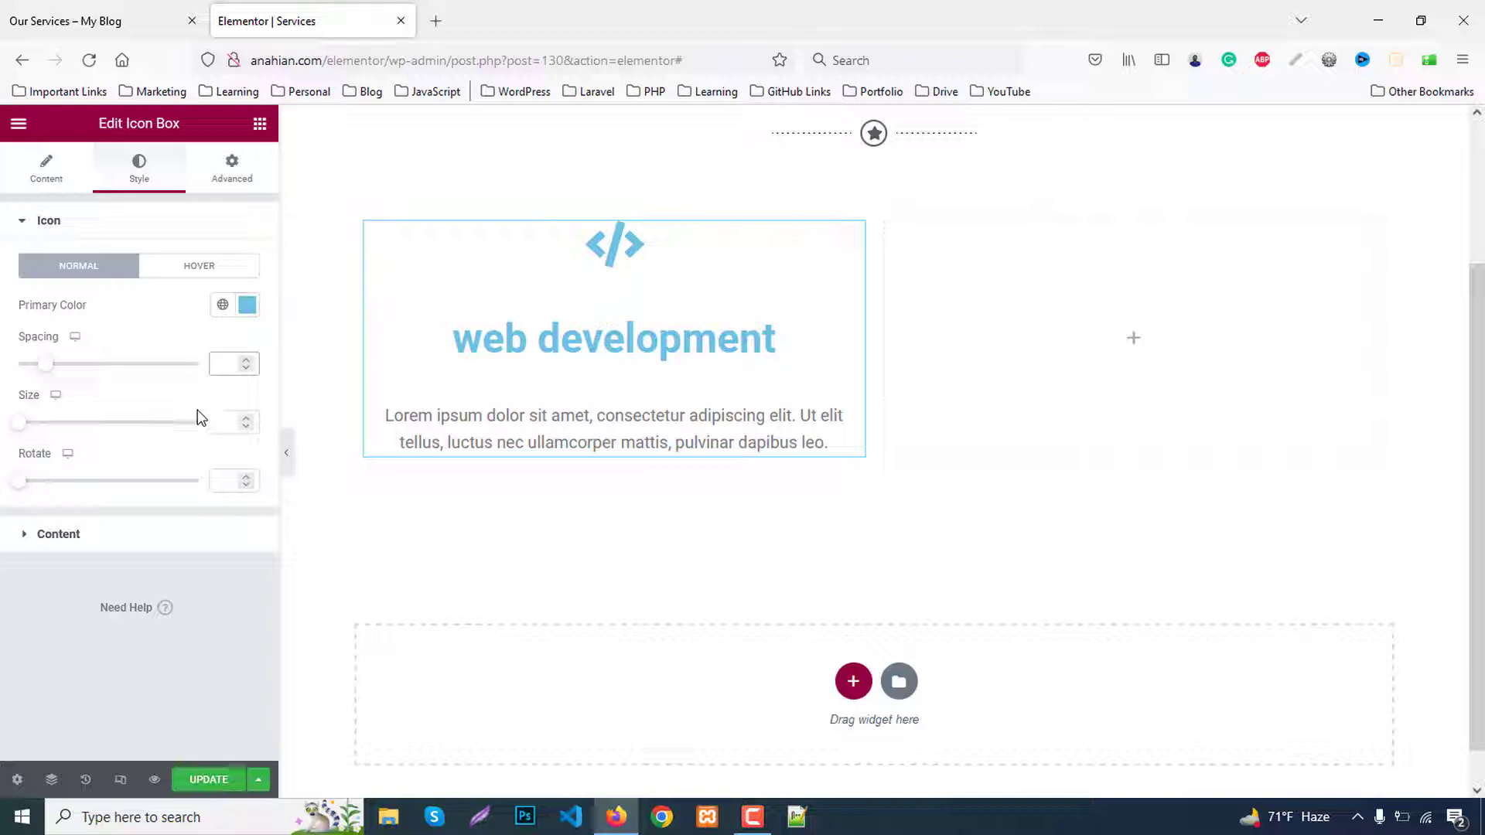
click(222, 417)
text(15)
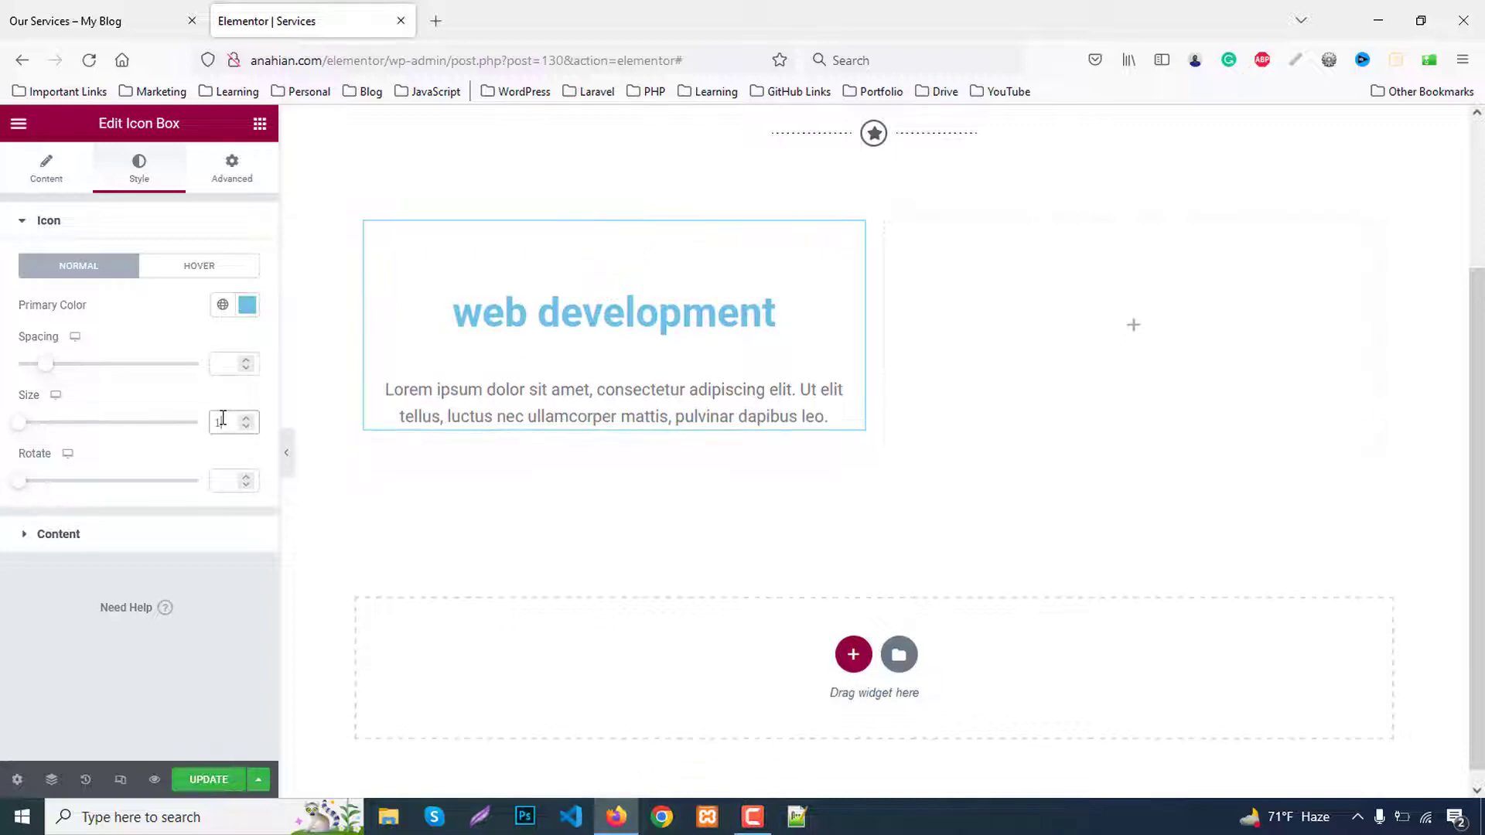
key(Up)
Set the icon box title's spacing to 10 and its color to #333
click(84, 533)
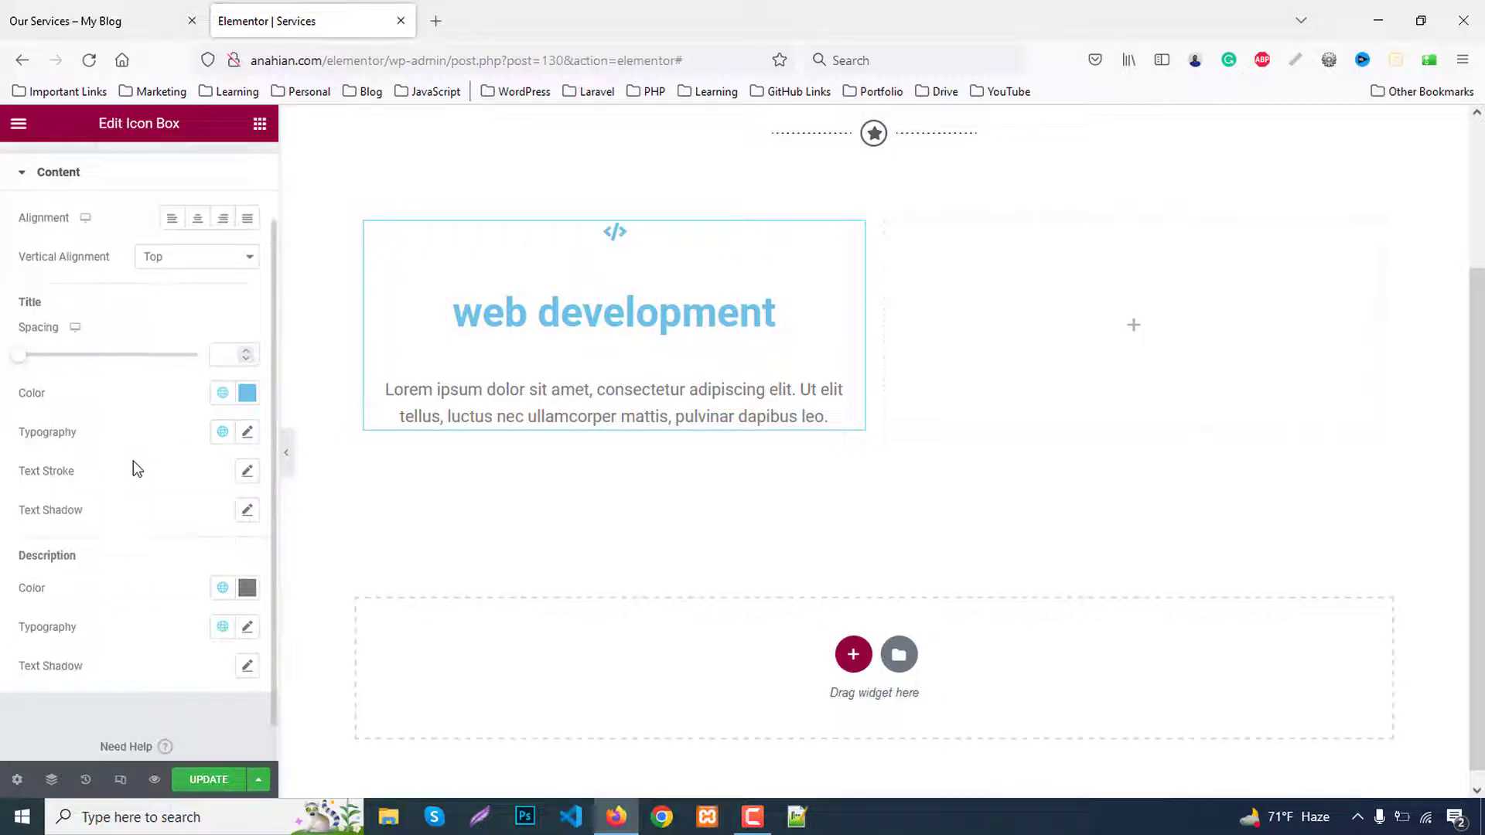
scroll(136, 468, down, 1)
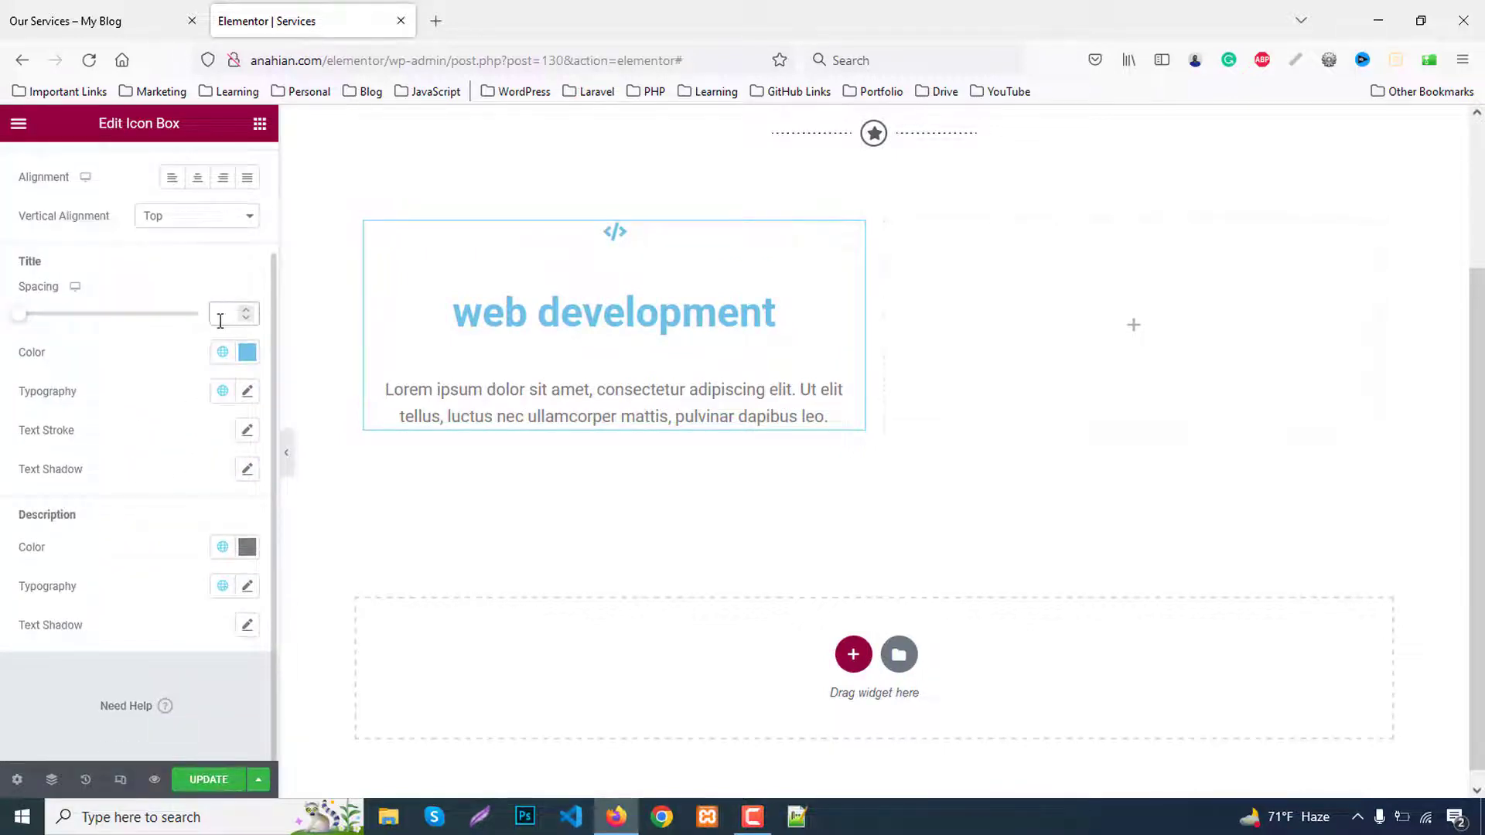
text(10)
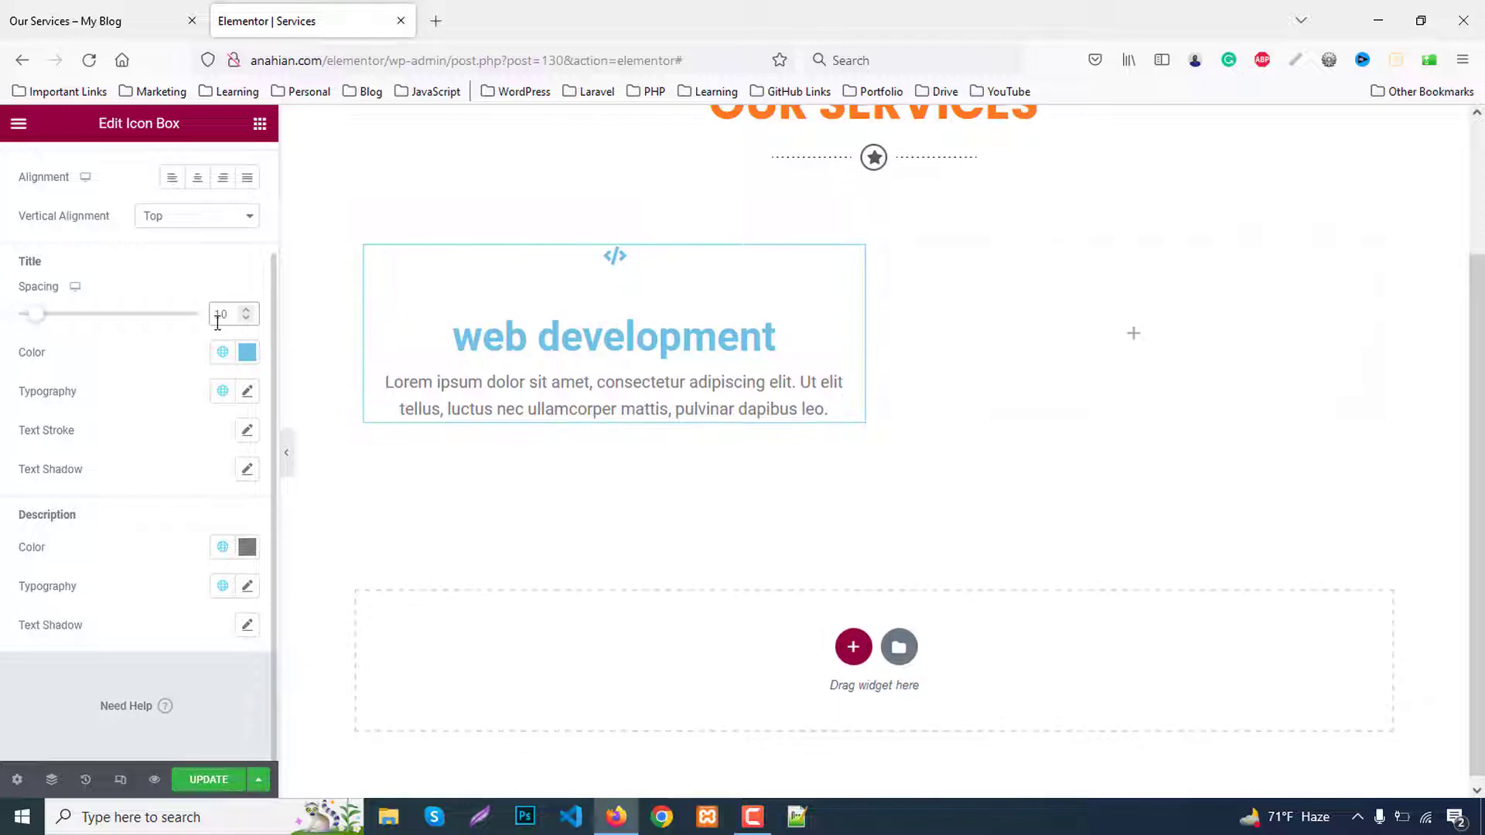
click(246, 354)
text(333)
click(249, 356)
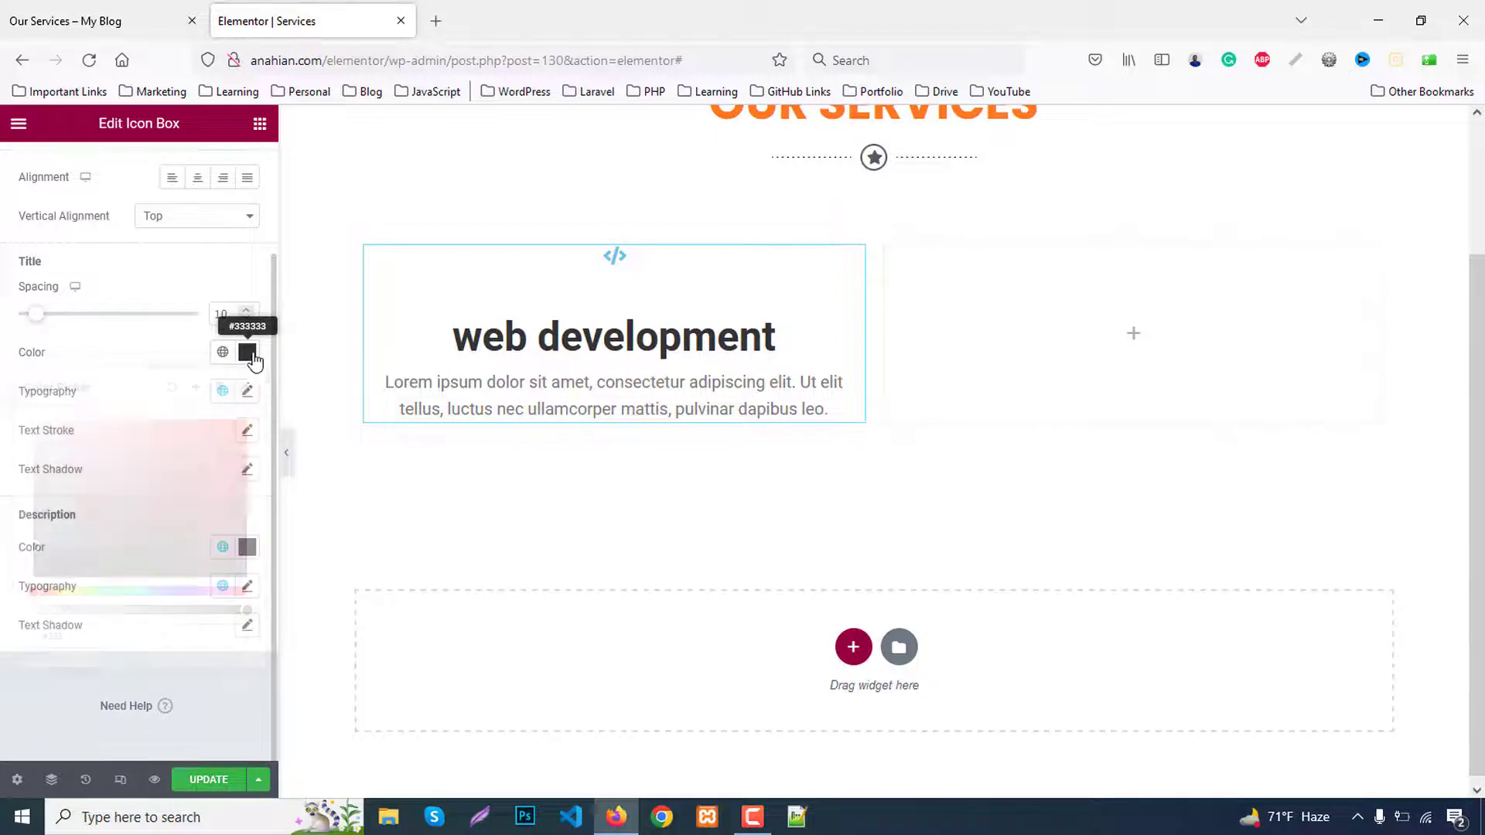
Set the icon box title's font family to Poppins and its size to 30 px
click(248, 390)
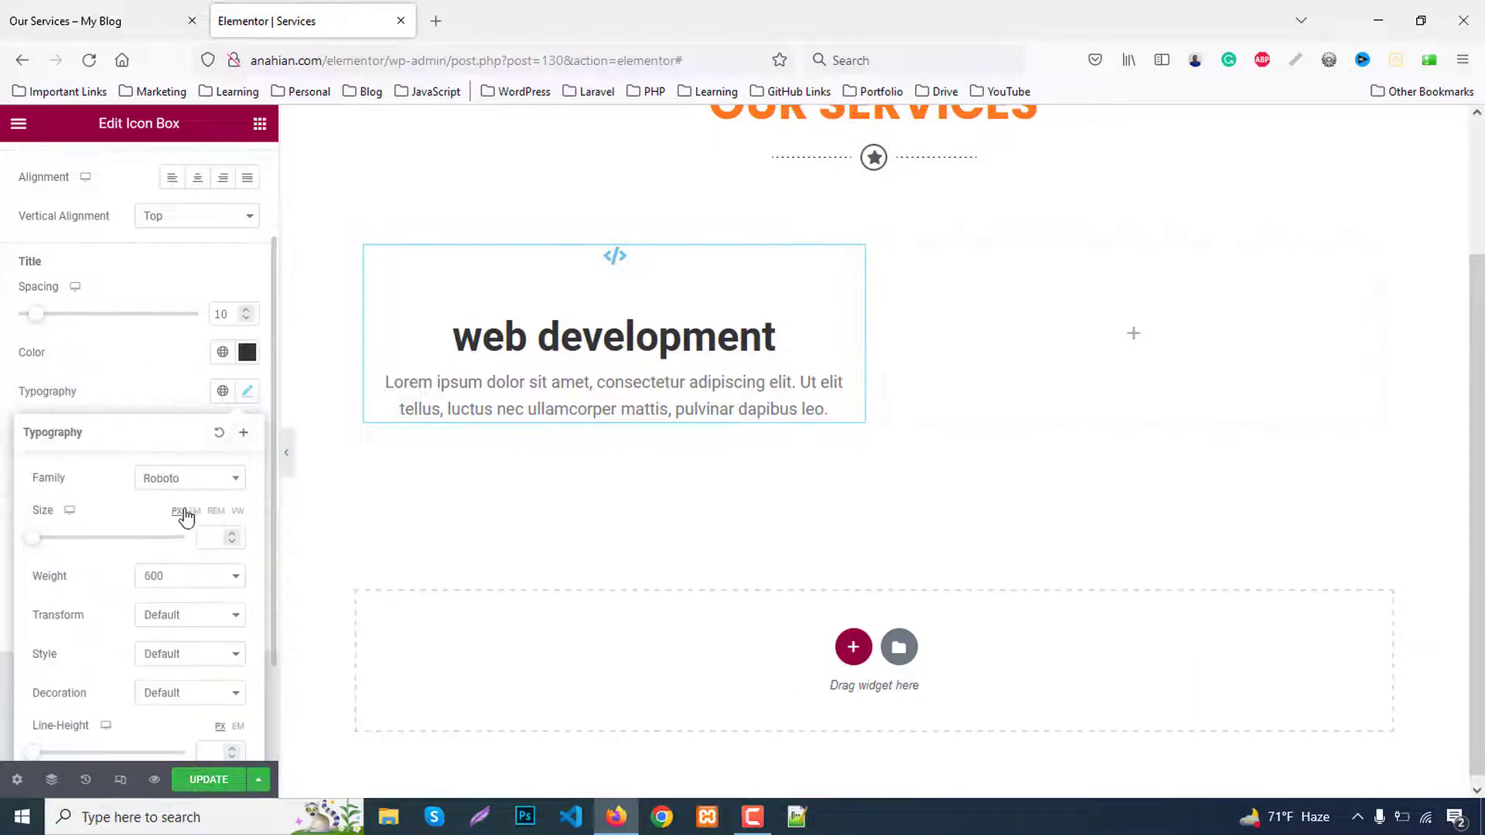
click(183, 481)
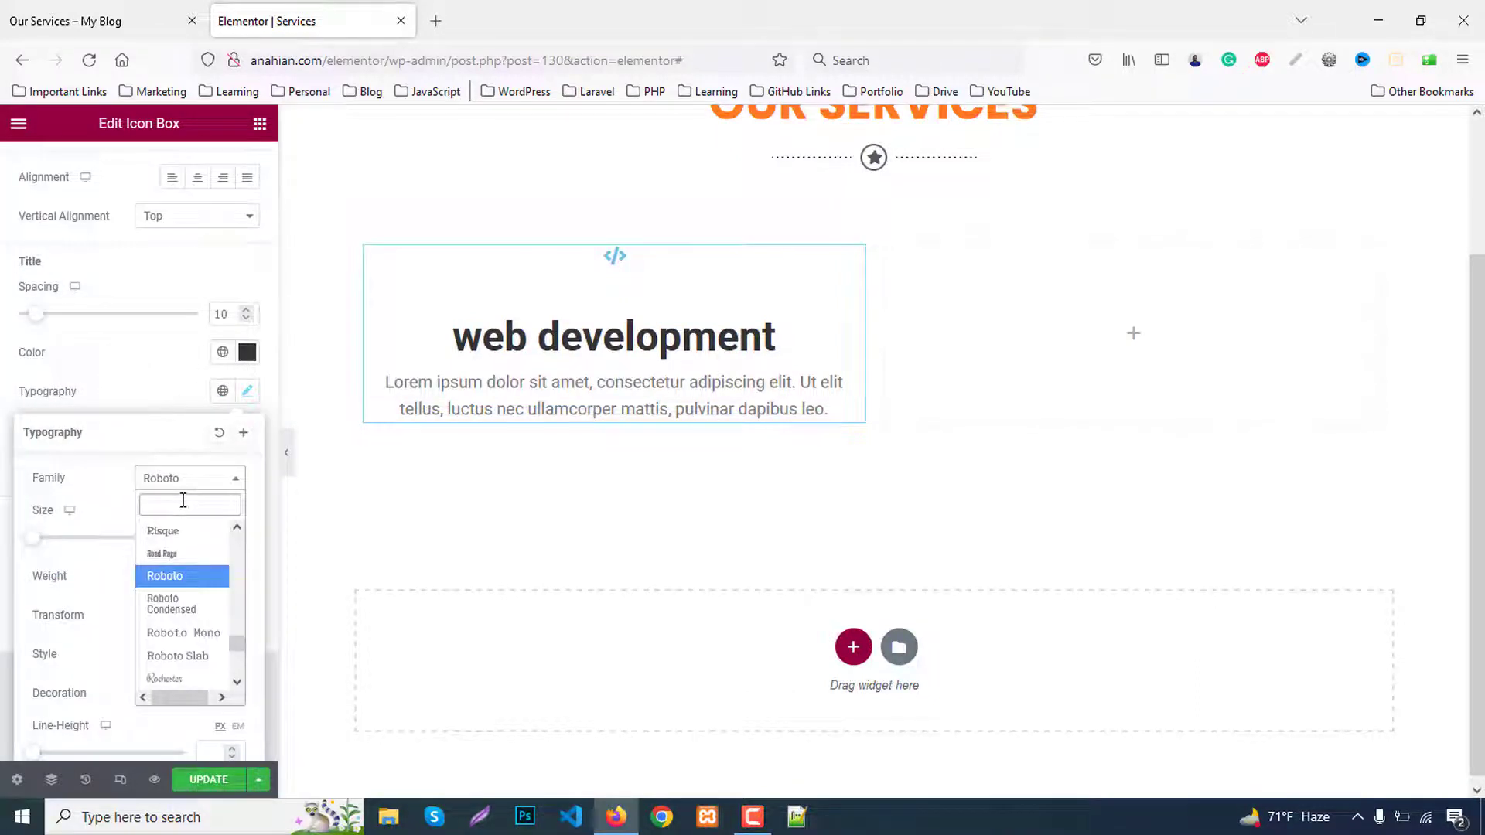
text(popp)
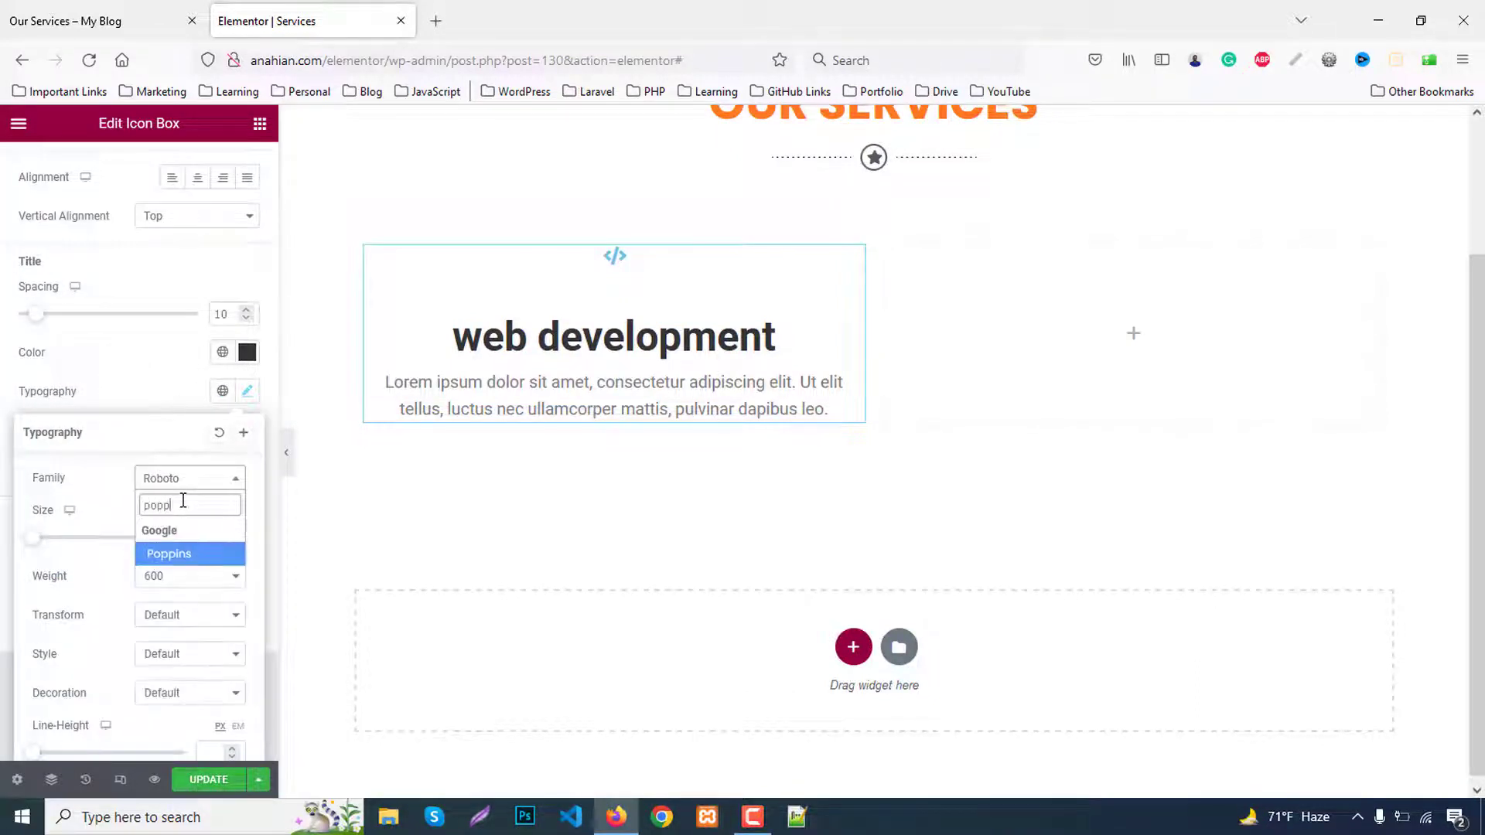
click(165, 554)
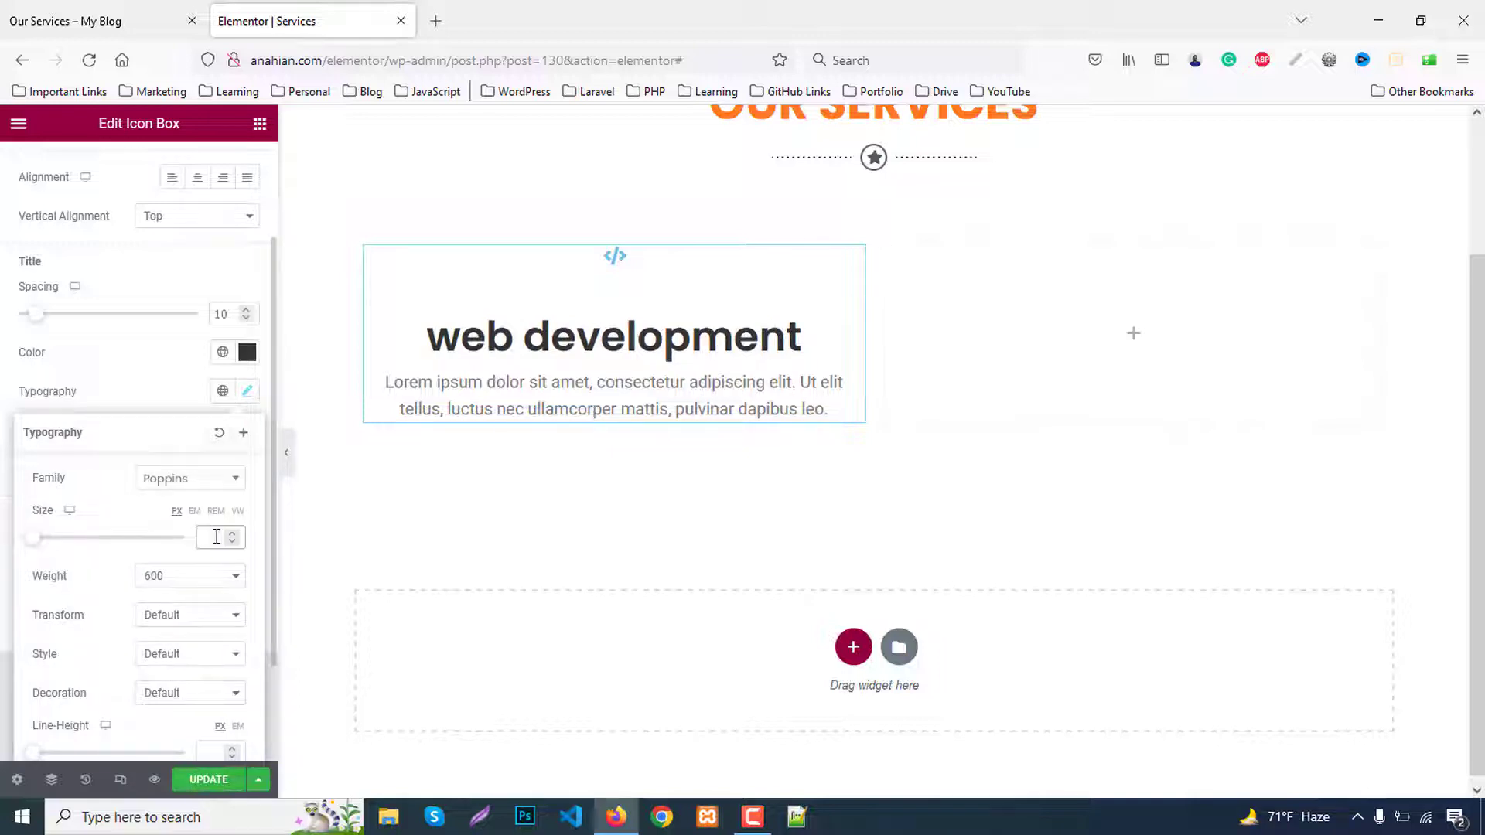
text(40)
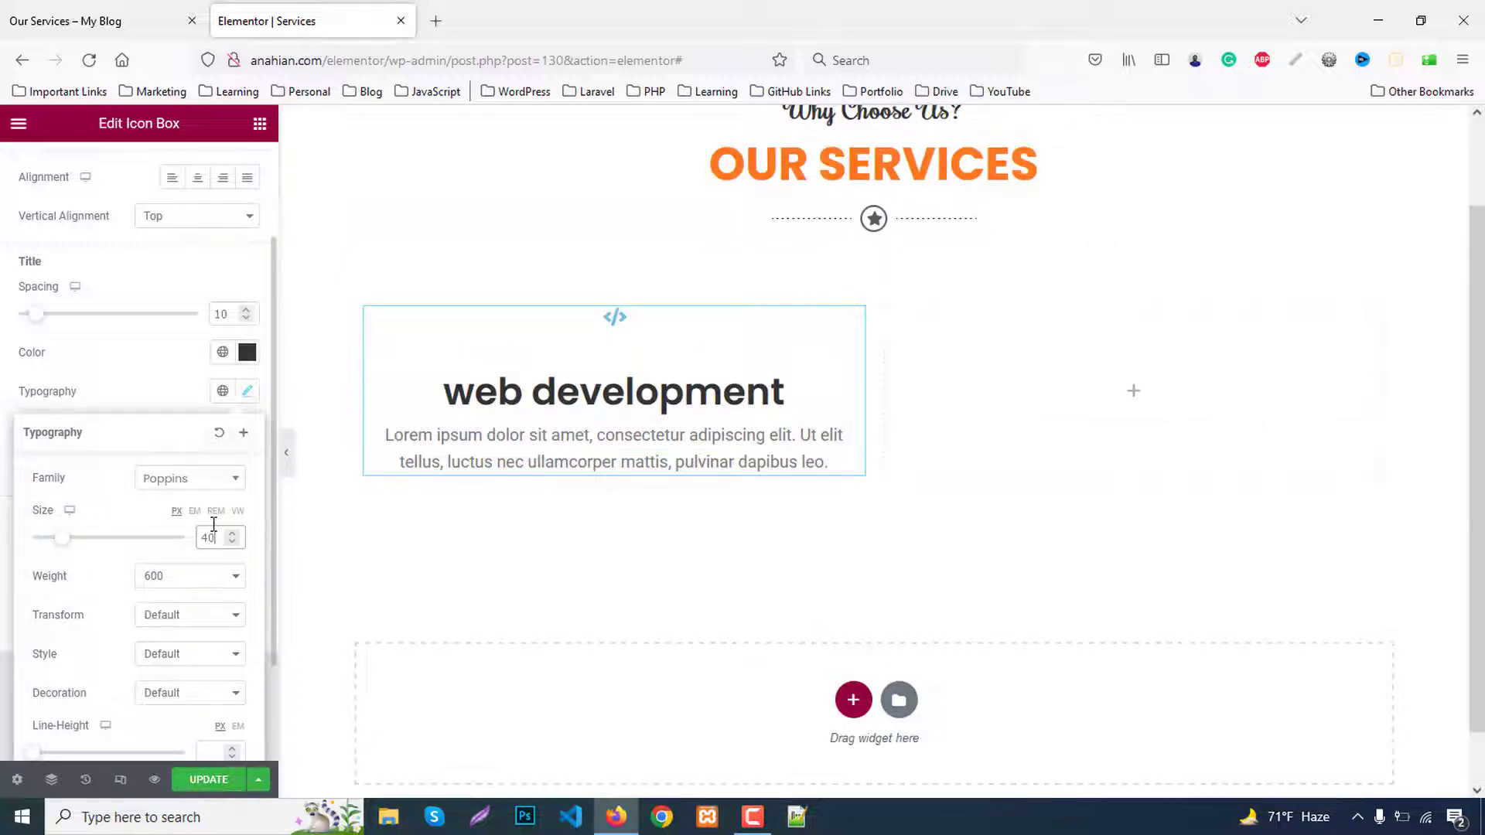
click(230, 540)
click(231, 541)
click(230, 541)
click(231, 541)
click(230, 540)
Give the icon box title a font weight of 700 and the Capitalize text transform
click(164, 580)
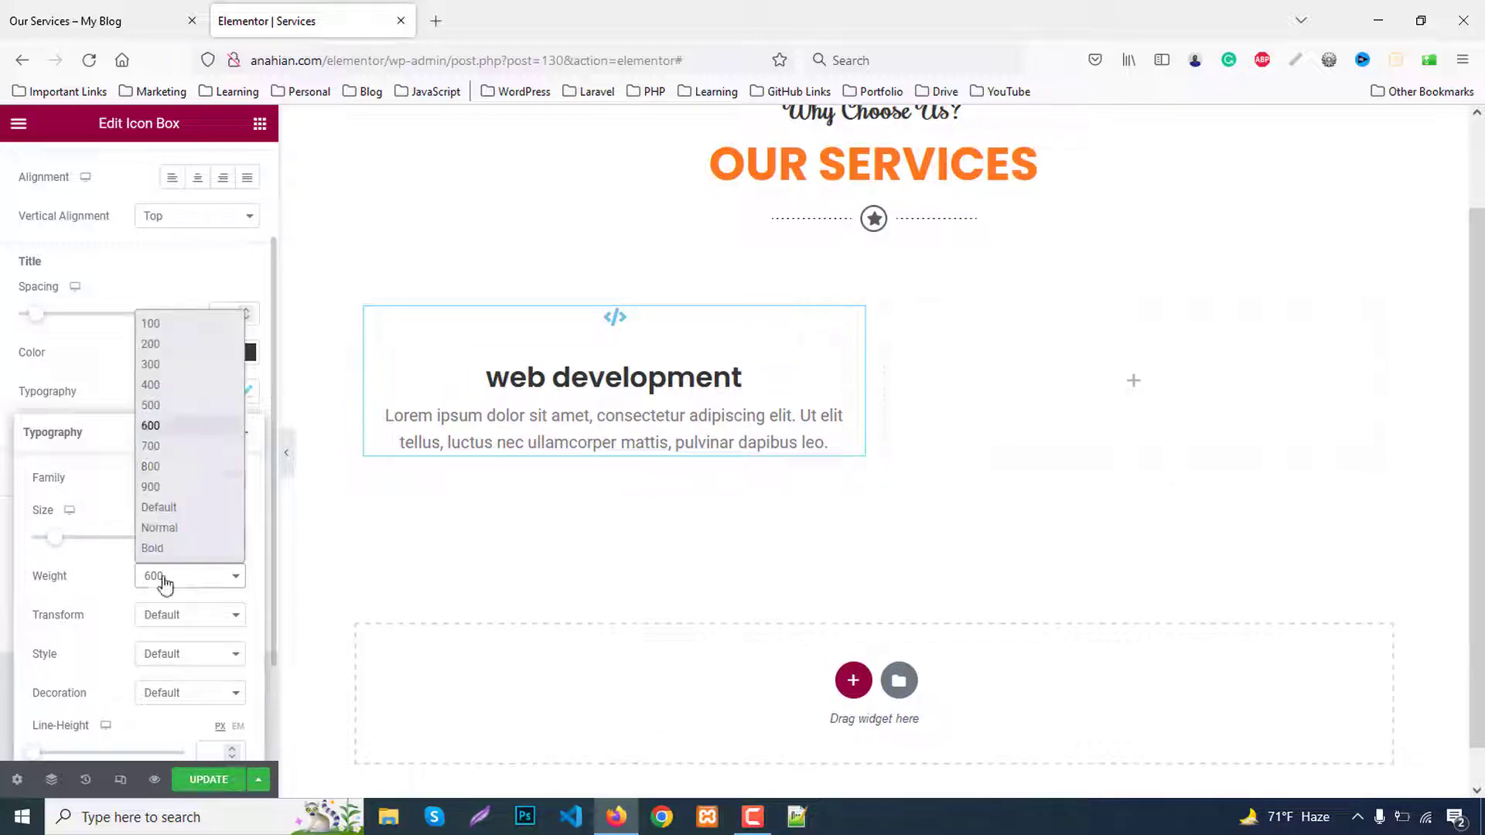
click(161, 445)
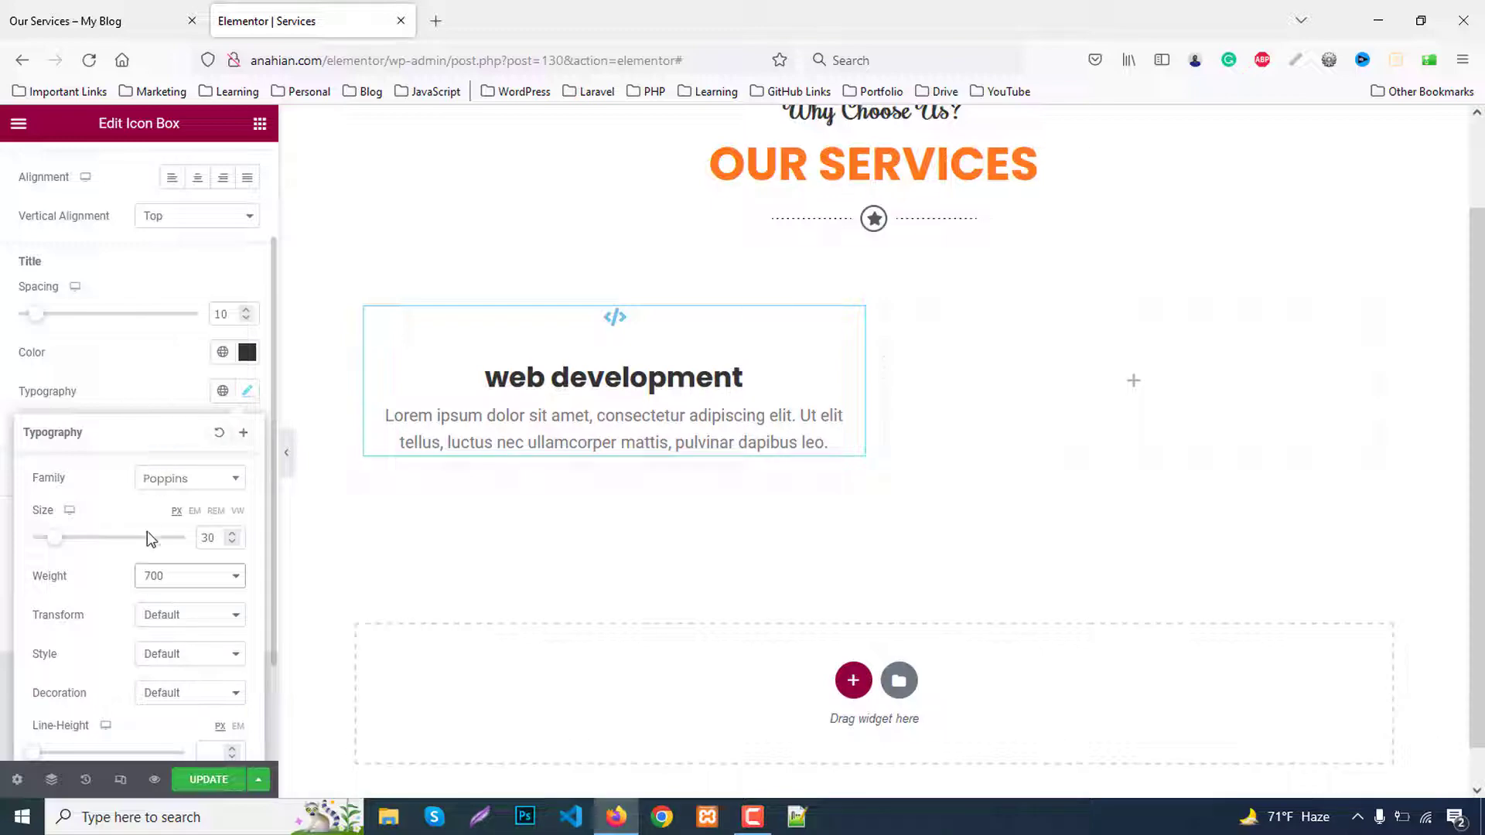
click(162, 614)
click(169, 702)
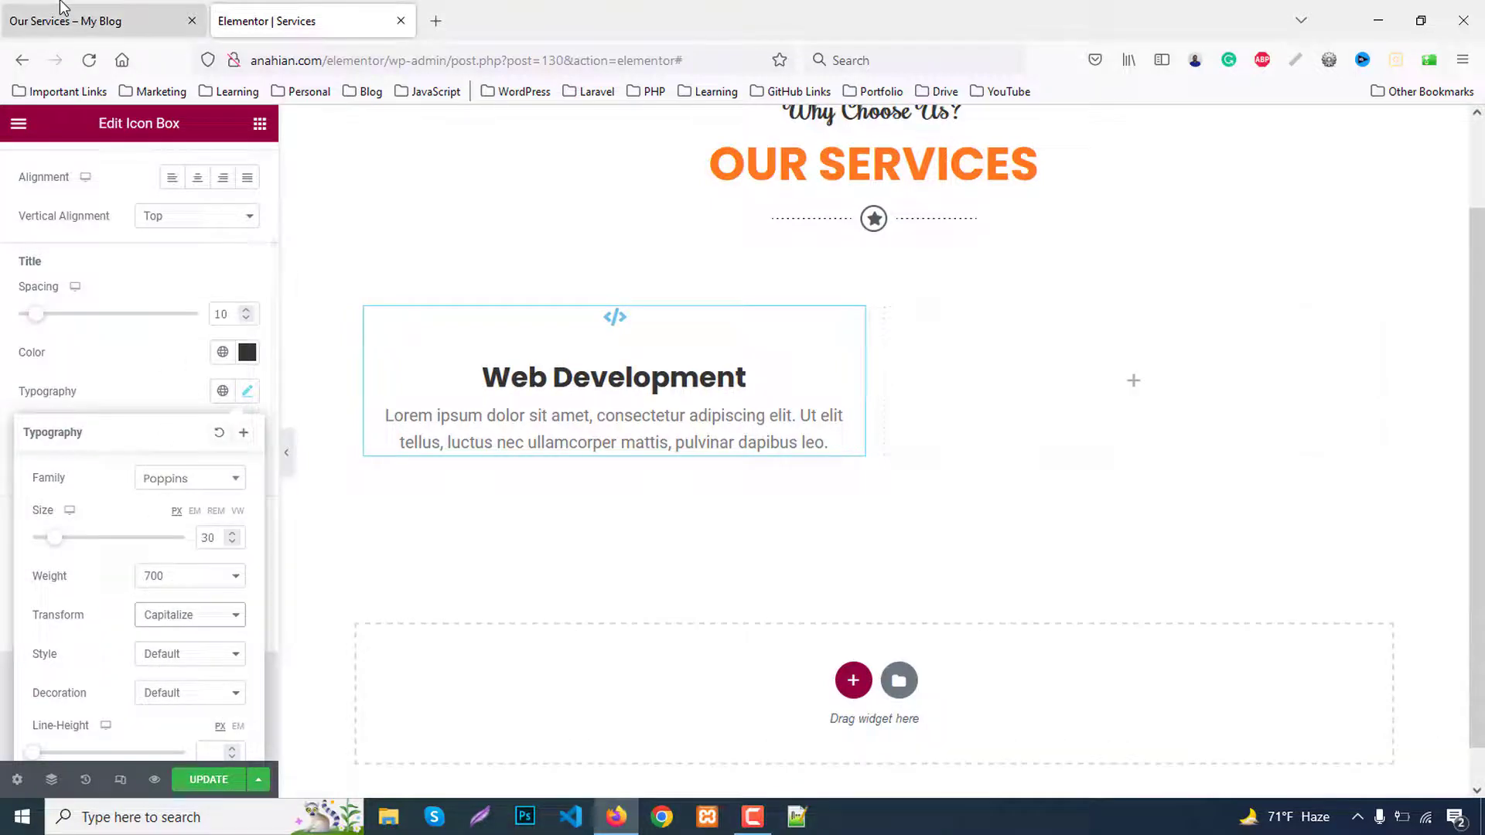
Compare the title with the finished page and reduce its font size to 26 px
click(100, 20)
click(246, 21)
click(211, 539)
key(Down)
key(Down)
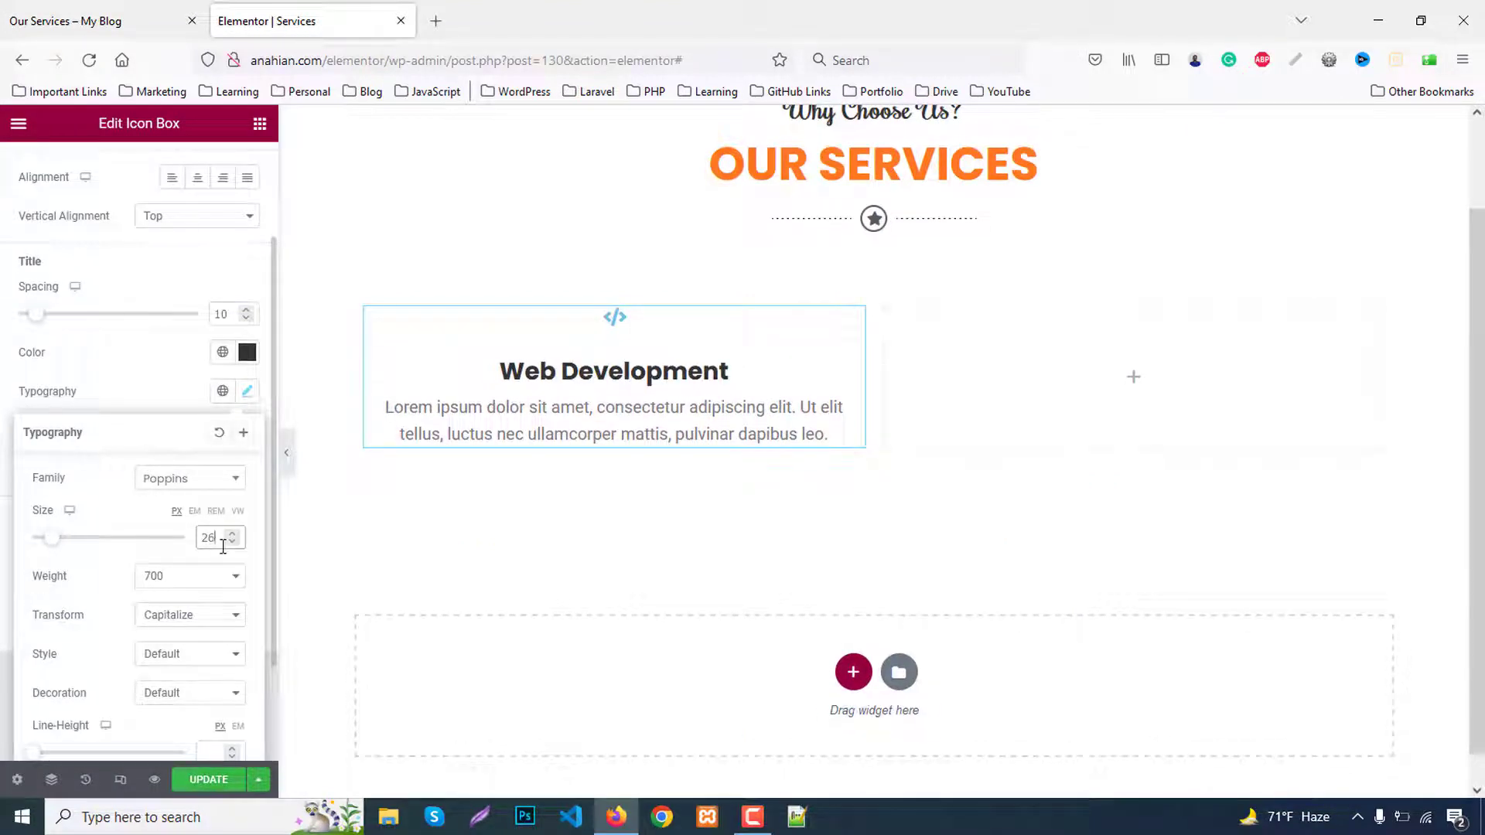
click(193, 308)
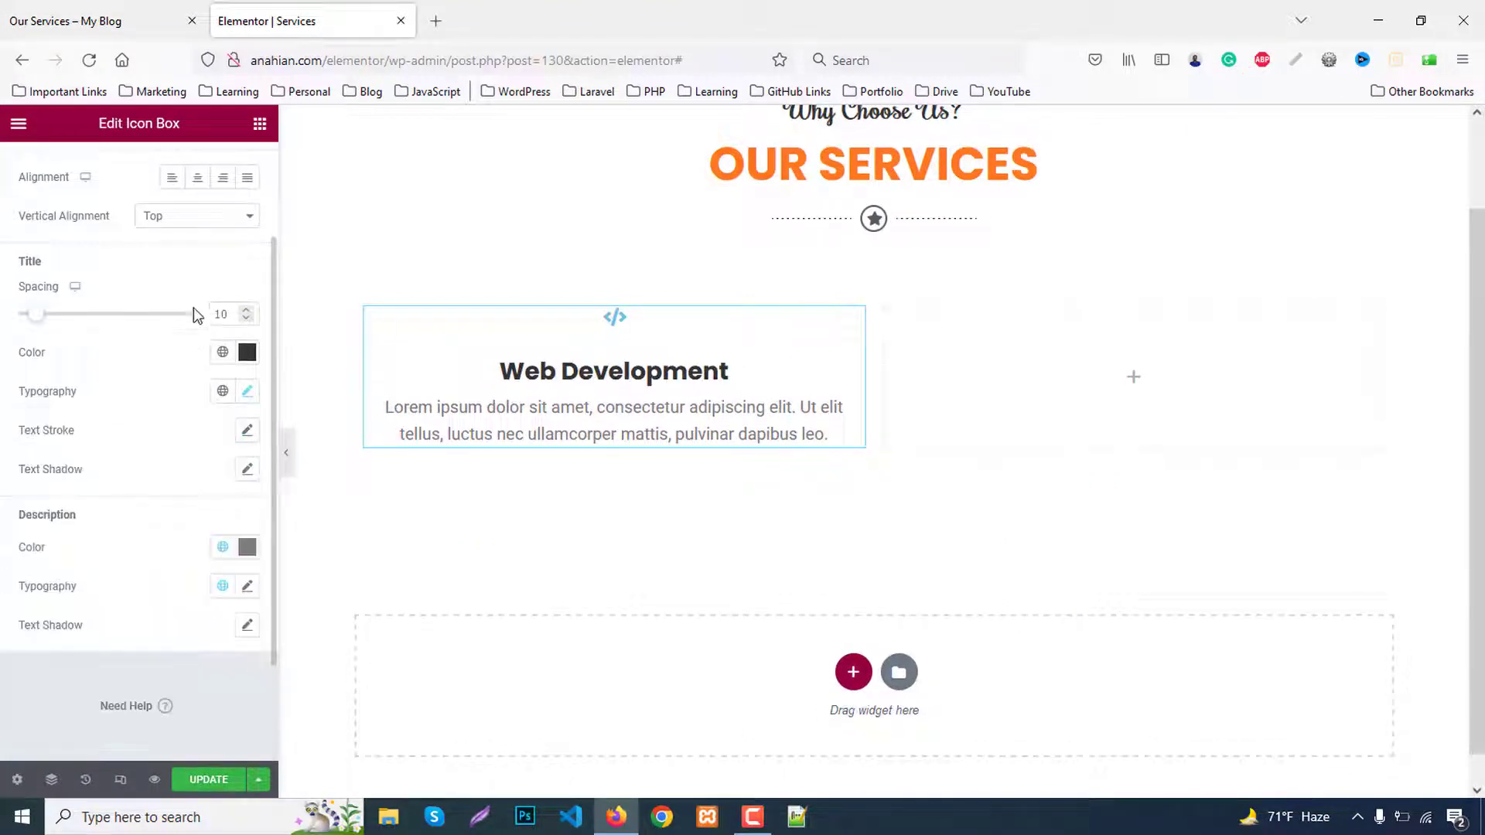
Set the icon box description's color to #333
click(246, 547)
click(108, 499)
key(ctrl+a)
text(#333)
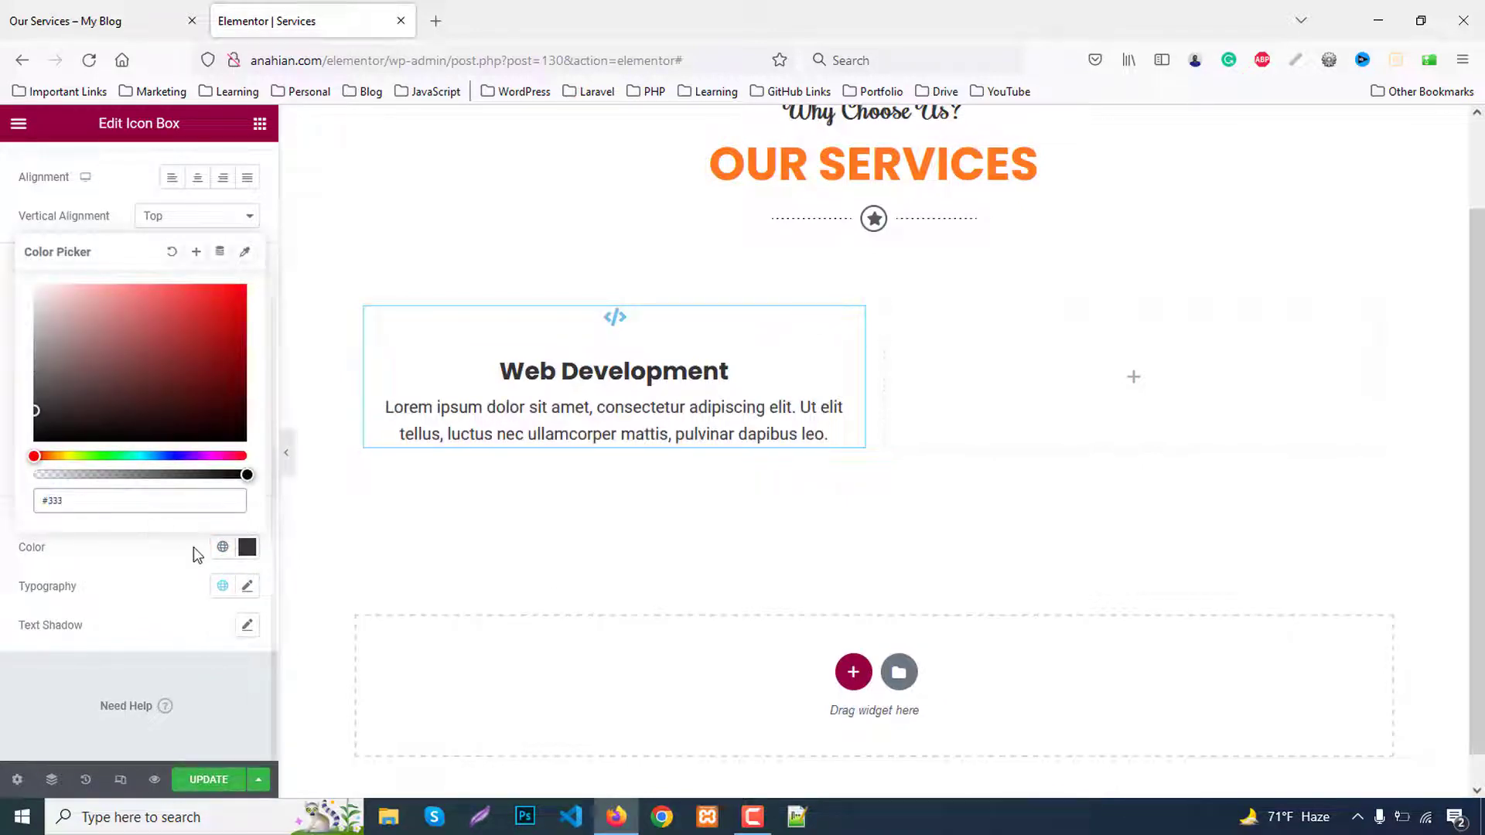
click(247, 546)
Set the icon box description's font family to Poppins and its size to 16 px
click(247, 585)
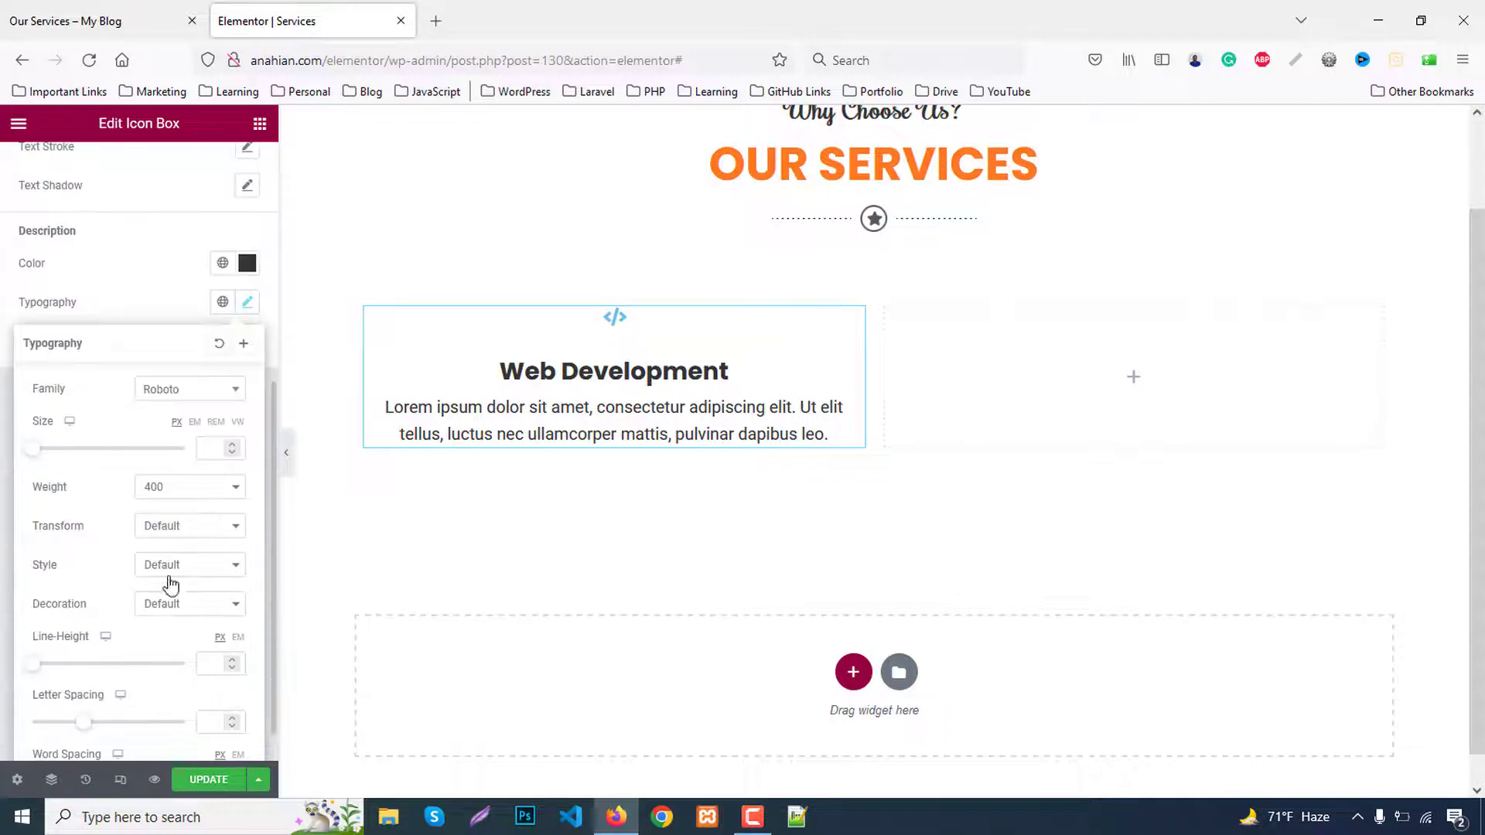
click(160, 388)
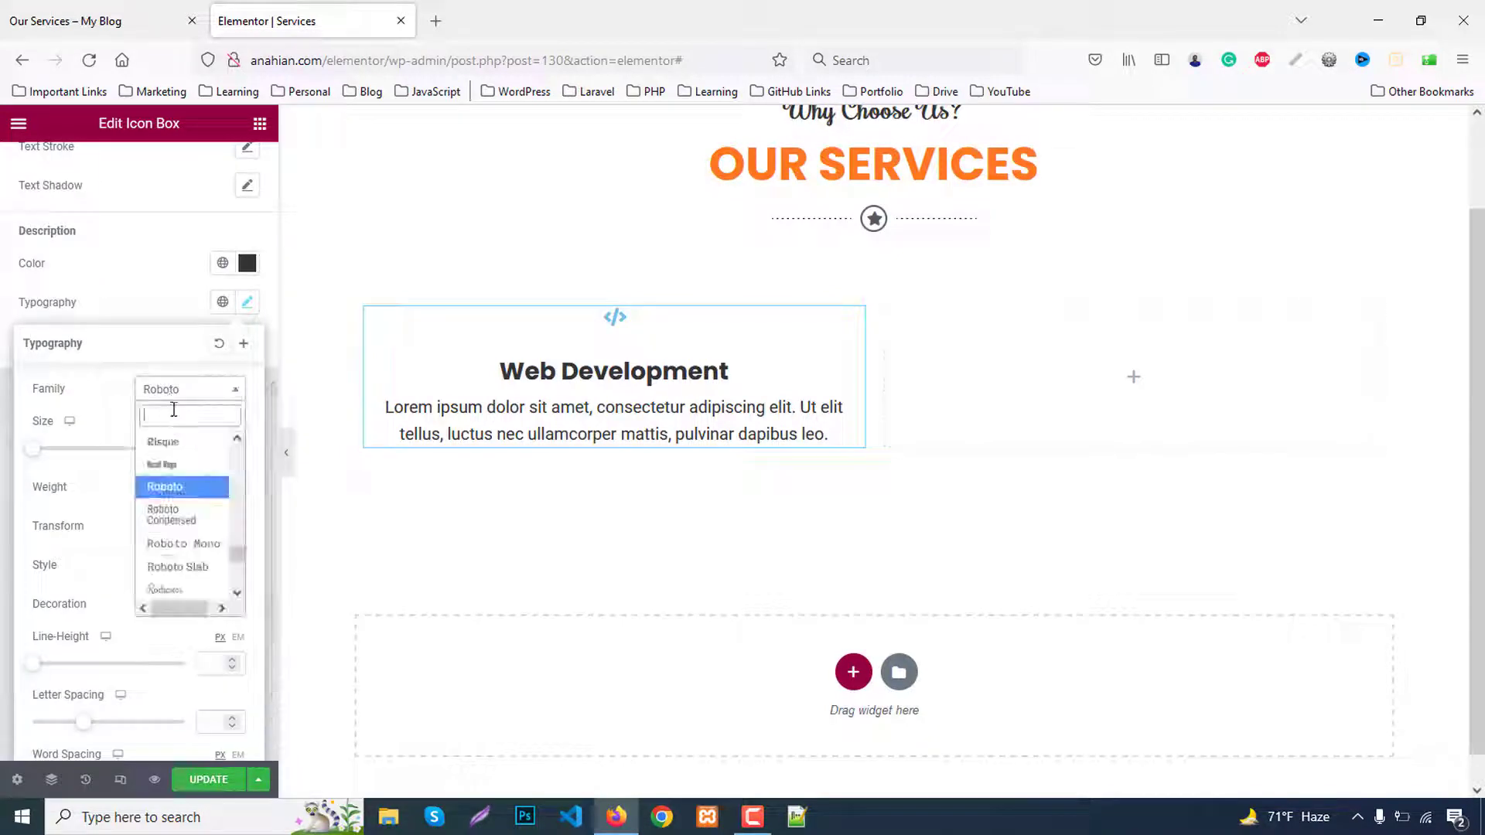
text(popp)
click(178, 464)
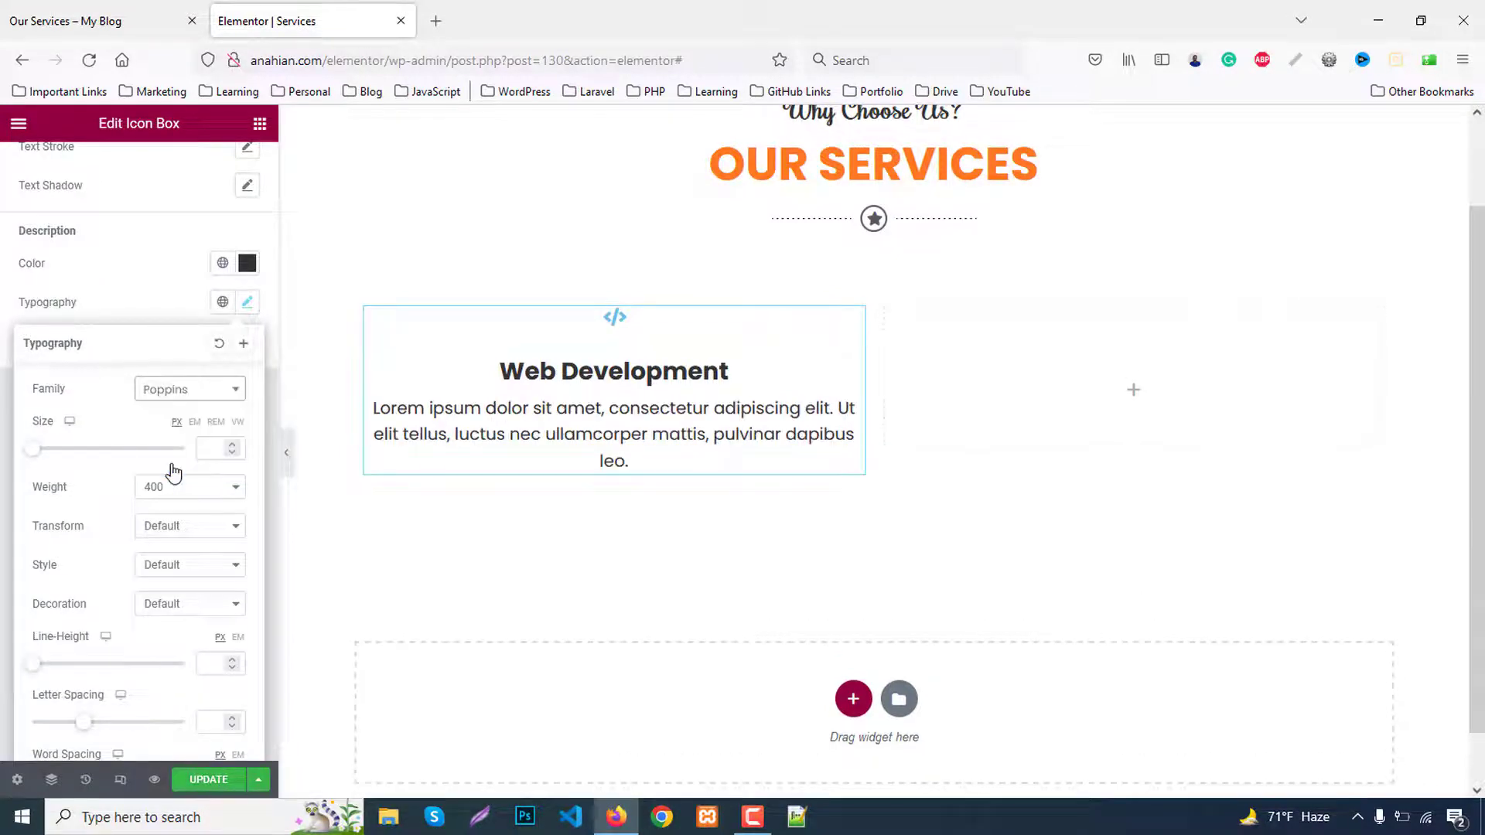
click(207, 452)
text(16)
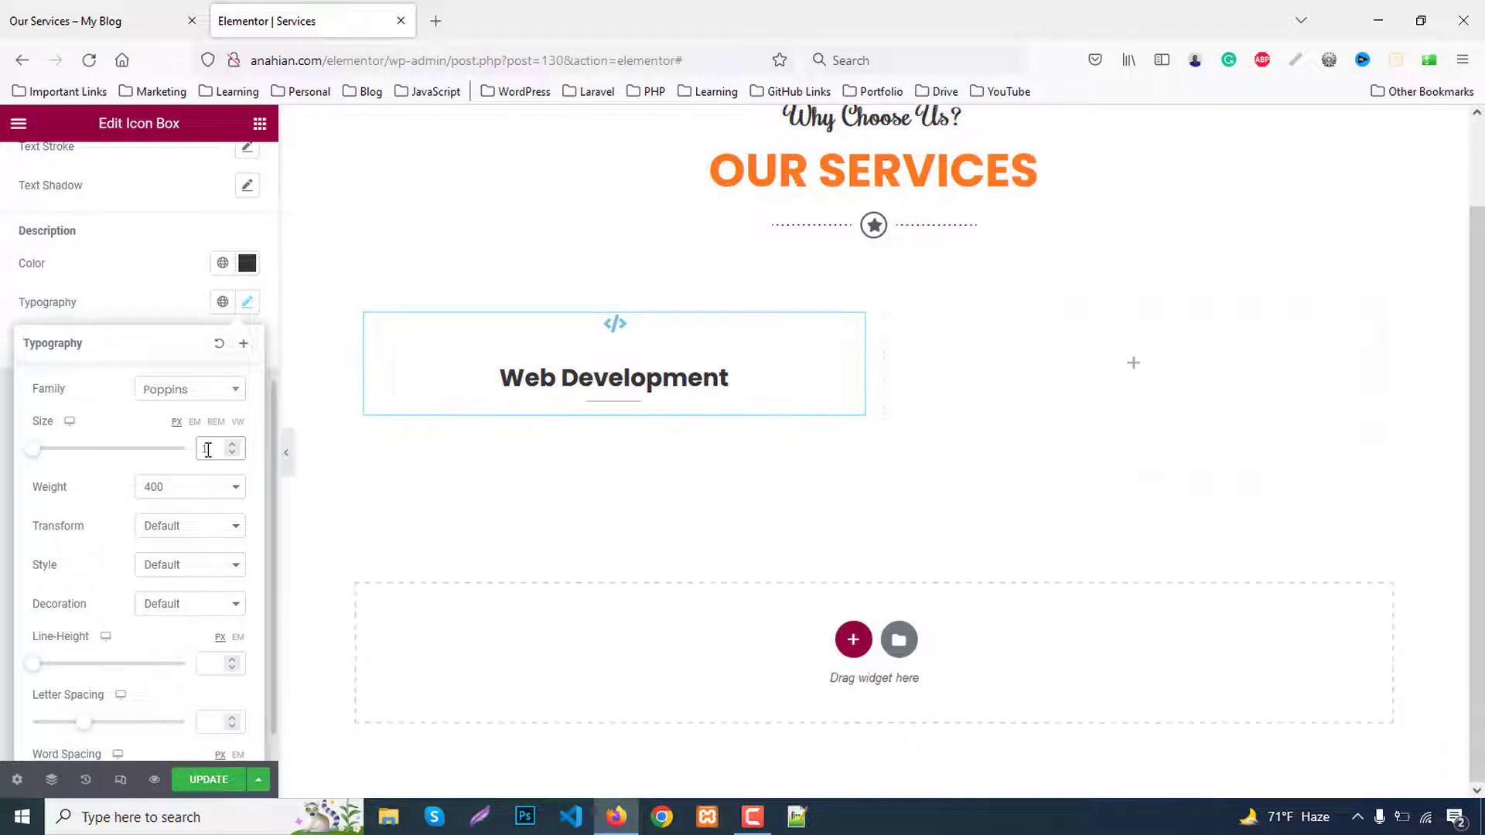
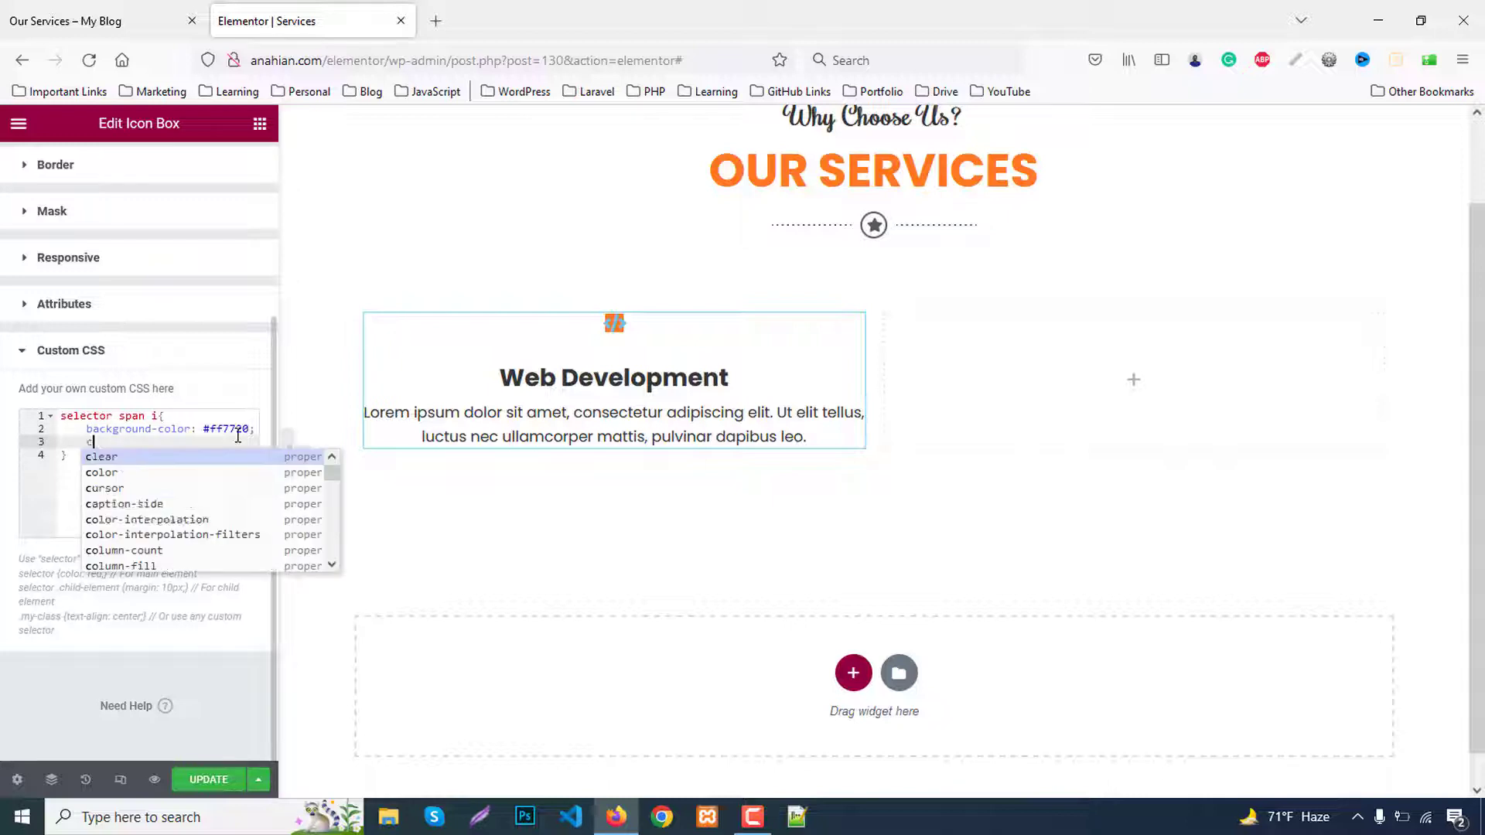
In the icon's custom CSS rule, set the color to #fff and both width and height to 60px
text(#fff;)
key(Return)
text(wi)
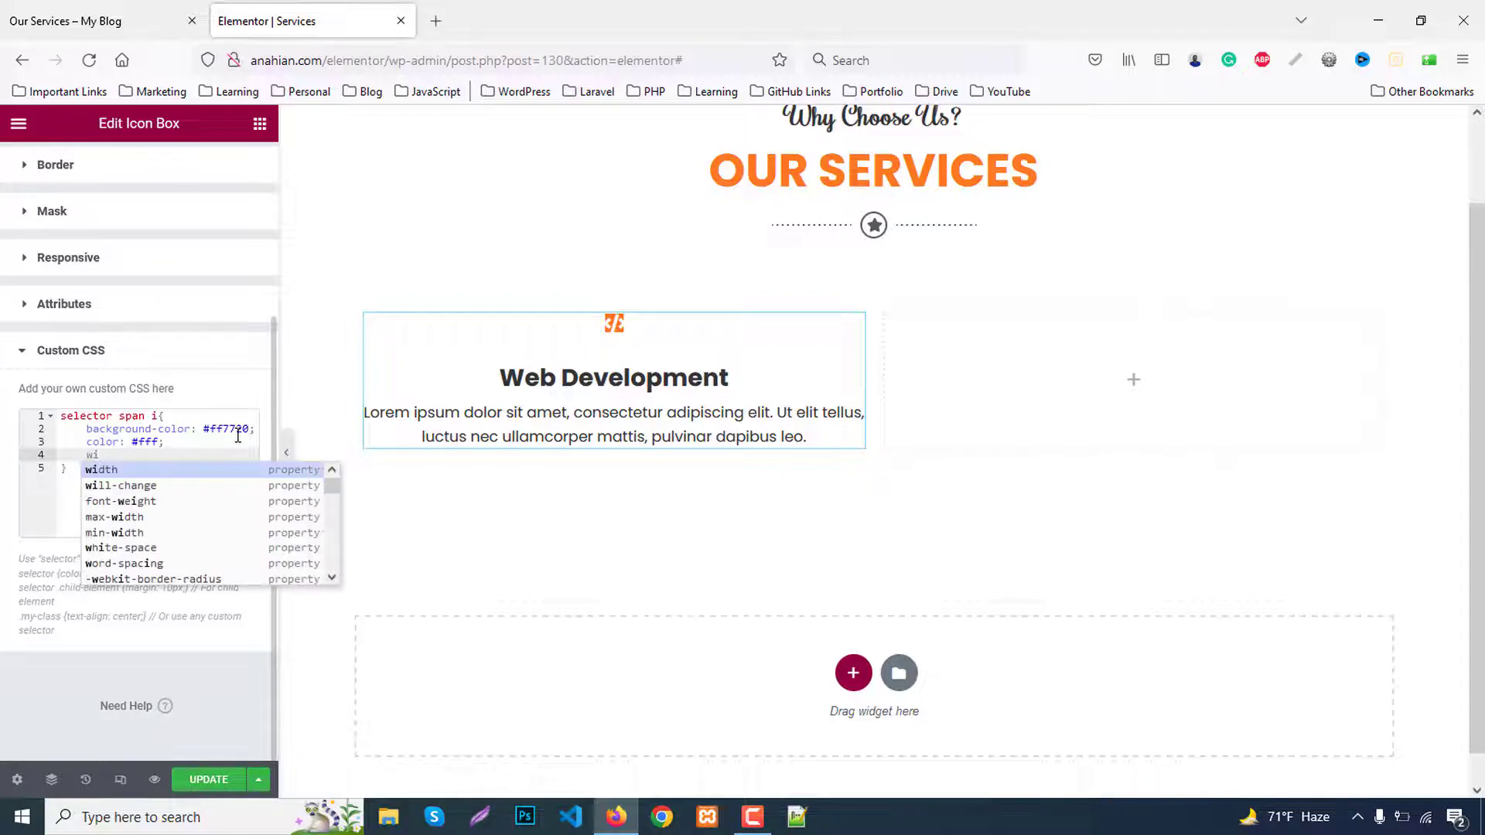
key(Return)
text(60px;)
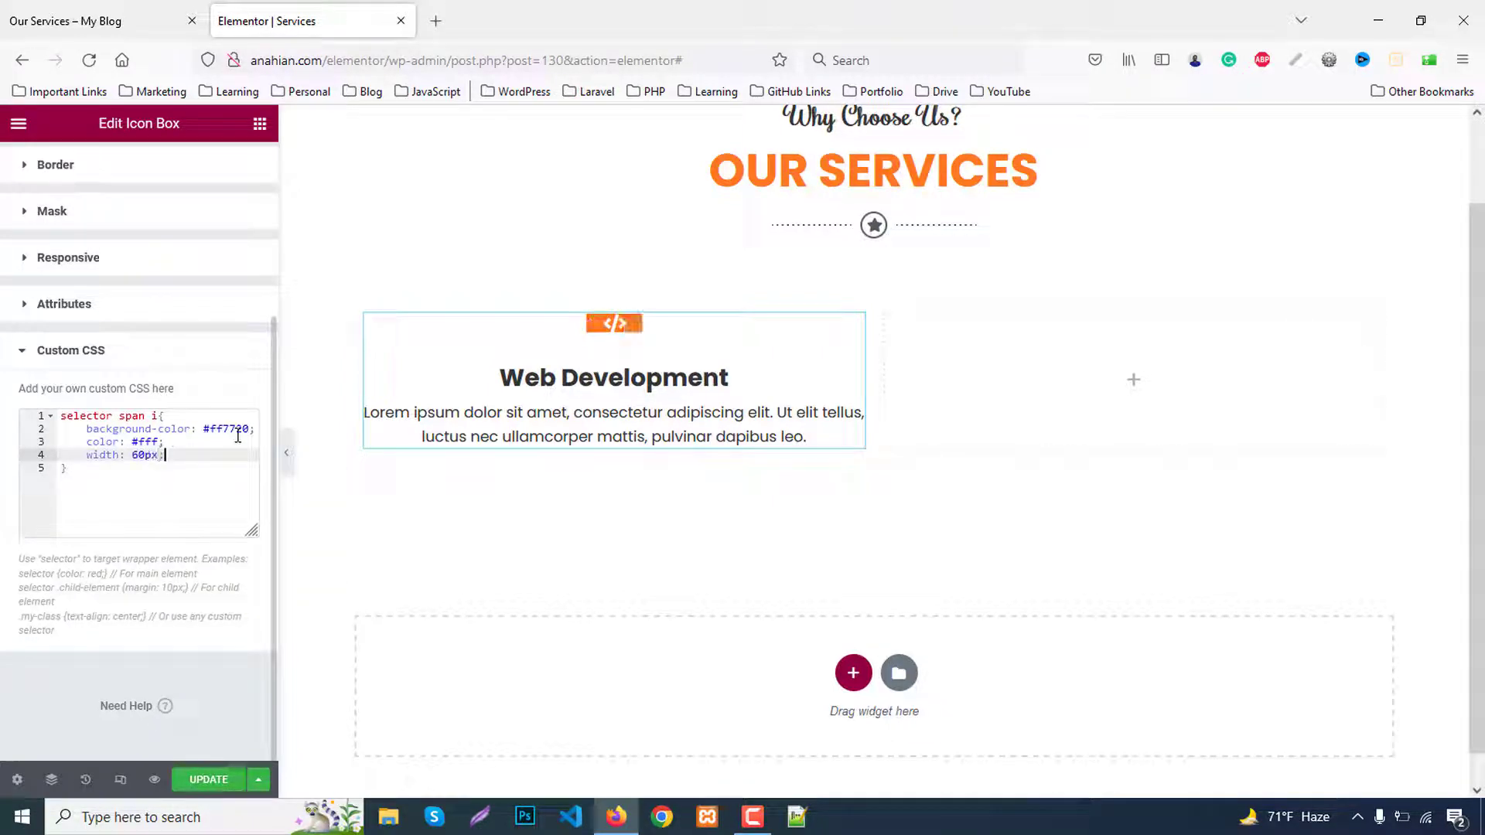
key(Return)
text(heig)
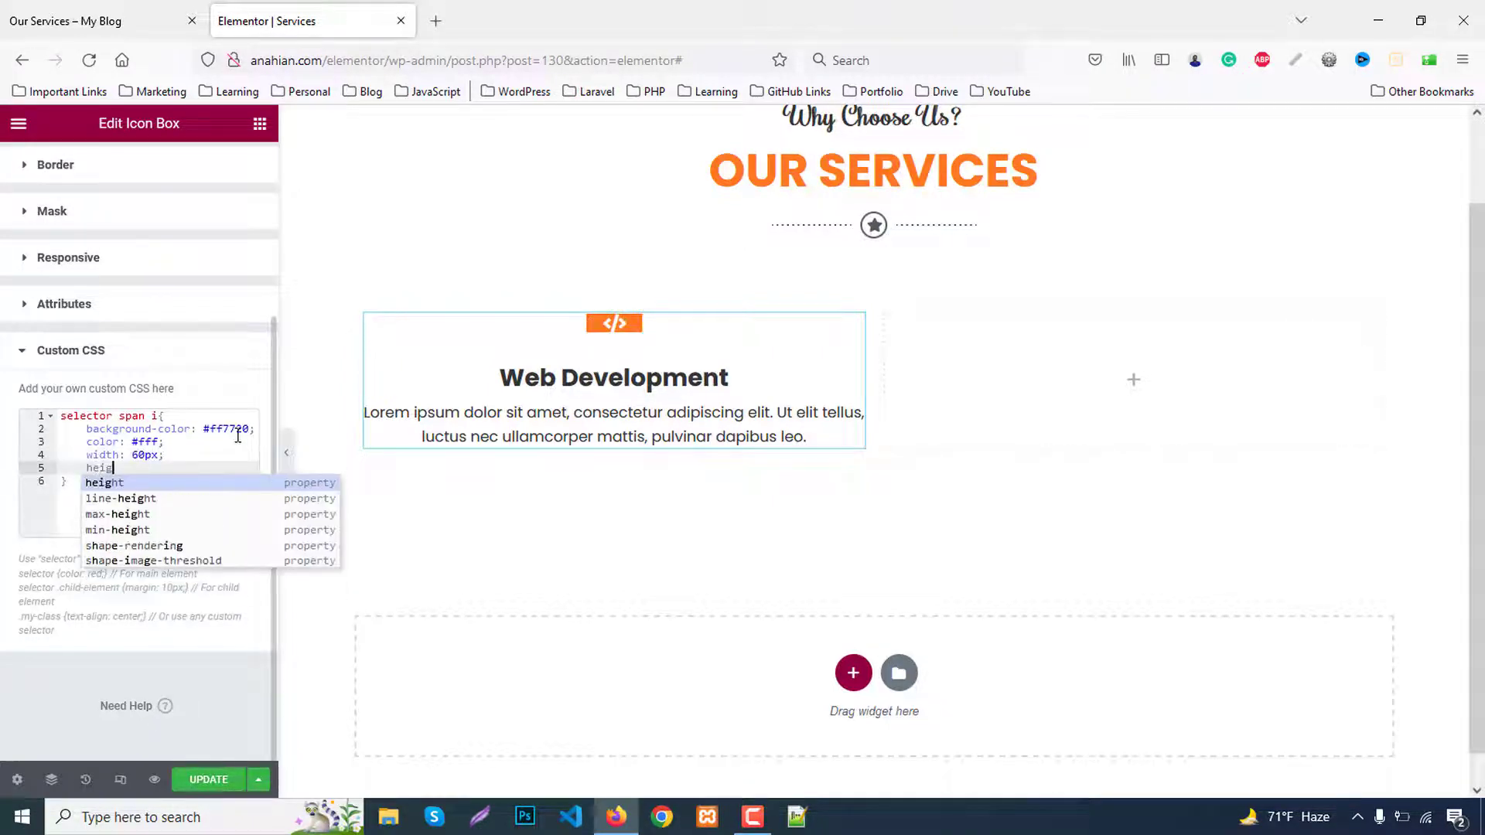
text(ht: )
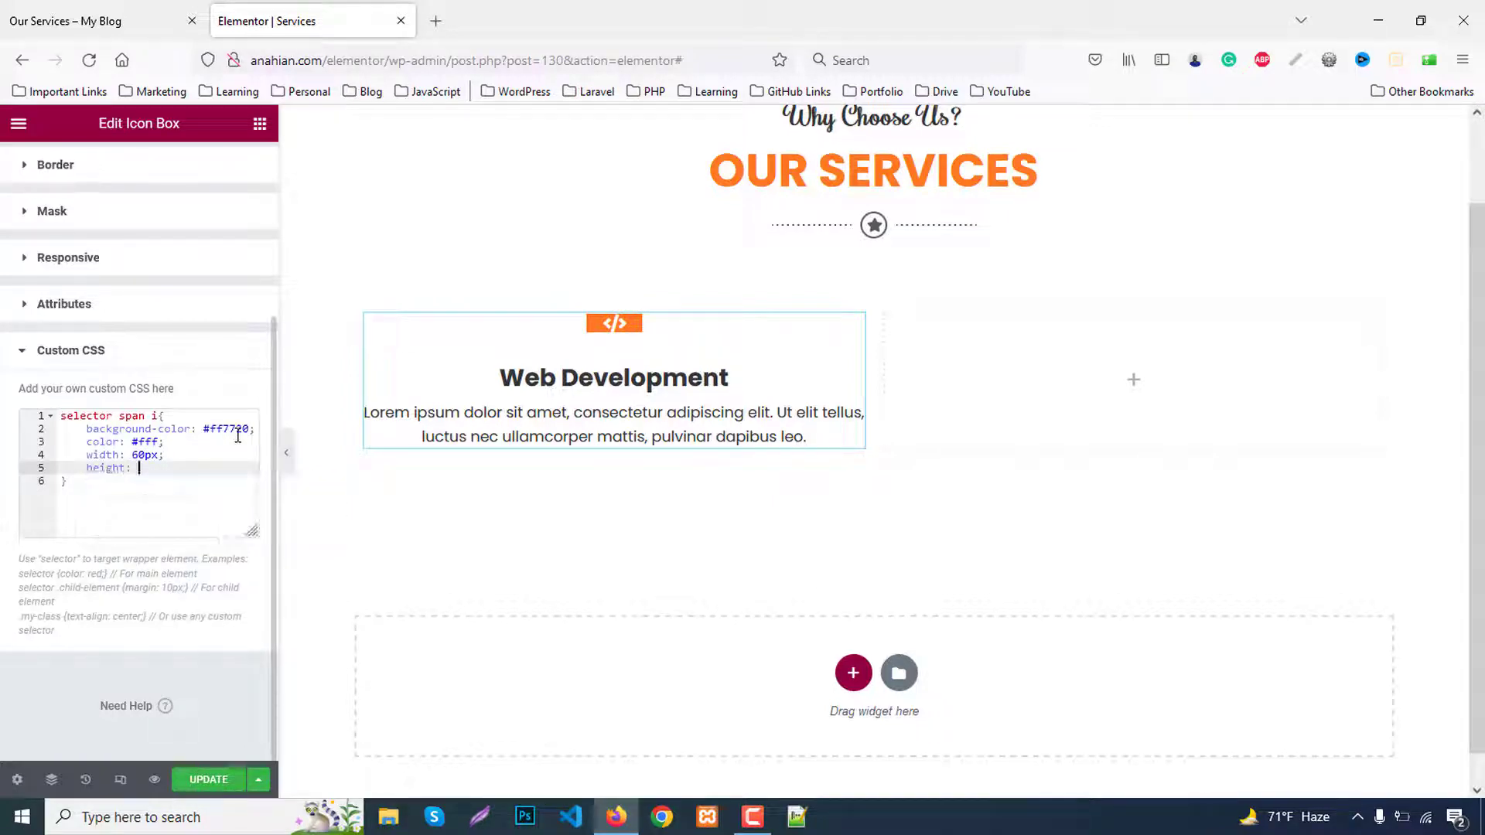
text(60px)
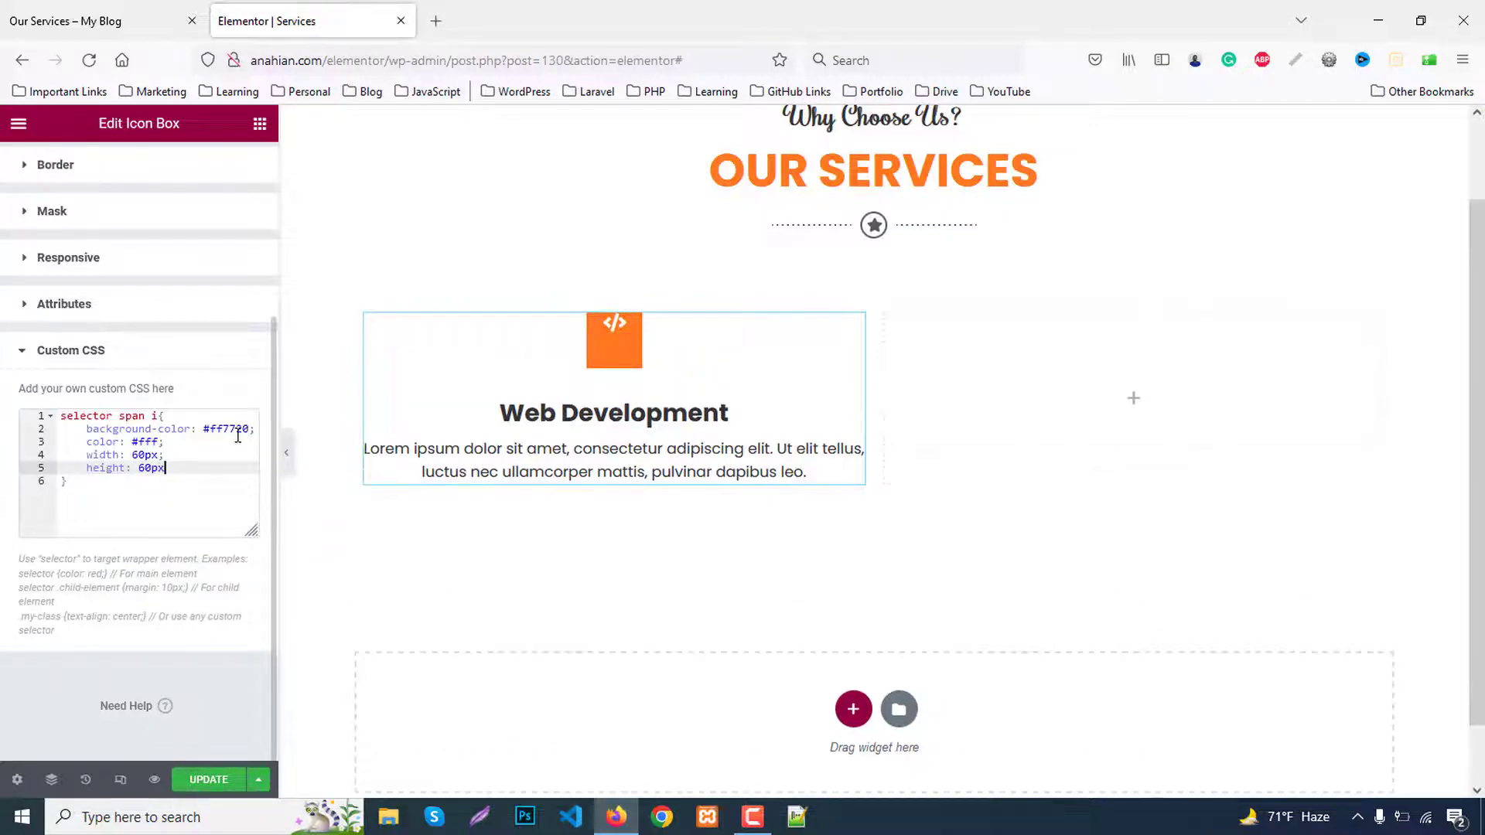
text(;)
Add a line-height of 60px to the icon's custom CSS rule
key(Return)
text(l)
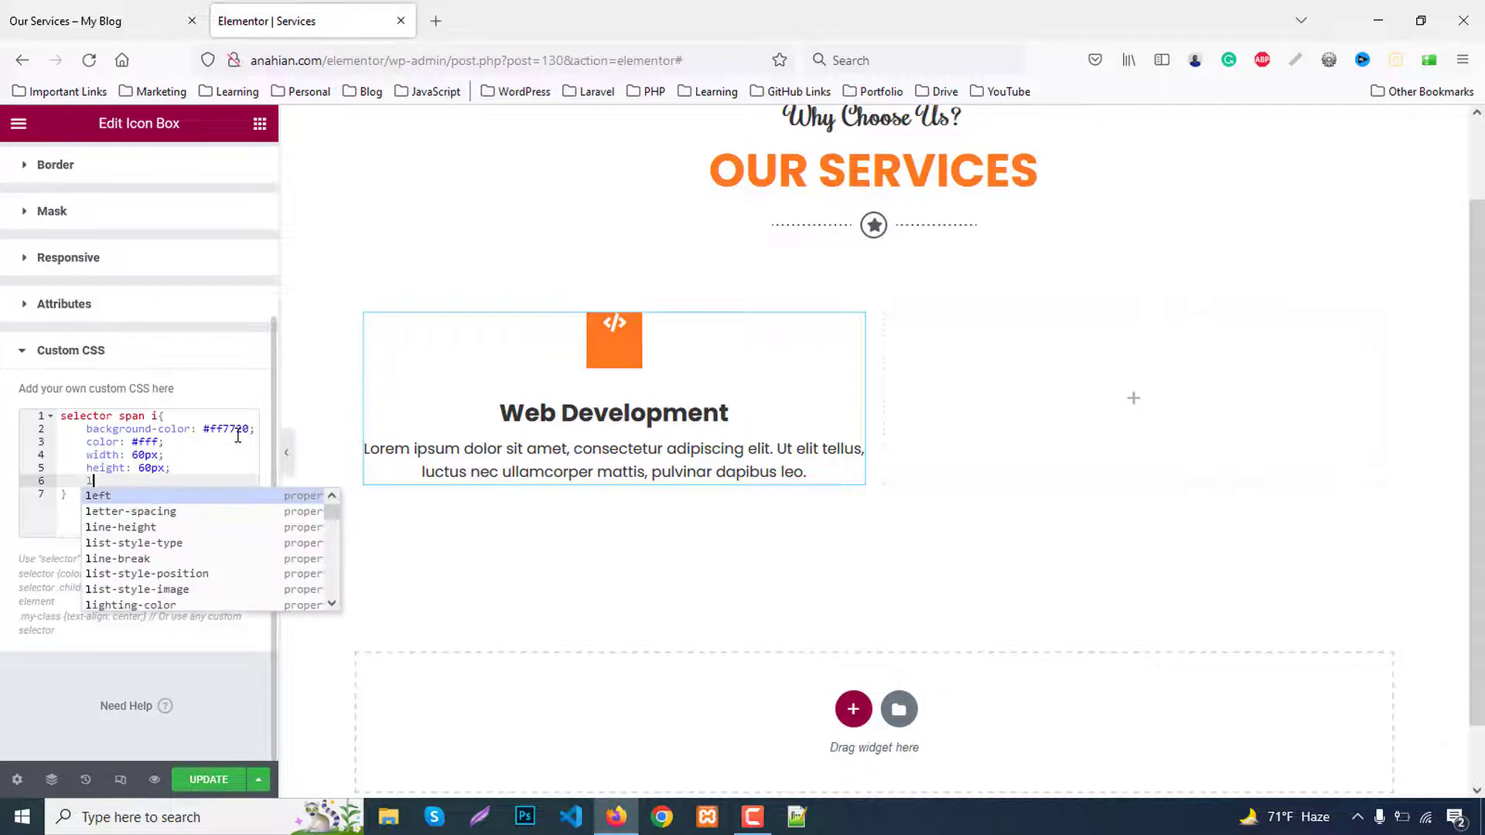
text(ine)
key(Return)
text(: )
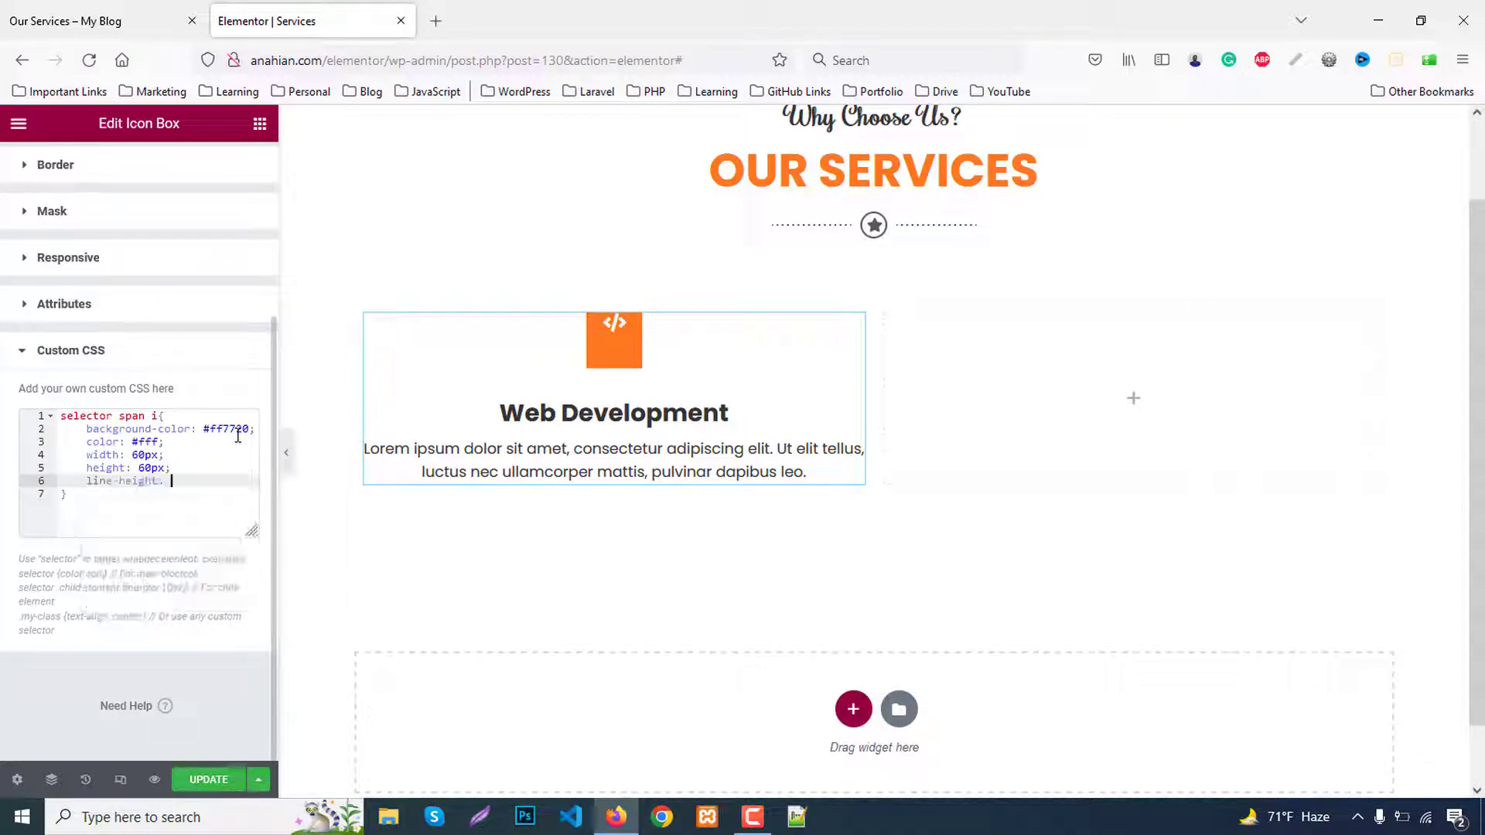
text(60px)
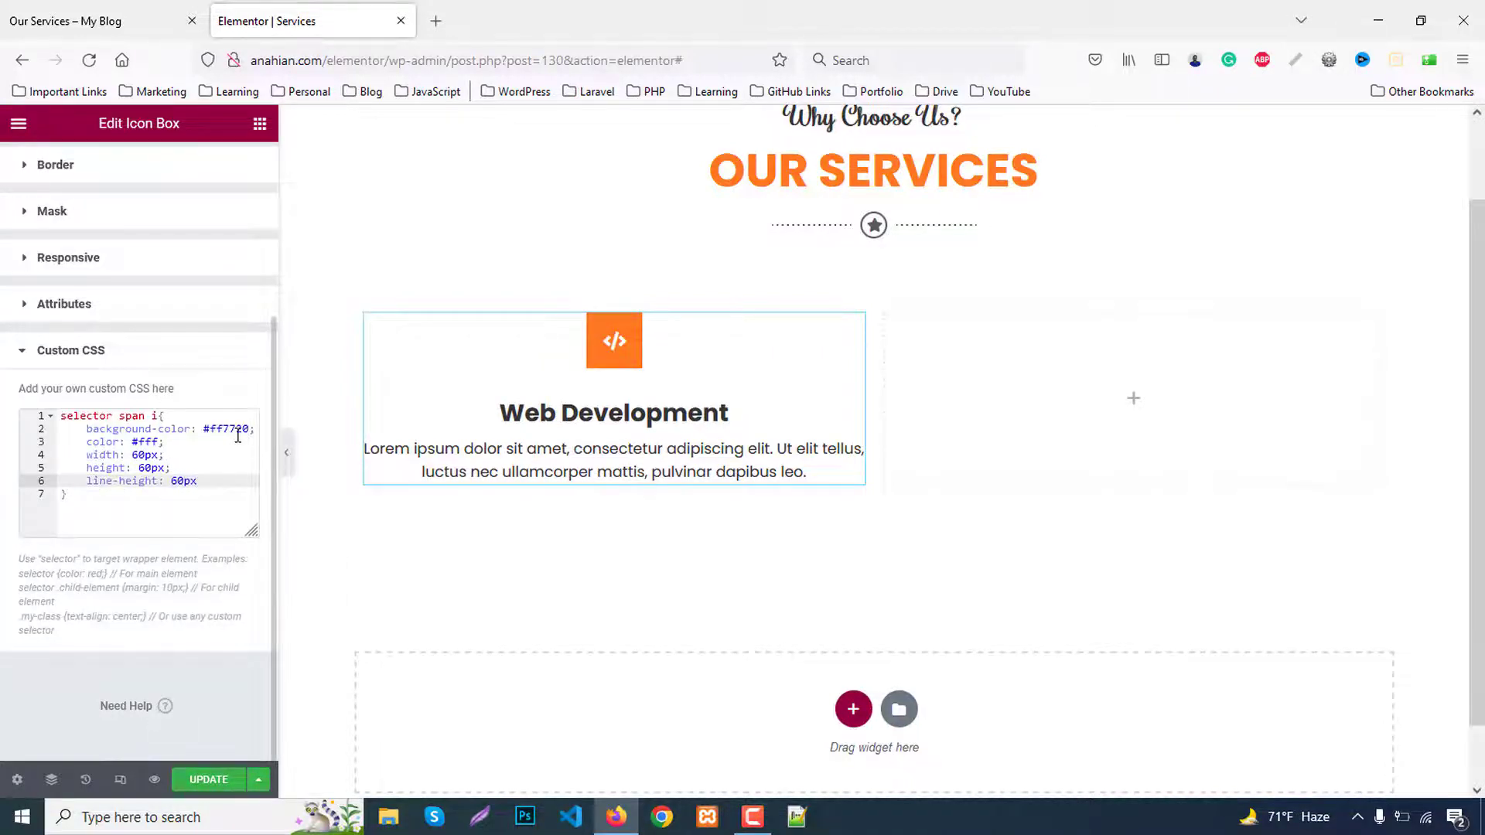
Check the icon's shape on the finished page and add a border-radius of 50% to its CSS rule
click(116, 21)
click(270, 31)
key(Return)
text(bor)
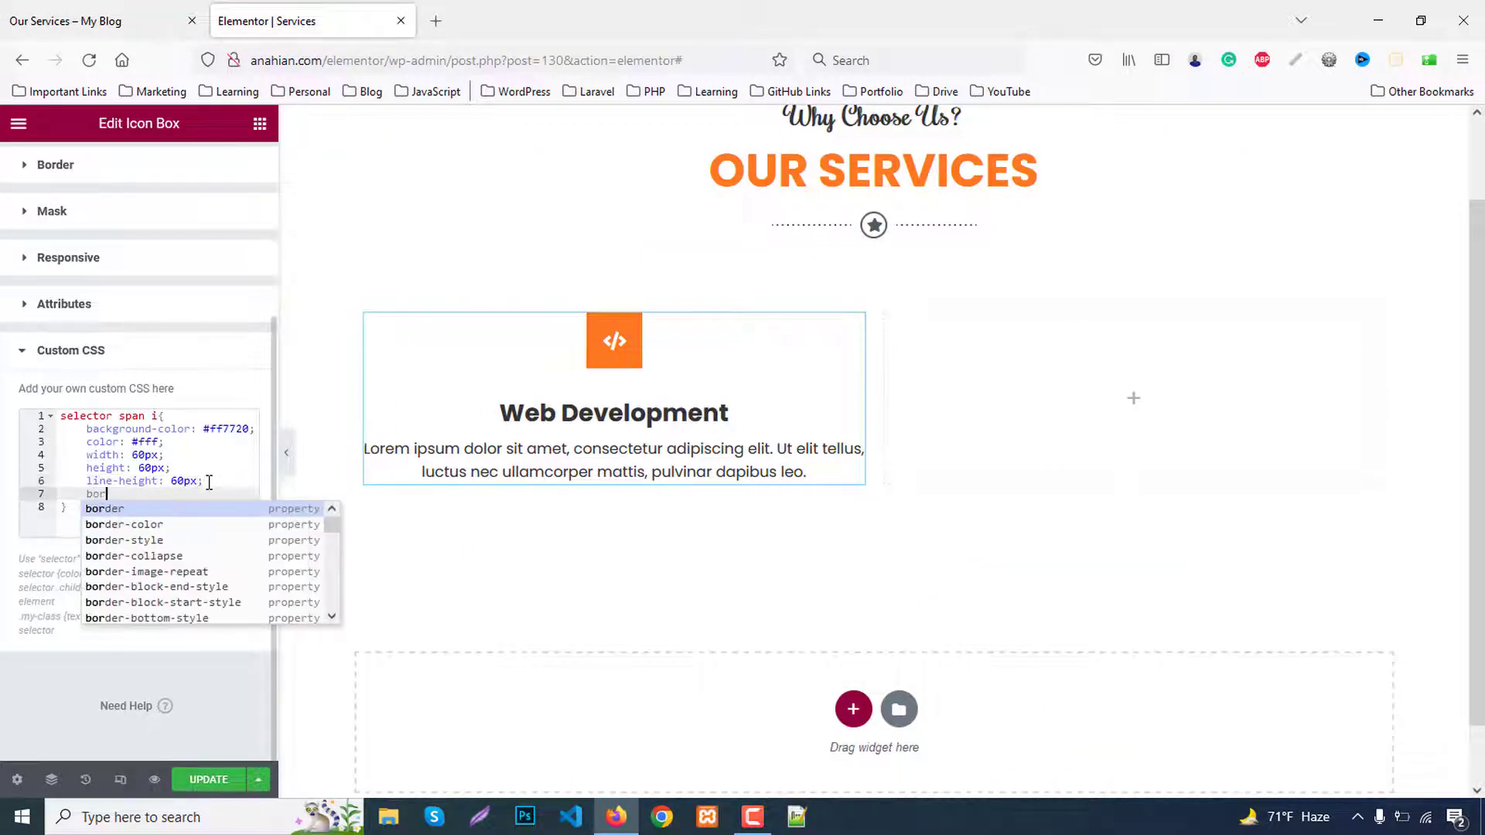
text(der-ra)
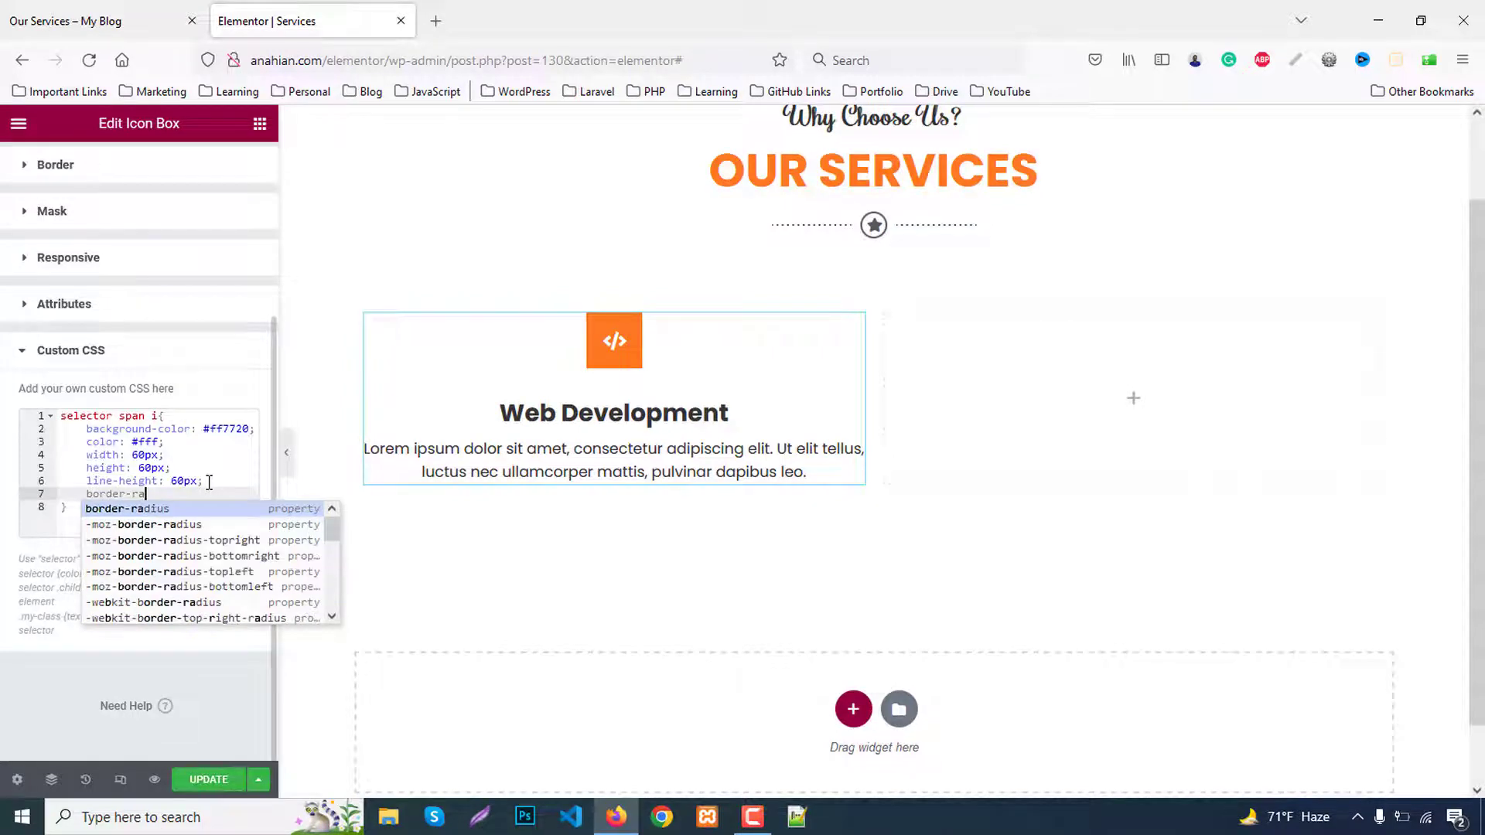
text(dius: 50%)
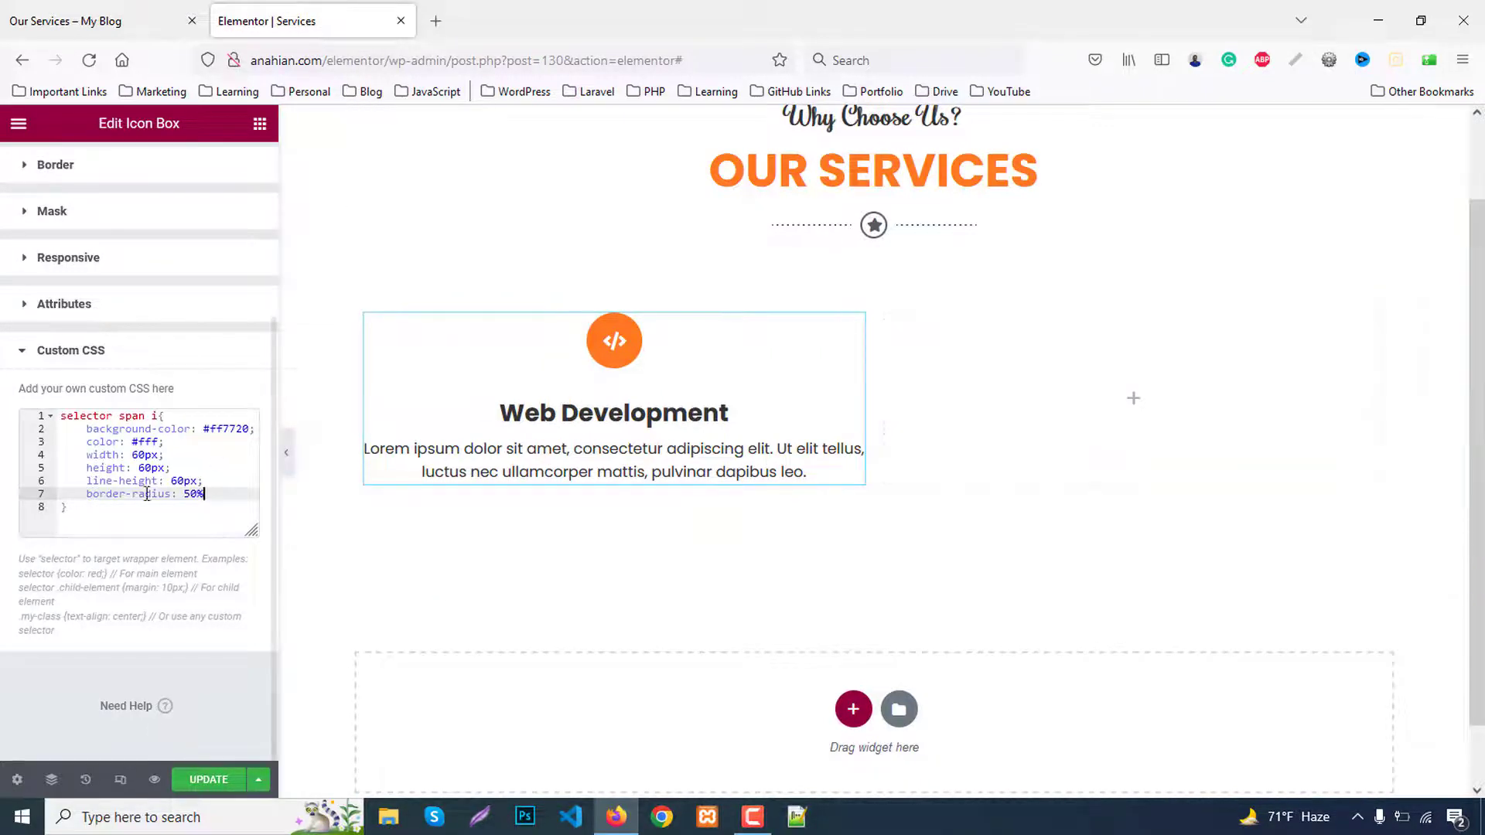
Add a "selector:hover span i" rule to the custom CSS with a border-radius of 0
click(85, 508)
key(Return)
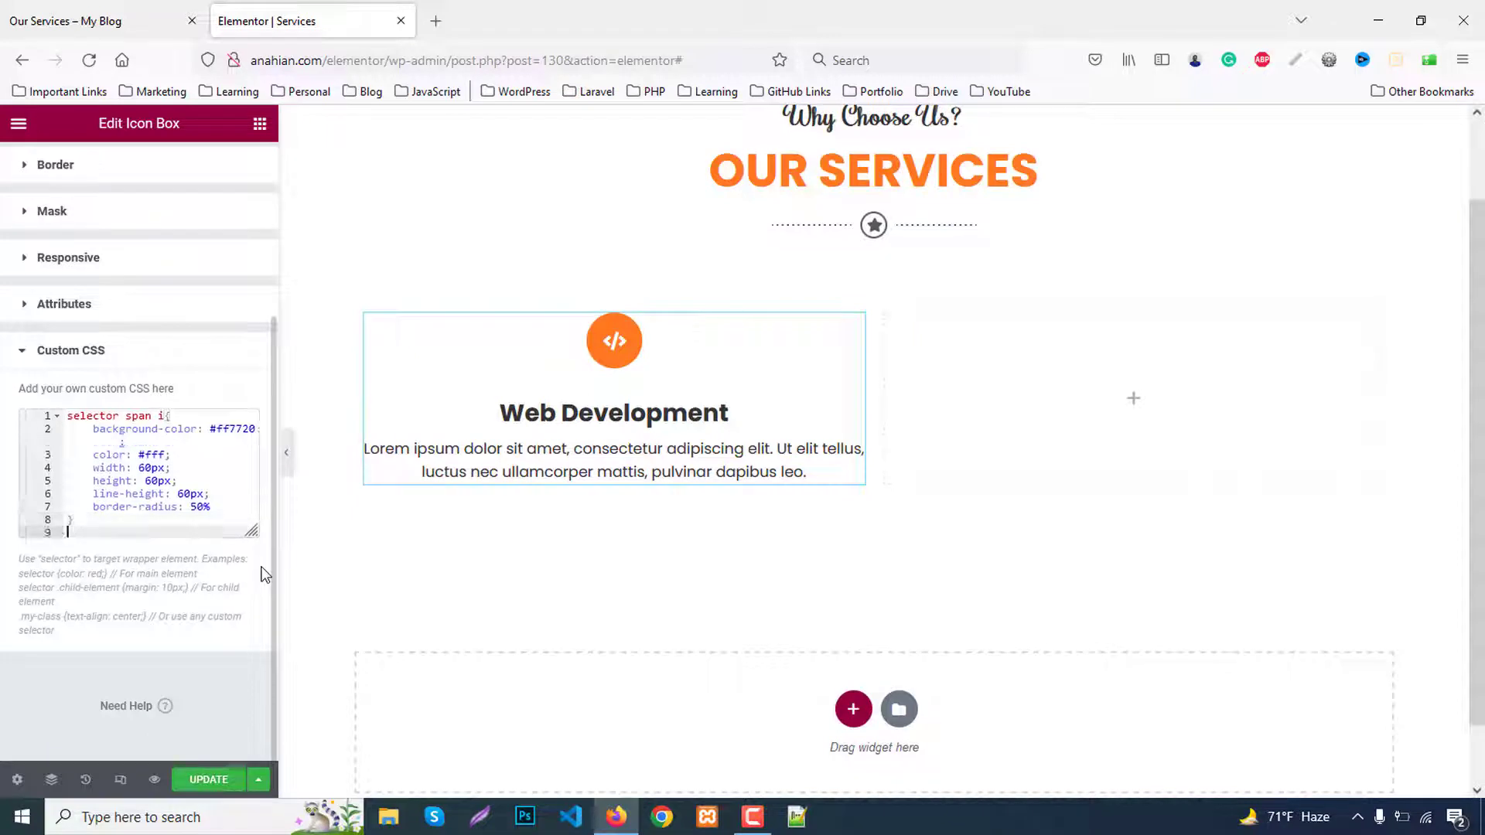
text(sele)
key(Return)
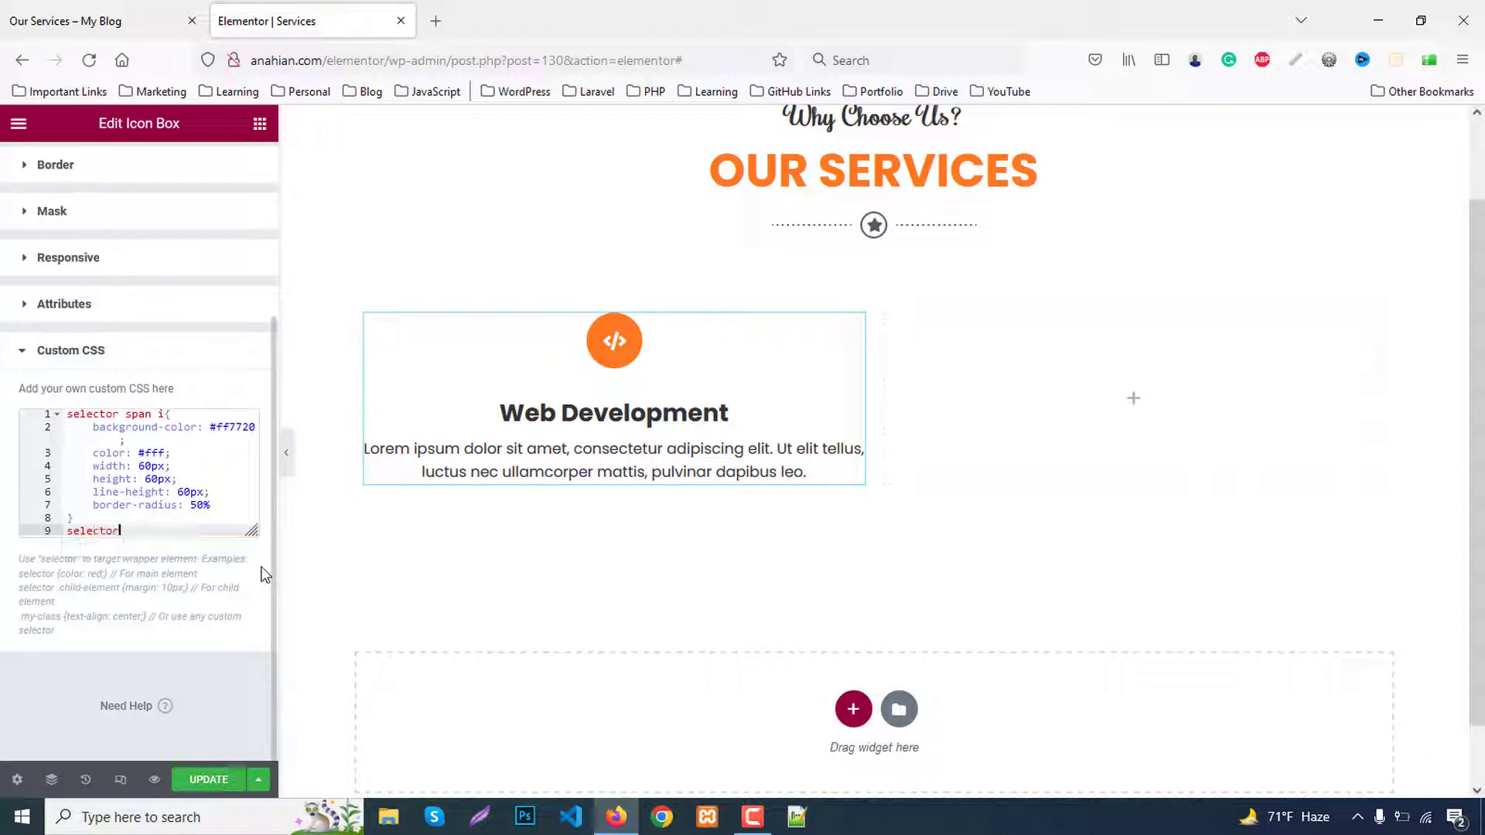
text(:hover span i)
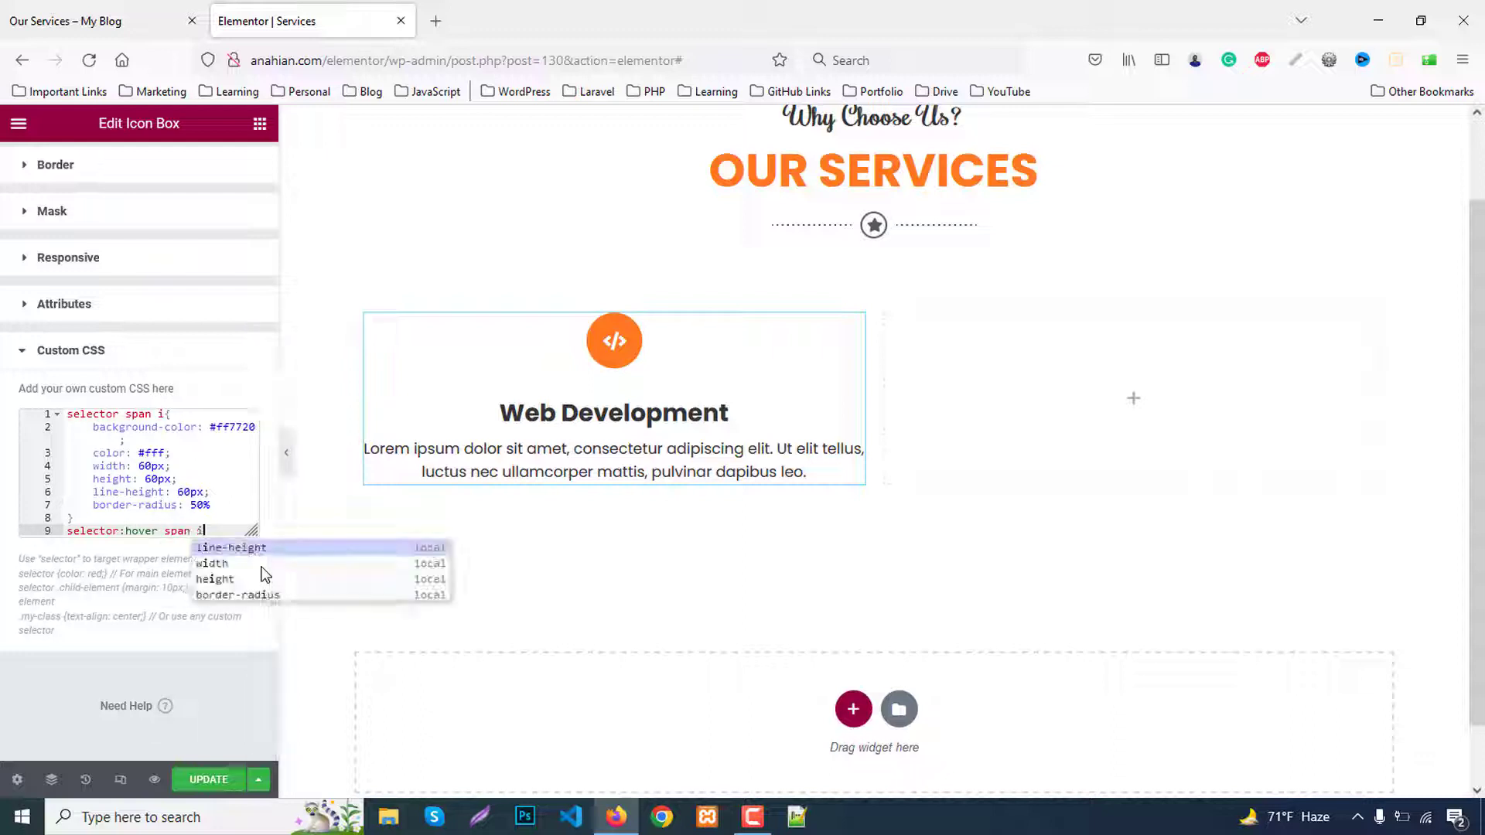
text({)
key(Return)
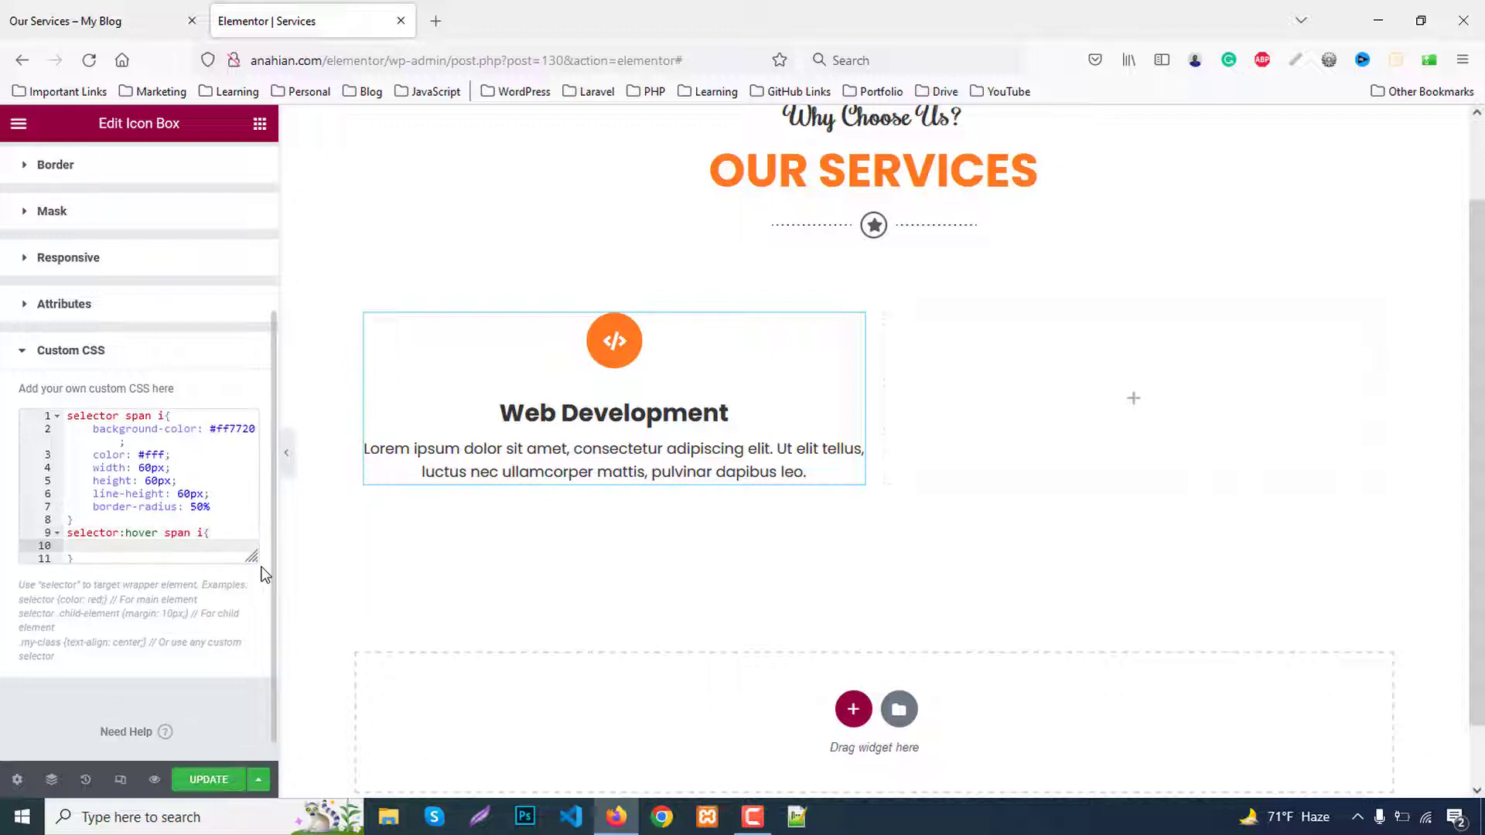
text(bord)
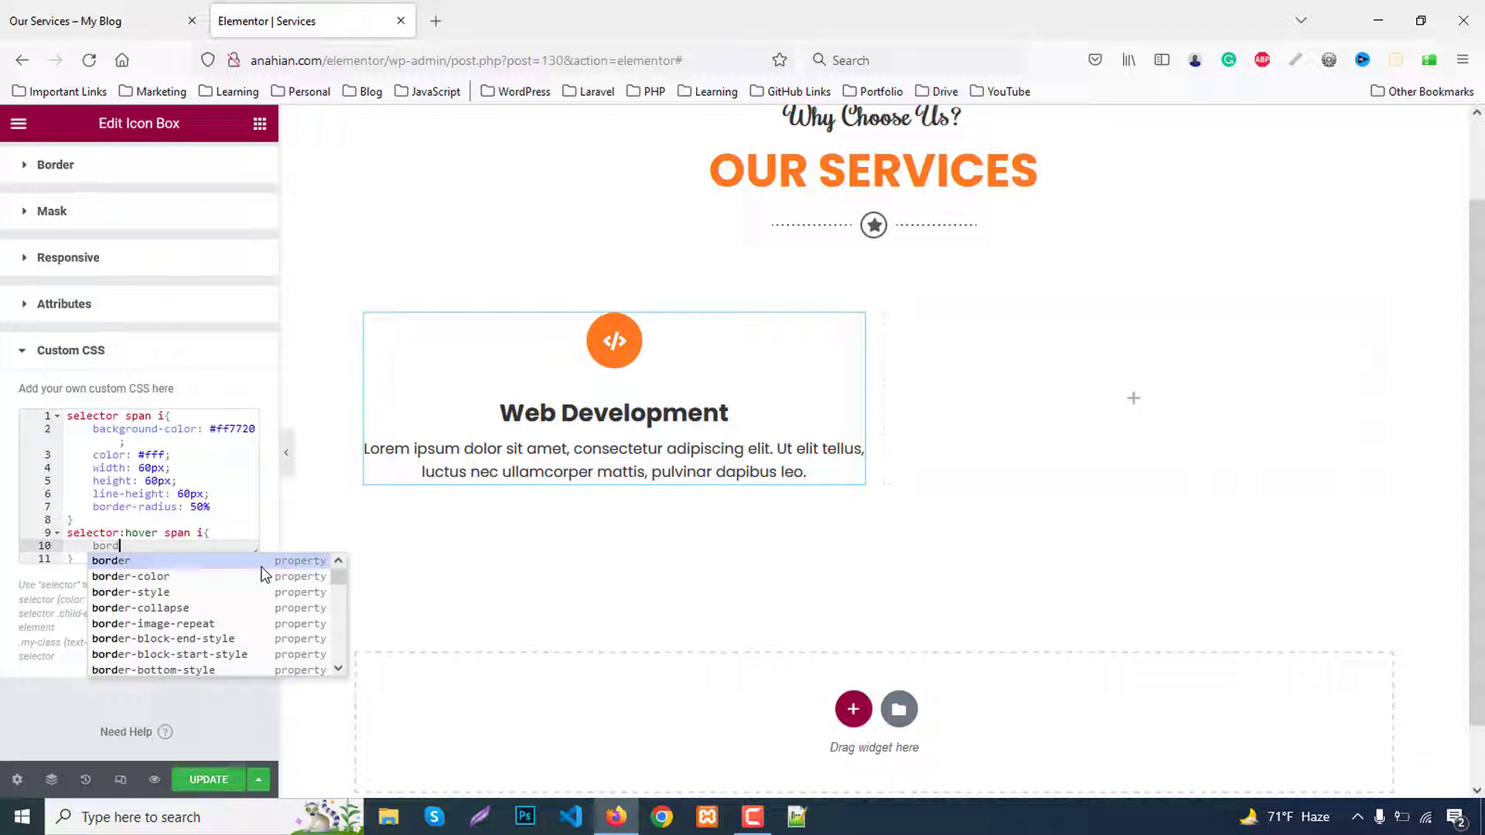
text(er-ra)
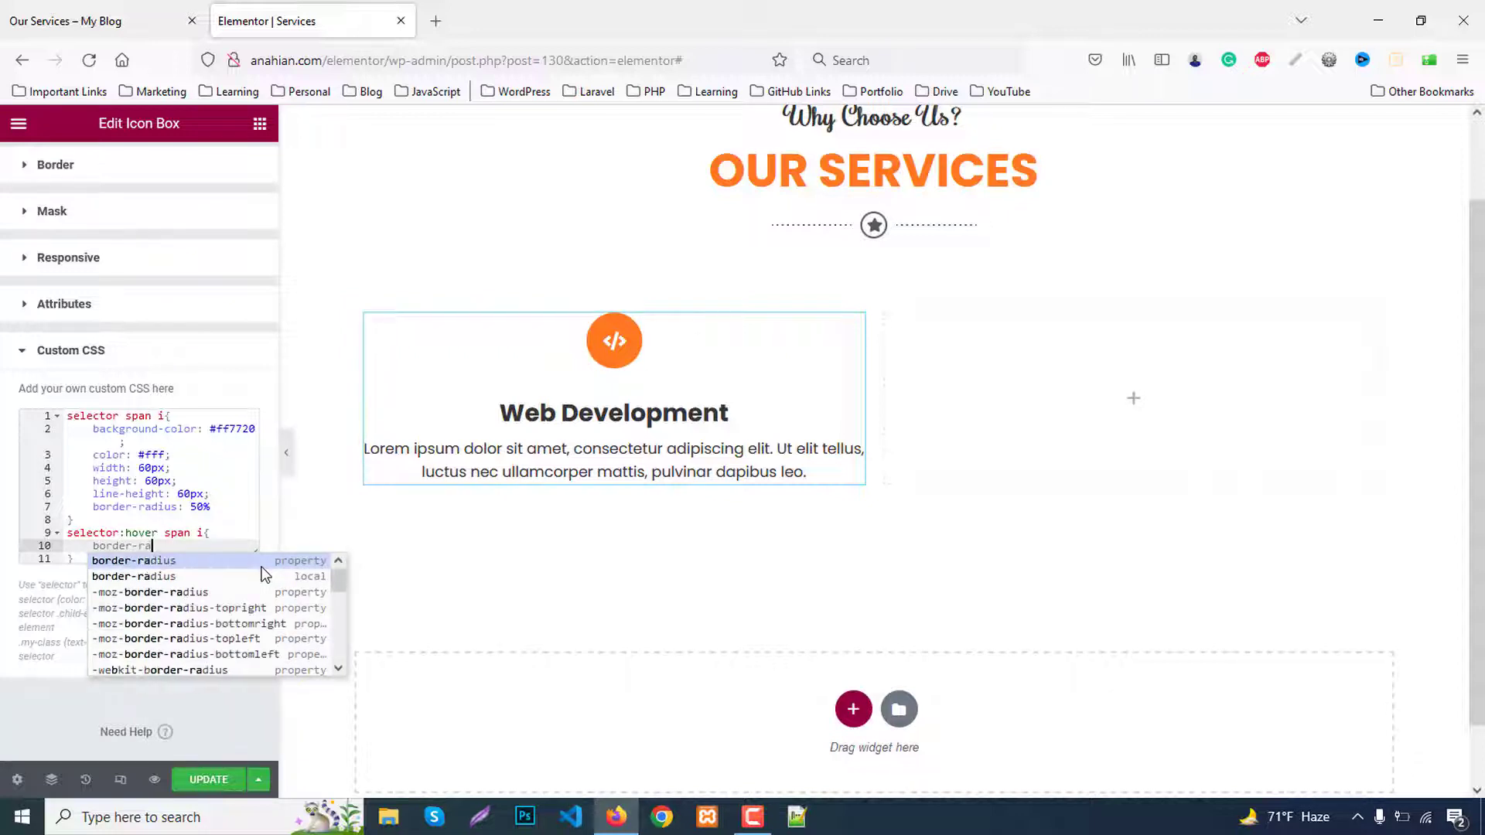
text(dius: 0)
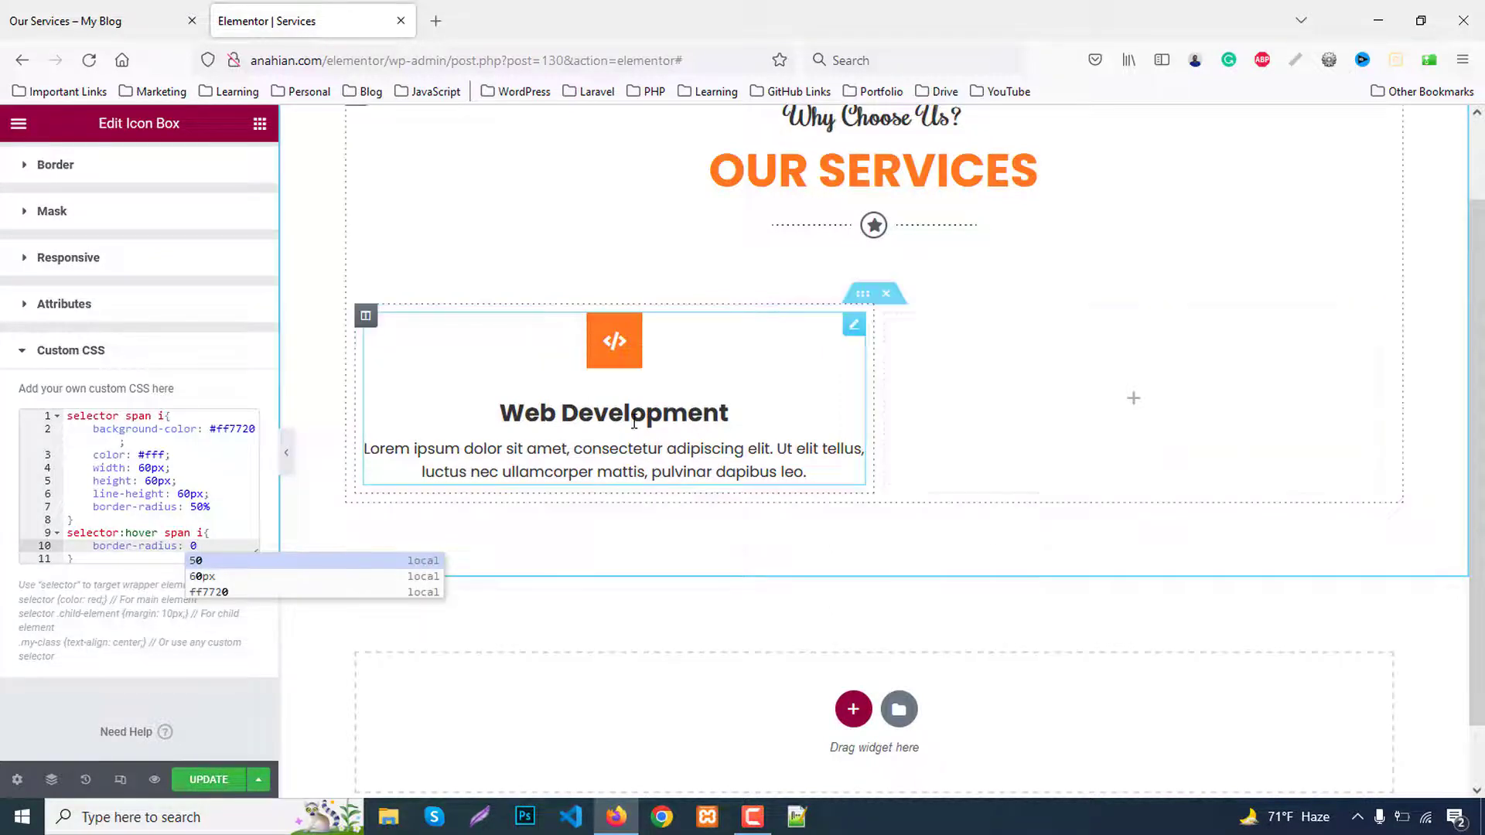
Add a transition of .4s to the "selector span i" rule below its border-radius
click(221, 508)
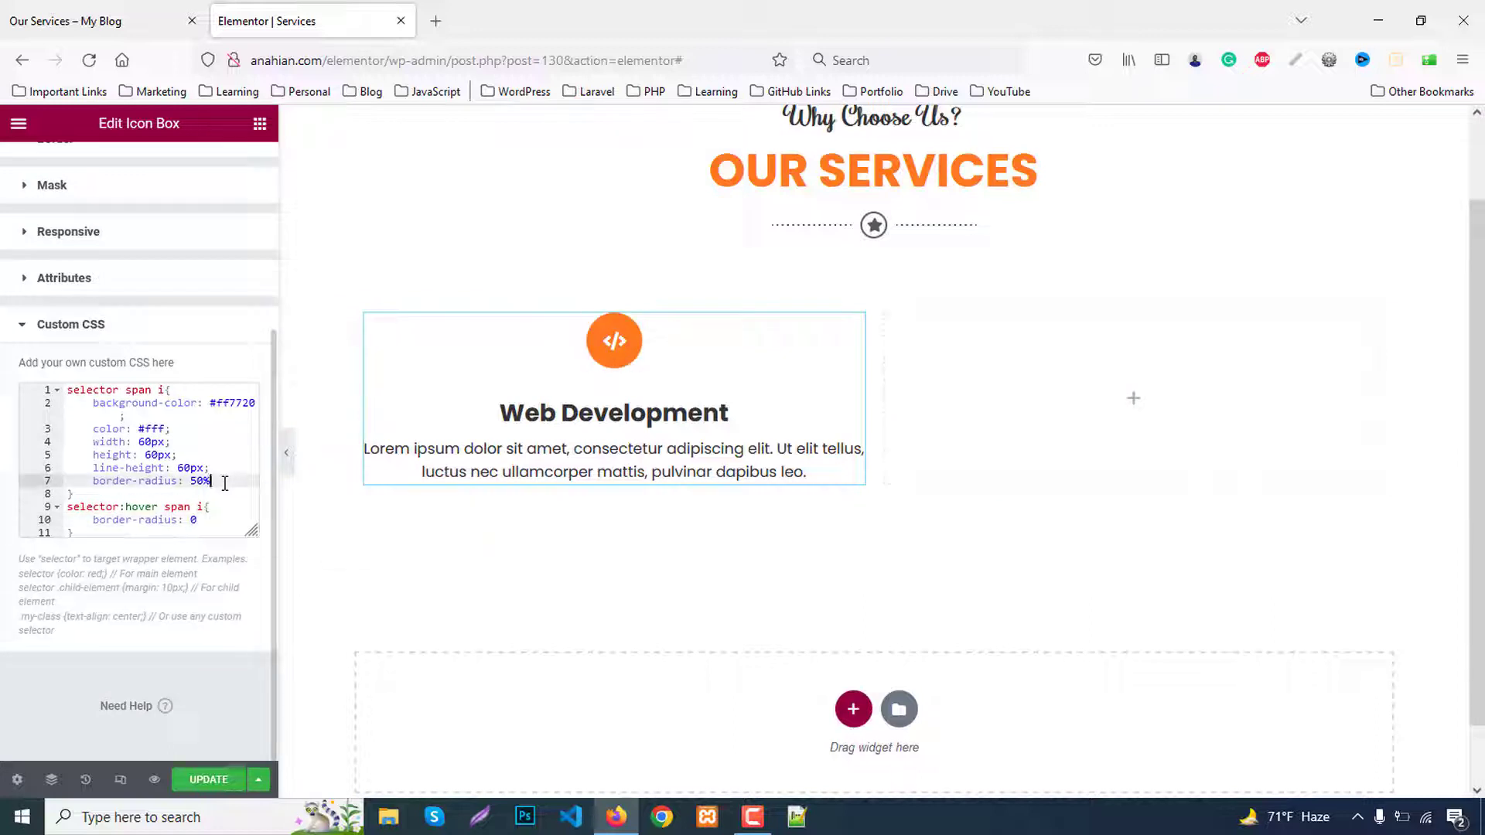
key(Return)
text(tra)
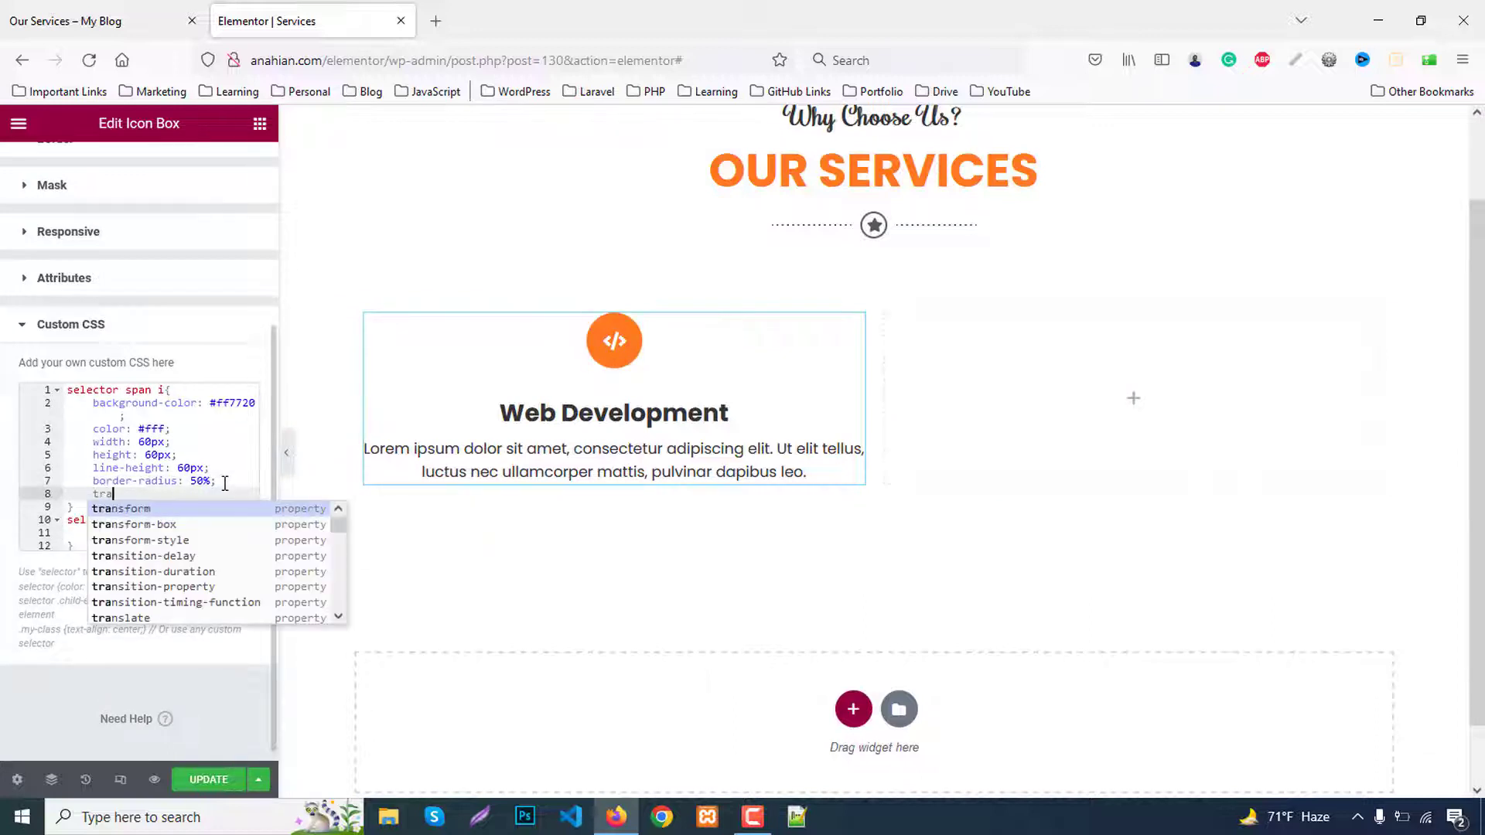
text(nsitio)
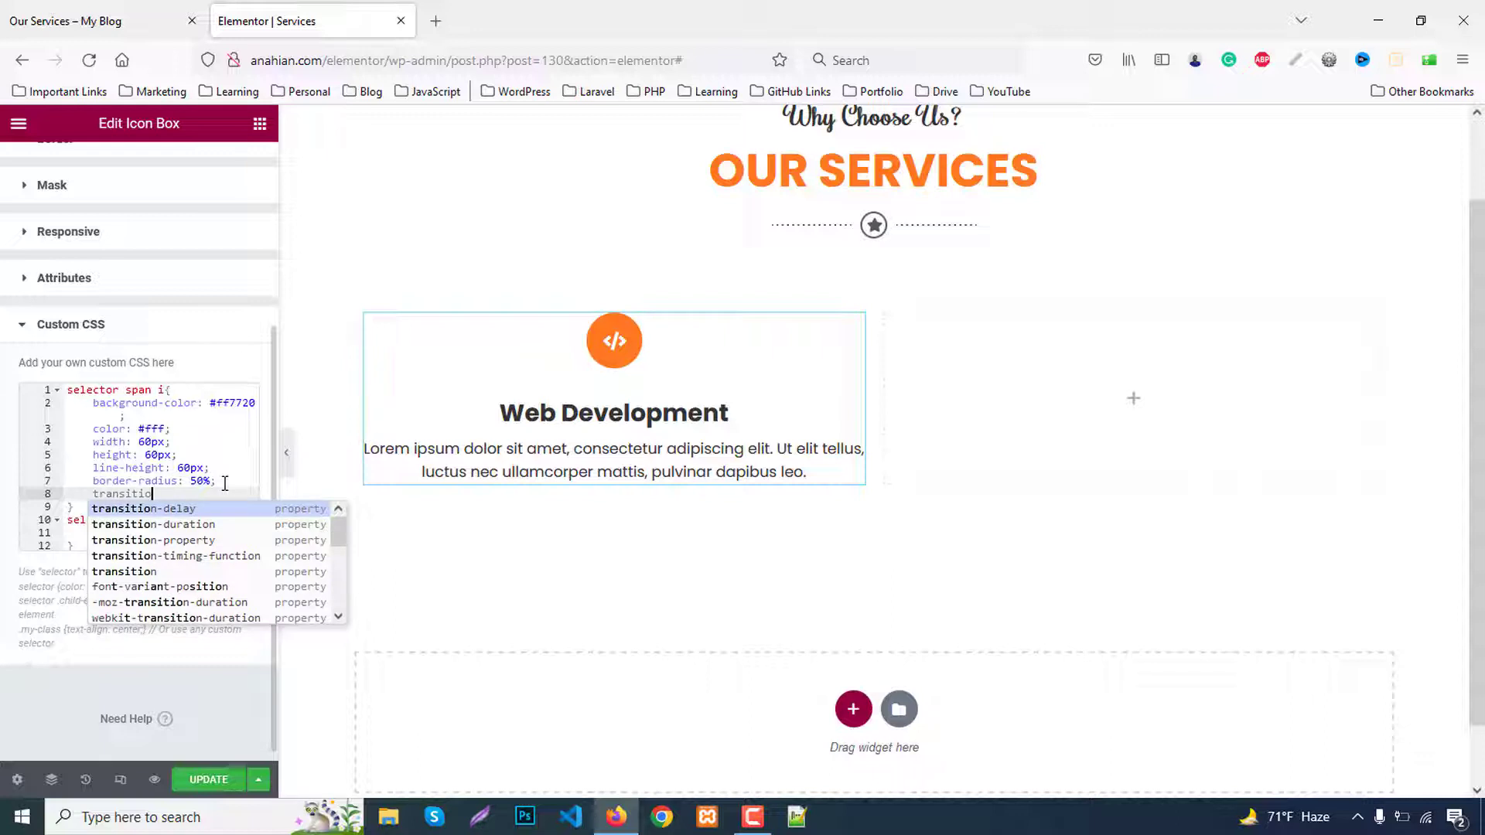
text(n: .4s)
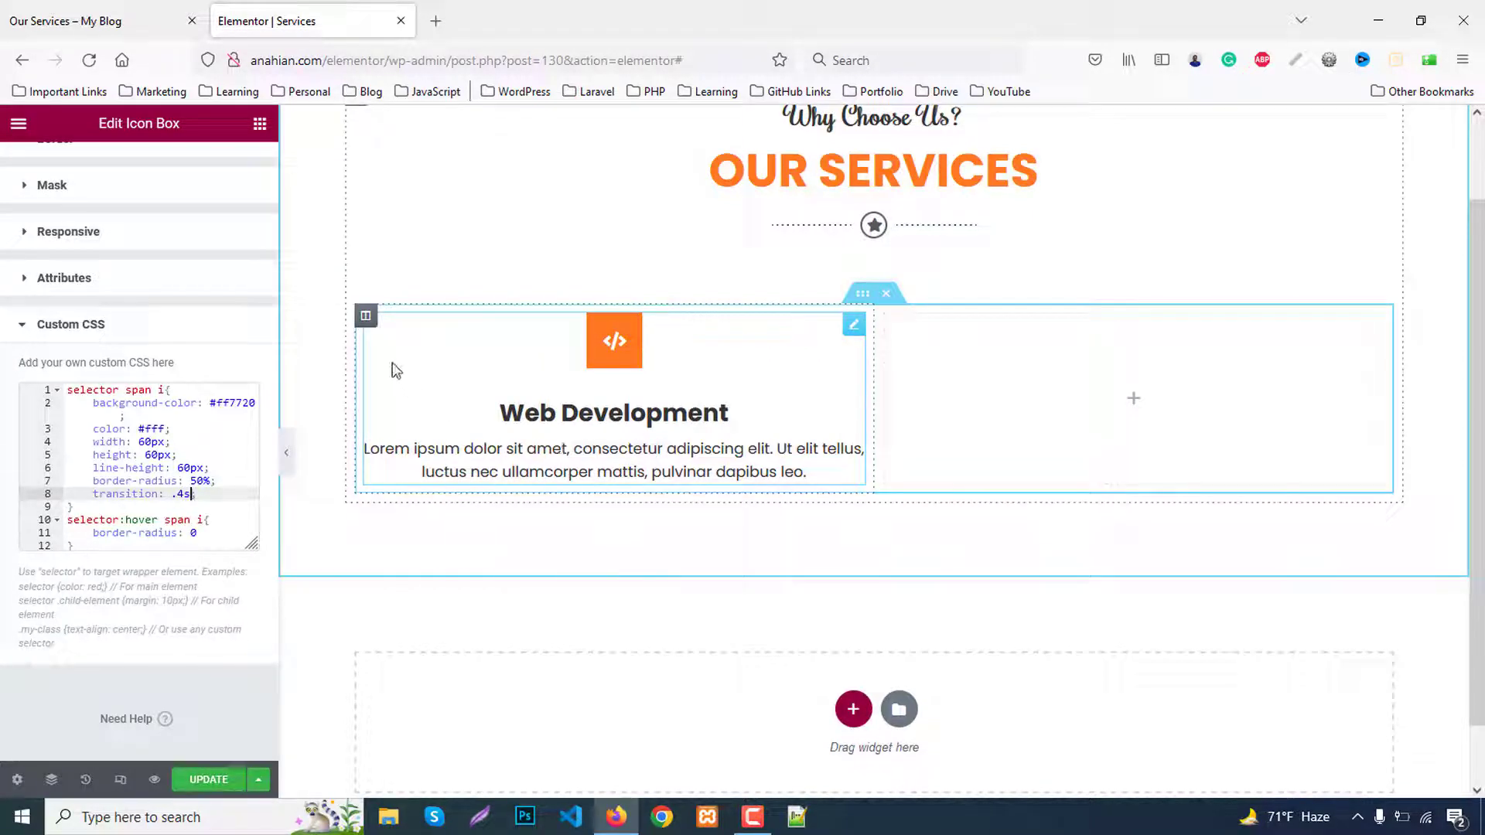
Compare the icon box with the finished page and set its title font size to 30 px
click(51, 10)
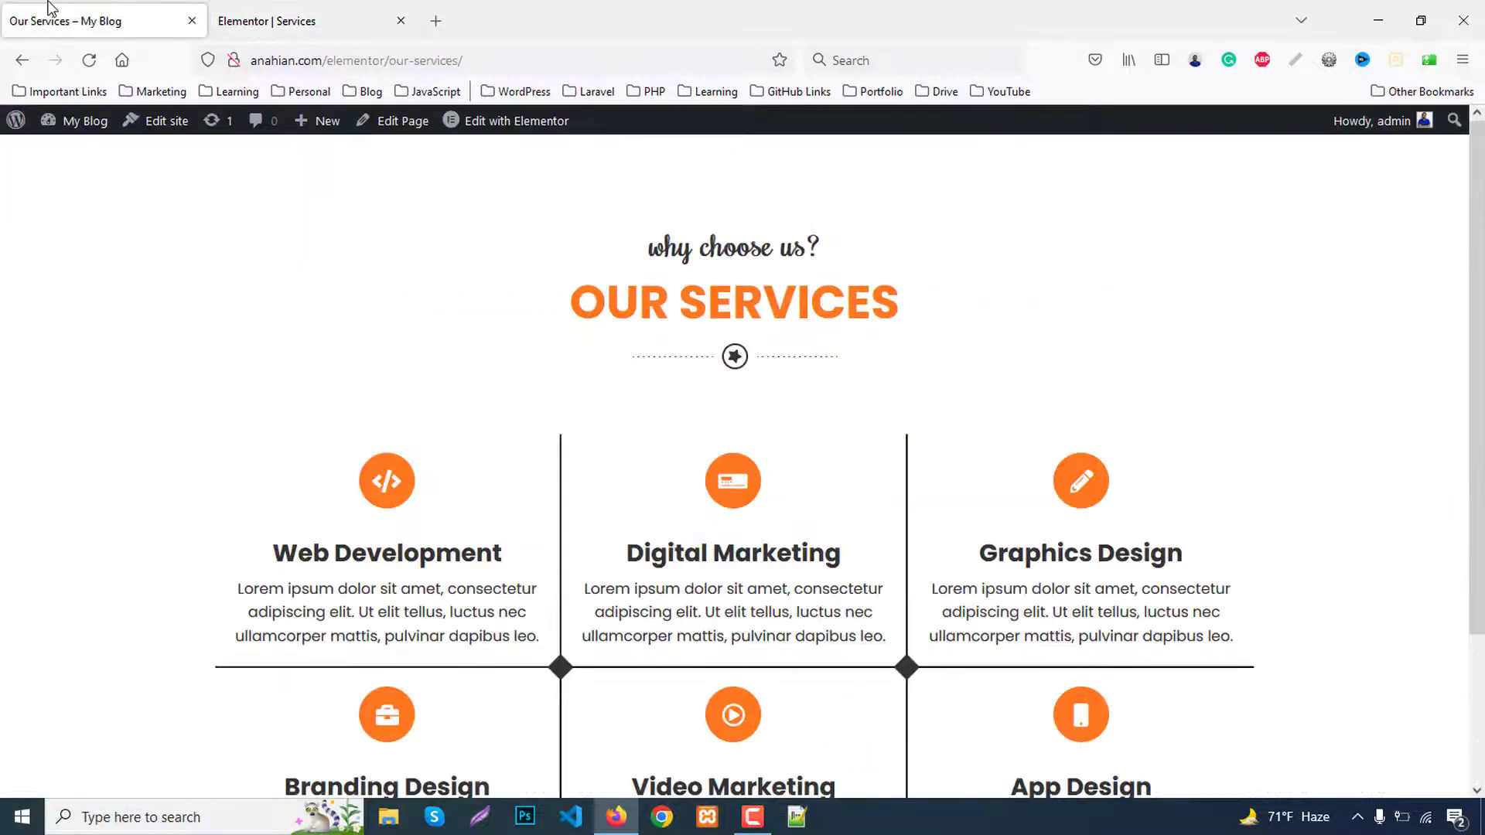
click(238, 9)
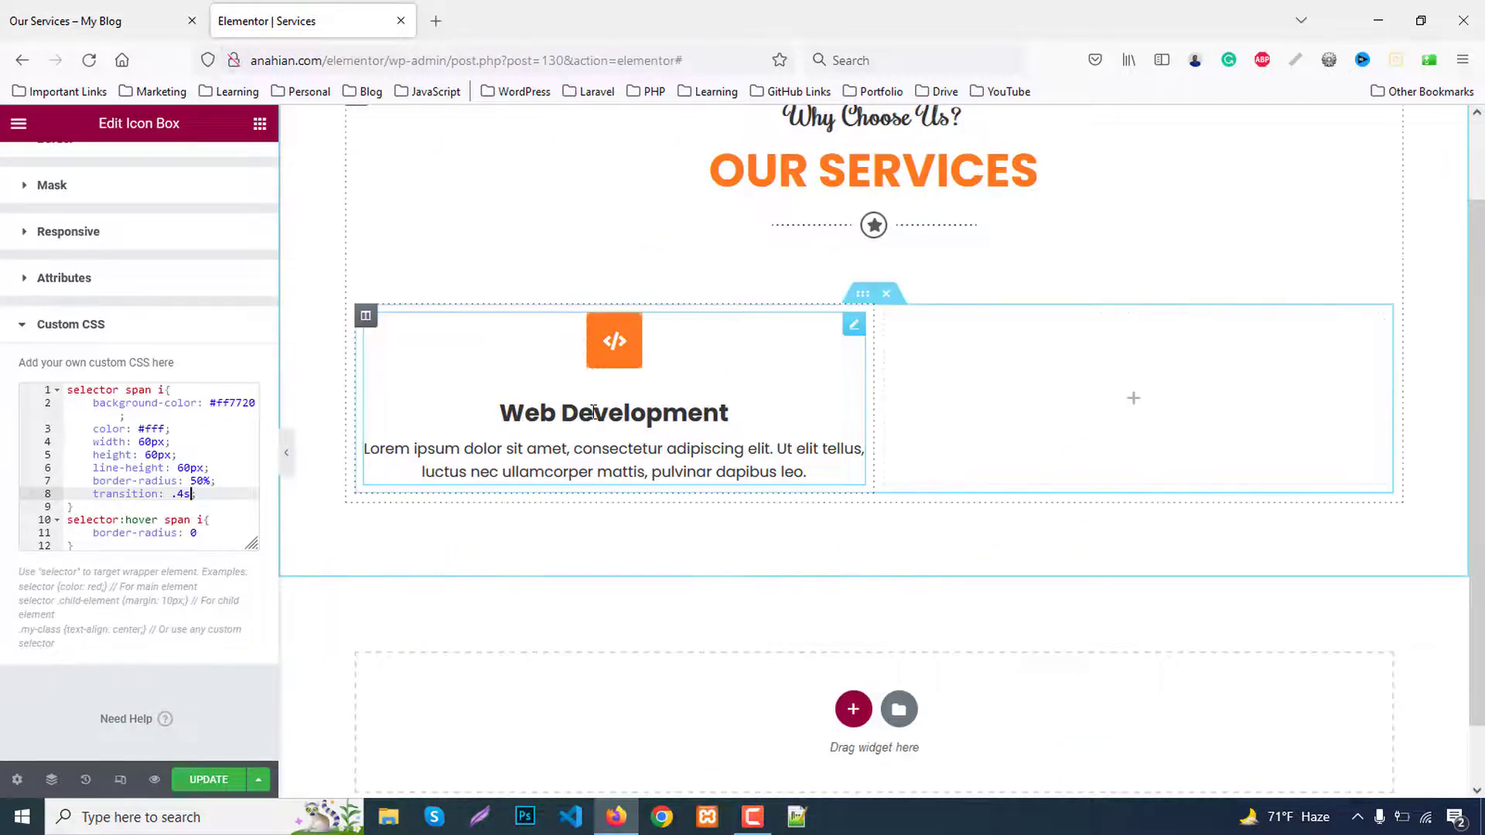
scroll(54, 158, up, 5)
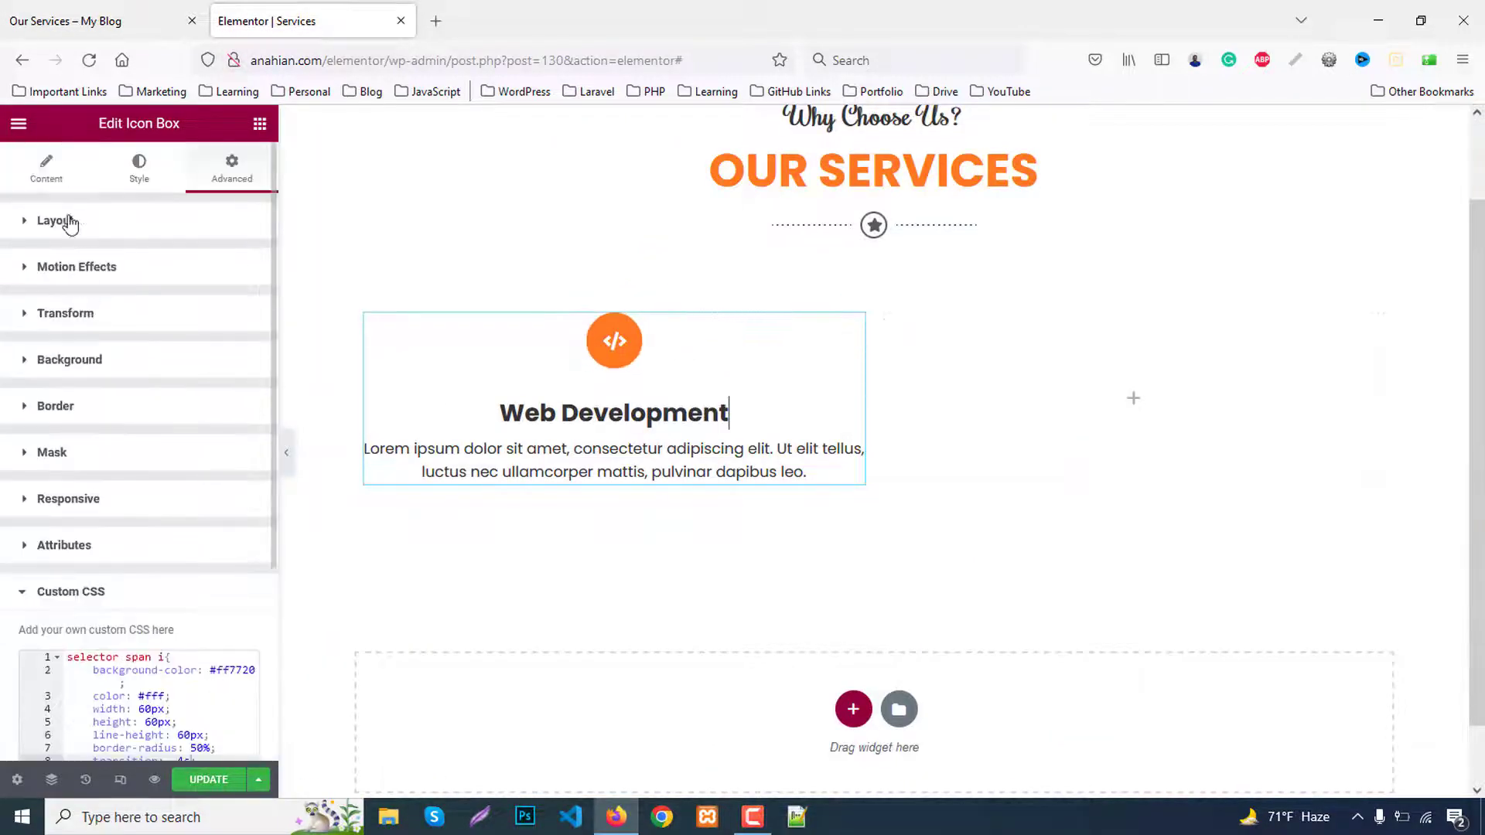
click(47, 167)
click(139, 166)
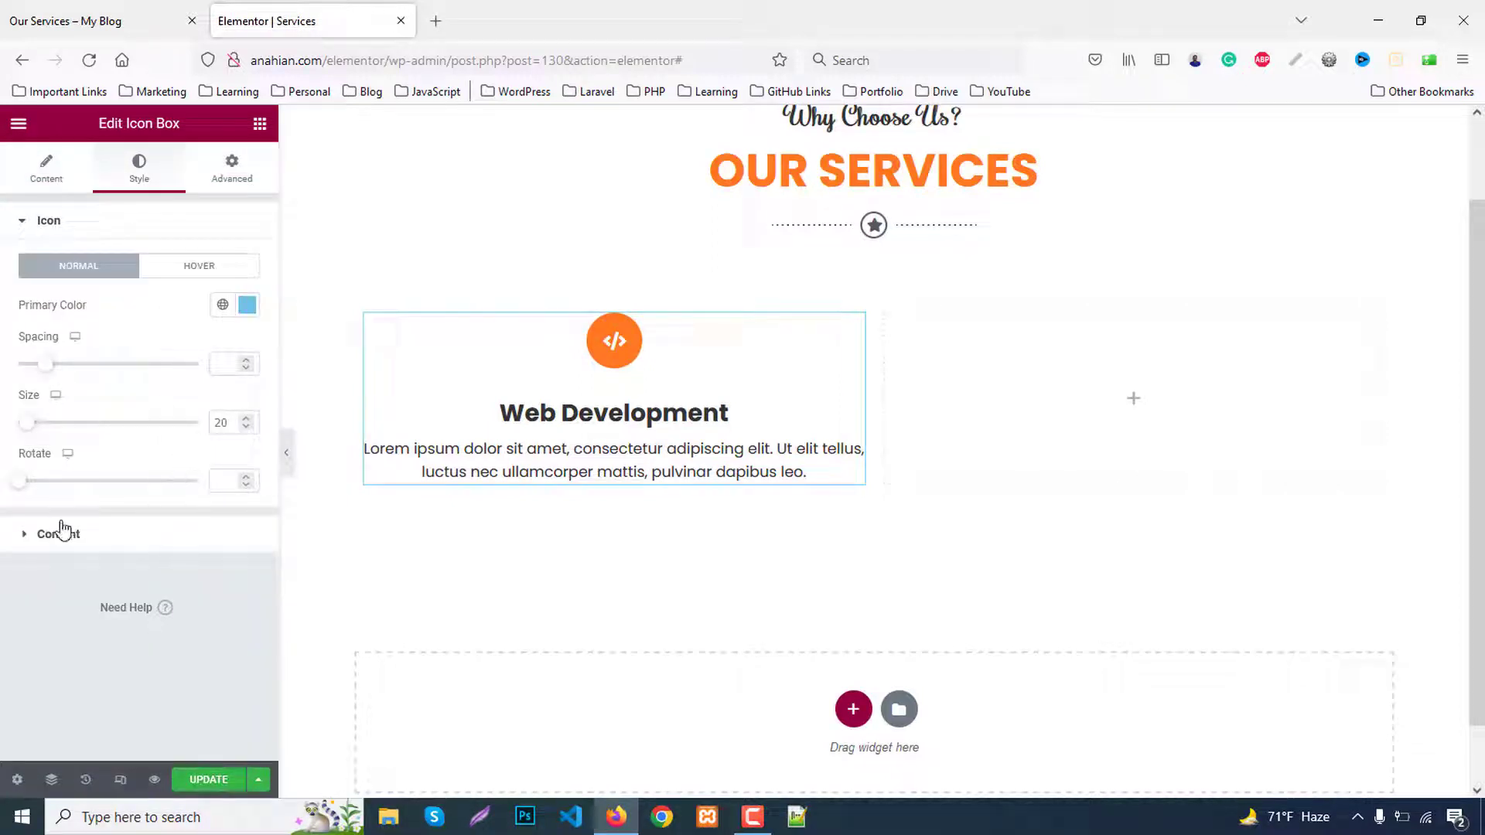
click(63, 532)
scroll(249, 495, down, 2)
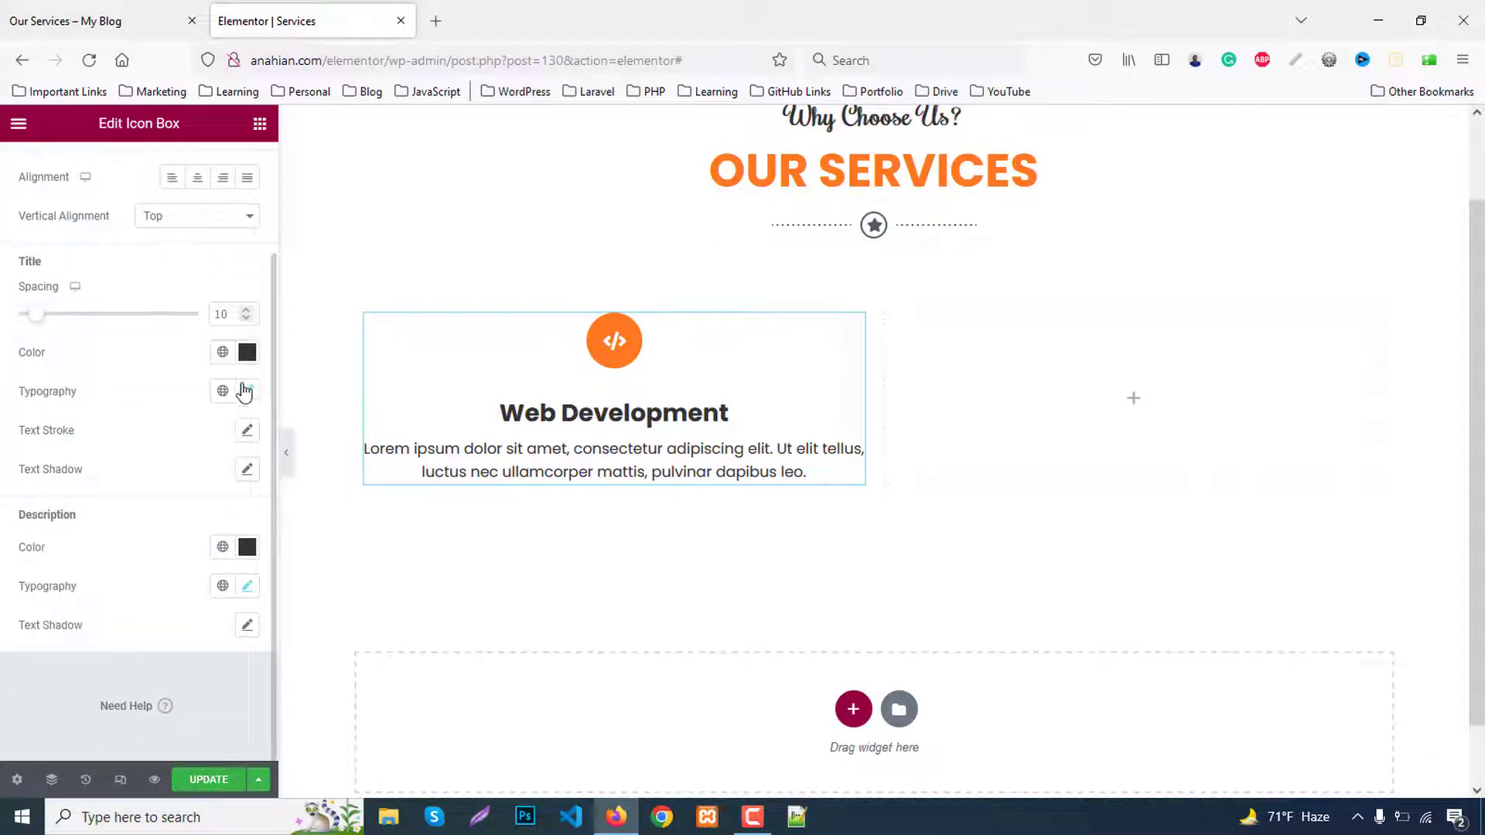
click(246, 391)
click(207, 539)
key(Up)
key(Up)
key(Up)
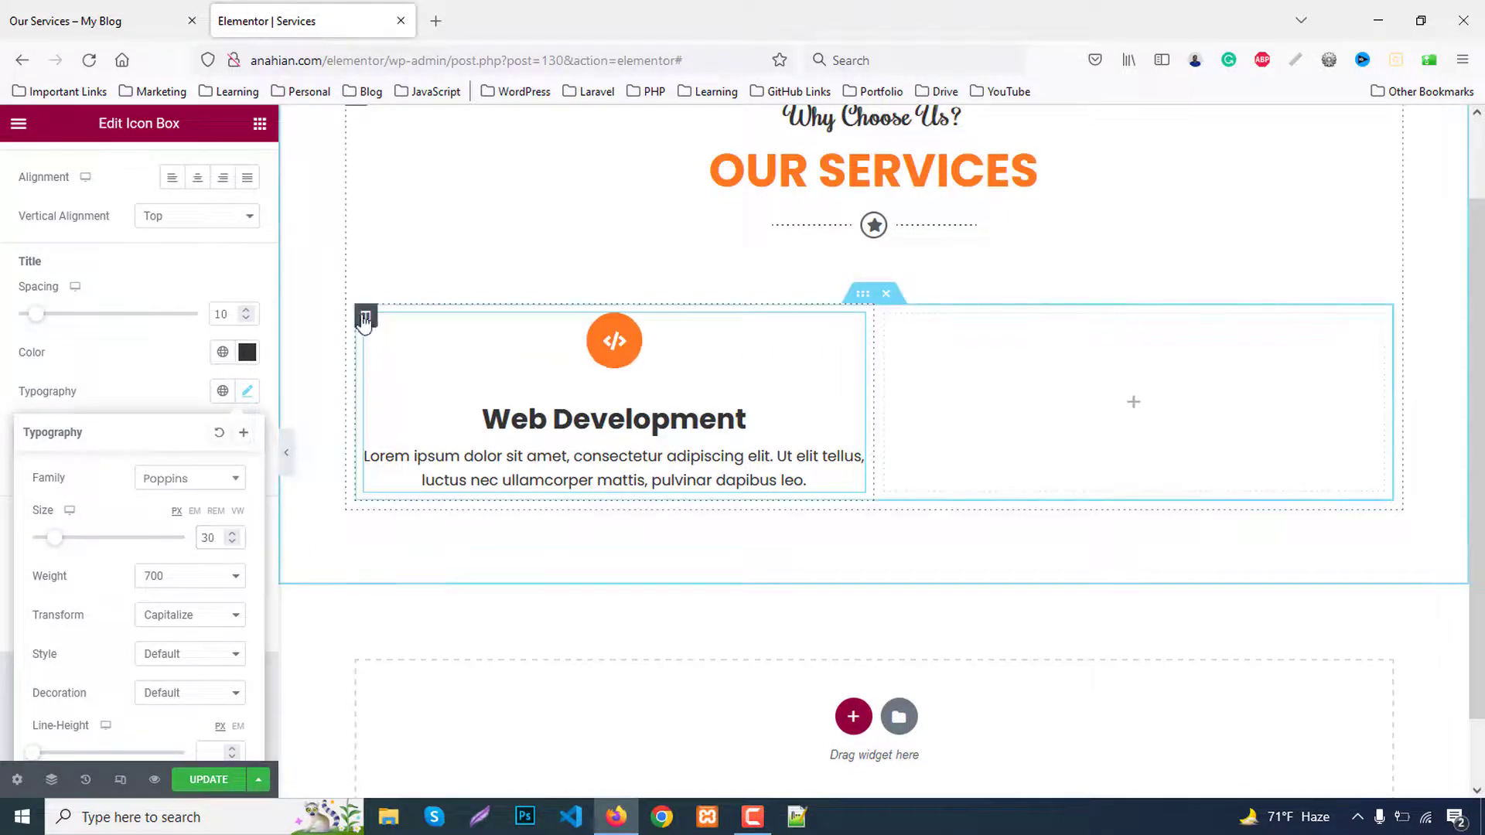
Duplicate the Web Development column twice and delete the remaining empty column of the inner section
right_click(365, 319)
click(402, 362)
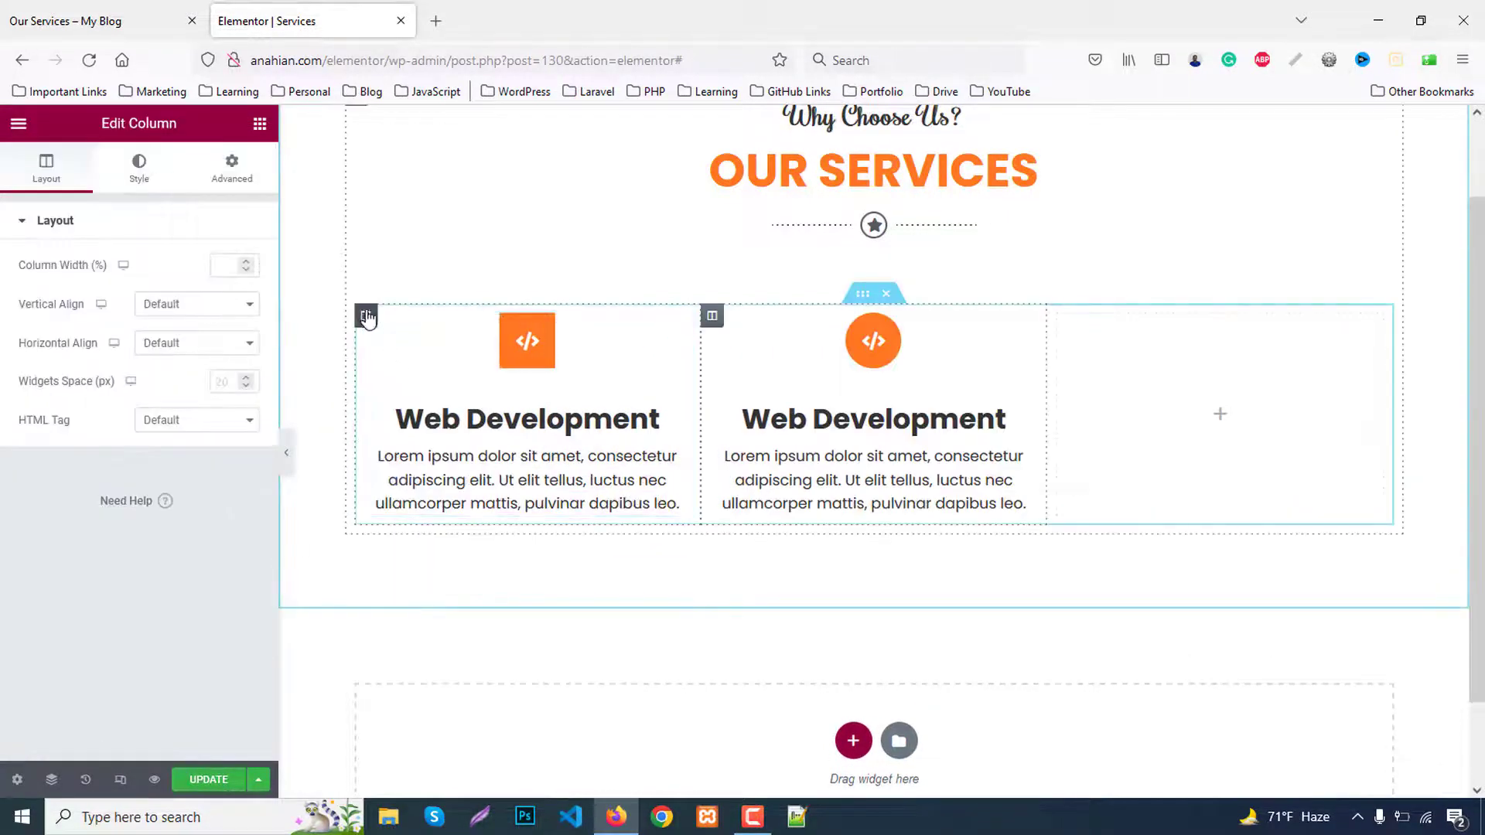
right_click(371, 317)
click(402, 362)
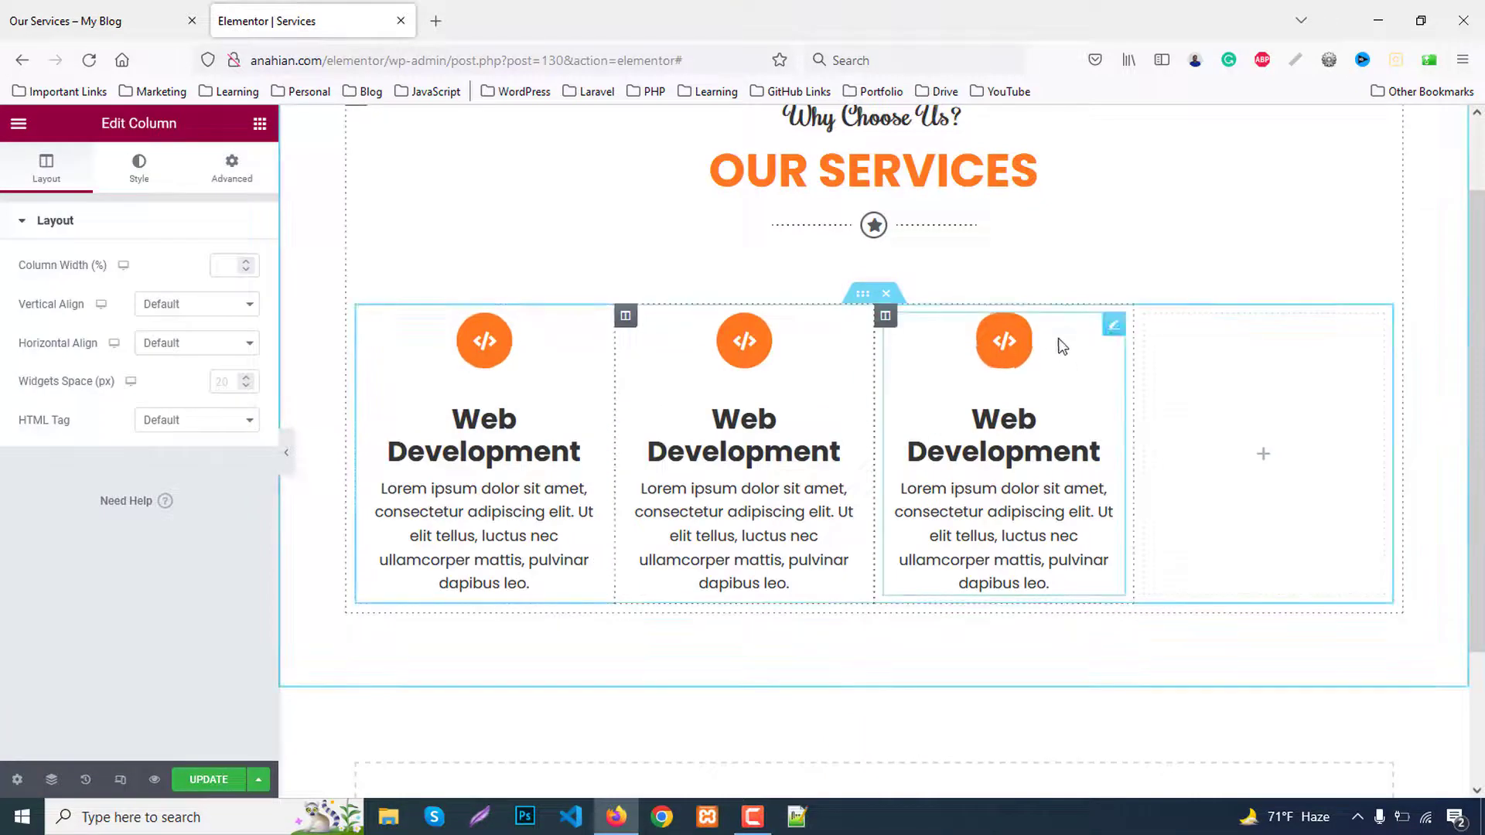
right_click(1146, 317)
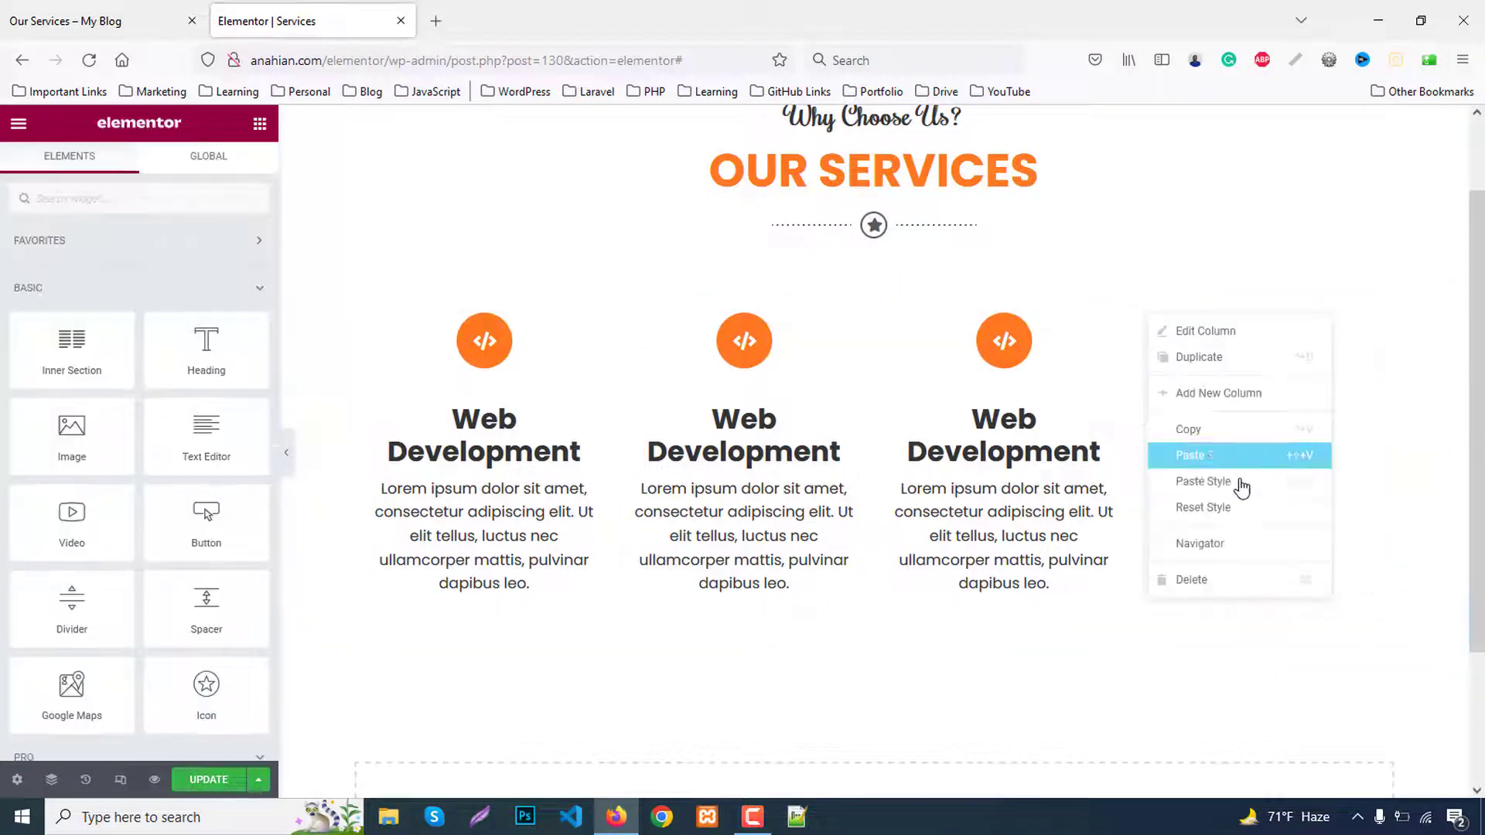
click(1230, 582)
mouse_move(1189, 524)
scroll(1189, 524, down, 1)
scroll(838, 415, up, 1)
Duplicate the three-column inner section as a second row and compare the grid with the finished page
right_click(861, 304)
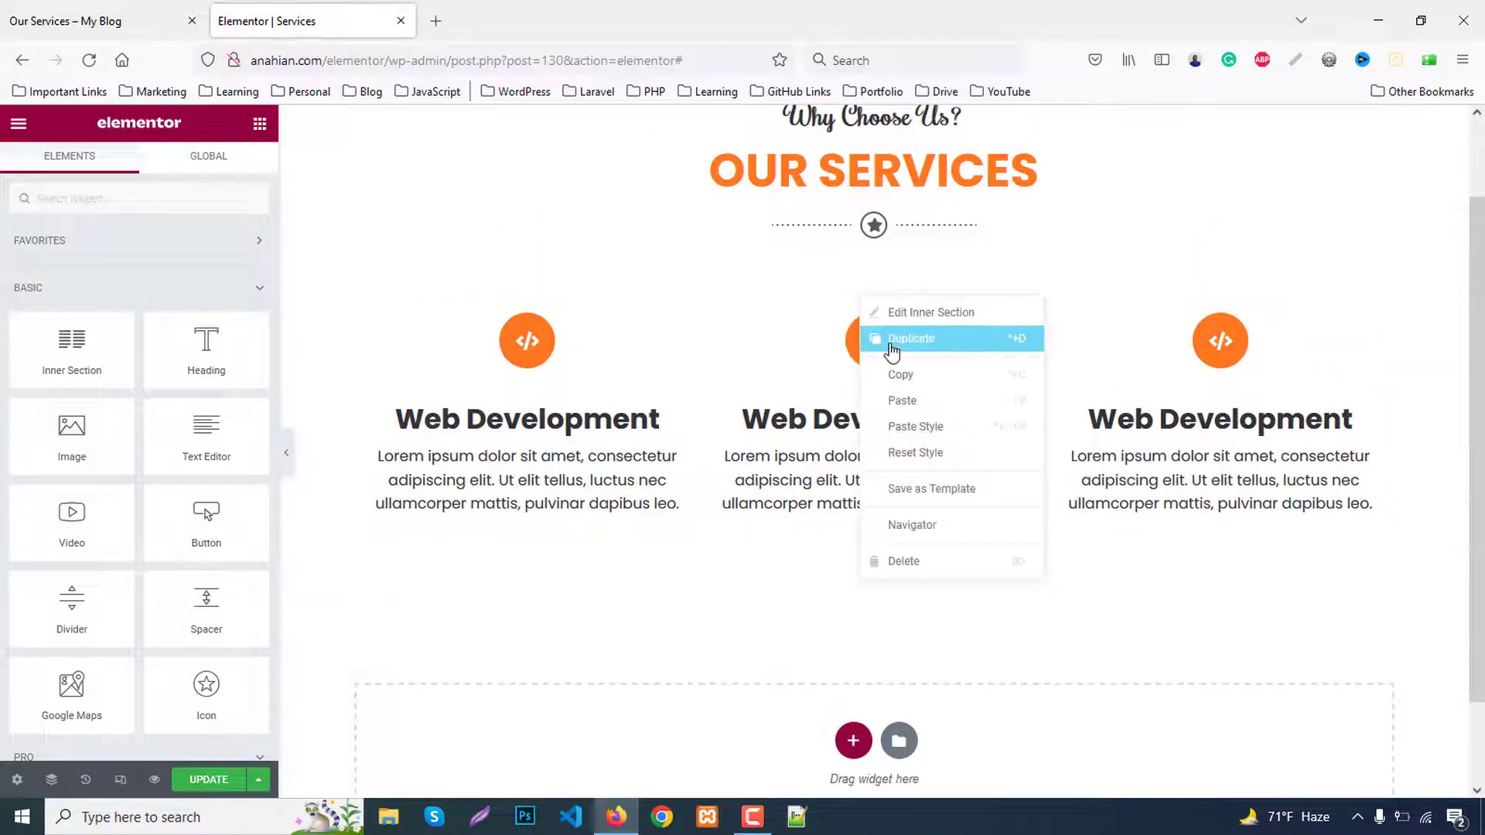
click(891, 340)
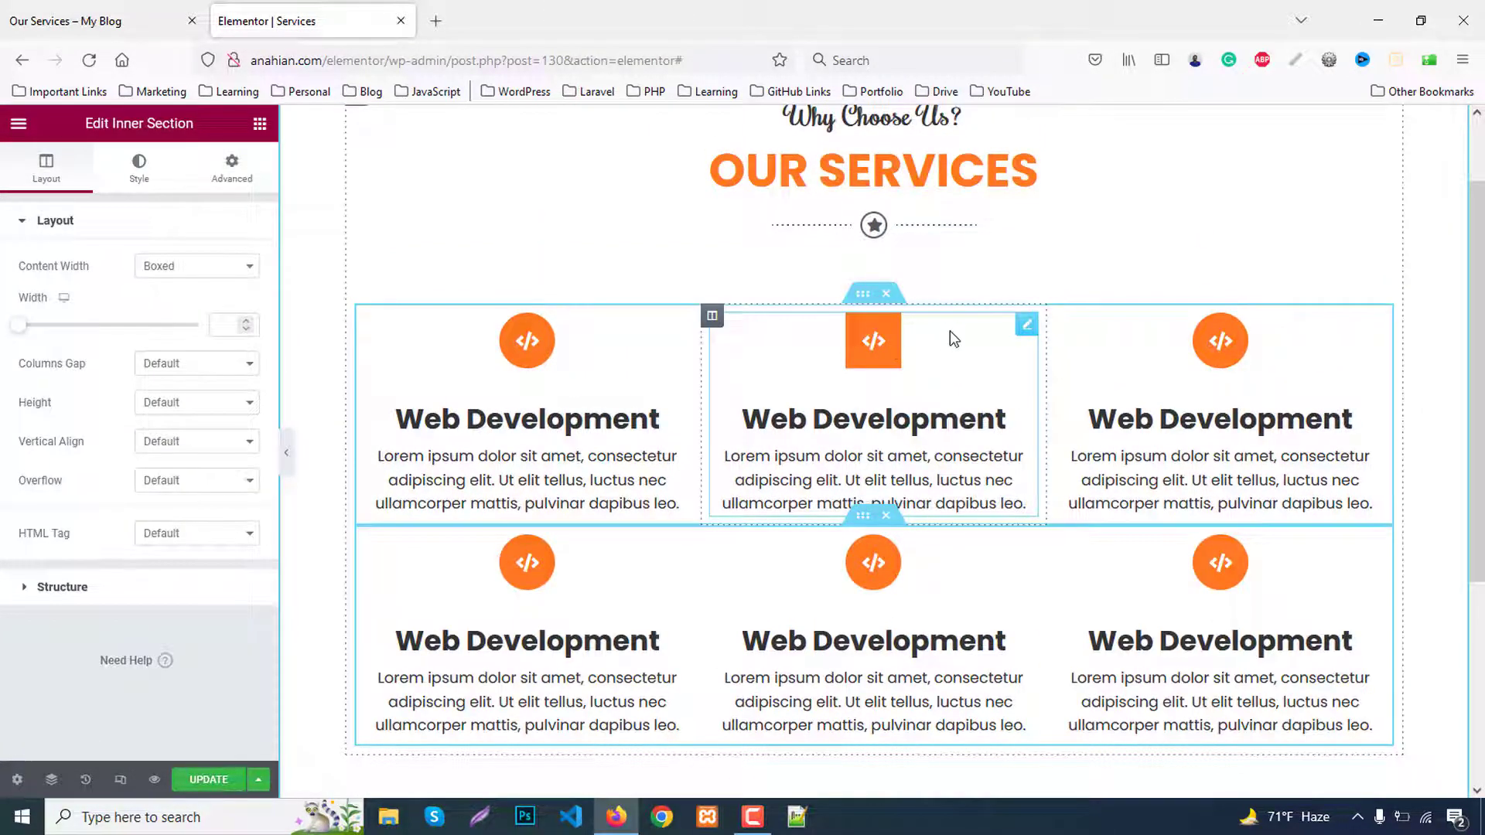
click(17, 6)
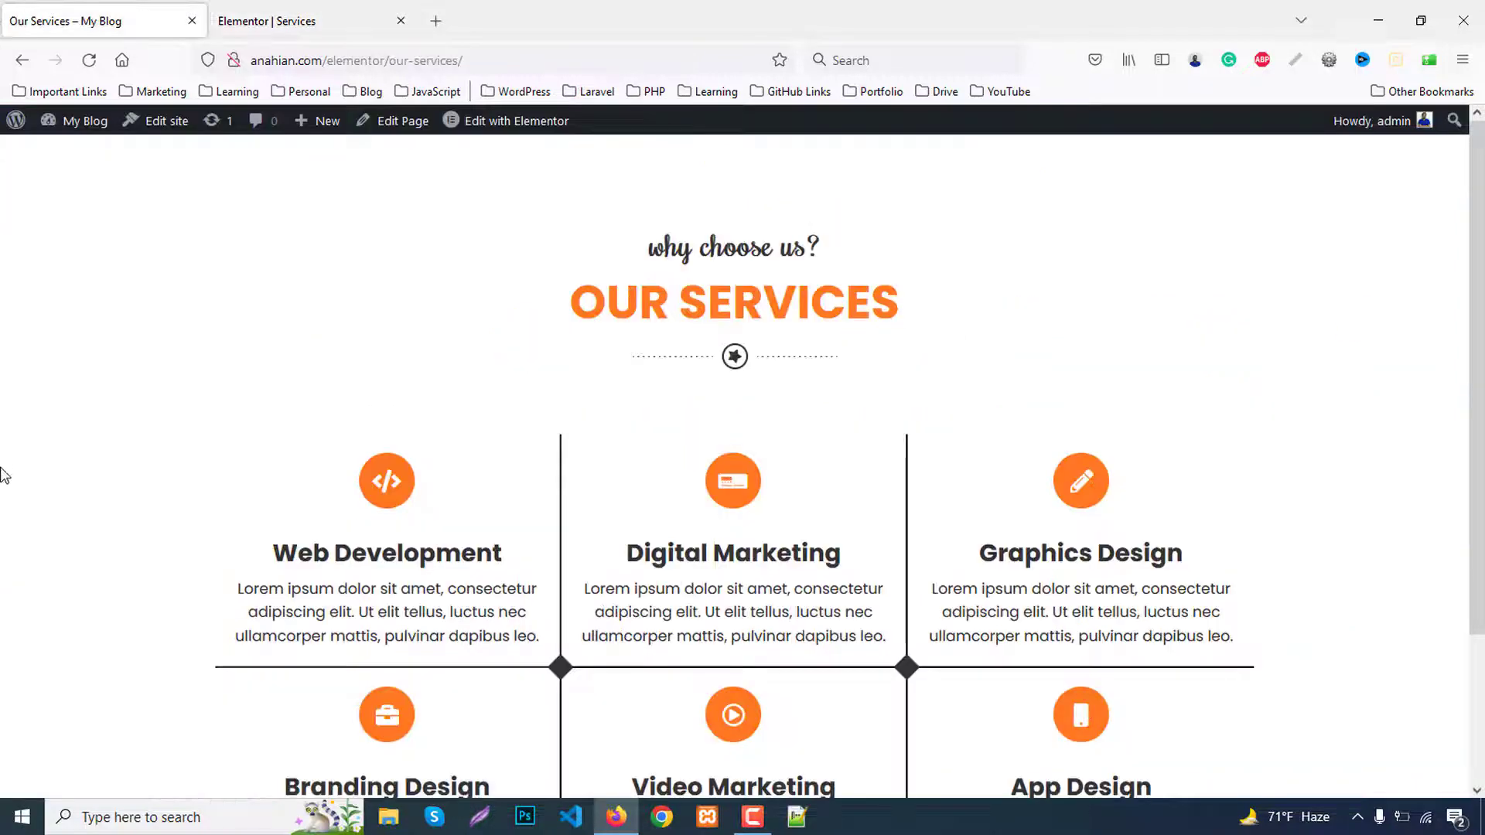
scroll(580, 507, down, 2)
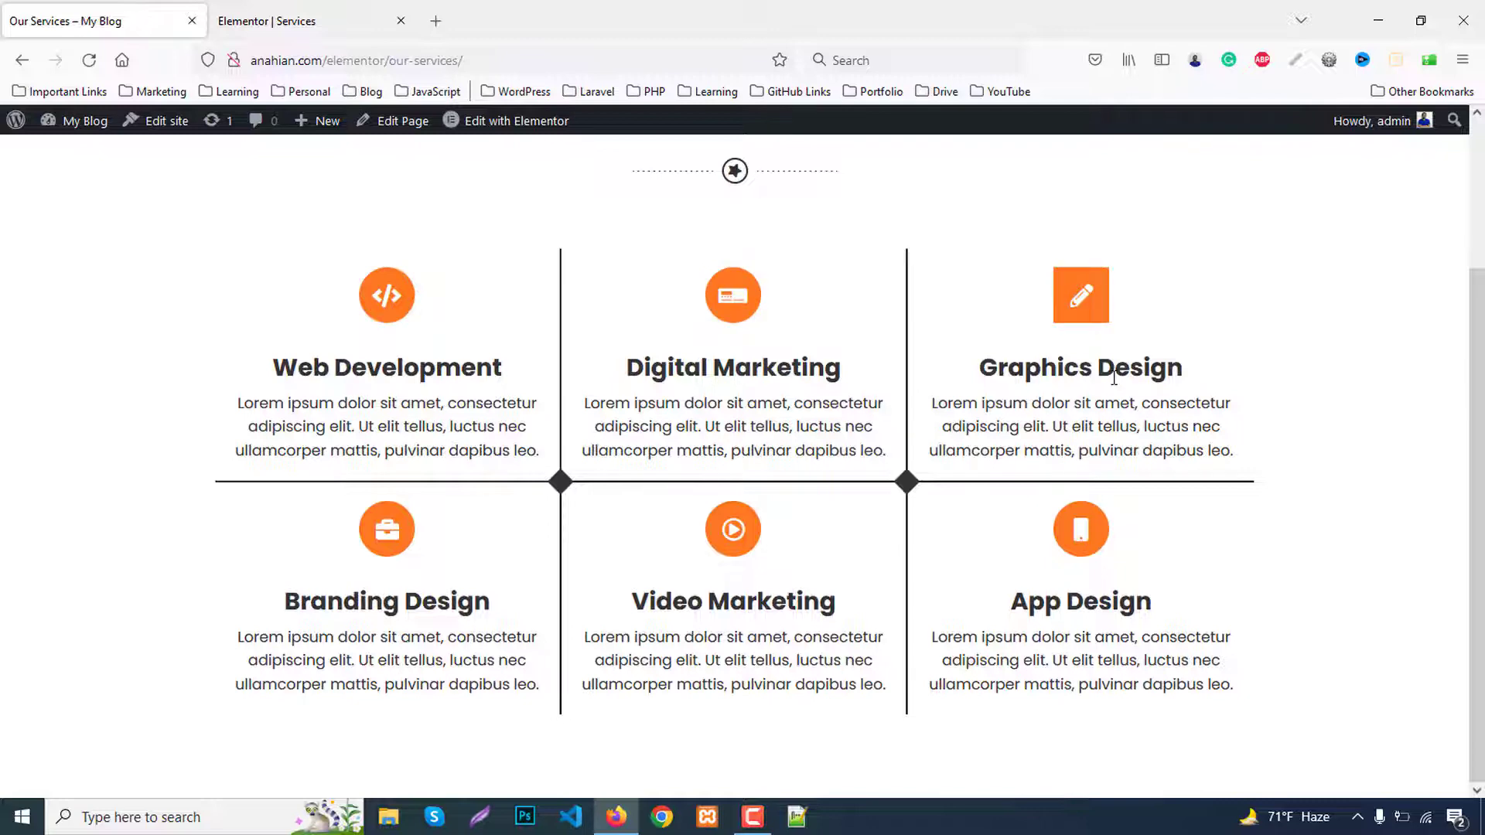
Return to the Elementor editor and set the border type of the first column in the upper row to Solid
click(303, 18)
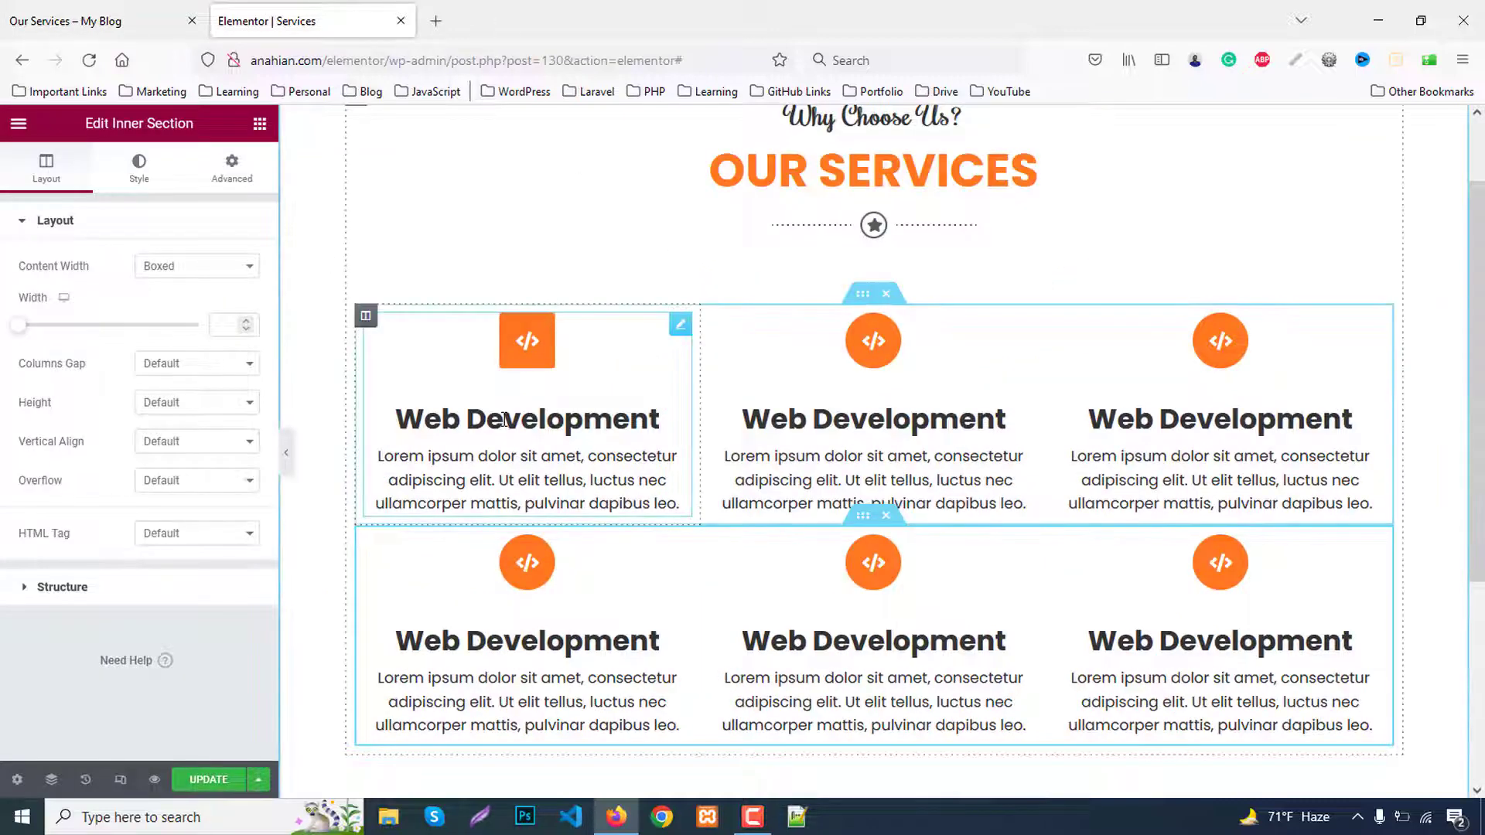
click(367, 317)
click(236, 170)
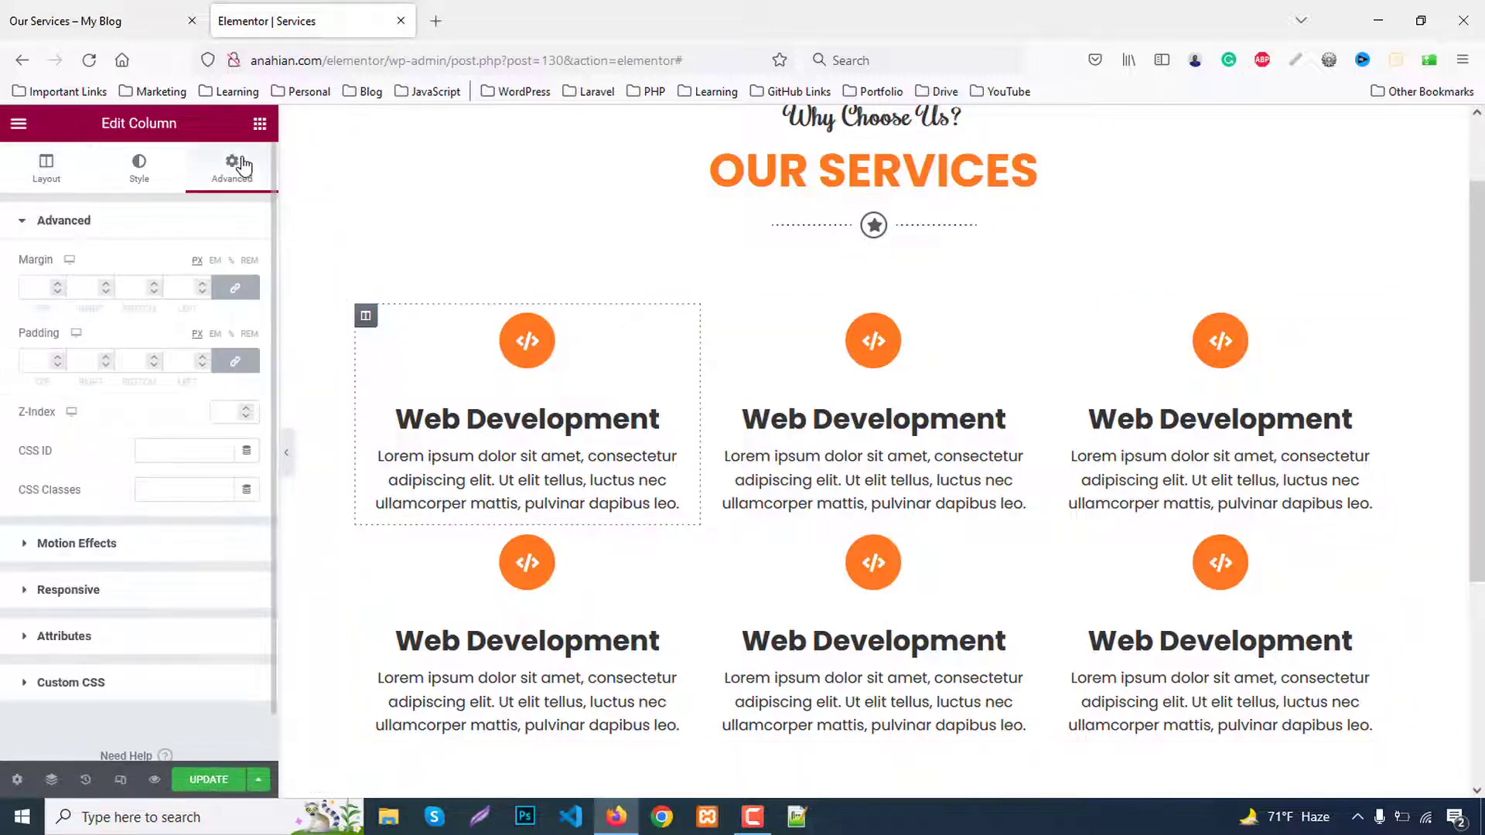
click(138, 170)
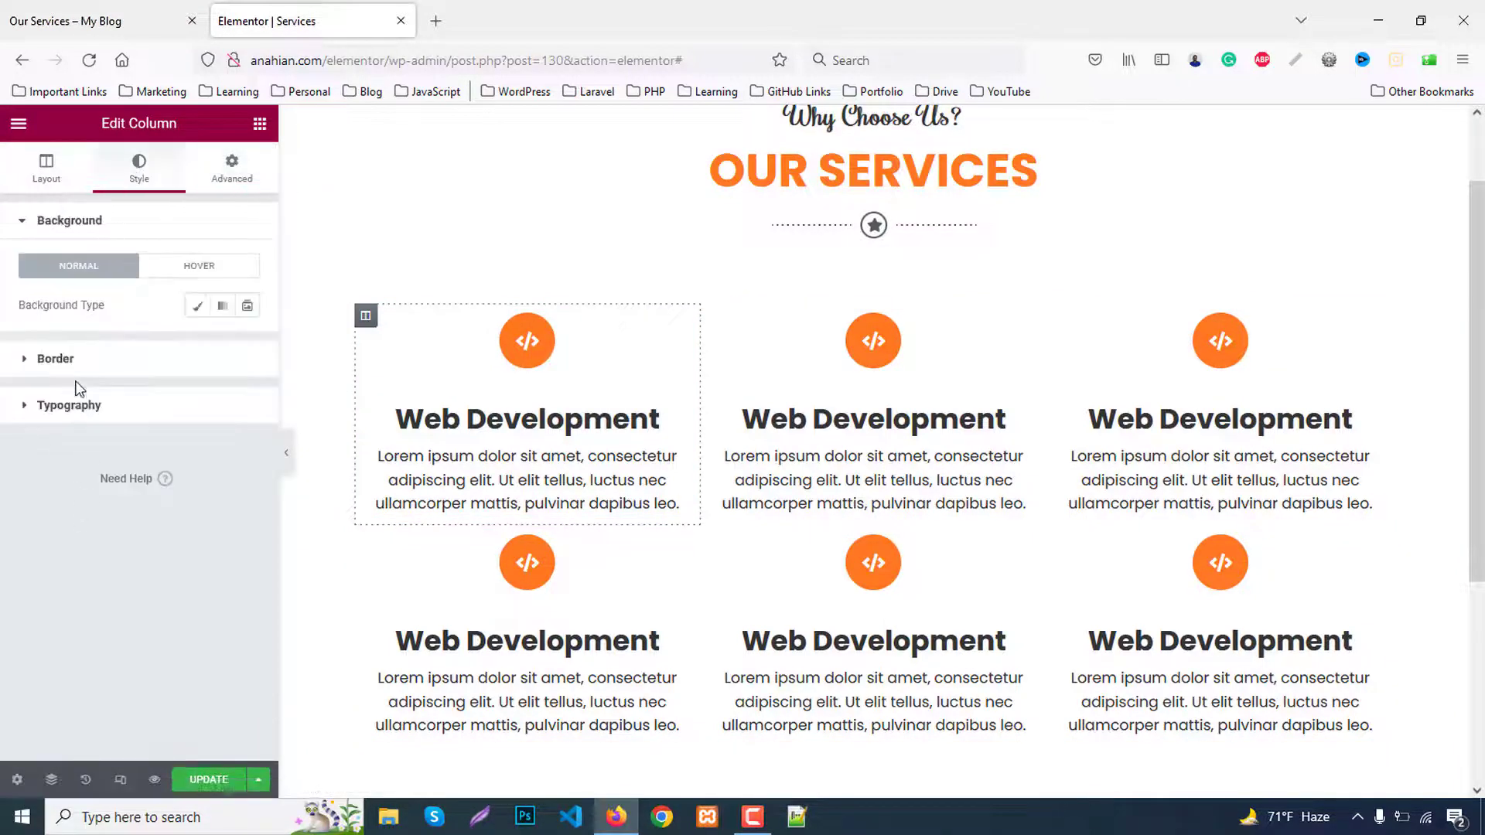
click(55, 360)
click(219, 352)
click(161, 398)
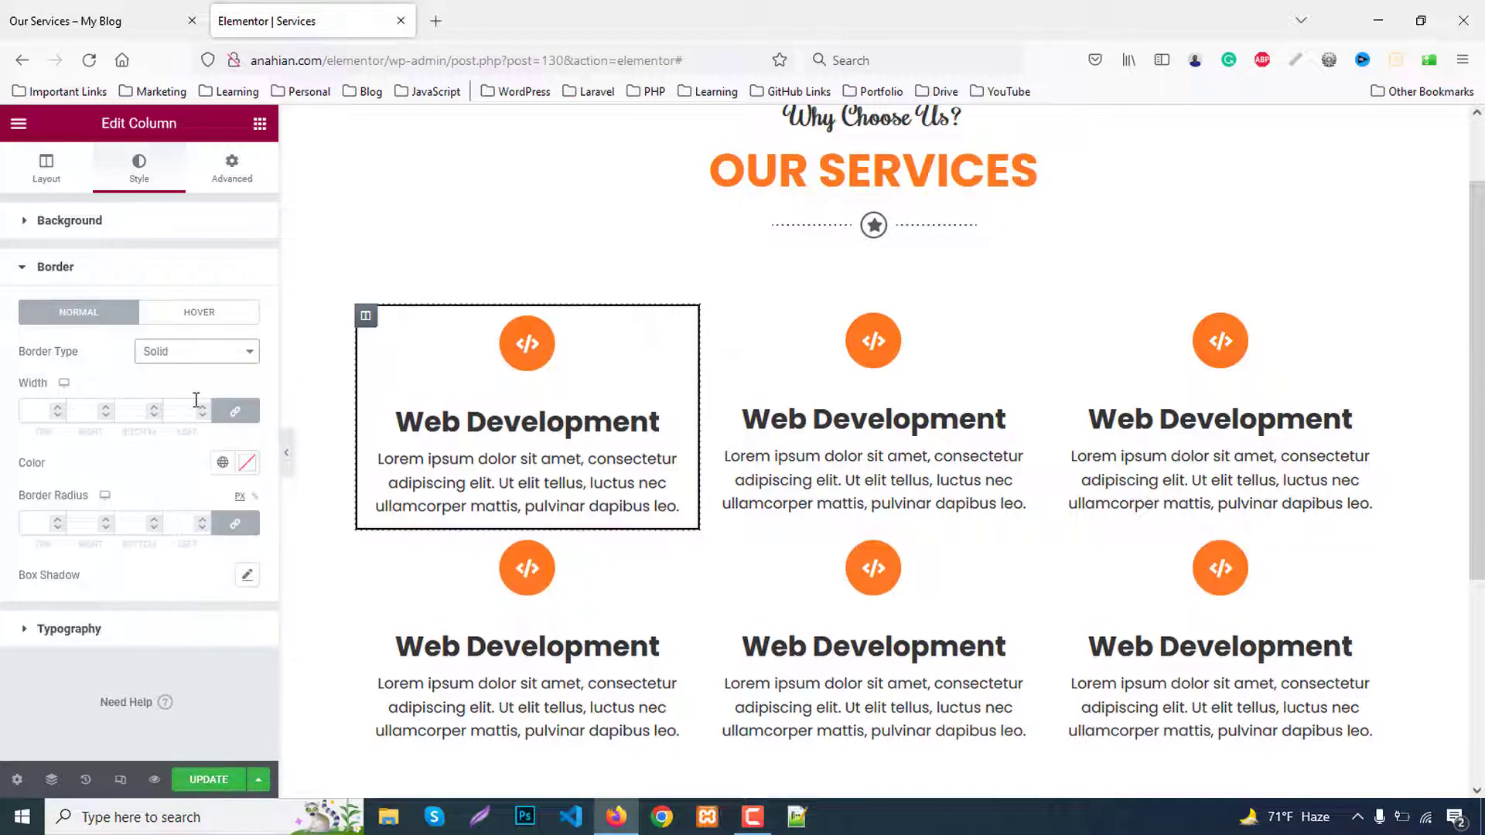
Unlink the column's border widths and set the right and bottom sides to 2
click(239, 419)
double_click(82, 413)
text(2)
double_click(130, 412)
text(2)
Set the upper row's first column border color to #333 and preview the grid without the editing panel
click(246, 463)
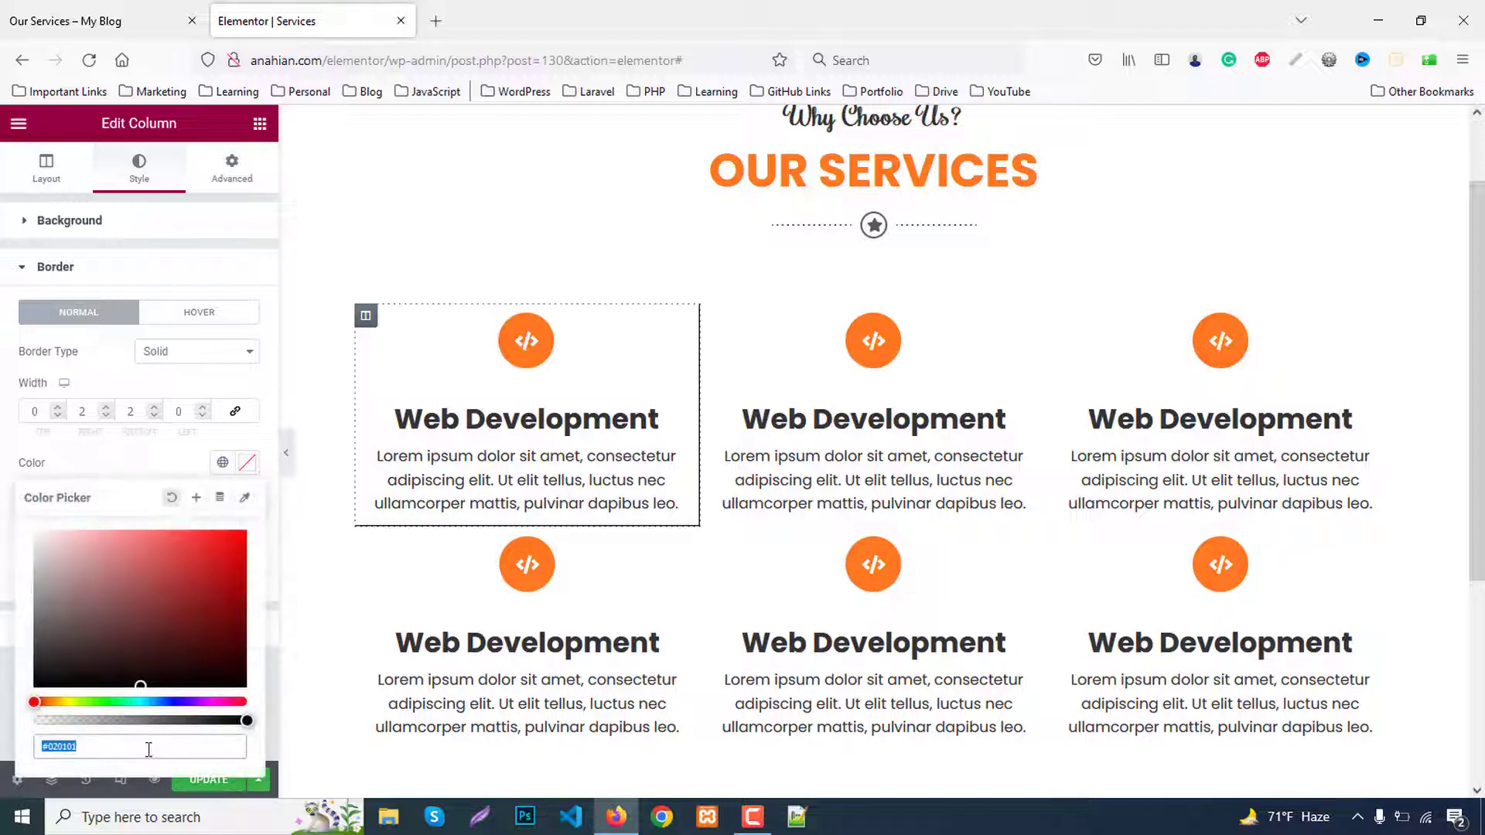
text(#333)
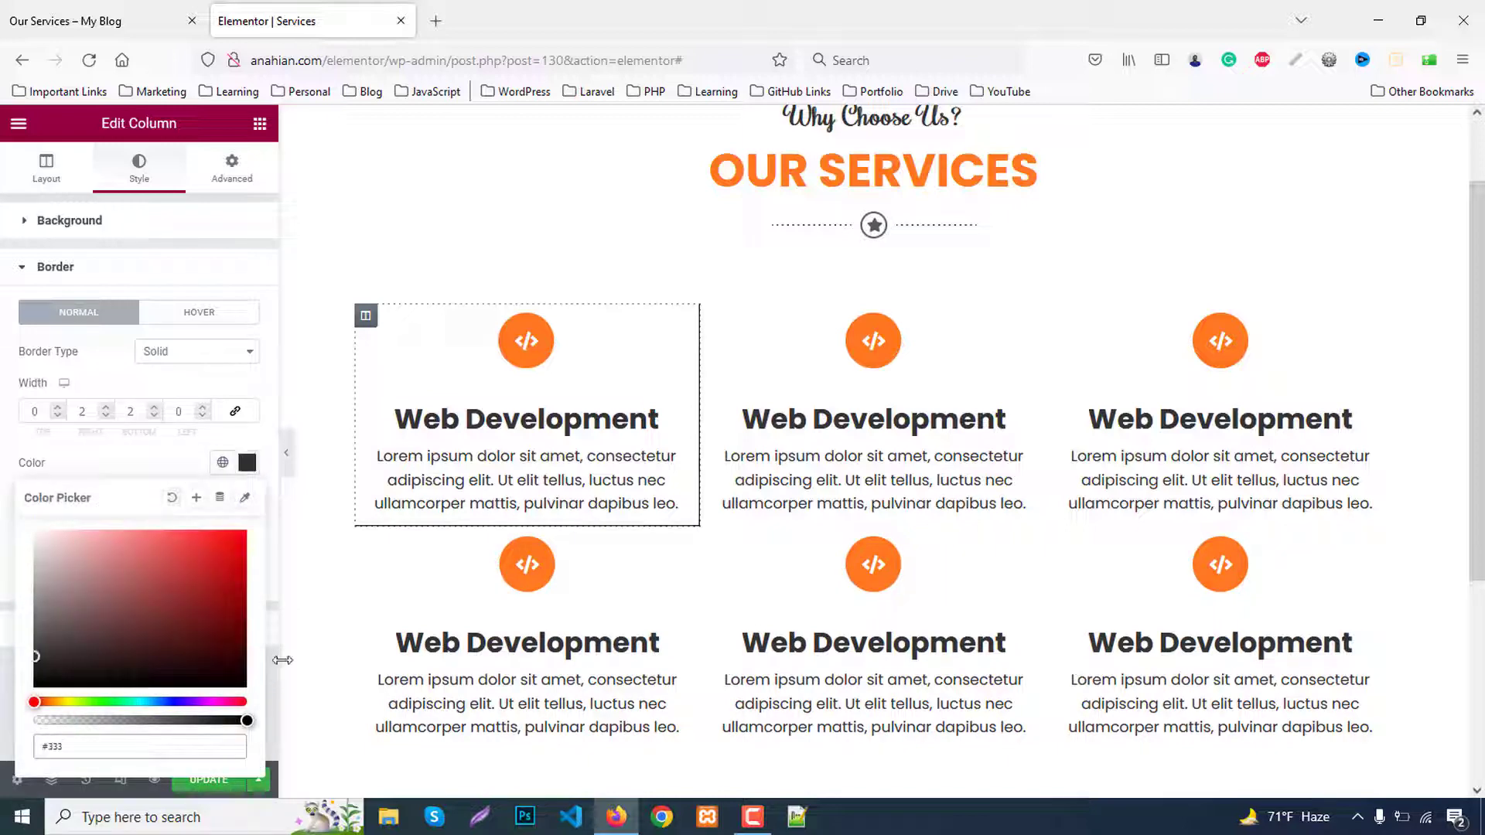
click(286, 453)
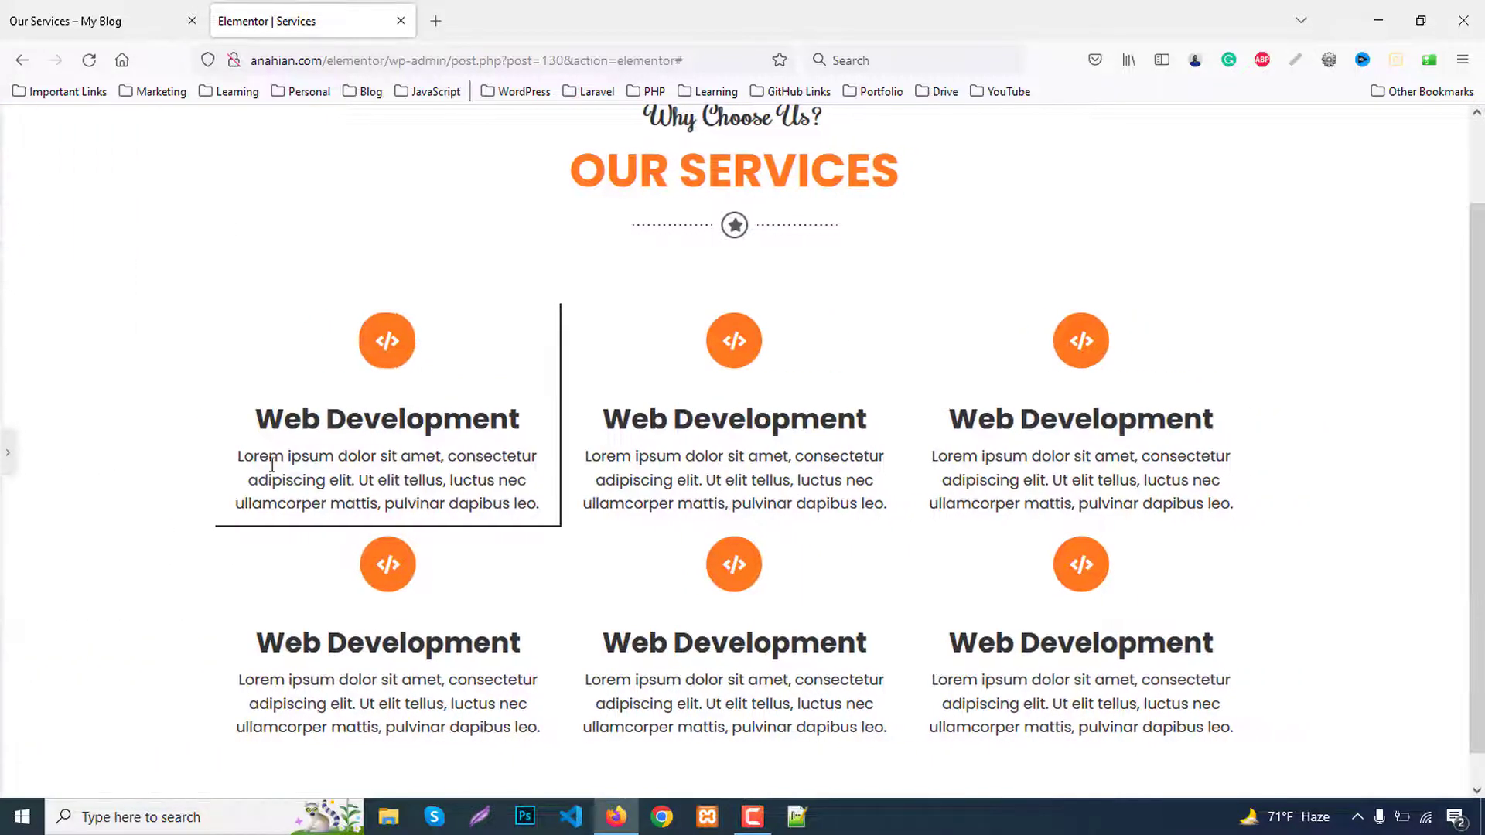
click(7, 452)
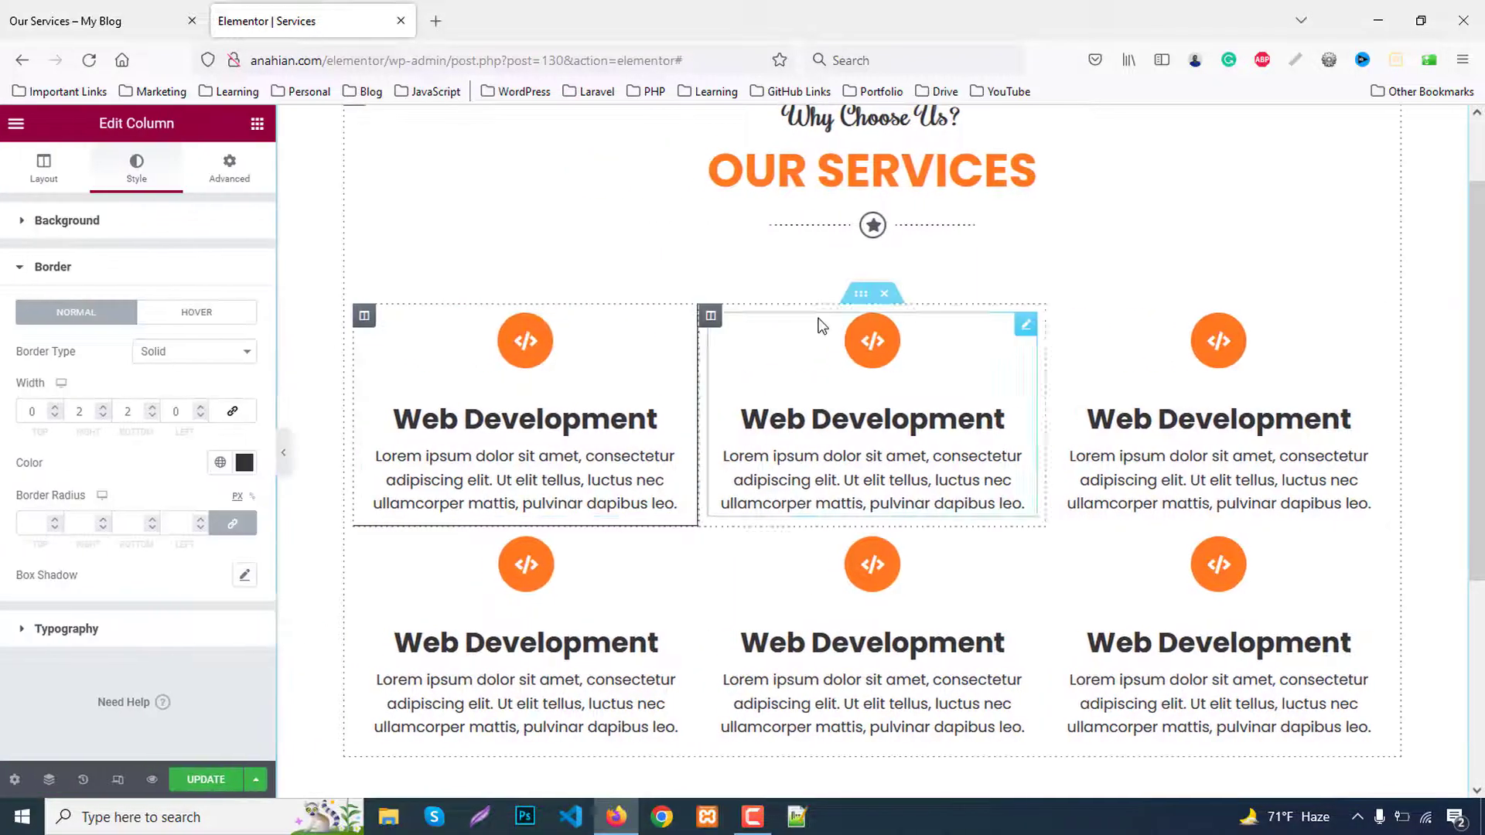
Set the border type of the middle column in the upper row to Solid
click(711, 315)
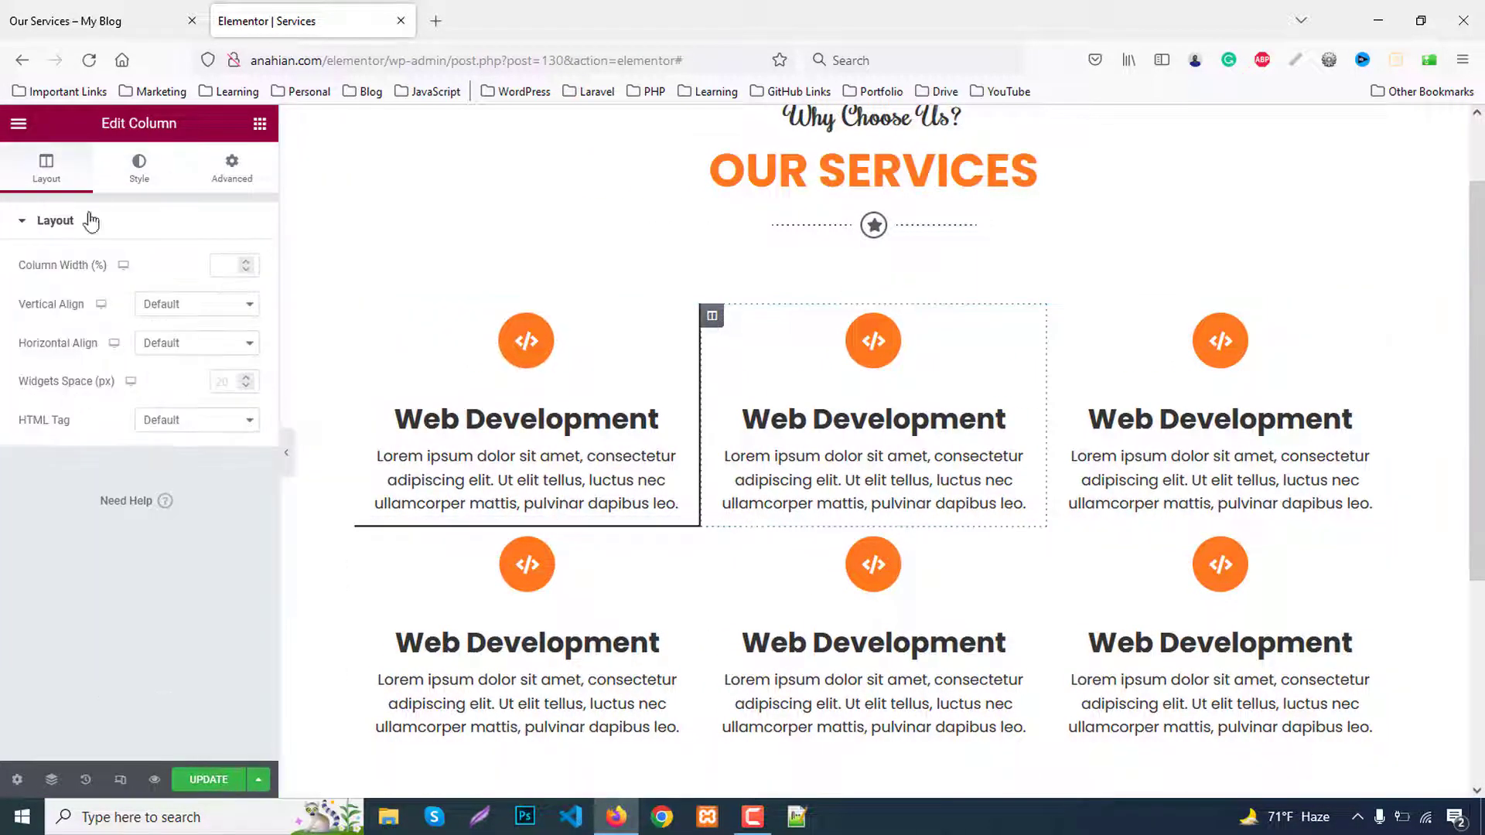
click(130, 184)
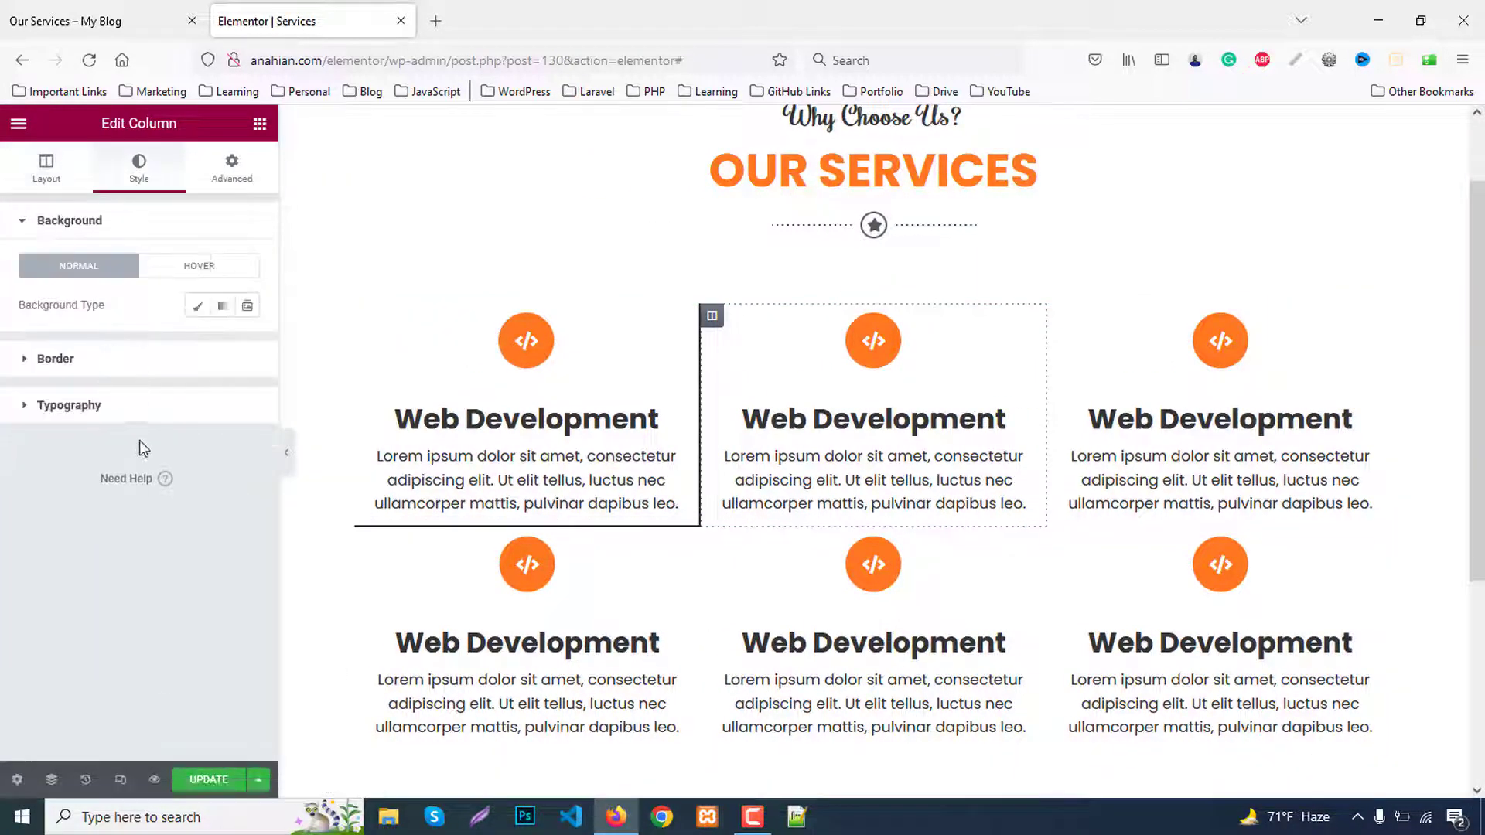
click(105, 362)
click(168, 366)
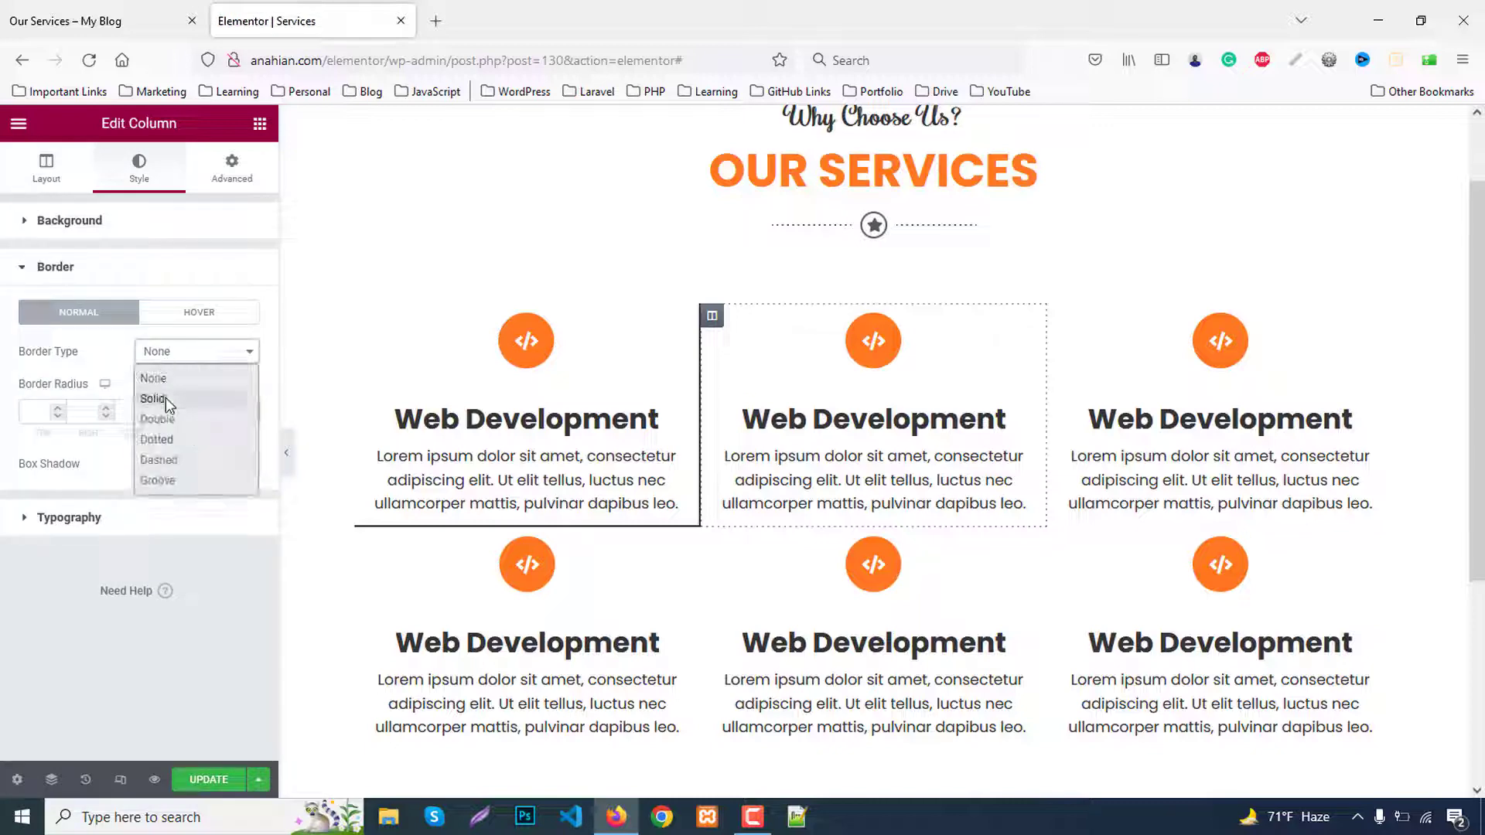
click(157, 396)
Unlink the middle column's border widths, set the bottom and right sides to 2, and preview the grid
click(236, 410)
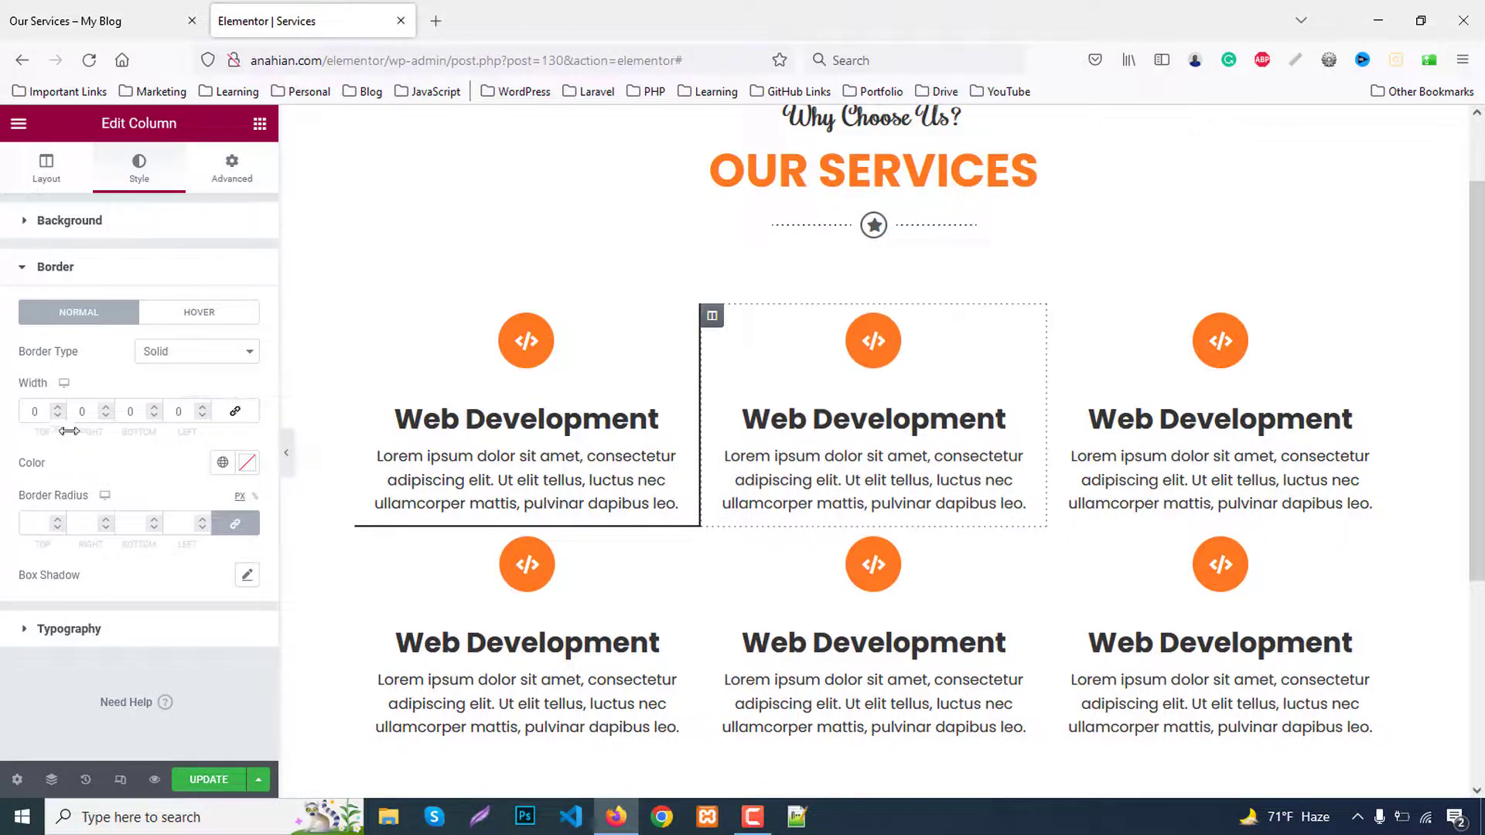
double_click(130, 412)
text(2)
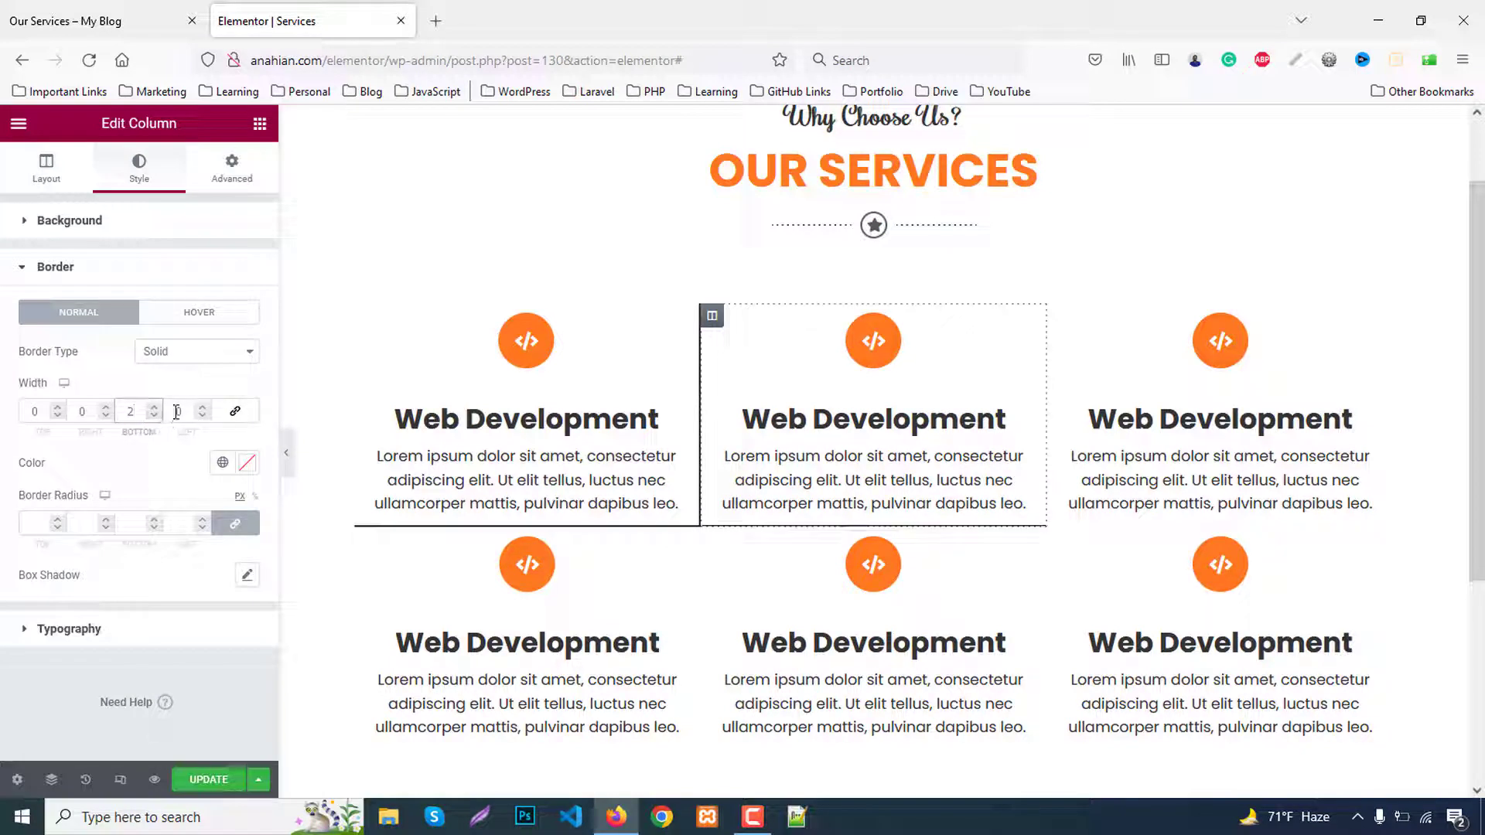
double_click(80, 412)
text(2)
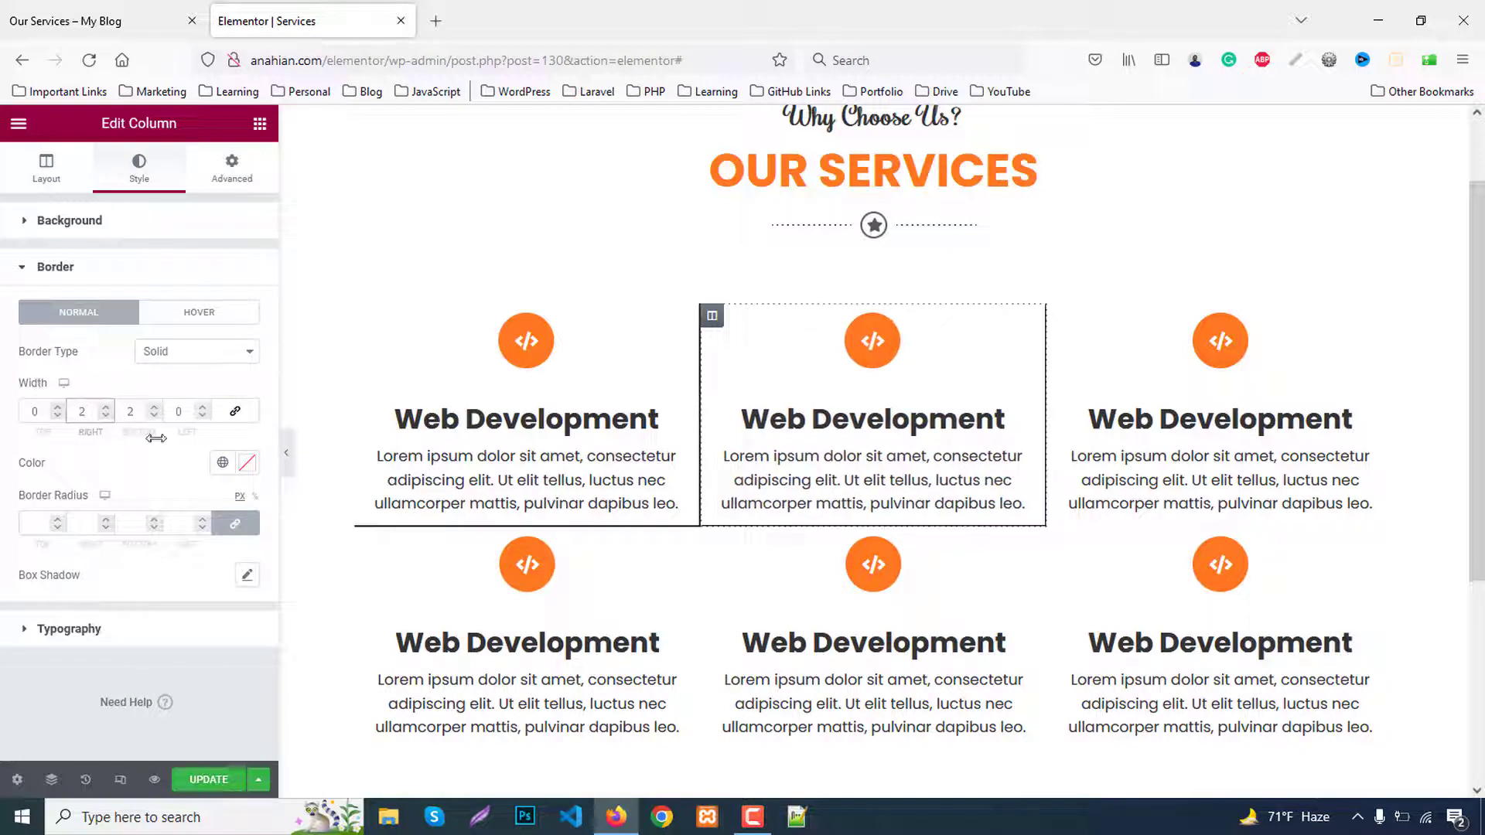
click(287, 452)
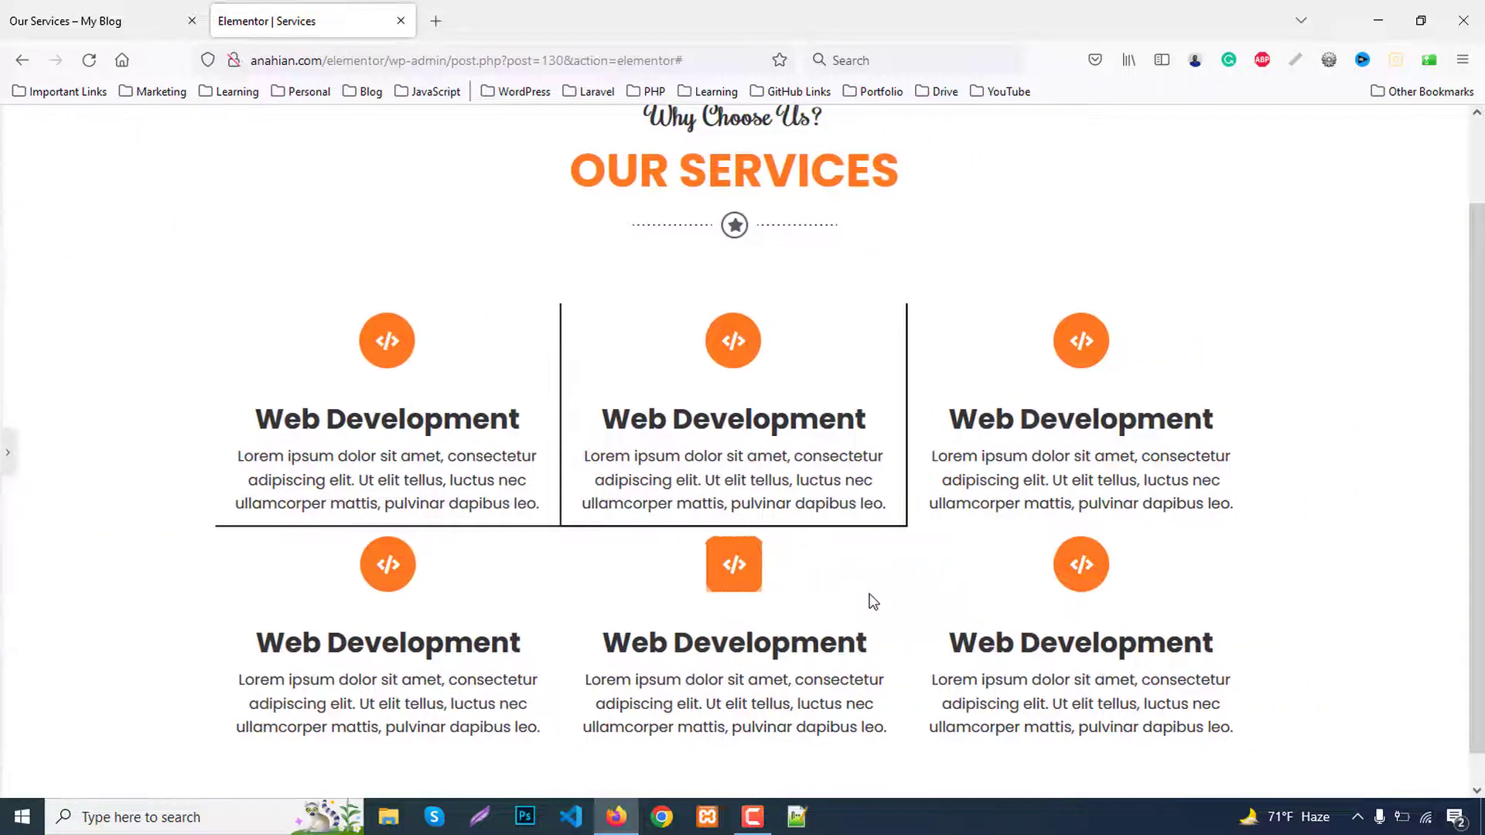
click(8, 453)
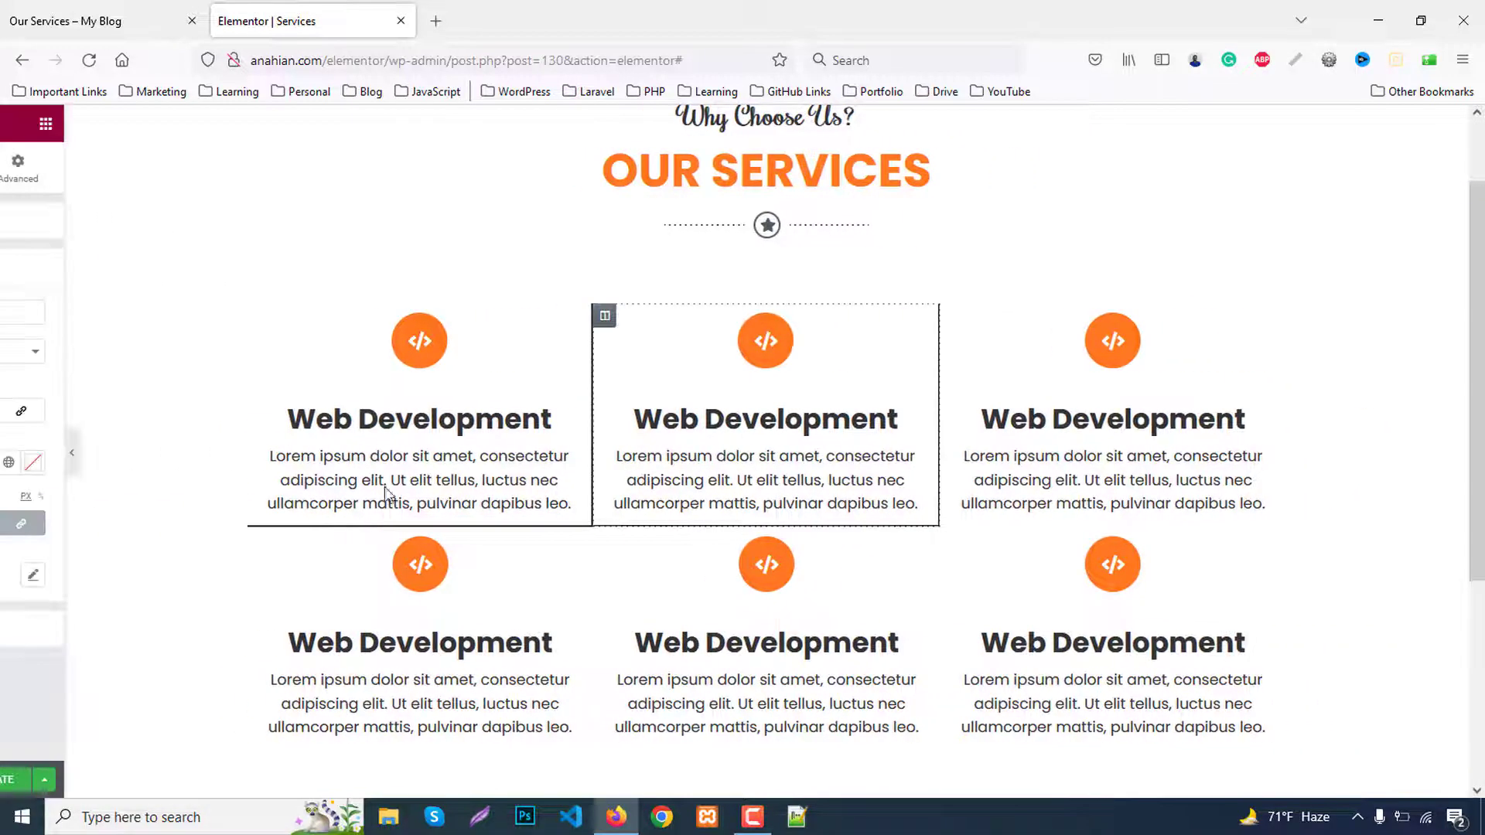
Give the third column of the upper row a Solid border with a width of 2 on the bottom side only
click(1058, 316)
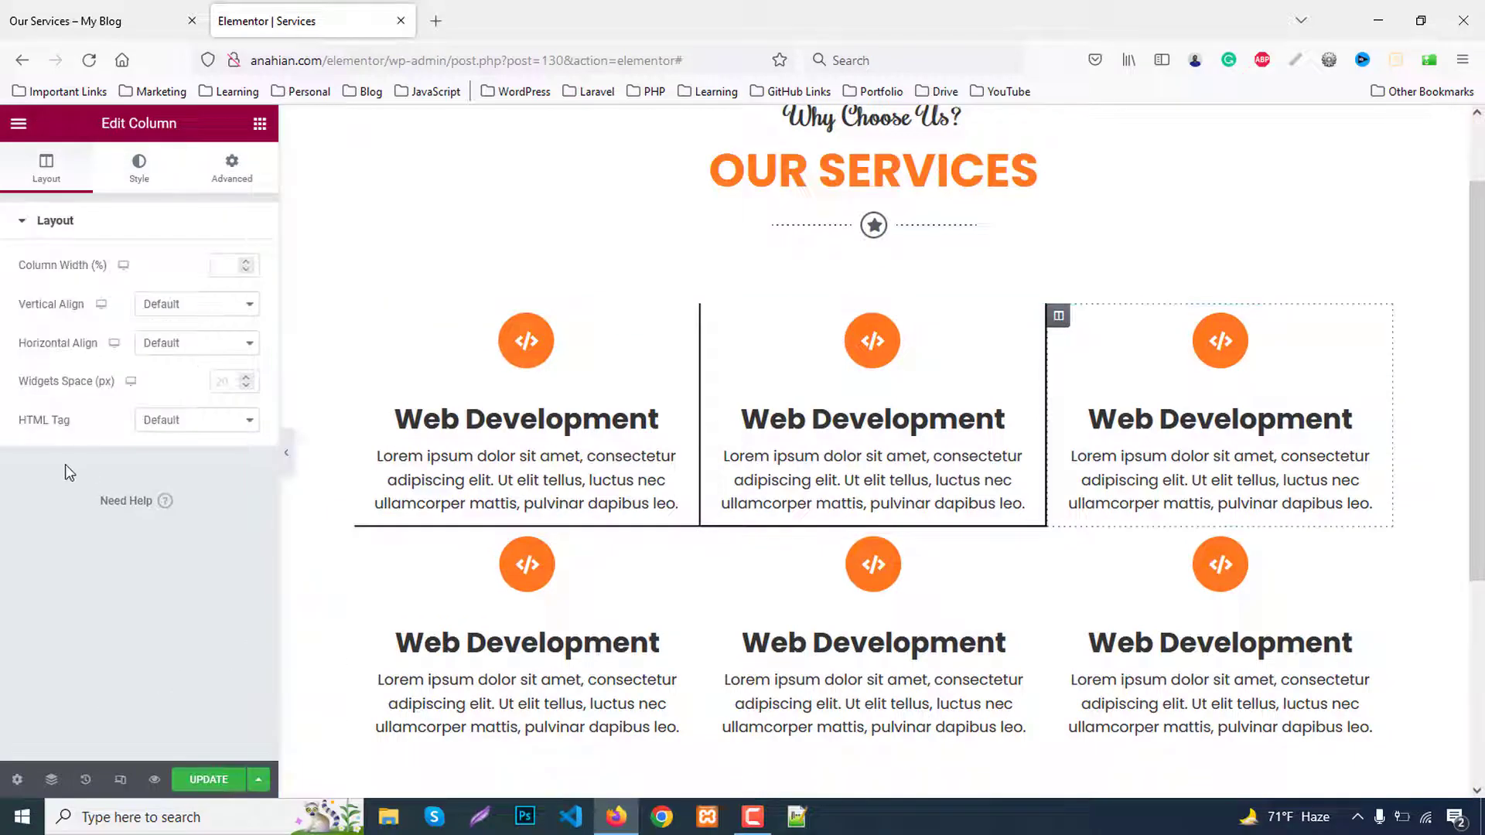
click(133, 184)
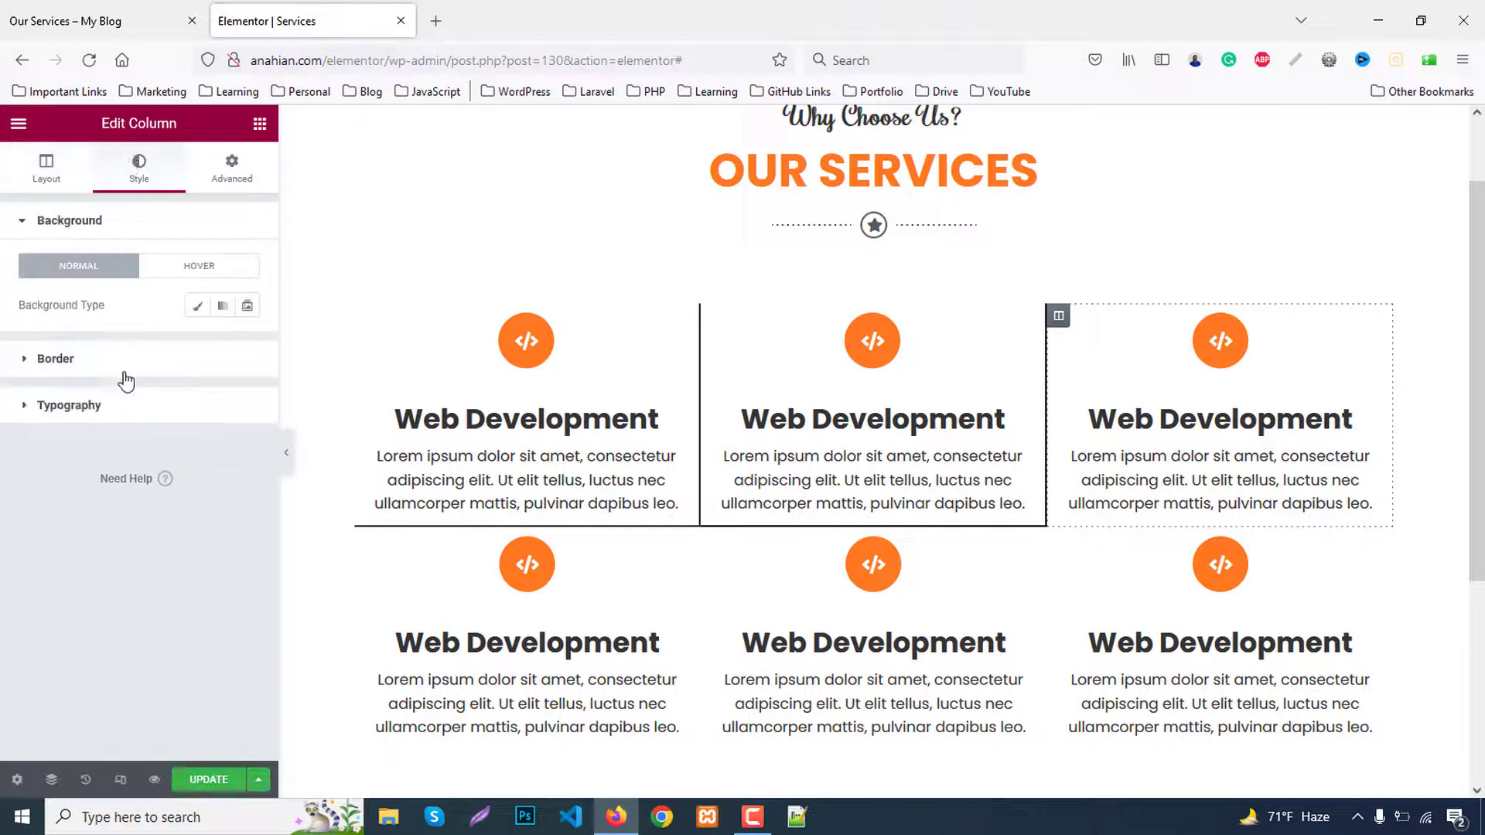
click(93, 362)
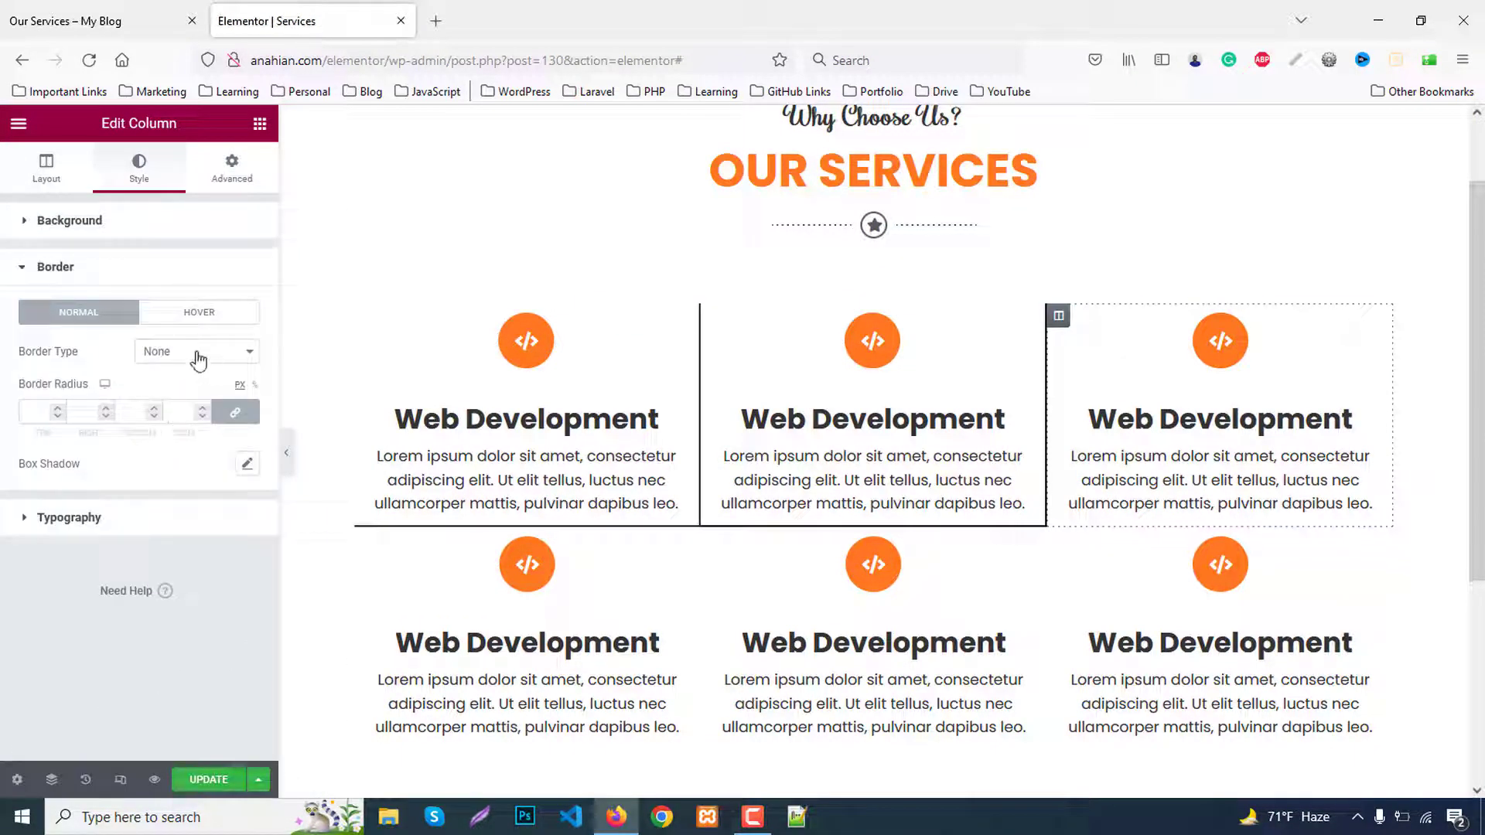
click(199, 354)
click(176, 393)
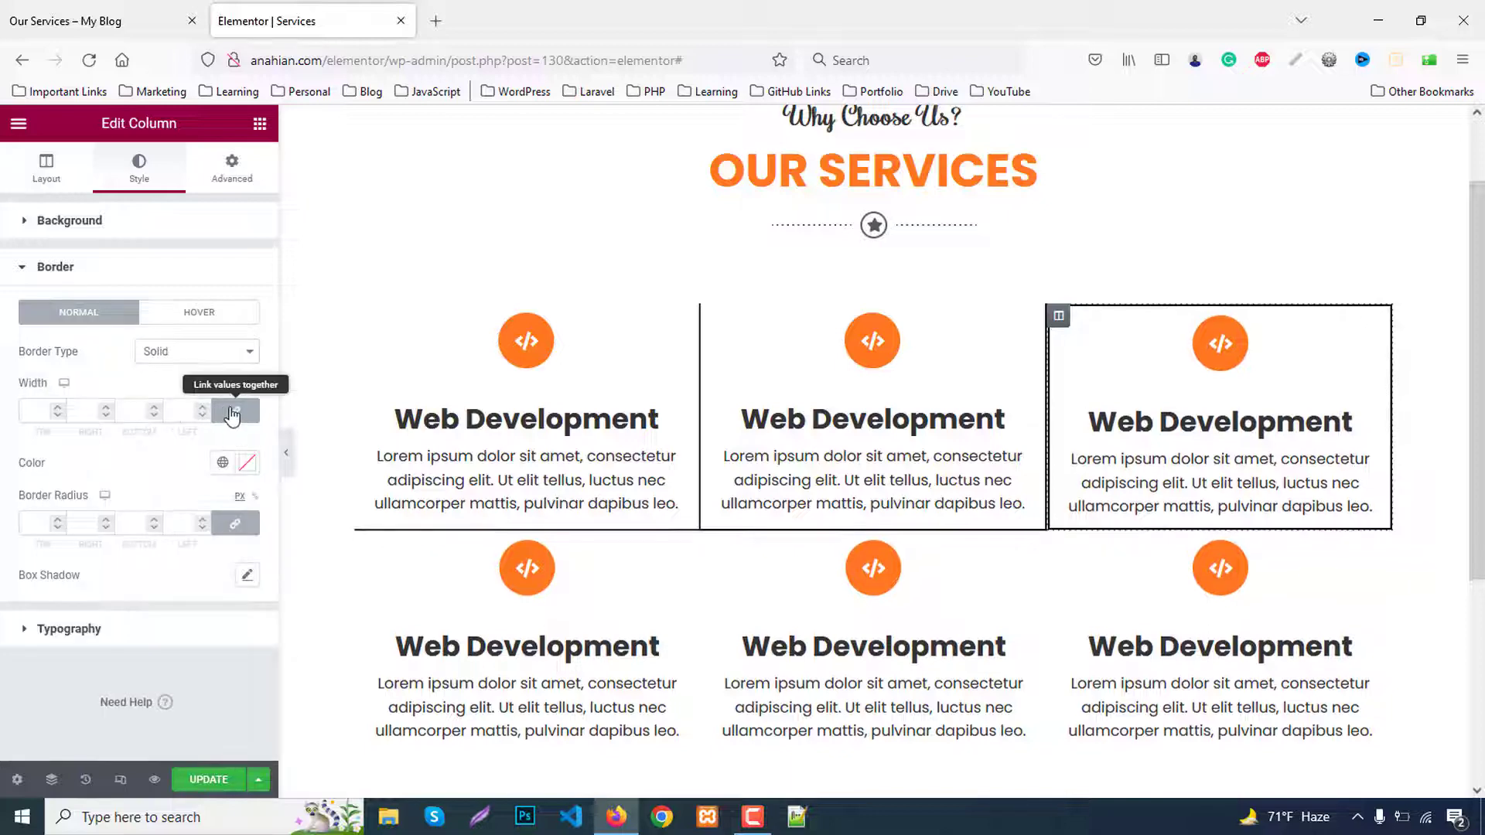
click(232, 413)
double_click(137, 414)
text(2)
Check the finished page and give the lower row's first column a Solid border with a width of 2 on the right side only
scroll(491, 324, down, 3)
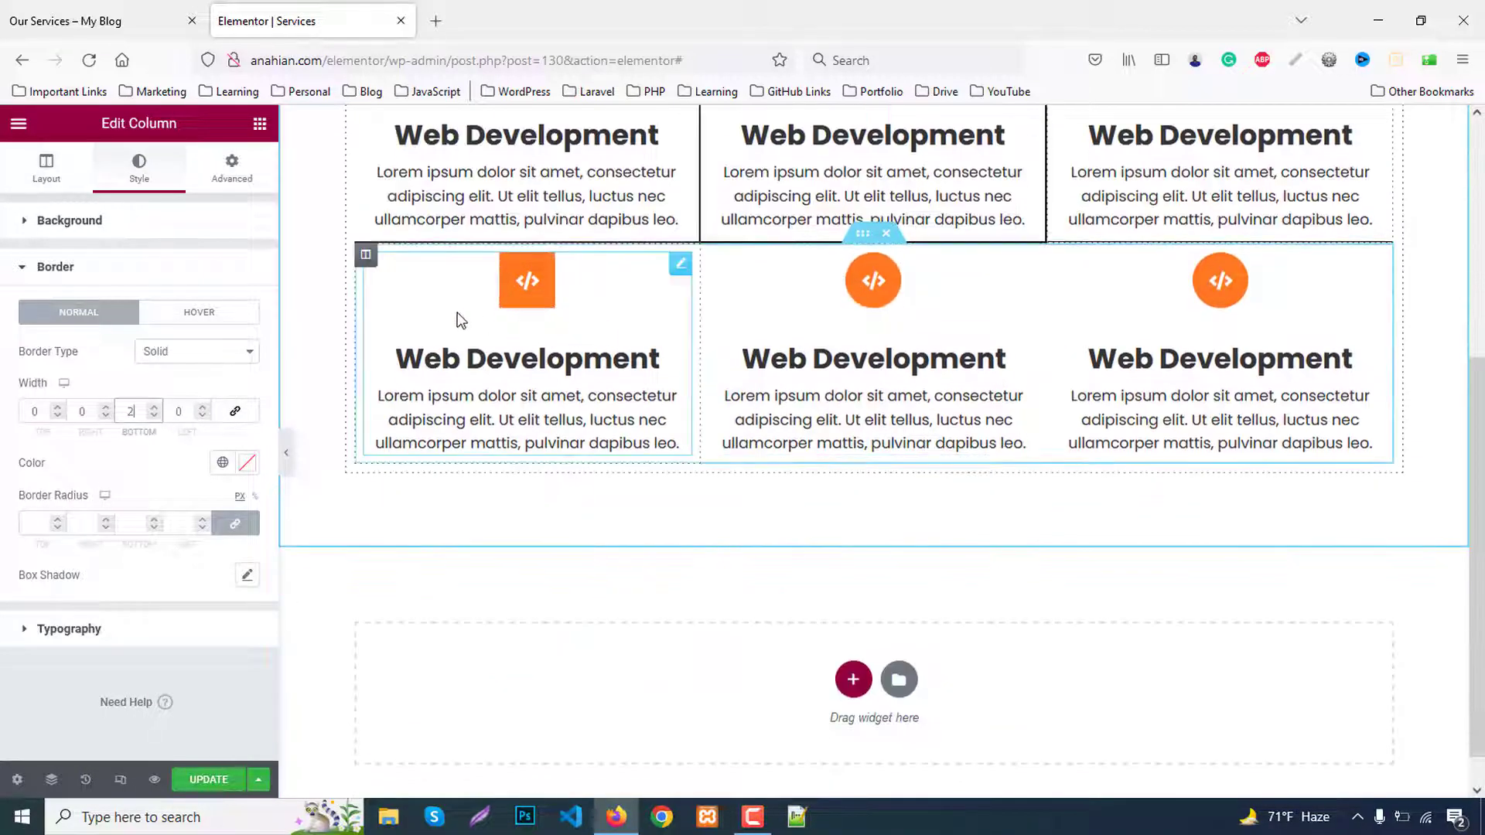
click(367, 258)
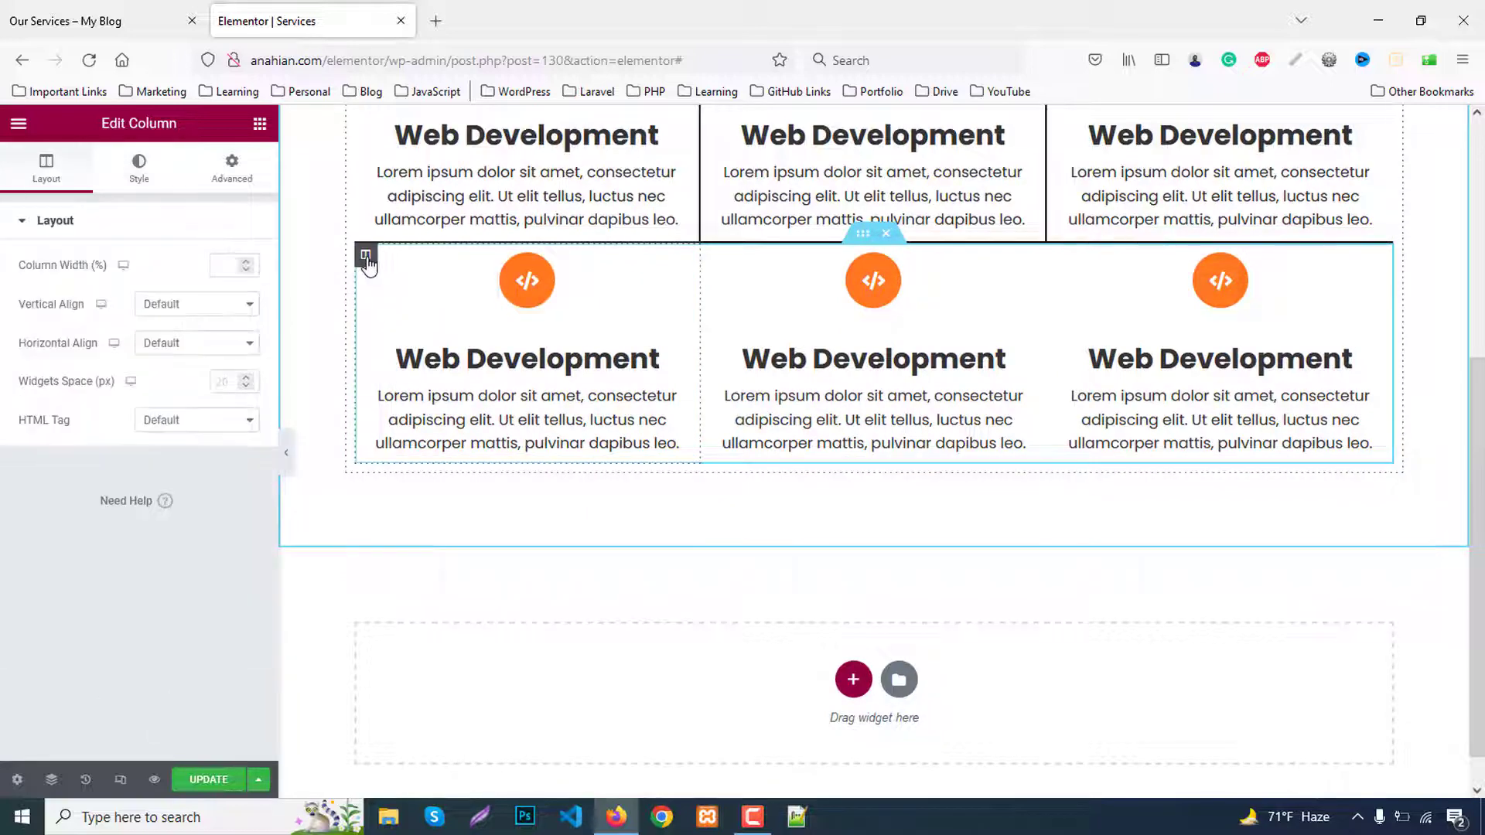
click(138, 166)
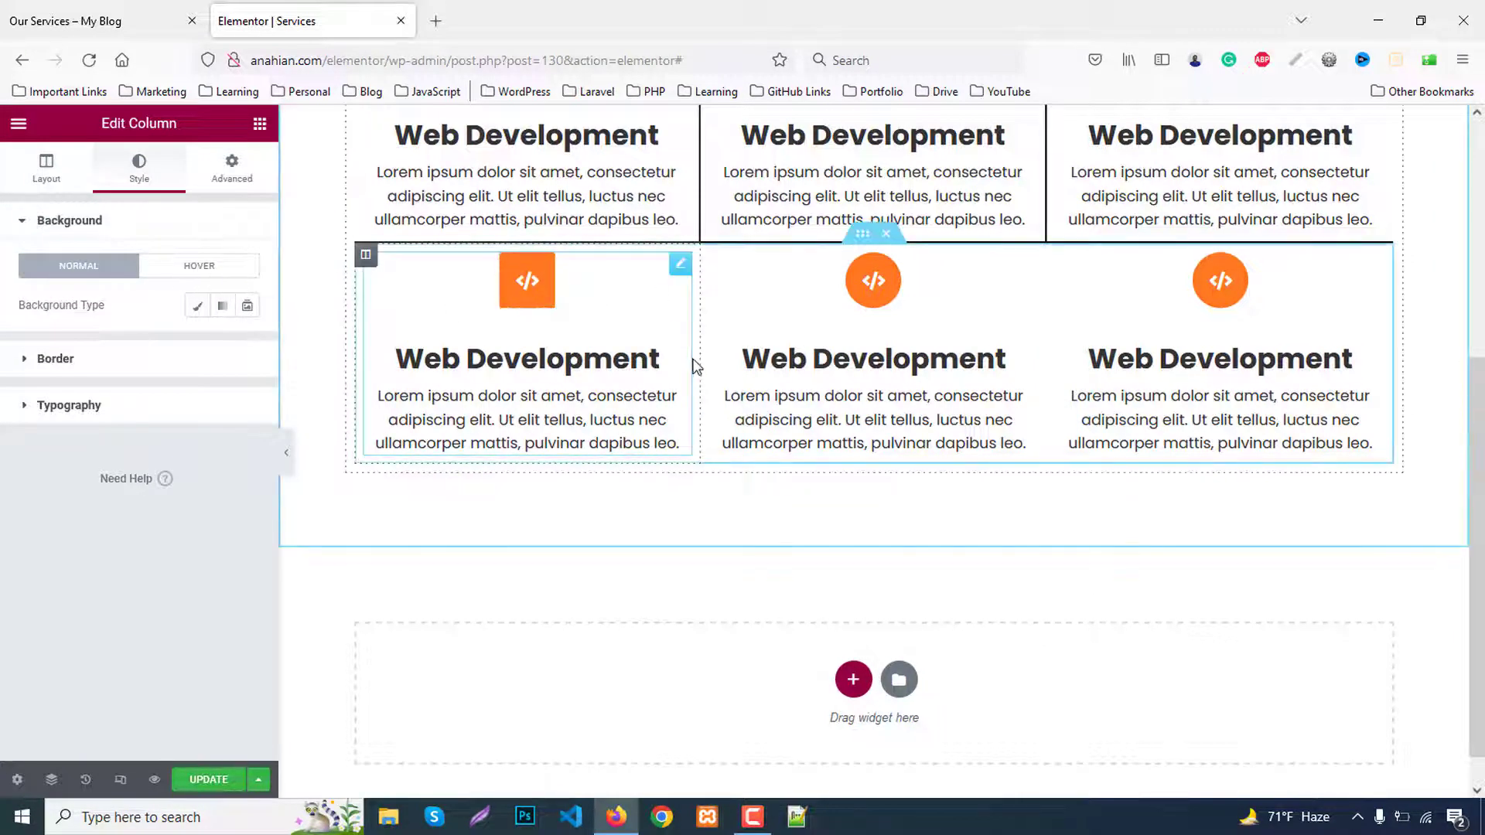
click(101, 21)
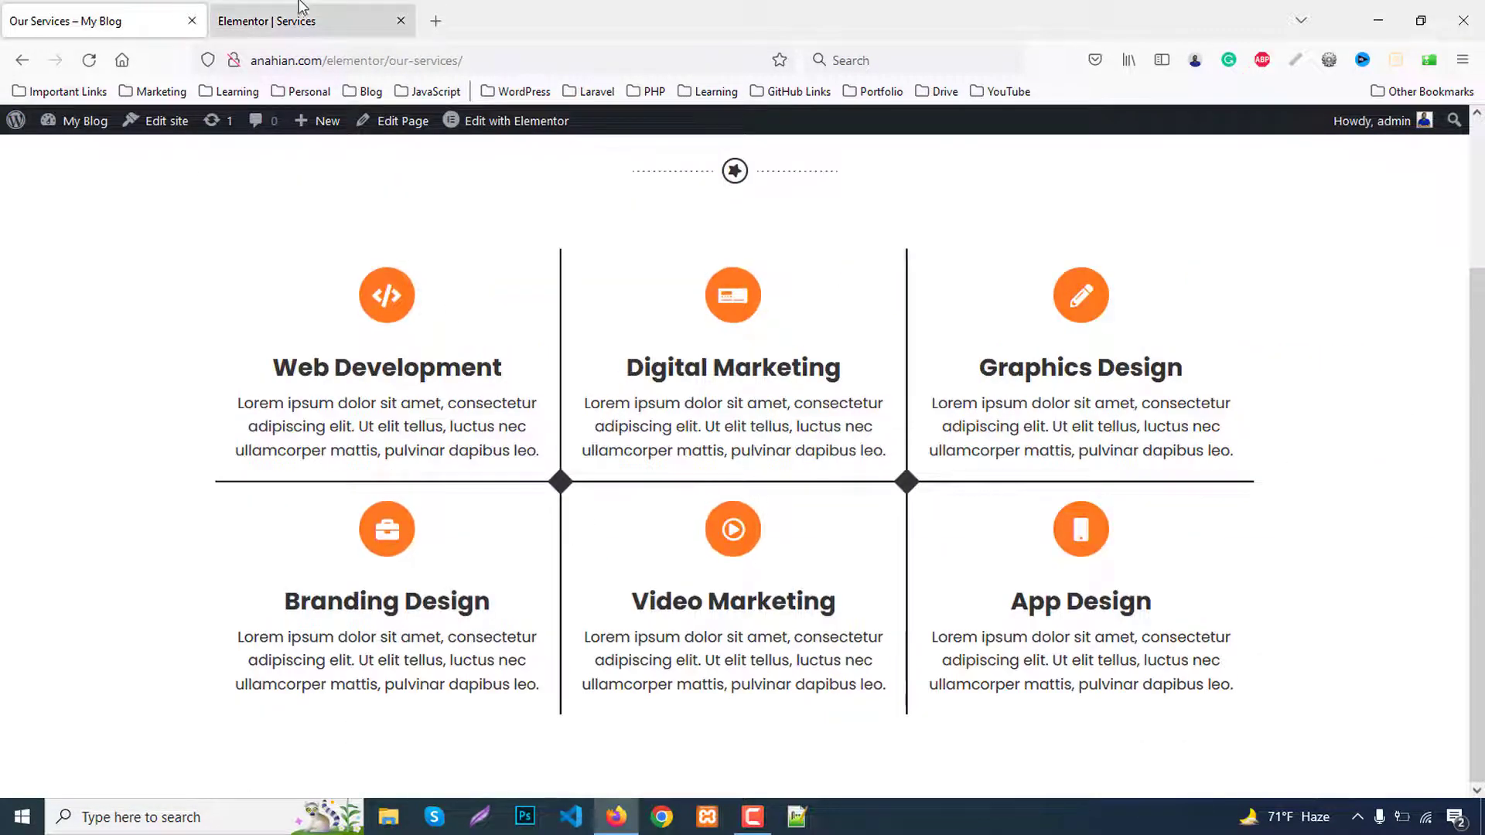
click(310, 21)
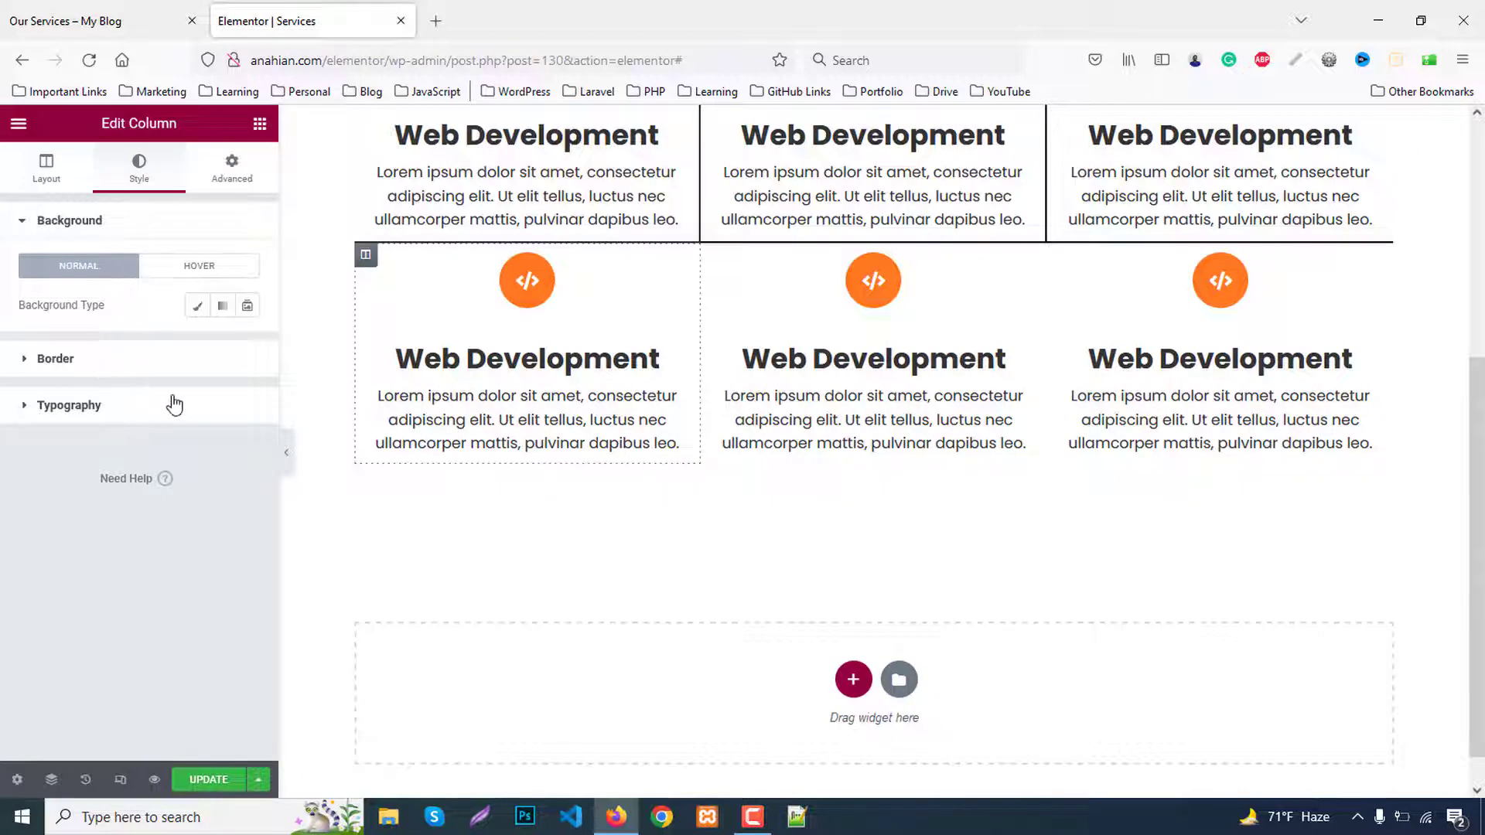
click(143, 371)
click(189, 351)
click(177, 399)
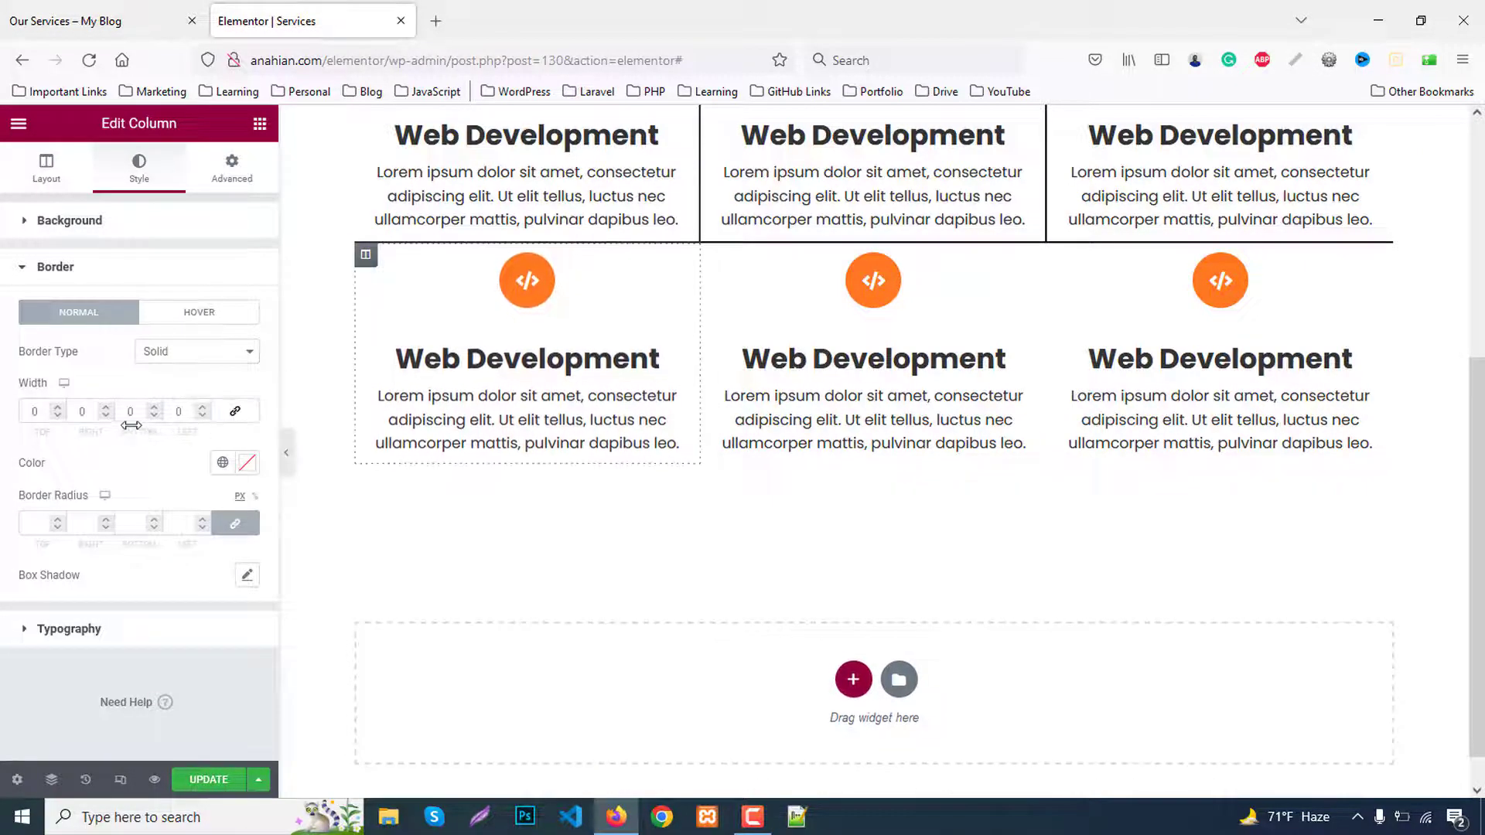
click(85, 410)
text(2)
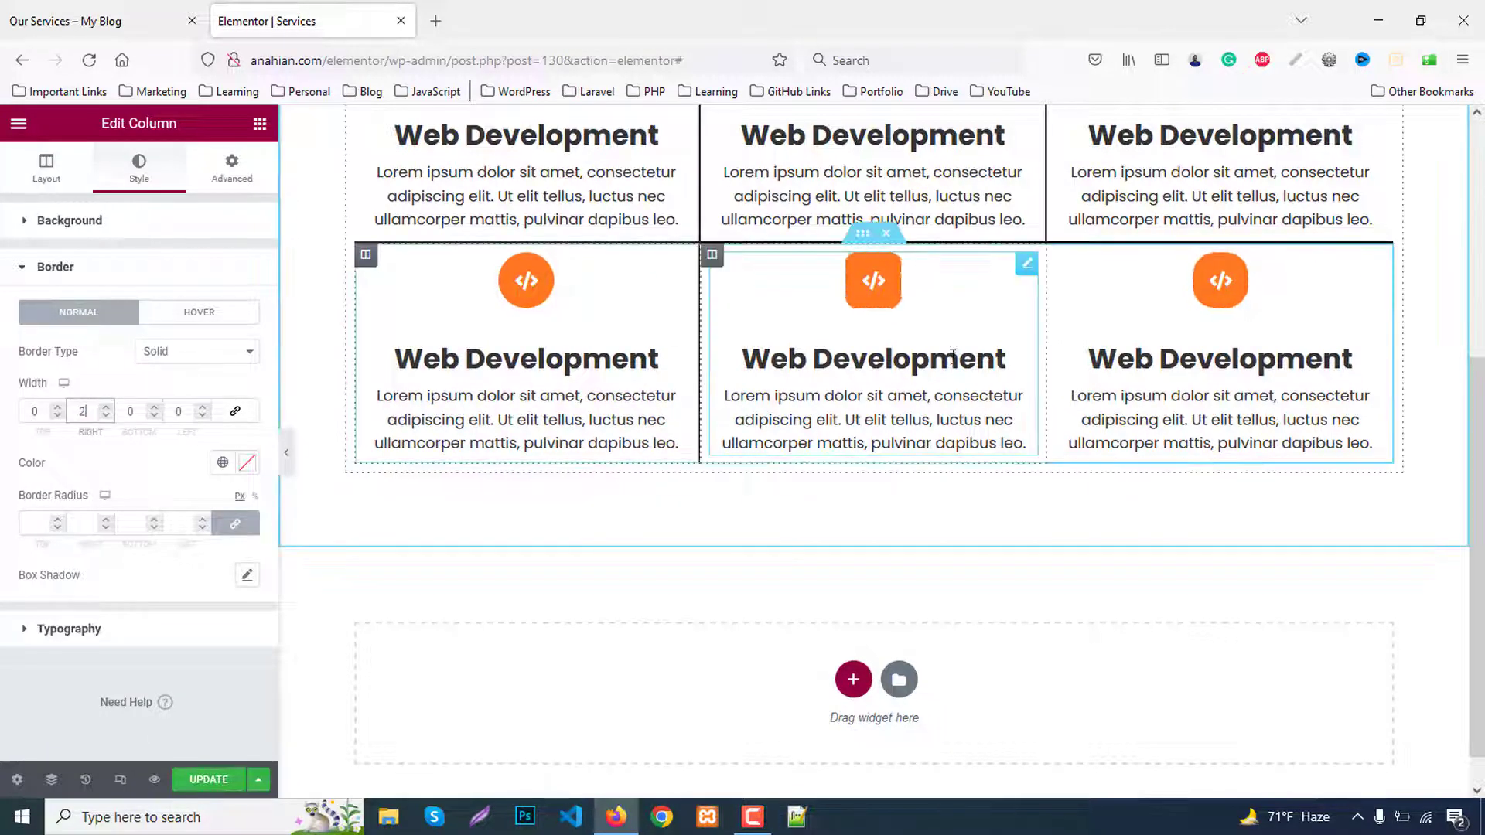
Give the lower row's middle column a Solid border, 2 wide on the right side only, in color #ddd
click(711, 257)
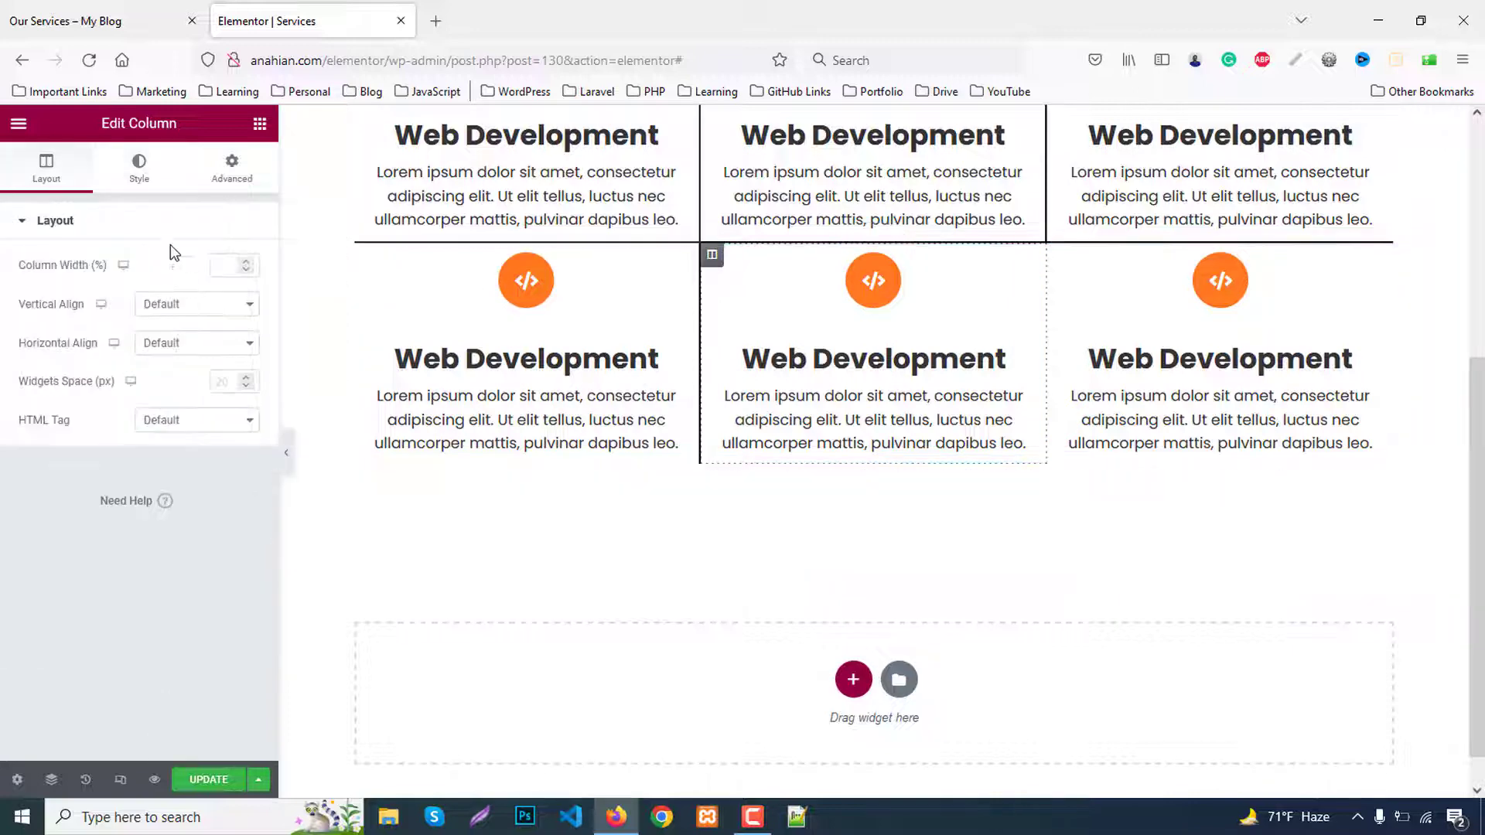
click(134, 168)
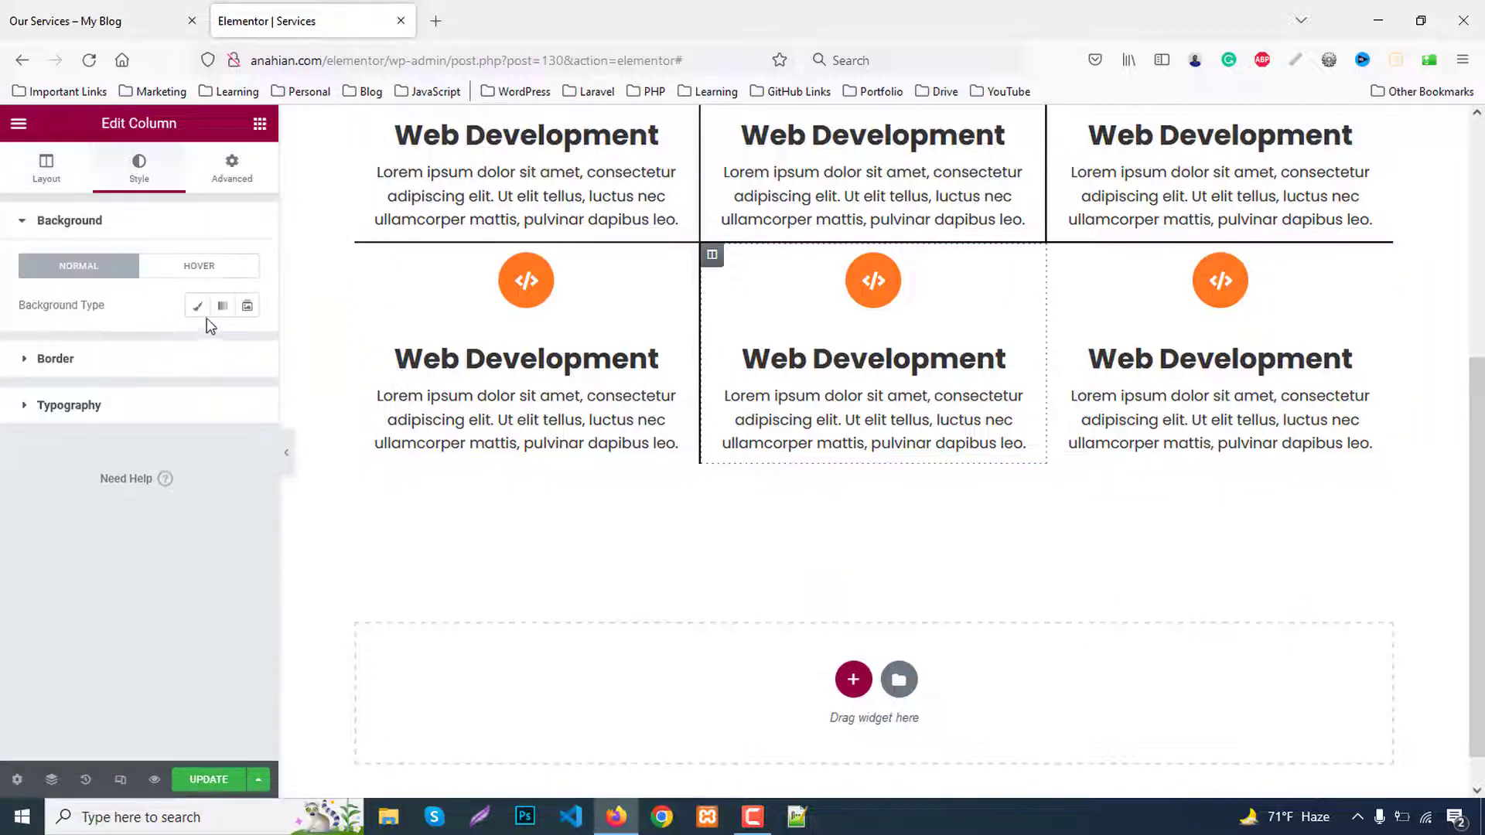
click(164, 358)
click(190, 352)
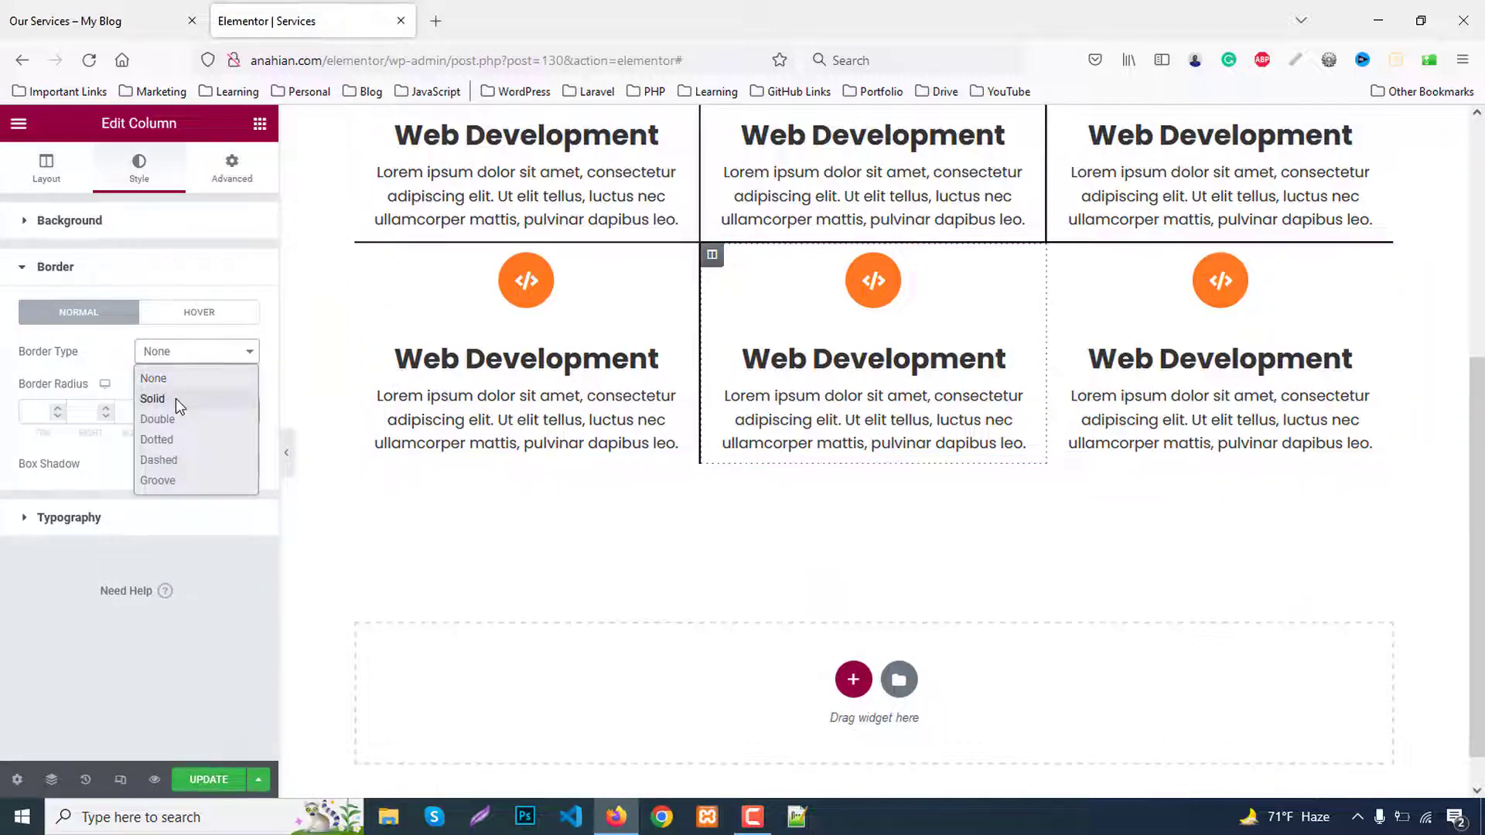
click(175, 398)
click(238, 414)
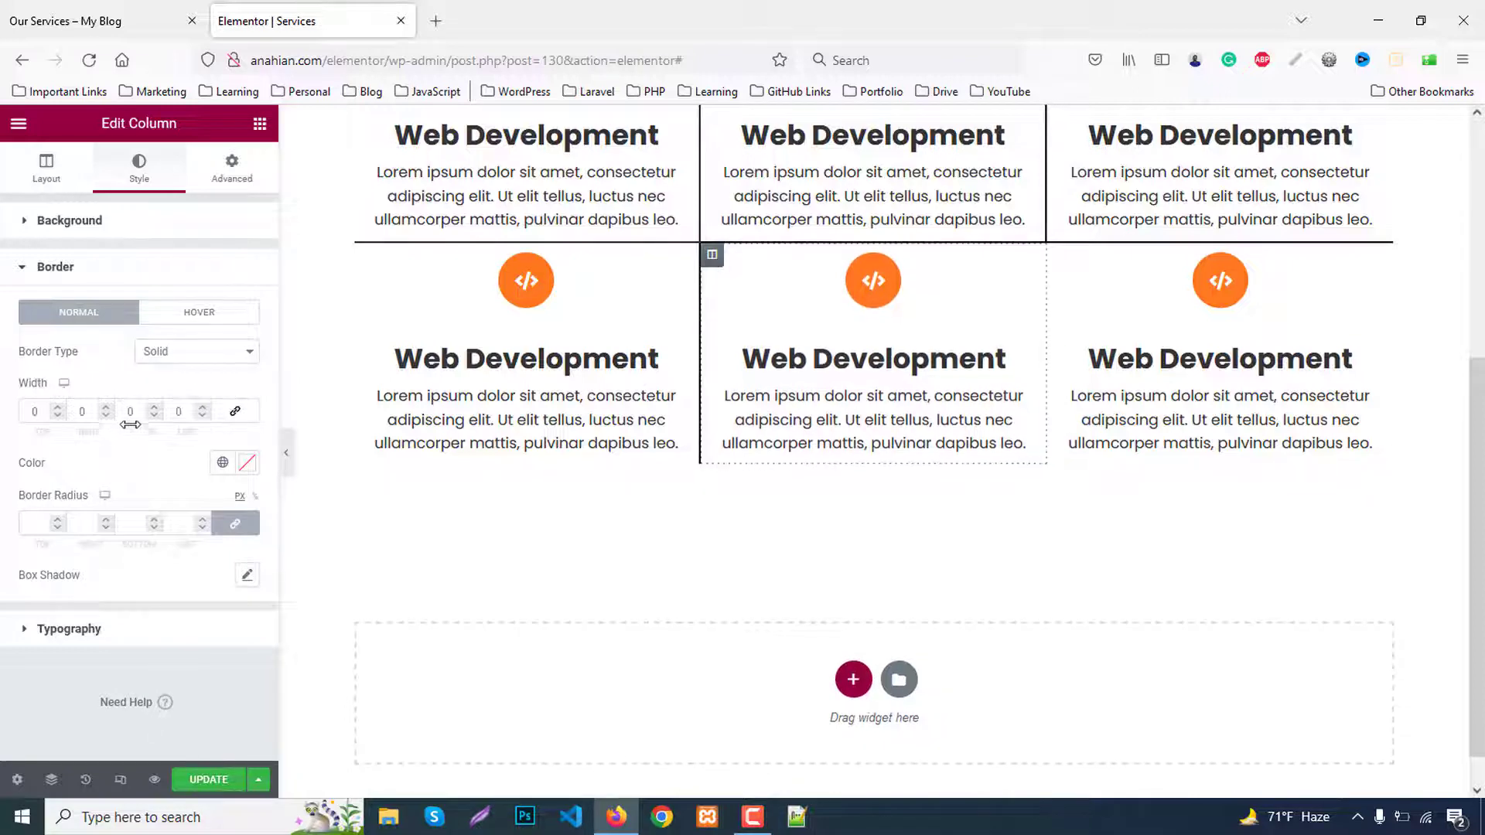
double_click(127, 411)
double_click(87, 410)
text(2)
click(247, 462)
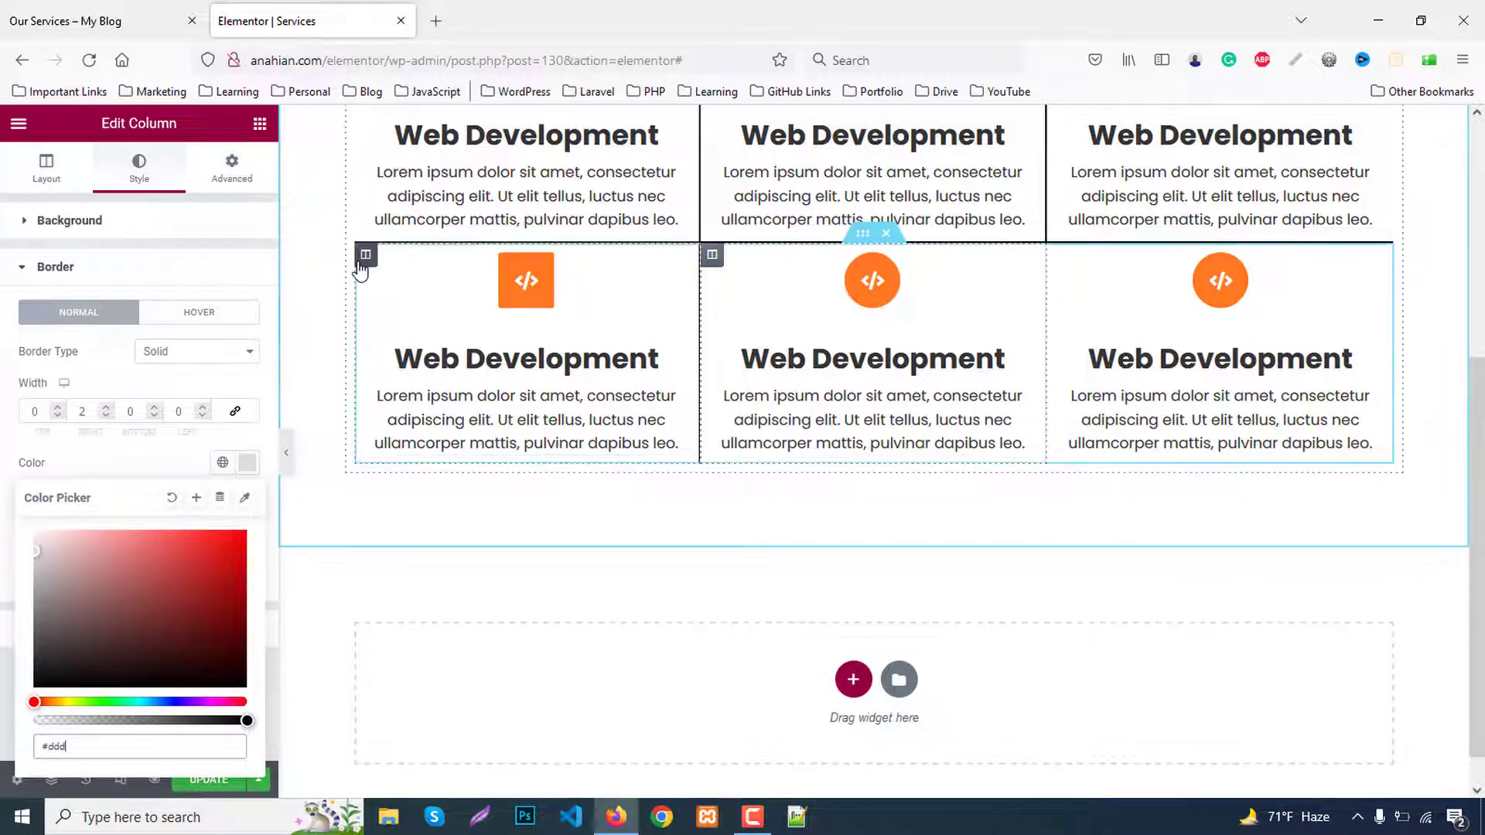
Set the border color of the lower row's first column to #333
click(139, 186)
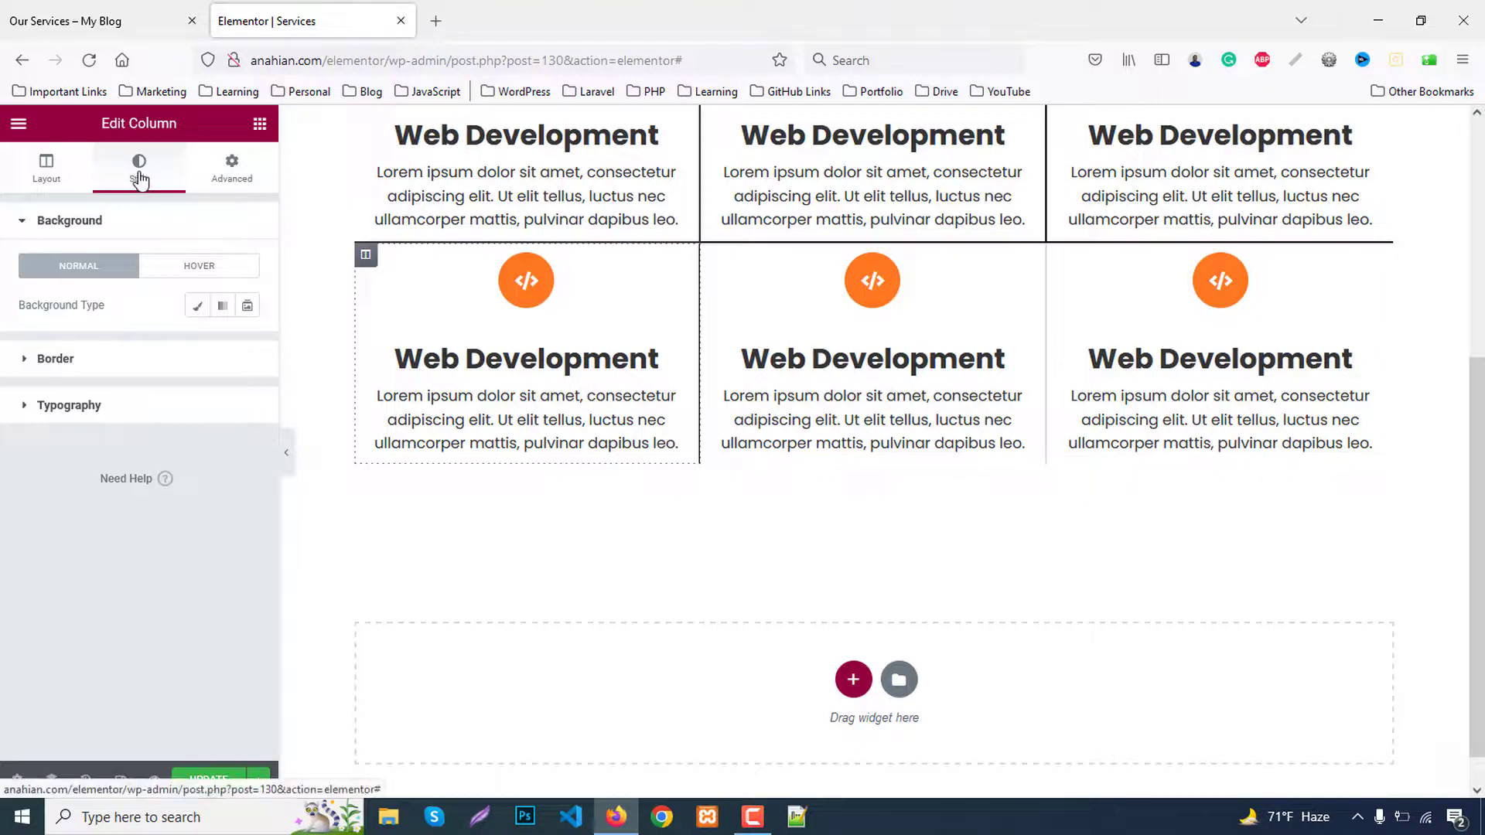
click(79, 355)
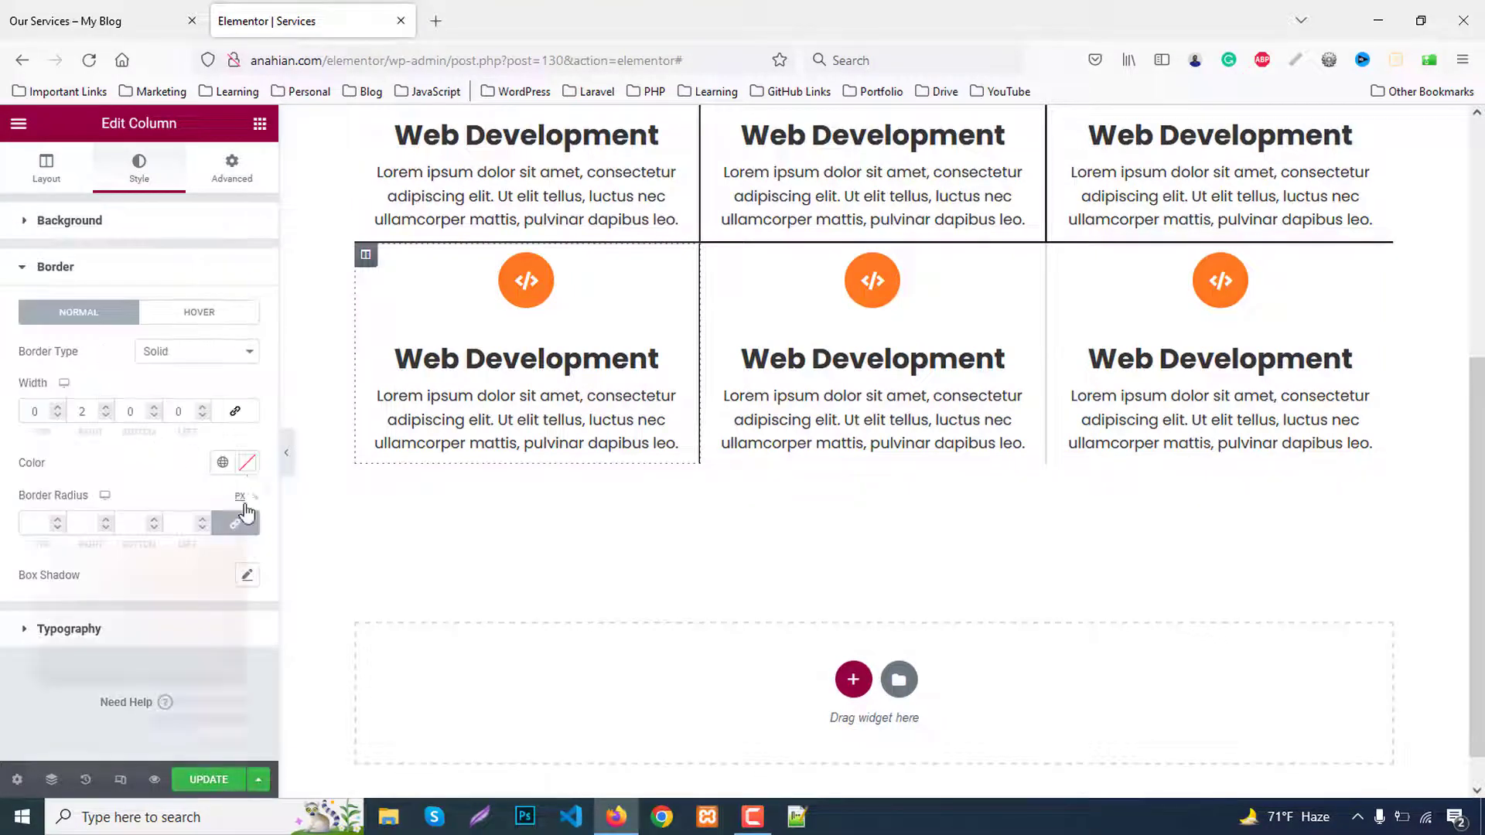
click(247, 463)
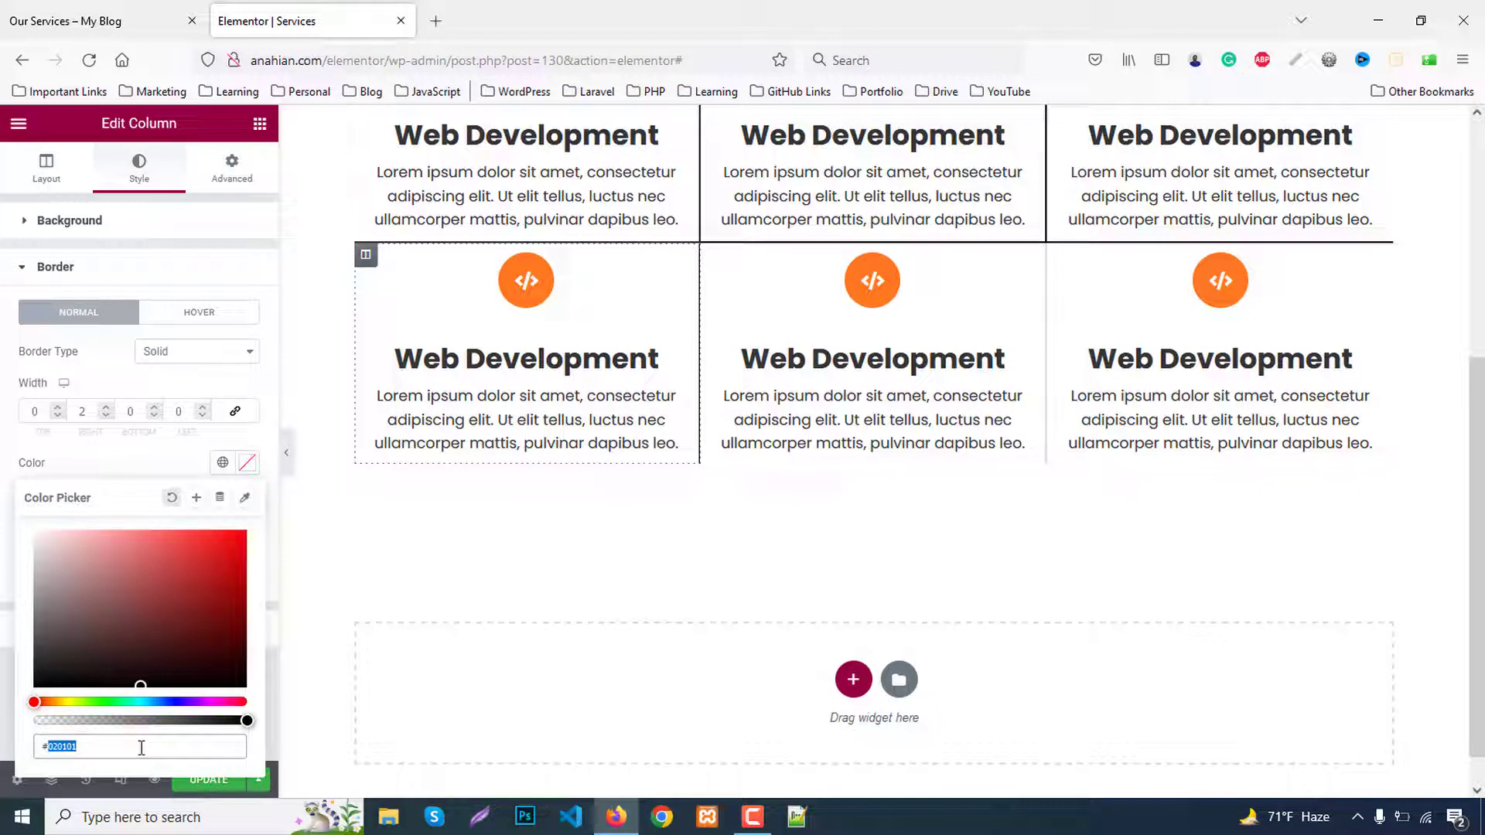
text(#333)
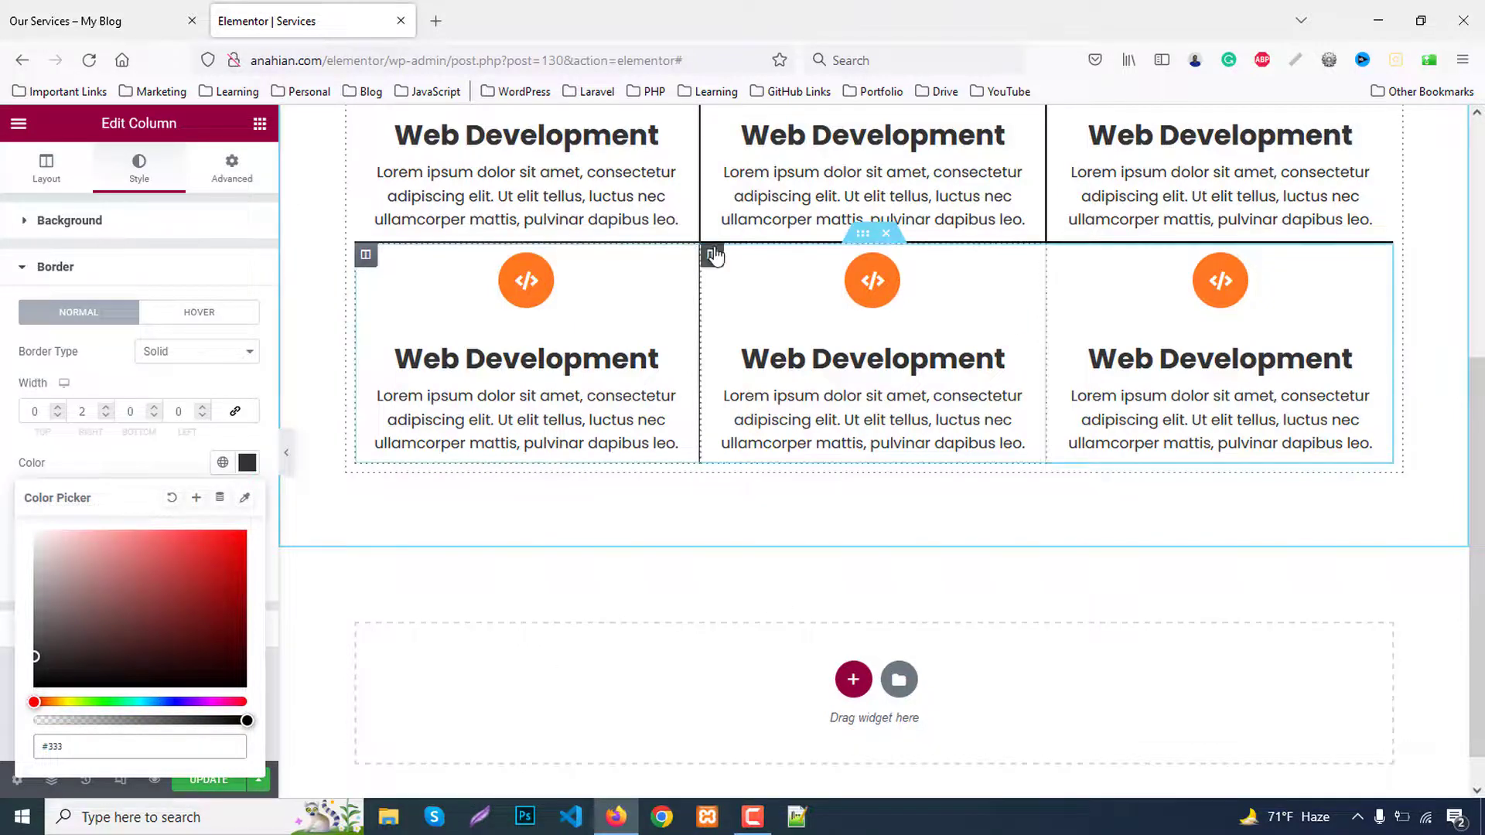
Change the border color of the lower row's middle column to #333
click(140, 171)
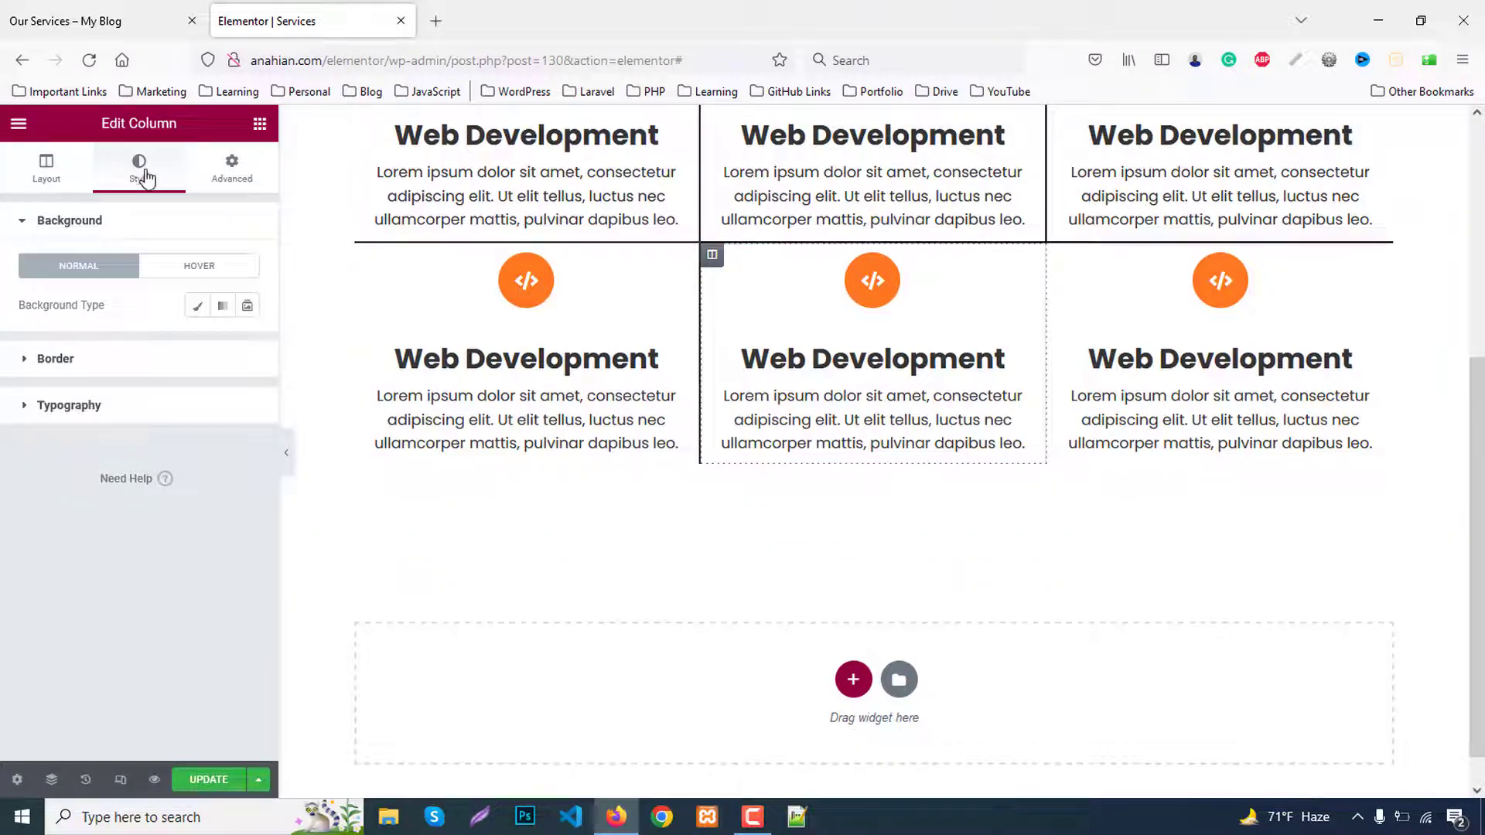
click(102, 367)
click(247, 462)
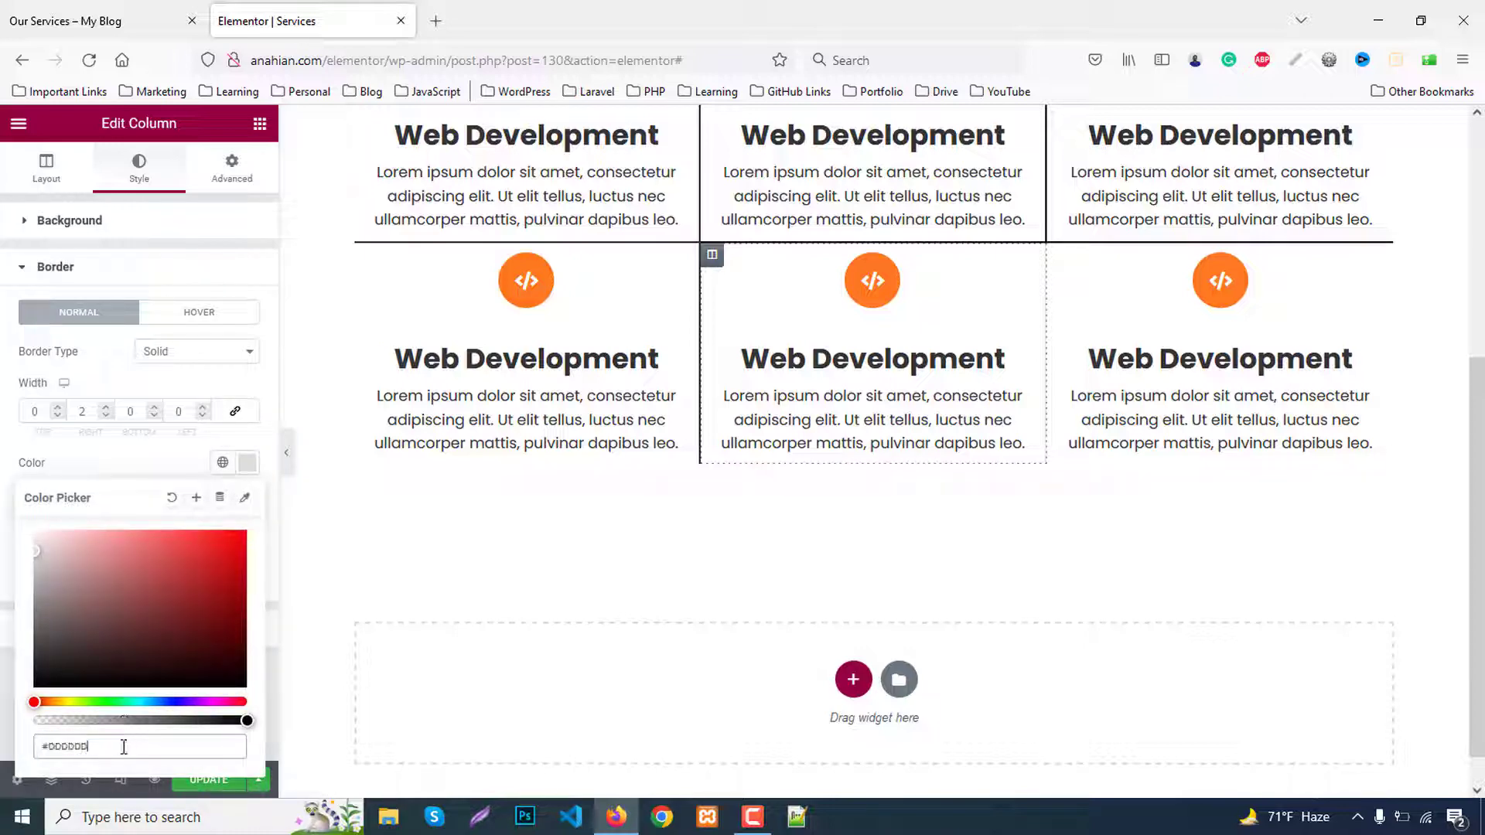
text(#333)
Set the border color of the upper row's third column to #333
scroll(1013, 387, up, 3)
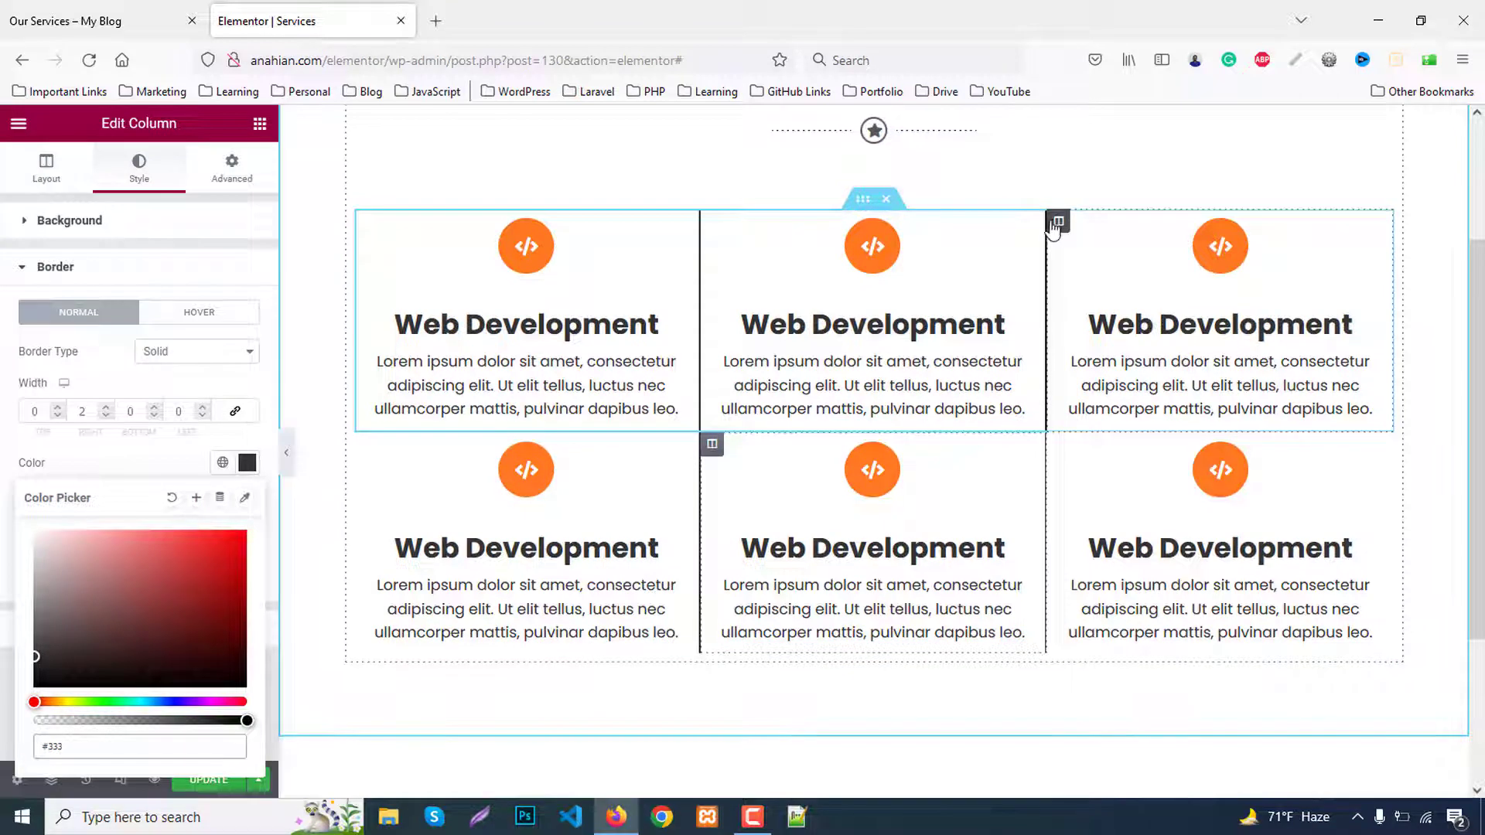
click(139, 164)
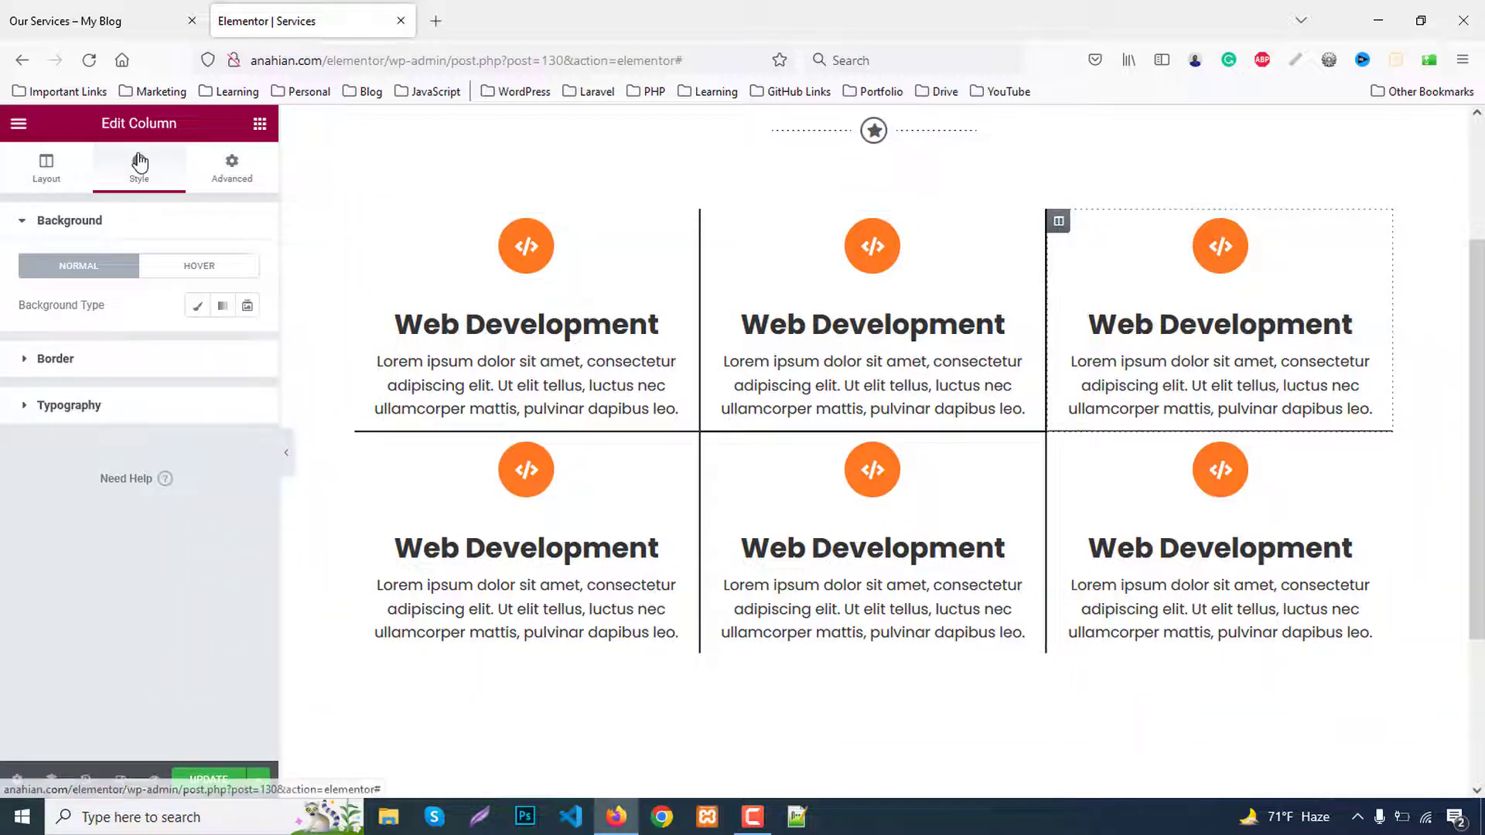
click(106, 354)
click(247, 464)
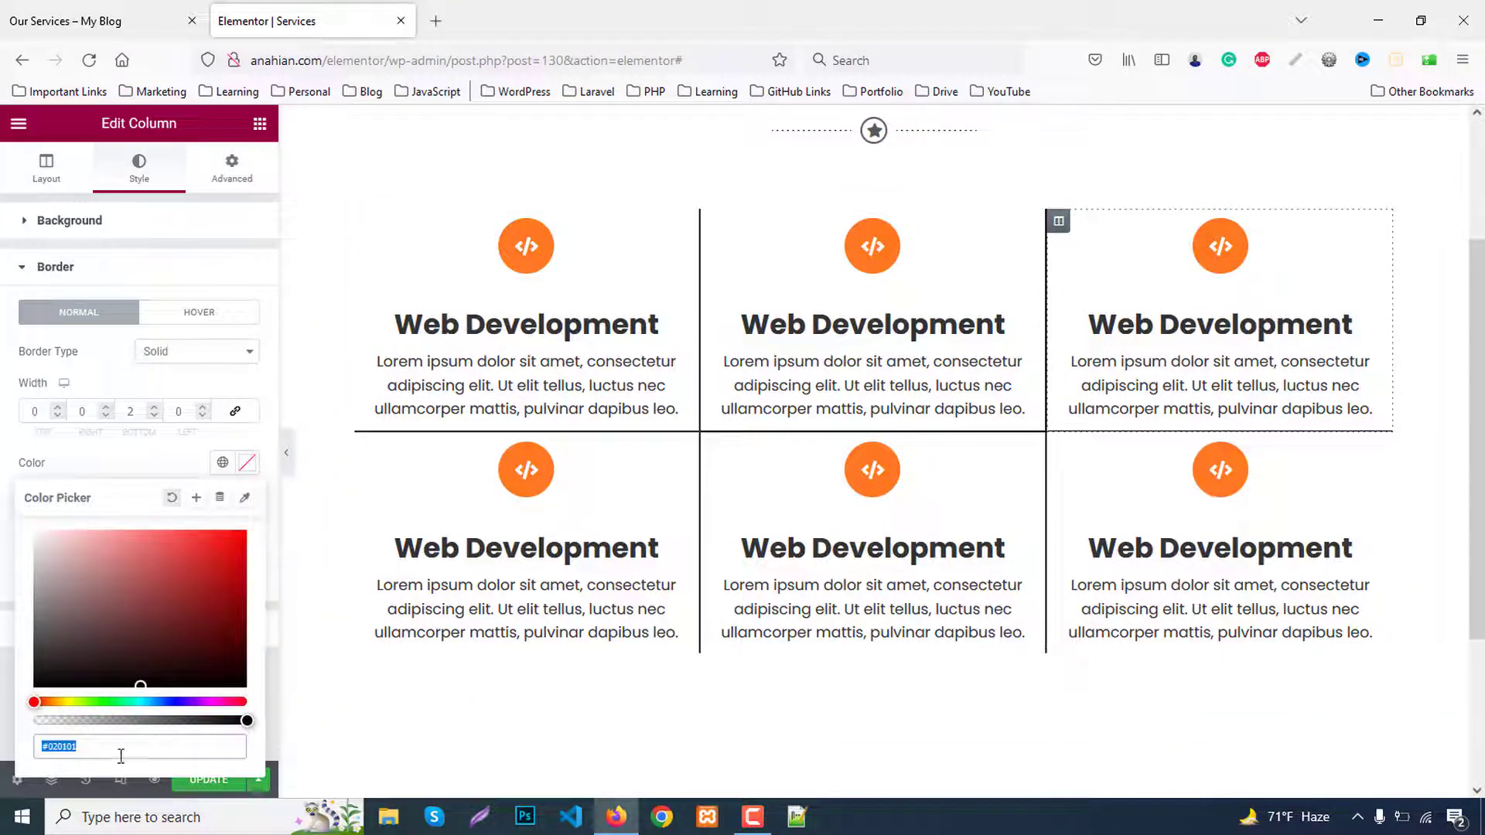
text(#333)
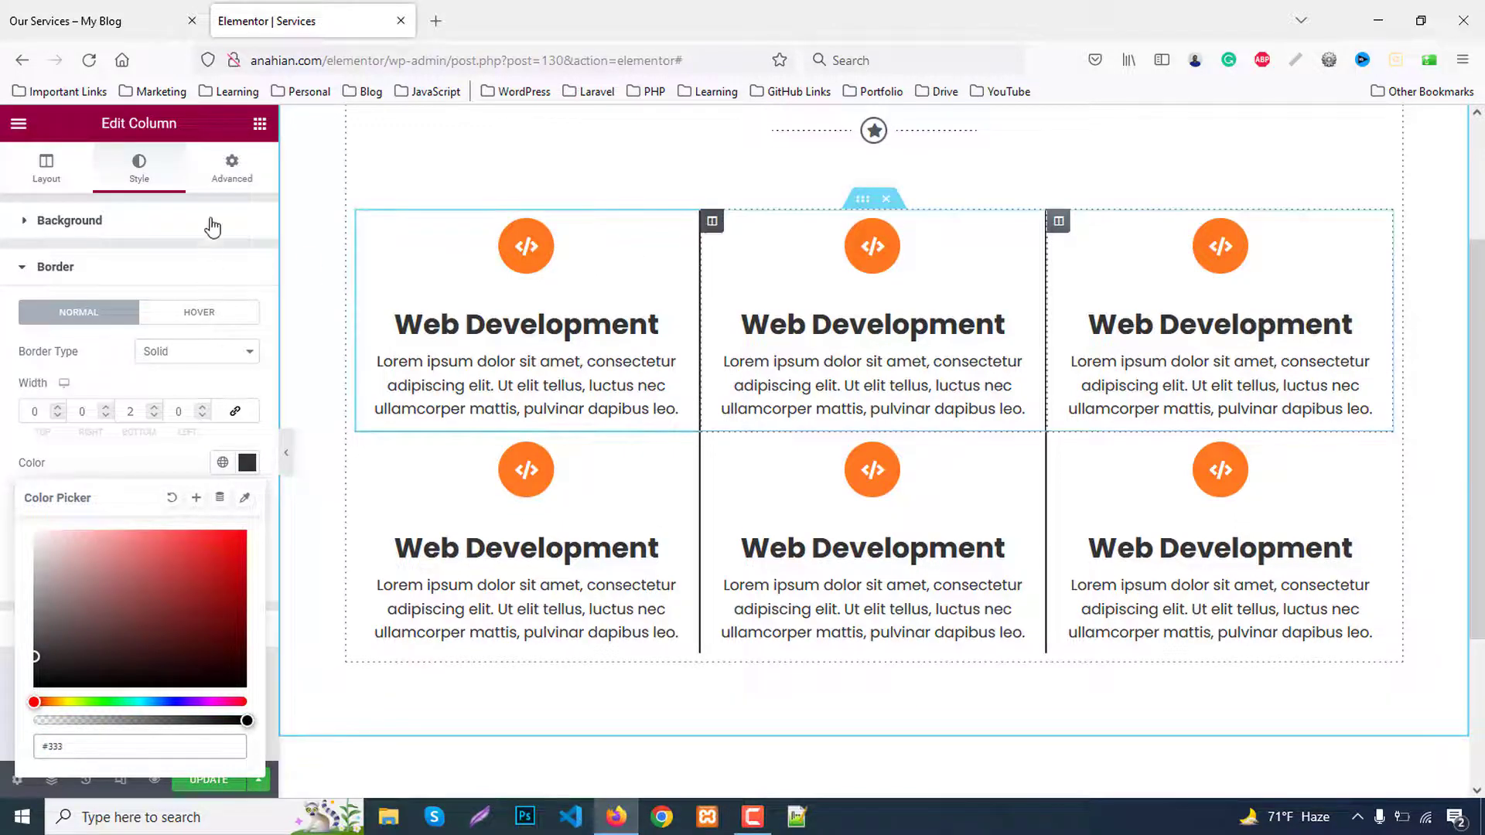
Set the border color of the upper row's middle column to #333
click(143, 168)
click(109, 358)
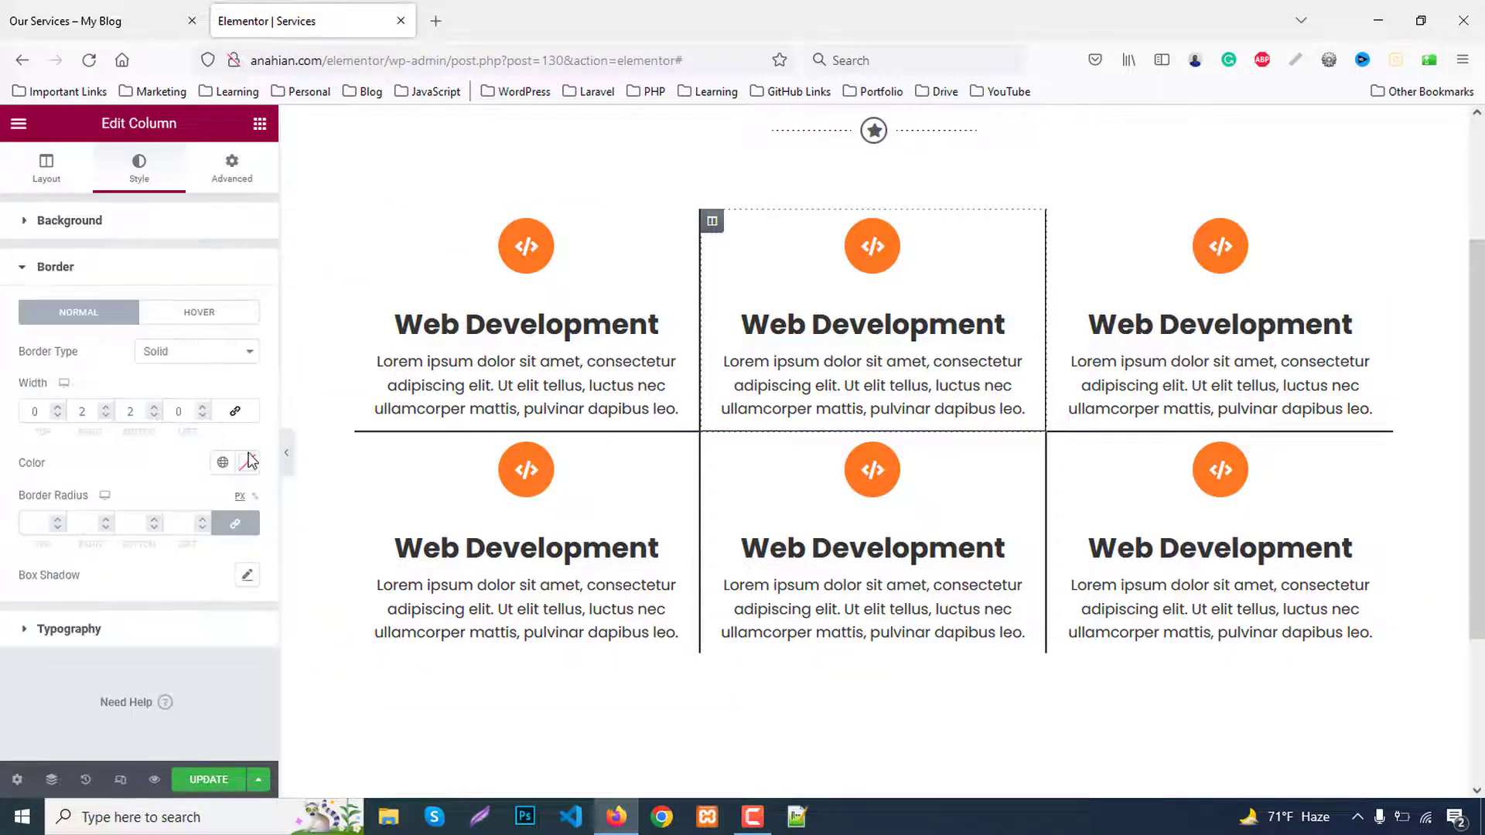
click(249, 464)
text(#333)
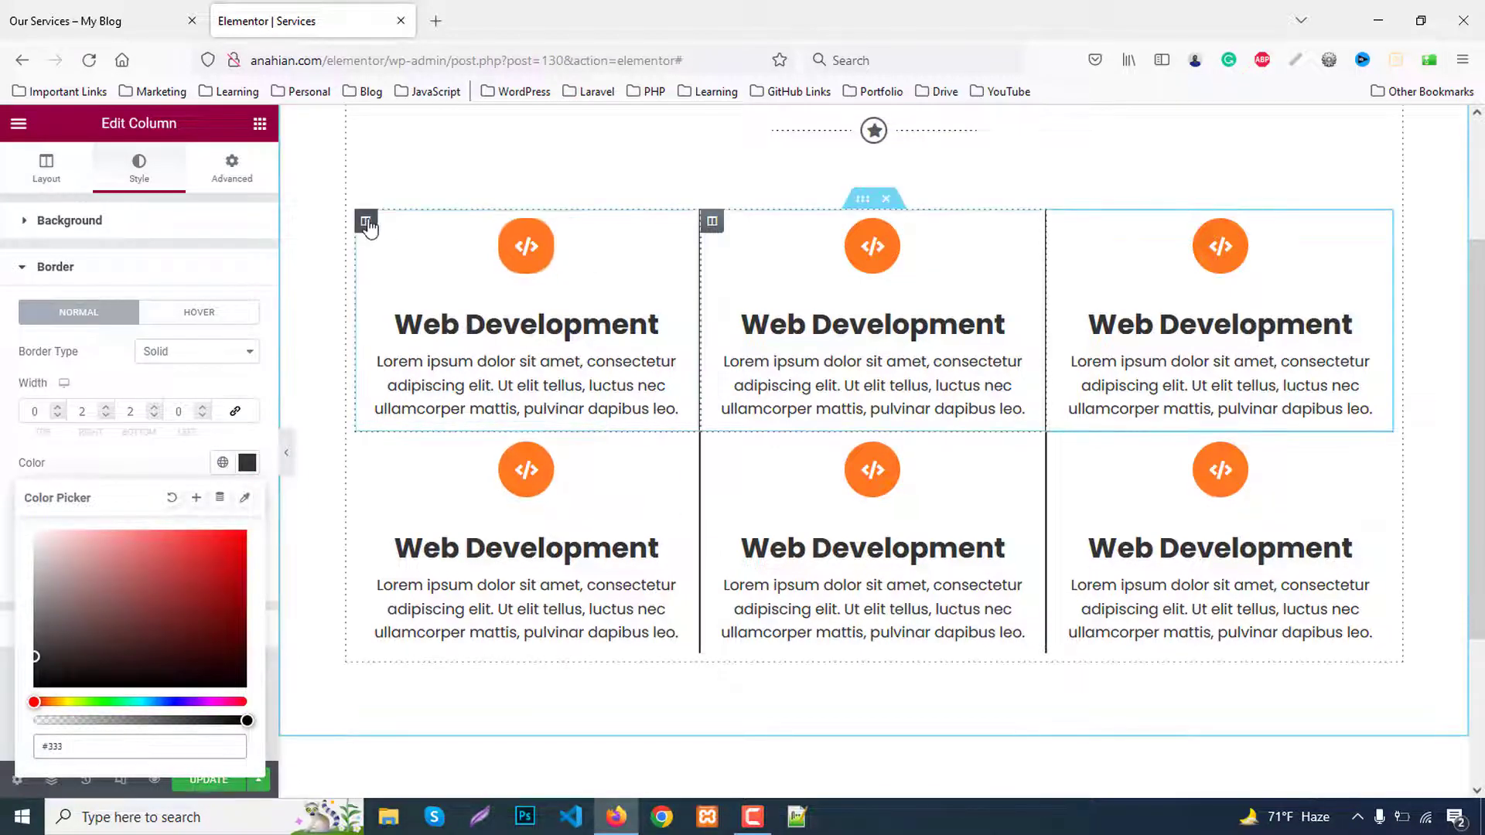
Check the border color of the upper row's first column, preview the grid and compare it with the finished Our Services page
click(144, 171)
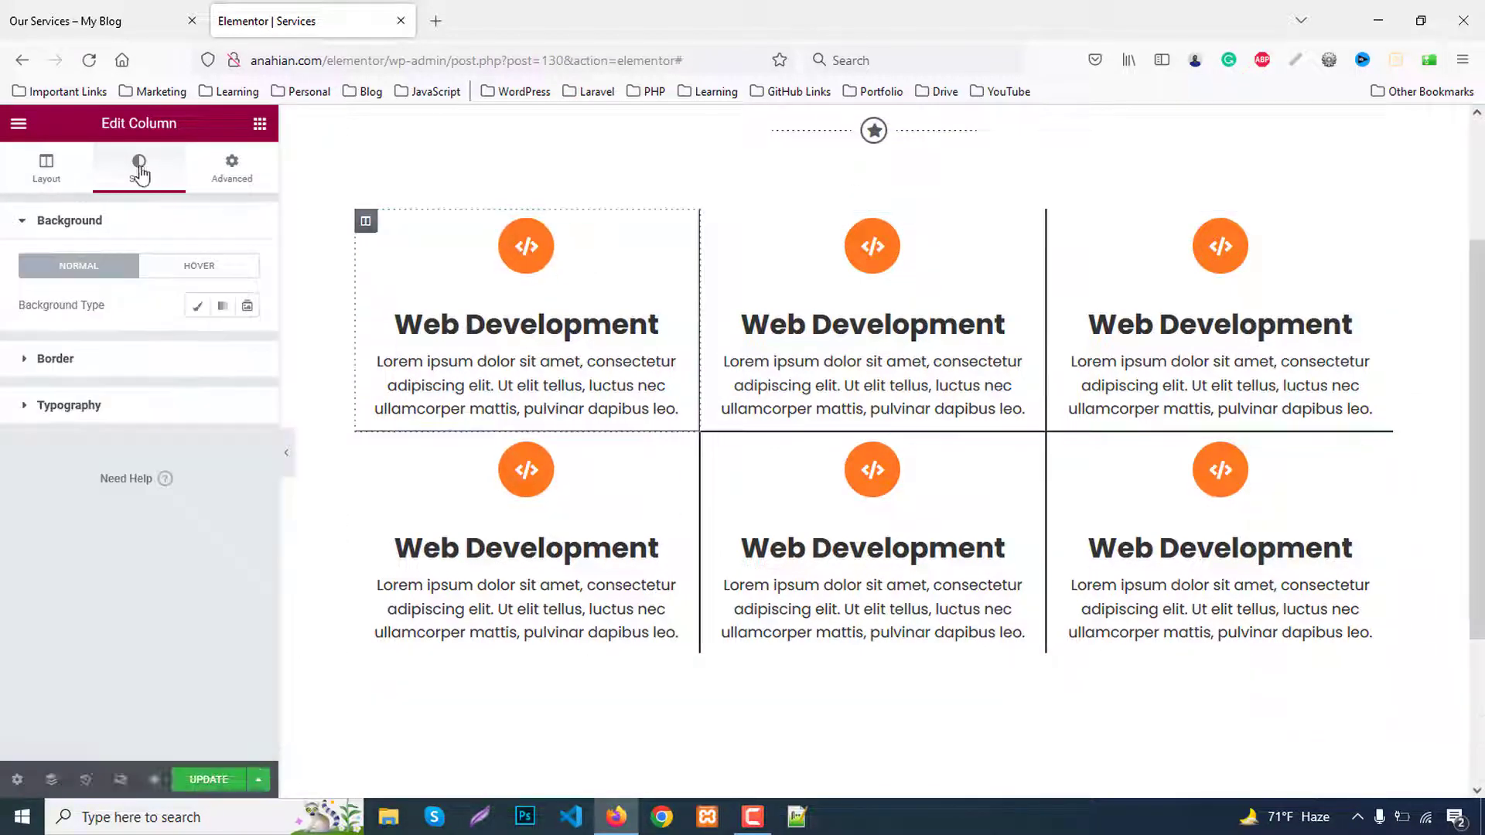
click(71, 355)
click(249, 463)
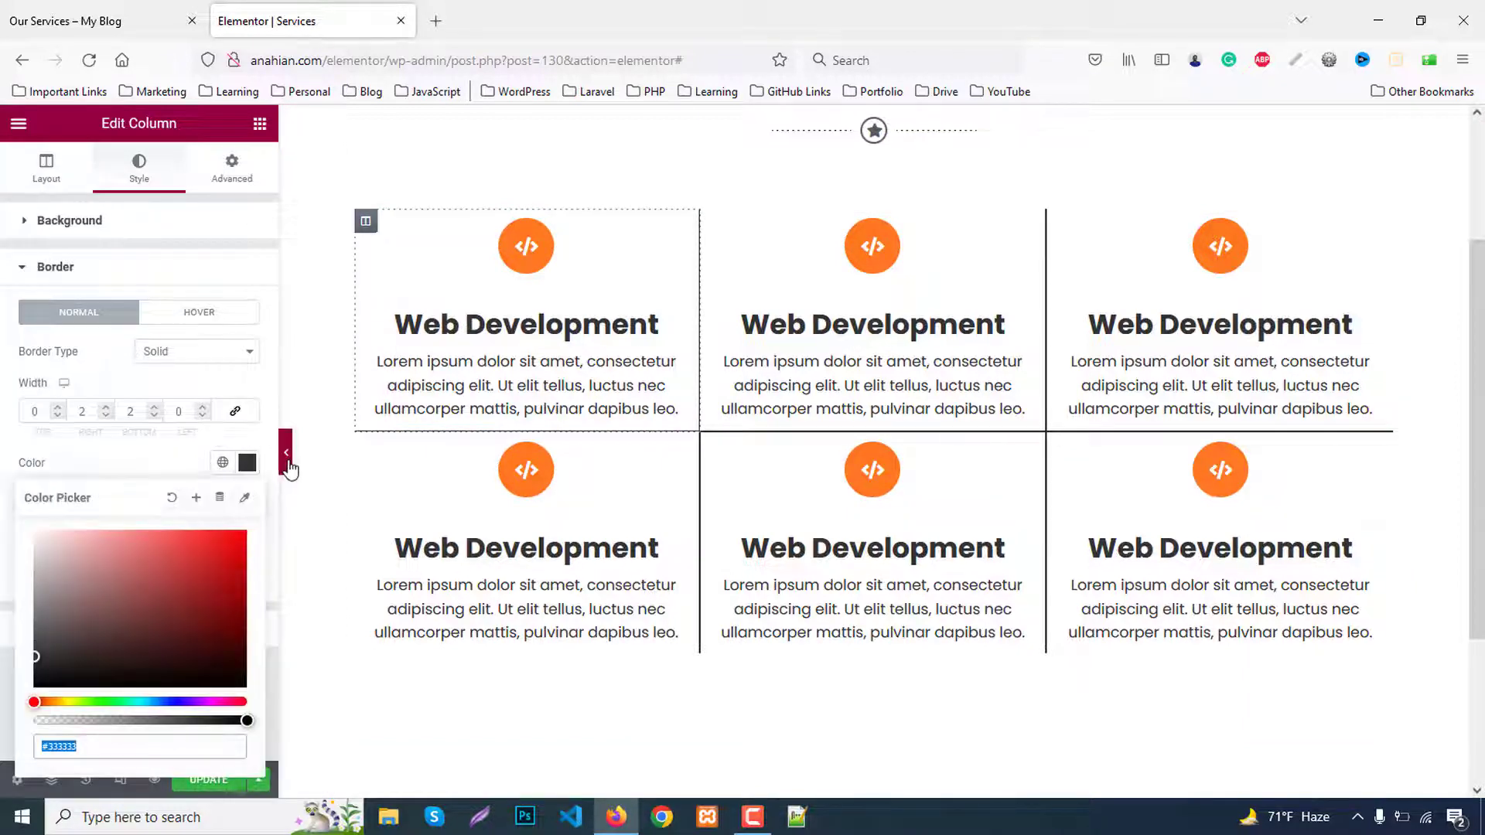
click(286, 452)
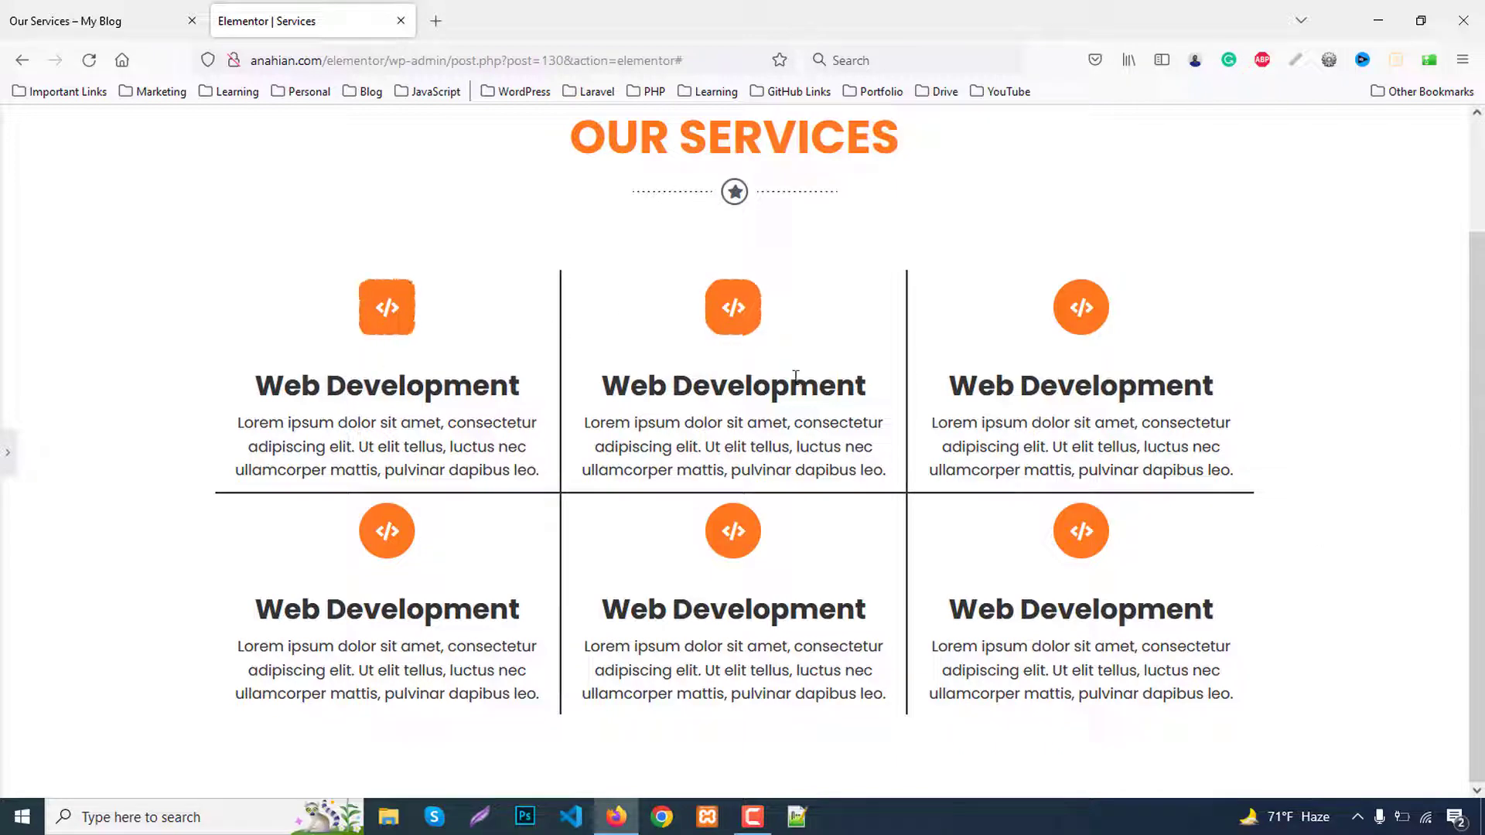
click(8, 452)
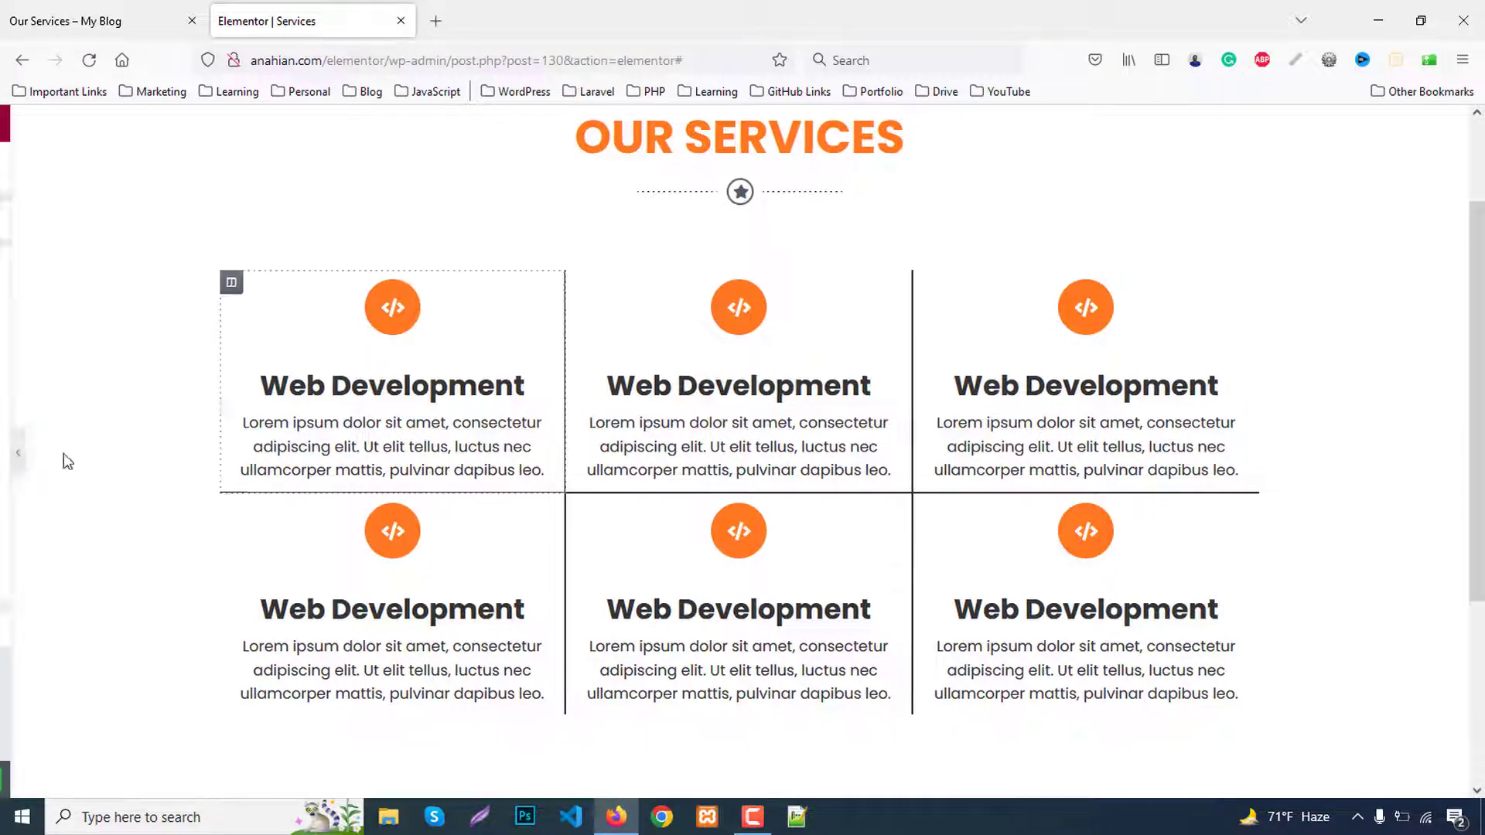
click(100, 20)
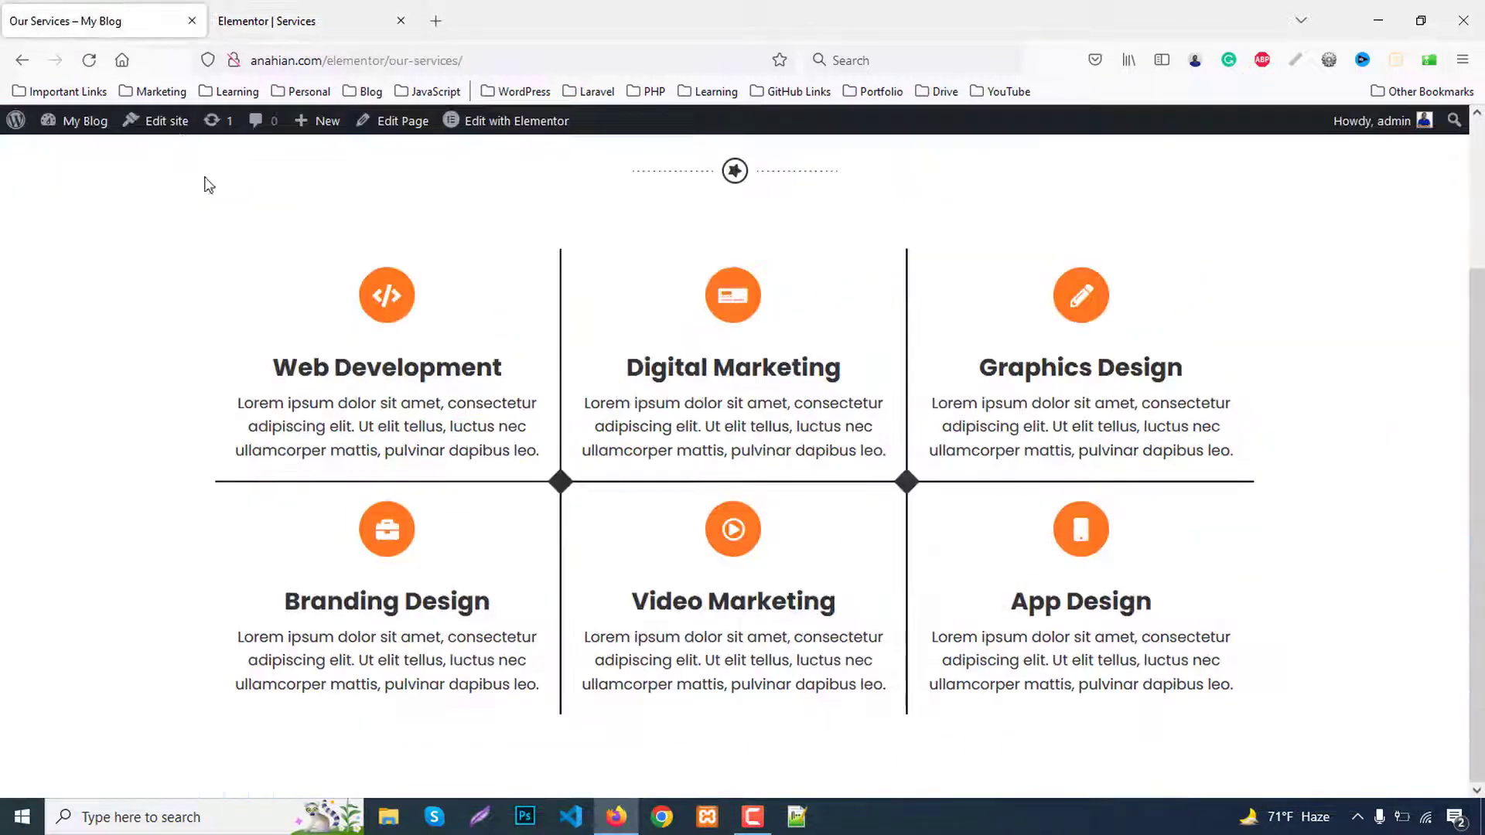
click(286, 21)
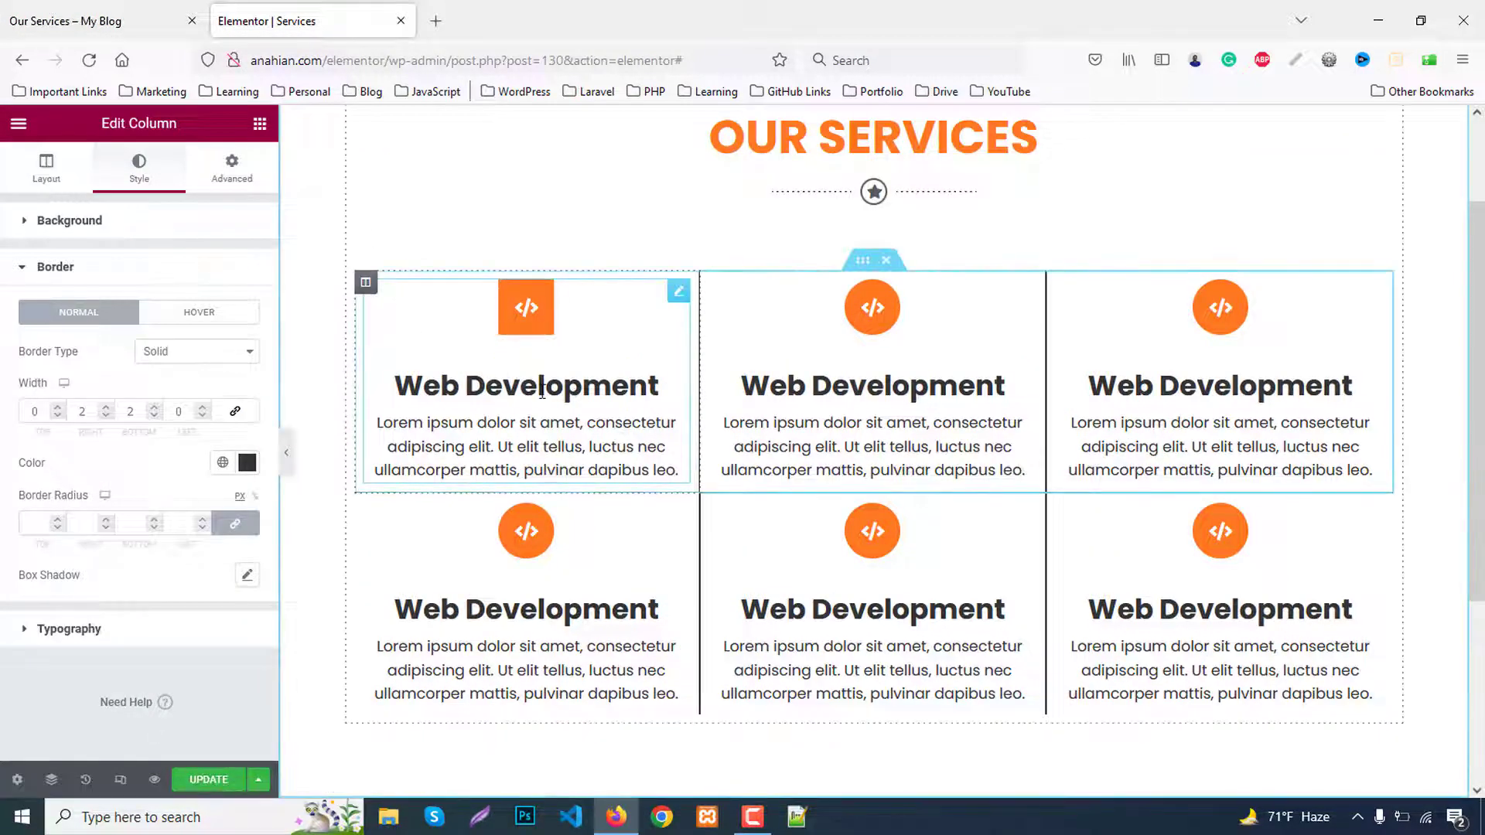
Set the padding of the upper row's first column to 20 px on all sides
click(513, 365)
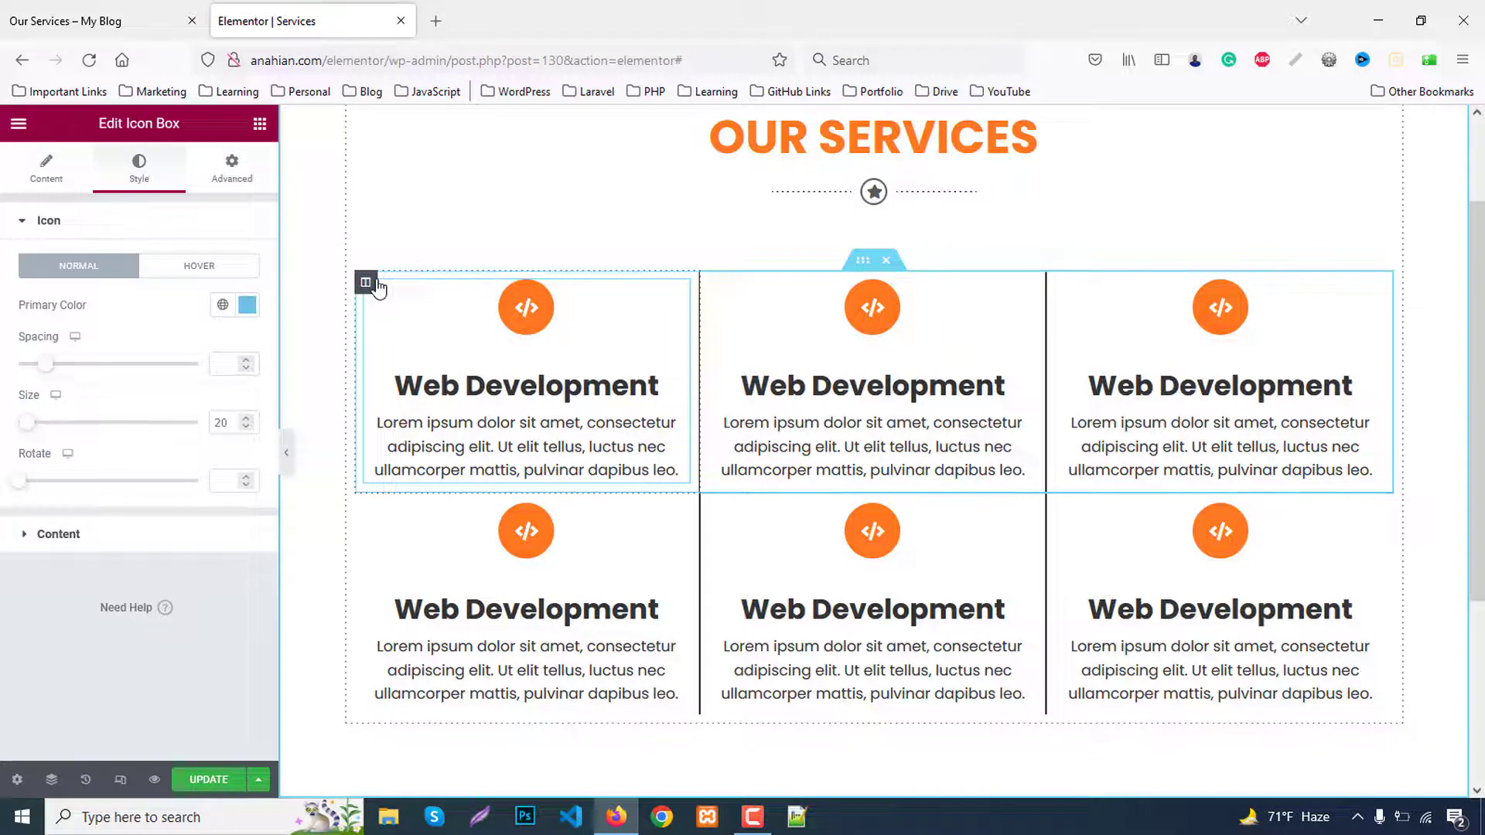
click(366, 282)
click(234, 168)
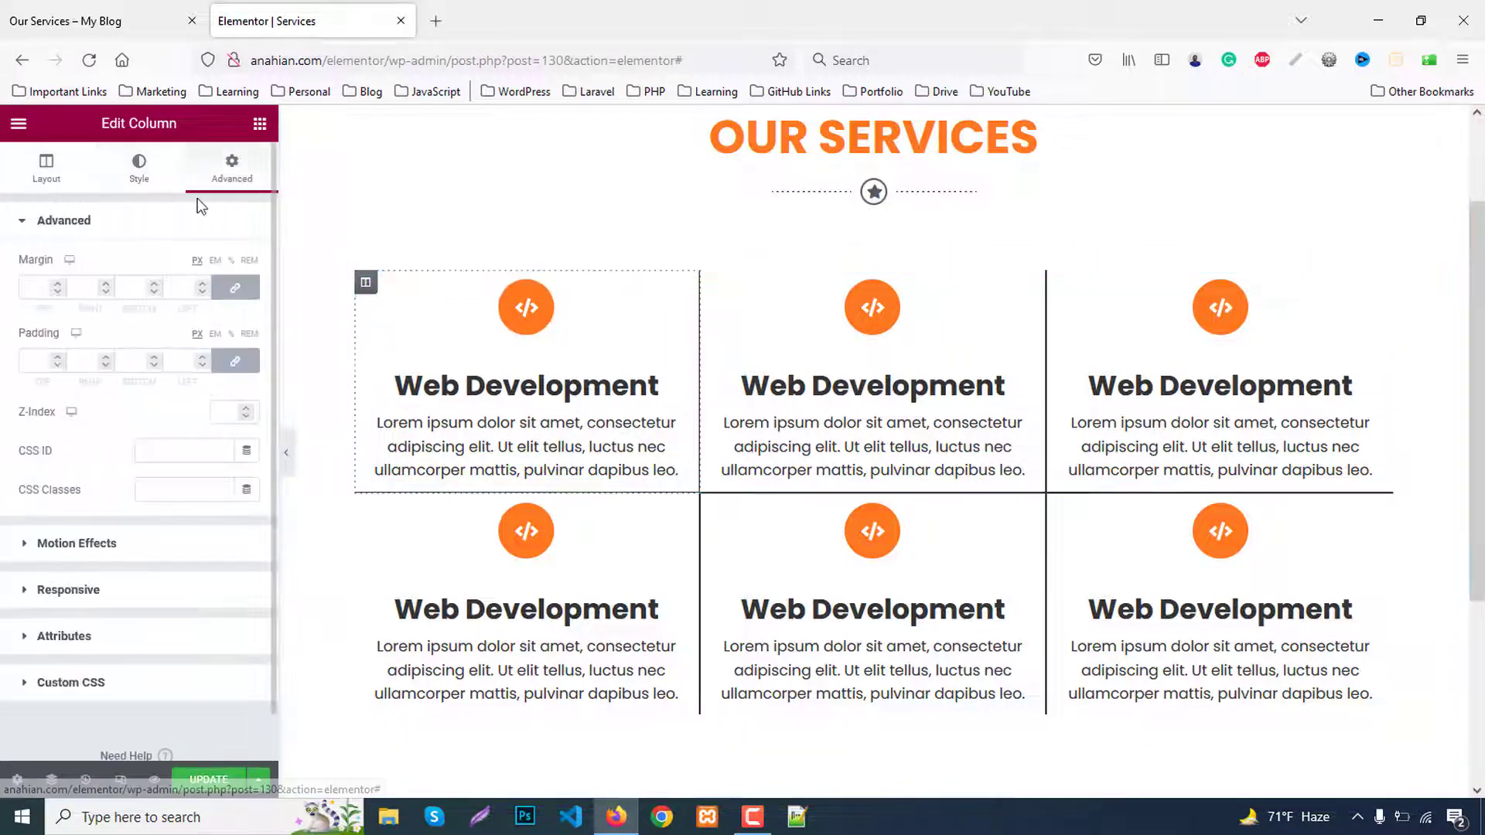
click(32, 362)
text(20)
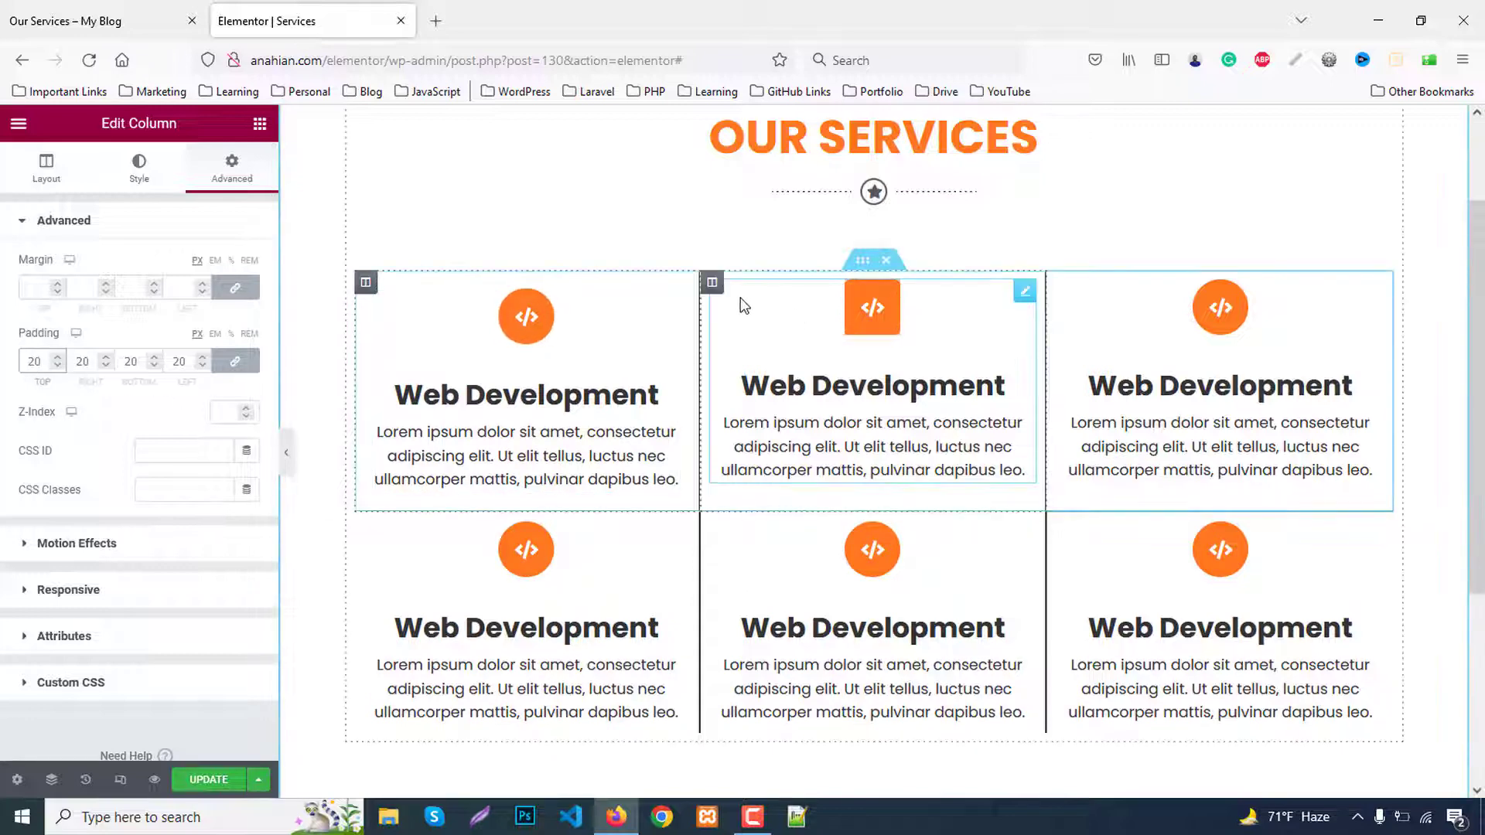
Try 20 px of padding on the upper row's middle column, preview the grid, and clear that padding again
click(713, 283)
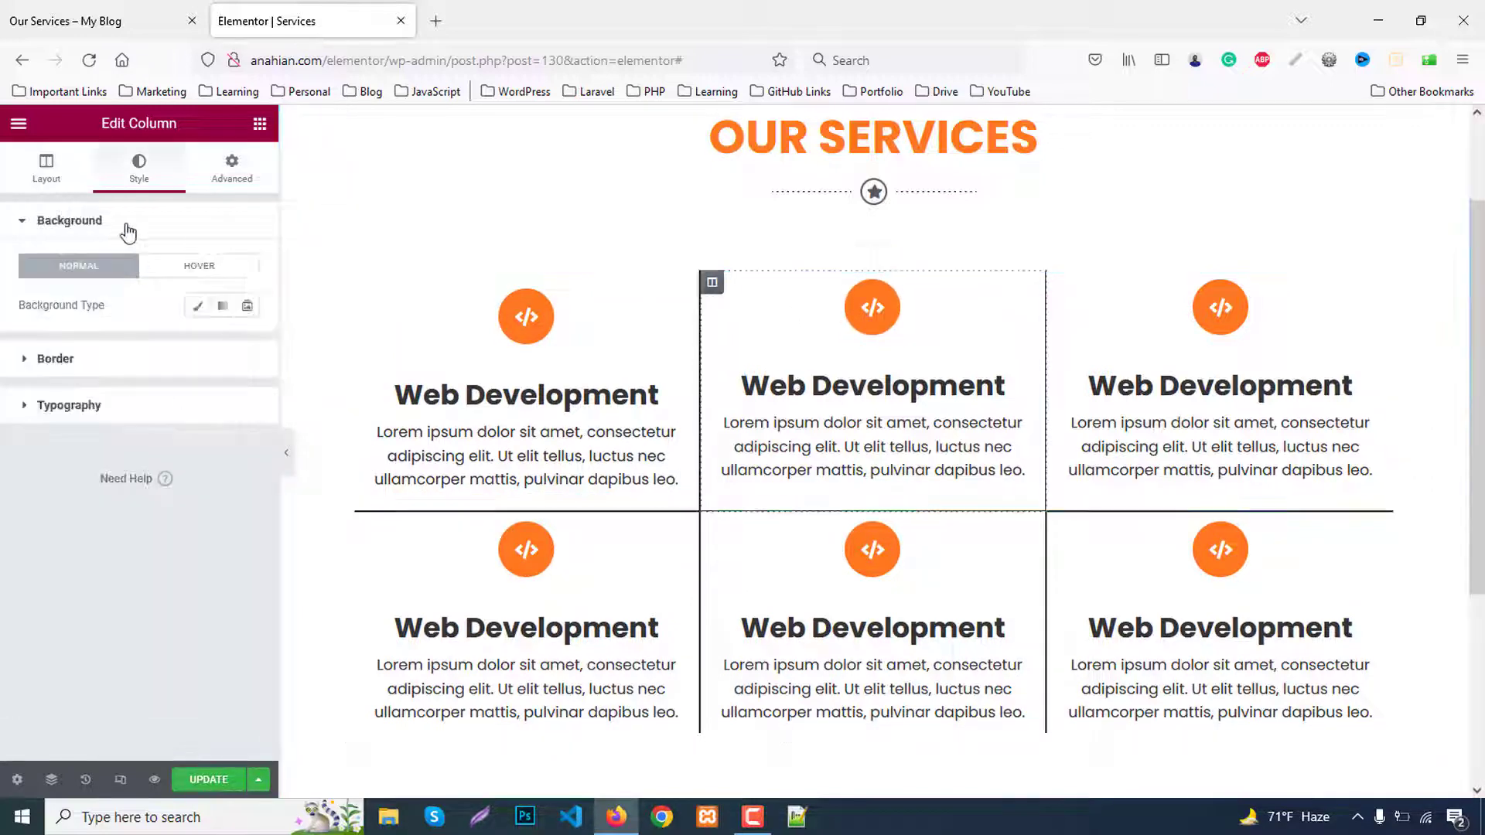
click(231, 167)
text(20)
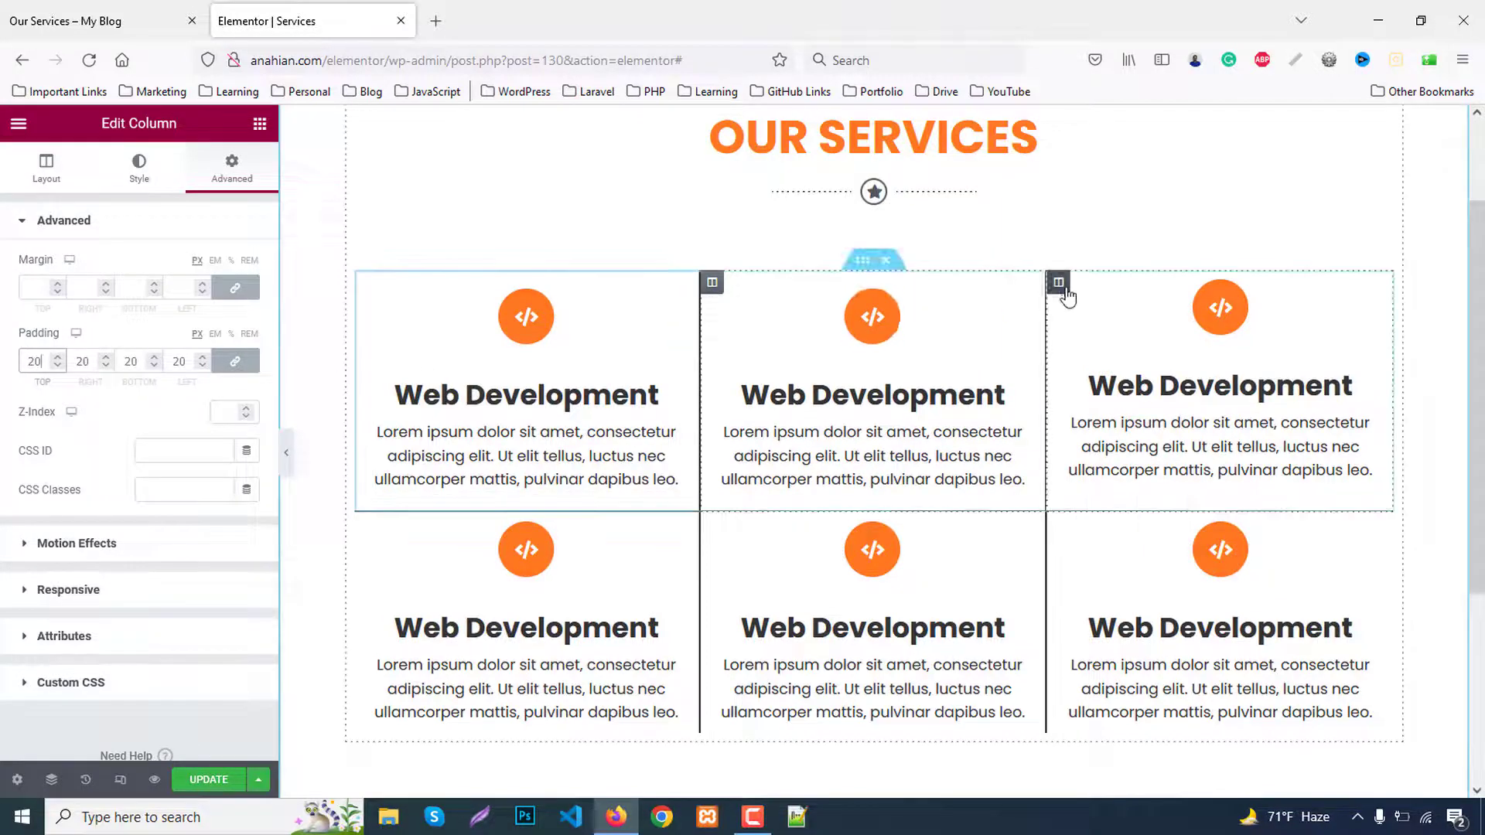
click(286, 453)
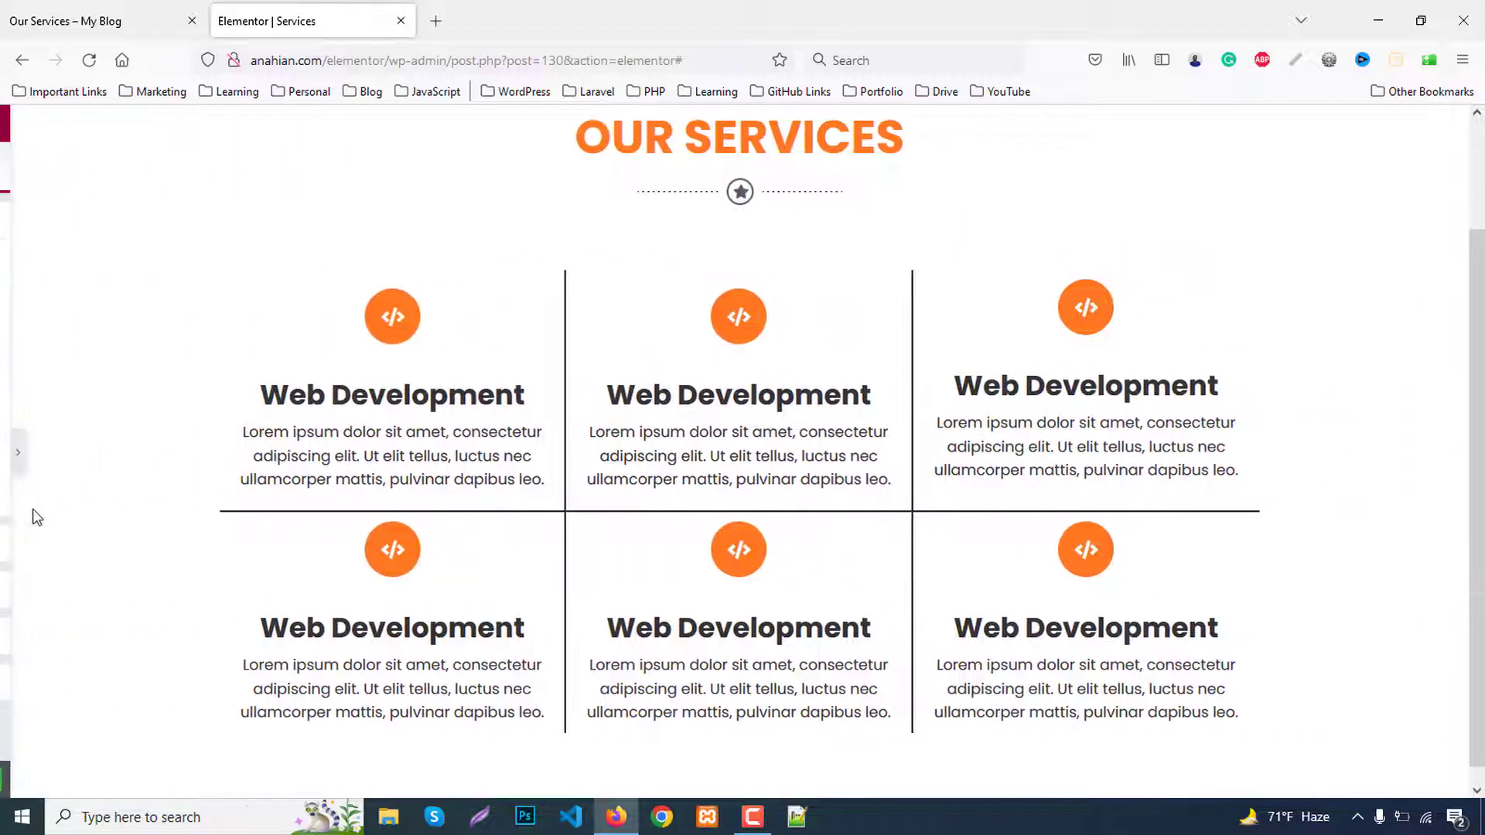
click(8, 452)
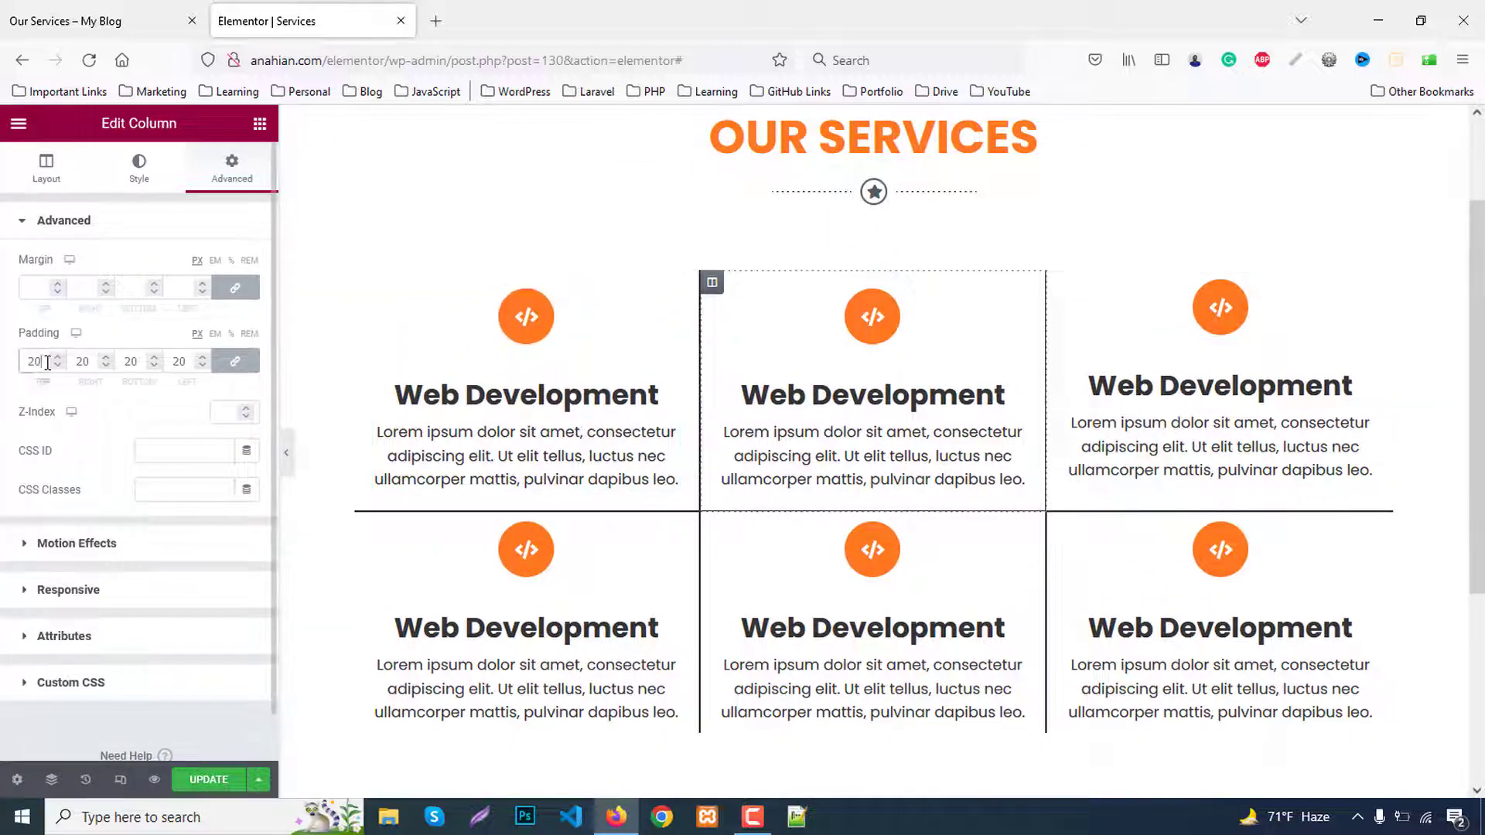
key(BackSpace)
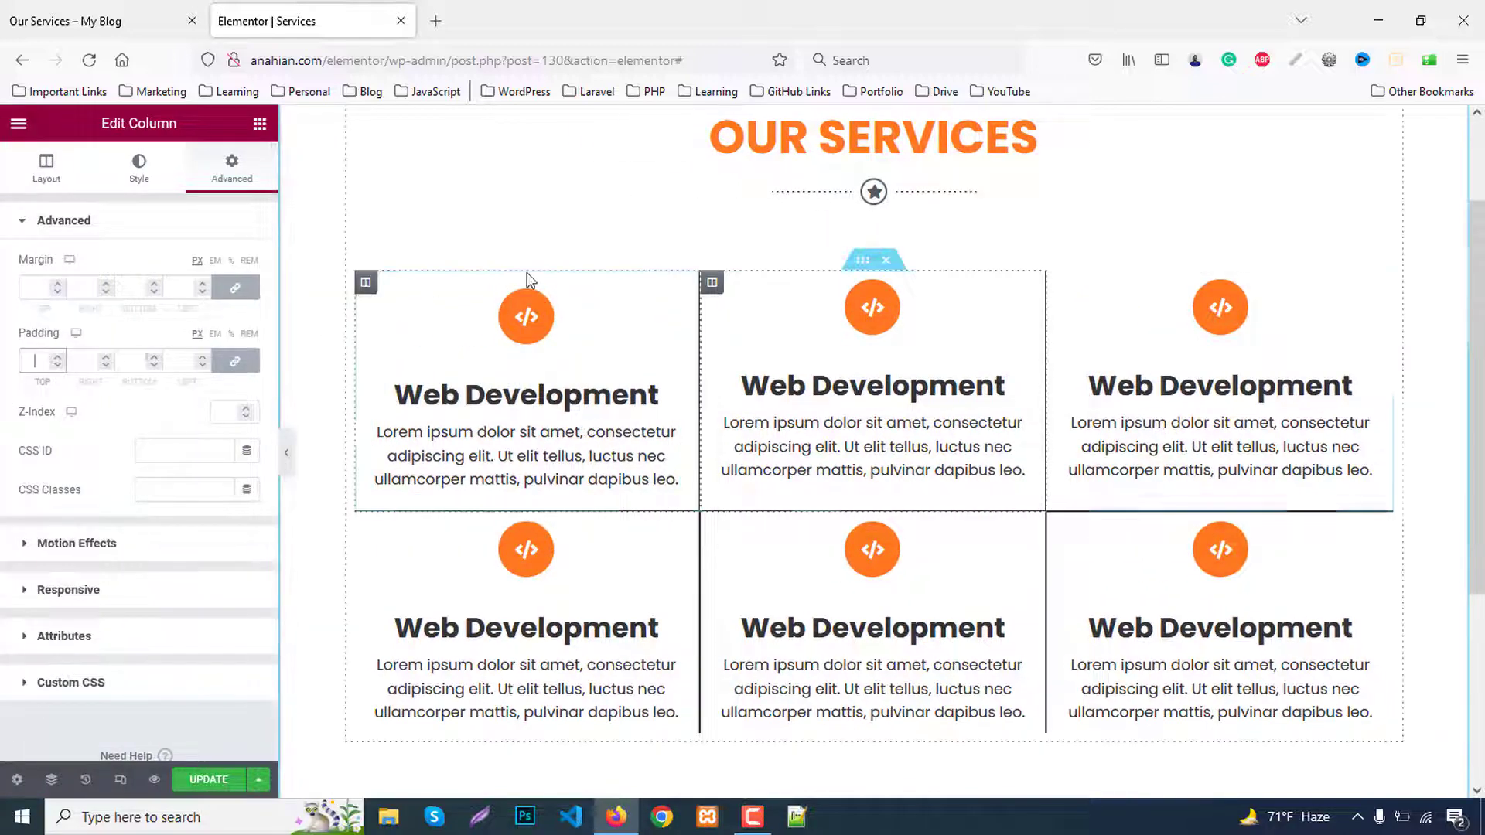
Try 20 px of padding on the icon box in the upper row's first column, preview it, and clear the value
click(670, 303)
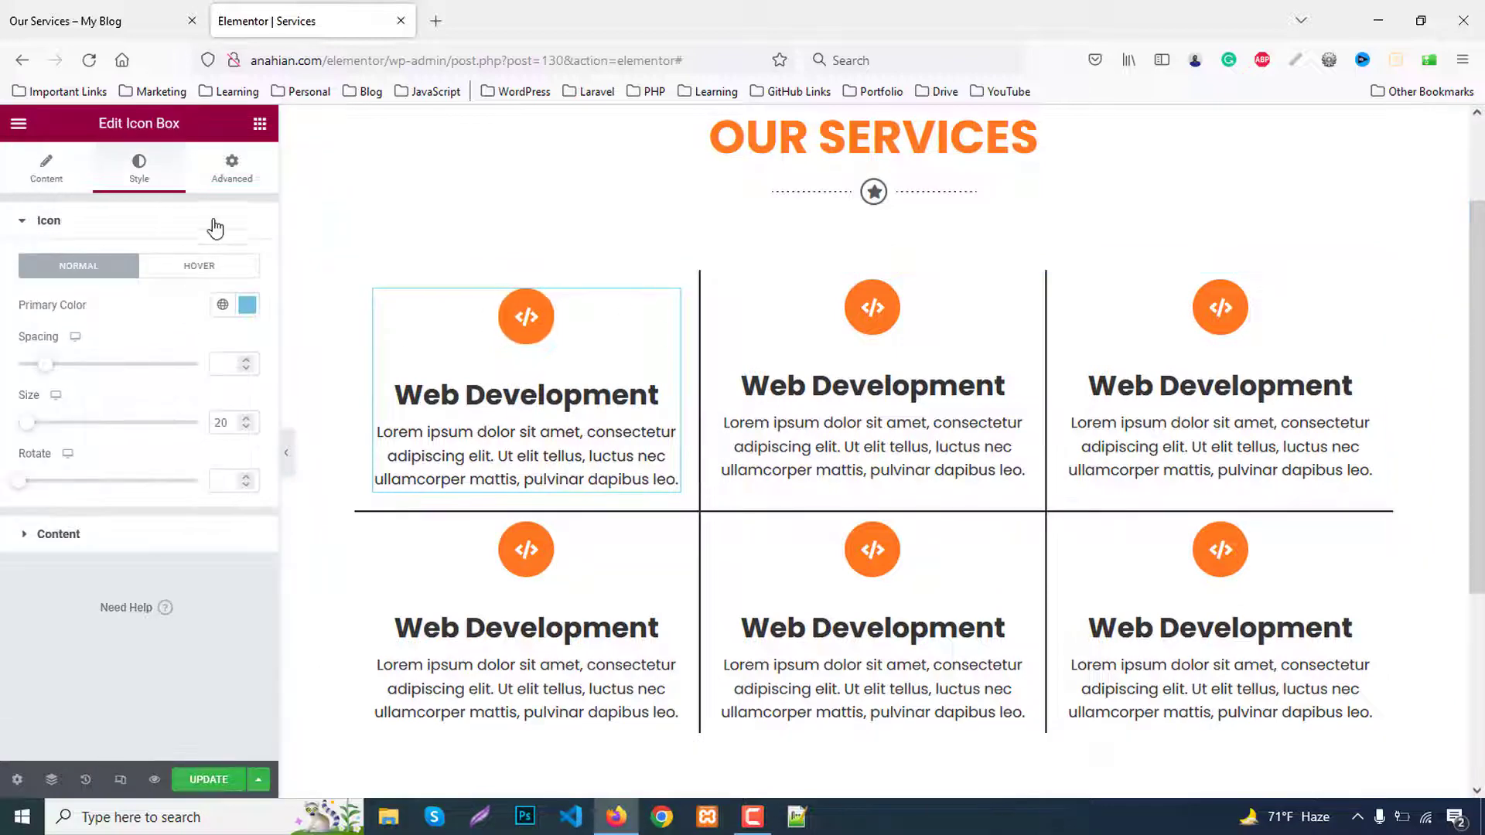
click(232, 169)
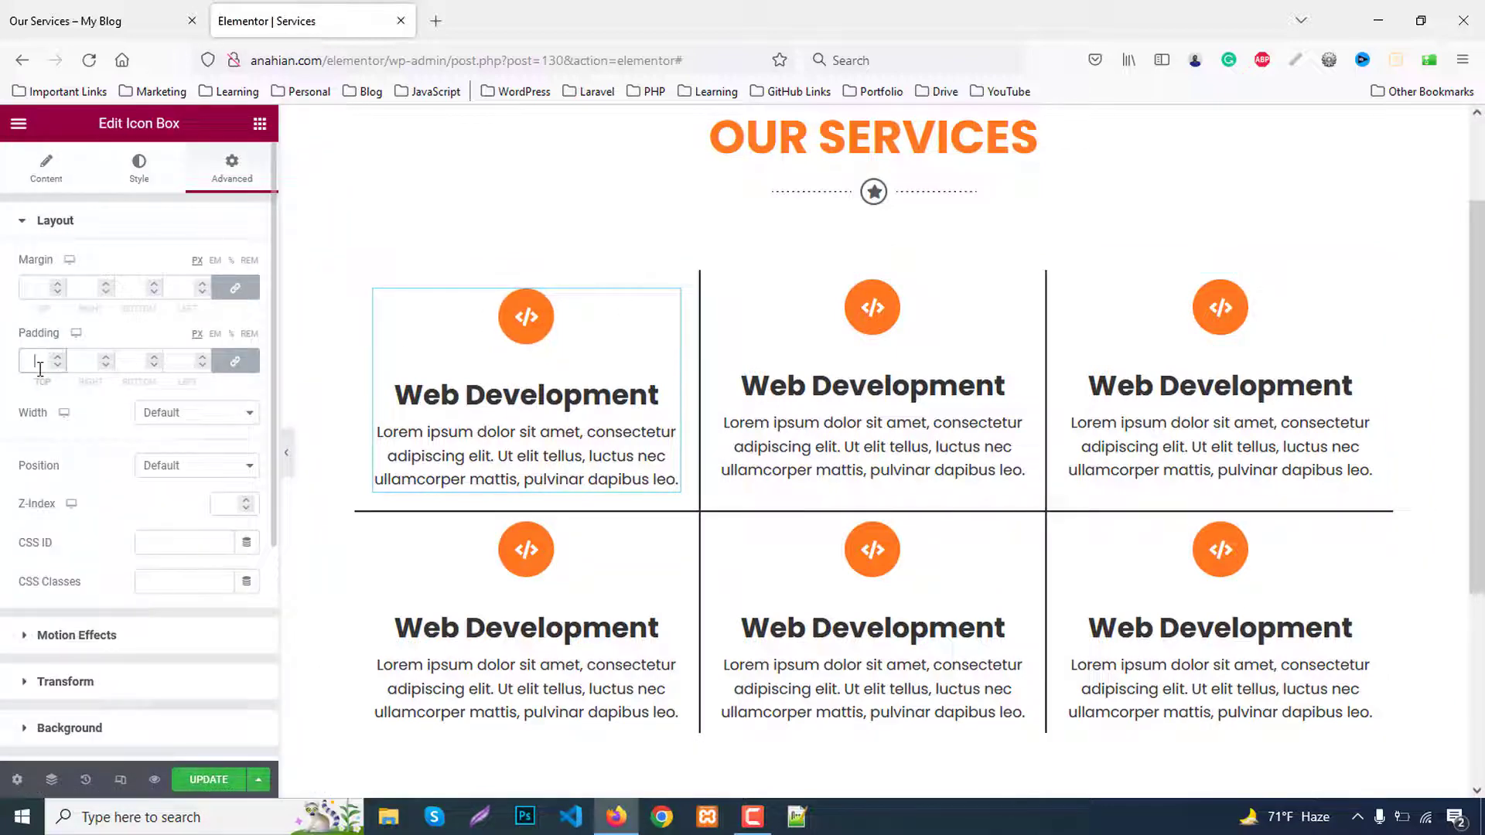
text(20)
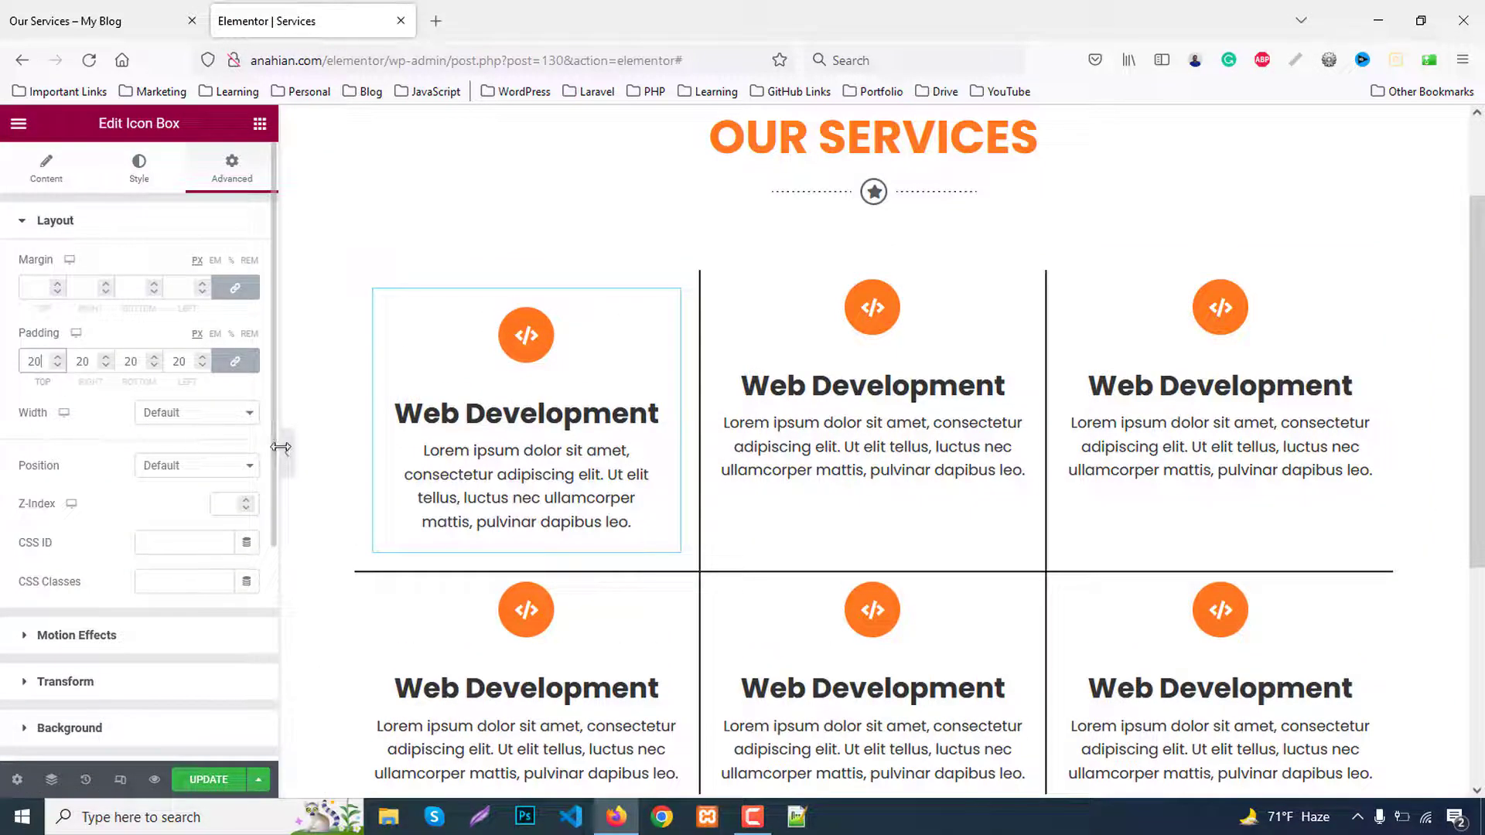
drag(281, 447, 285, 464)
click(284, 453)
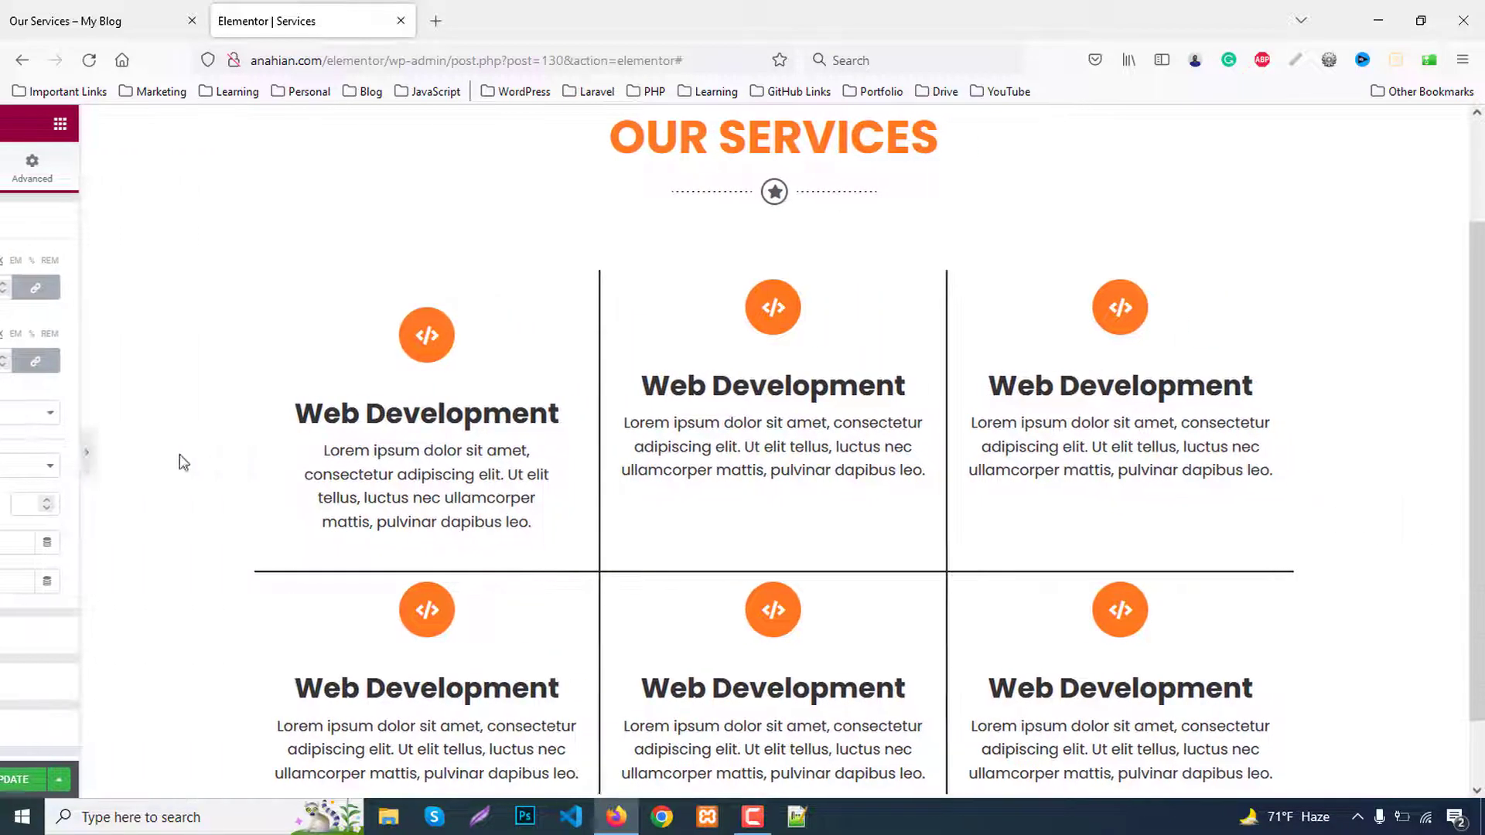
click(4, 462)
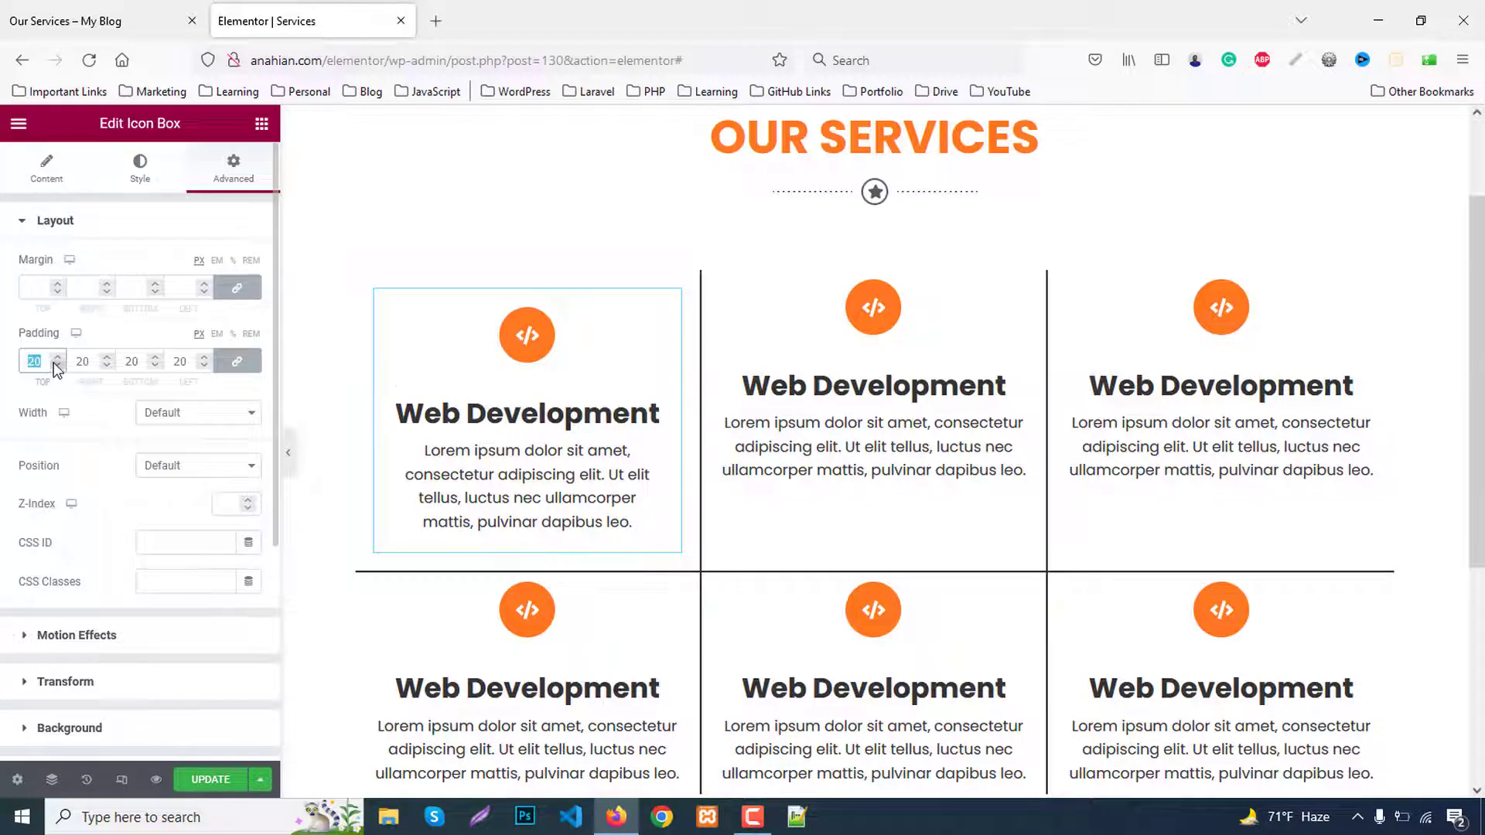
key(BackSpace)
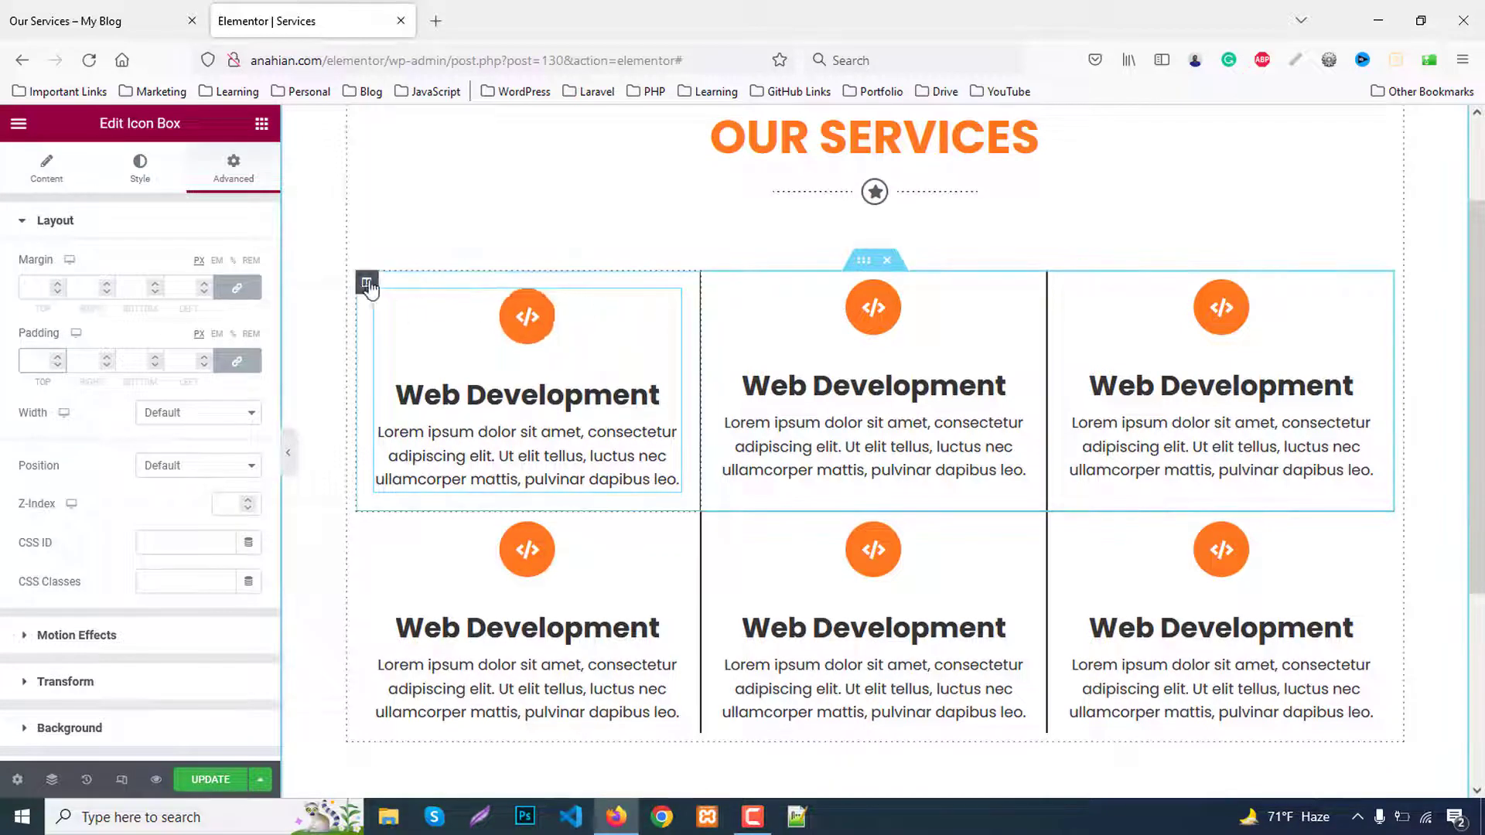
Check the first column's padding and give the upper row's middle column a padding of 20 px on all sides
click(368, 283)
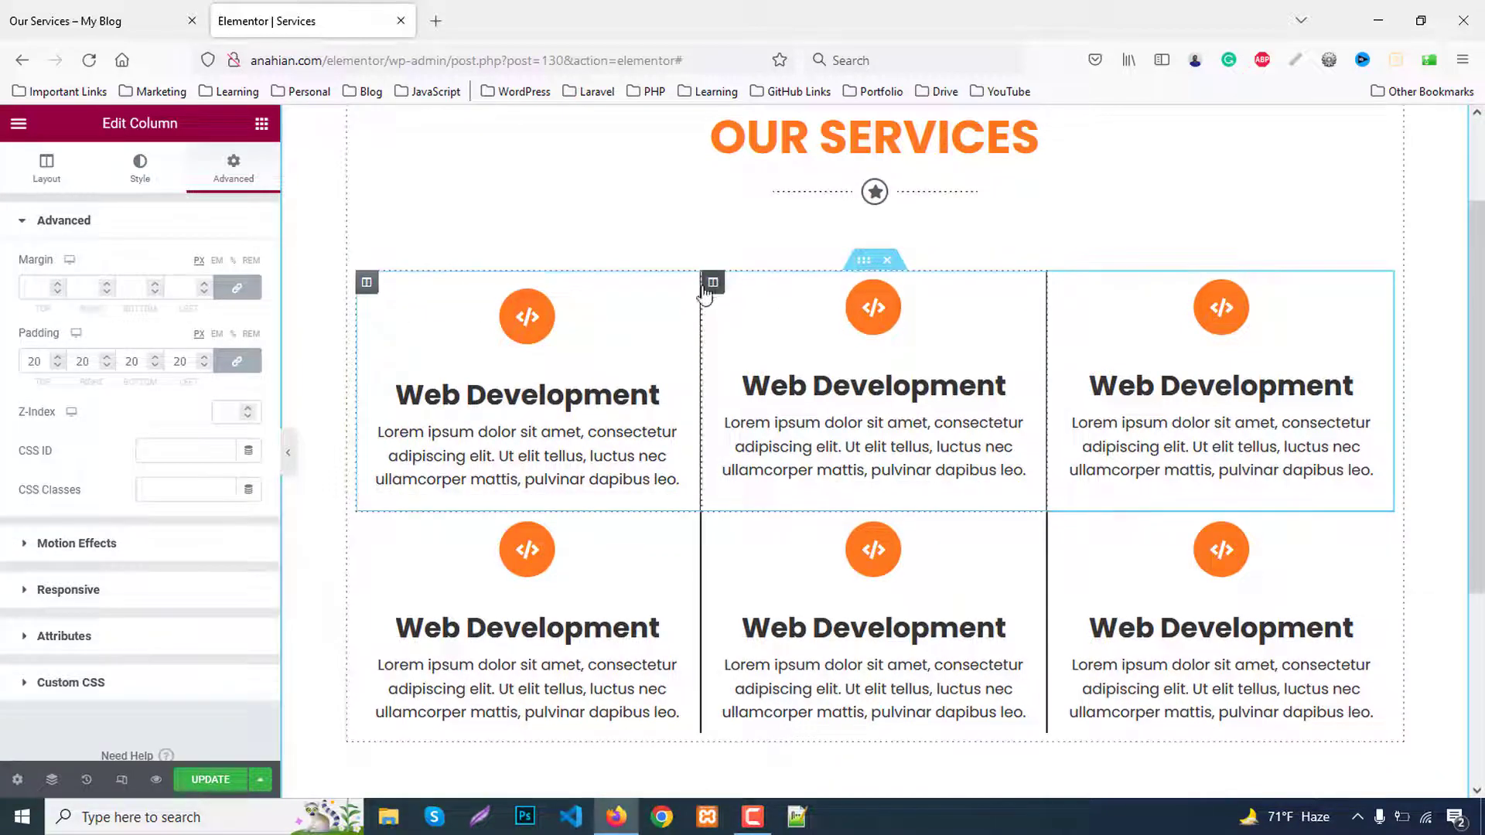
click(712, 288)
click(33, 367)
text(20)
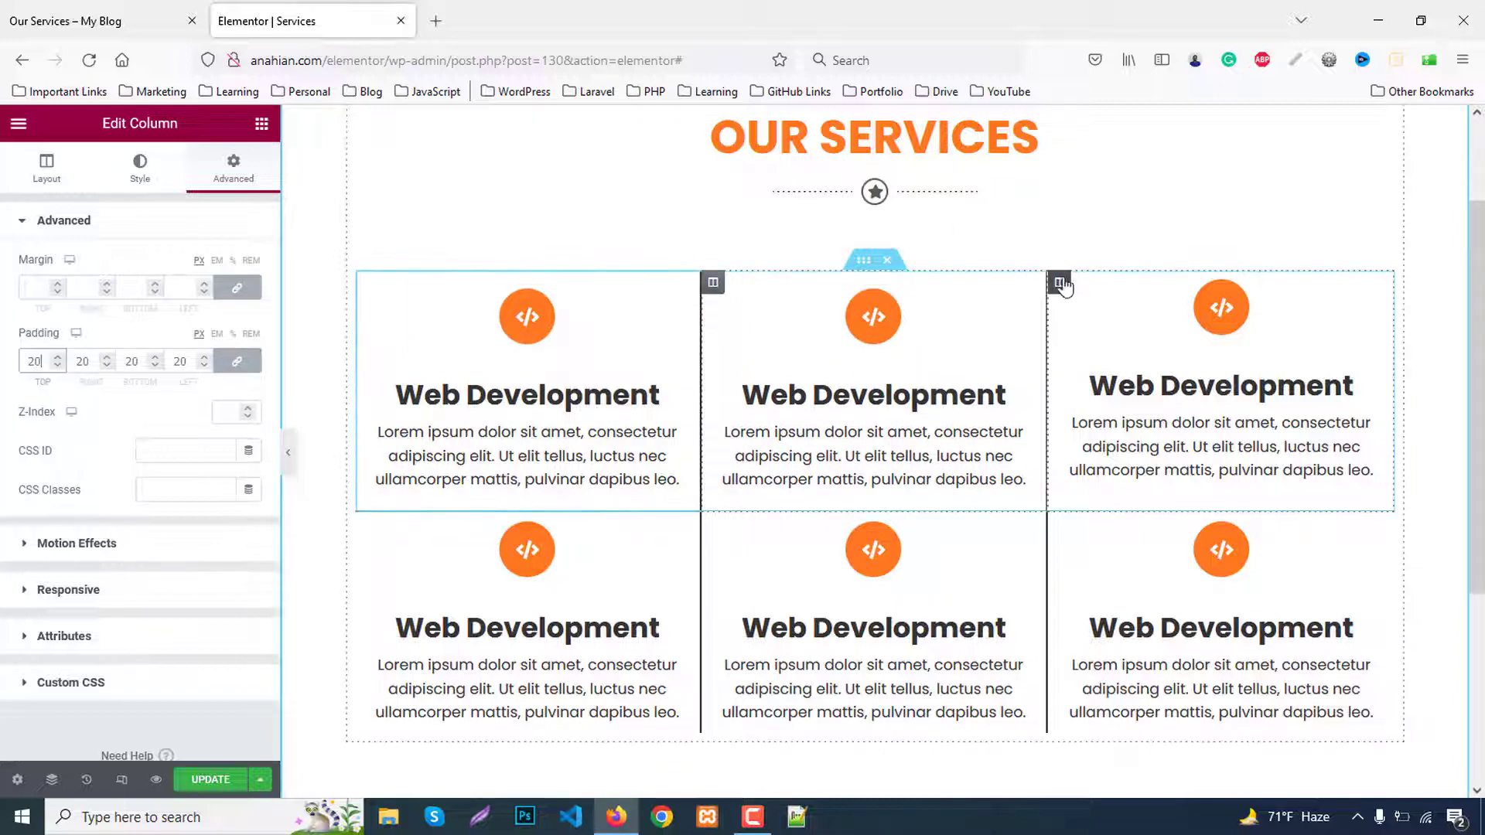
Set the padding of the upper row's third column to 20 px on all sides
click(140, 167)
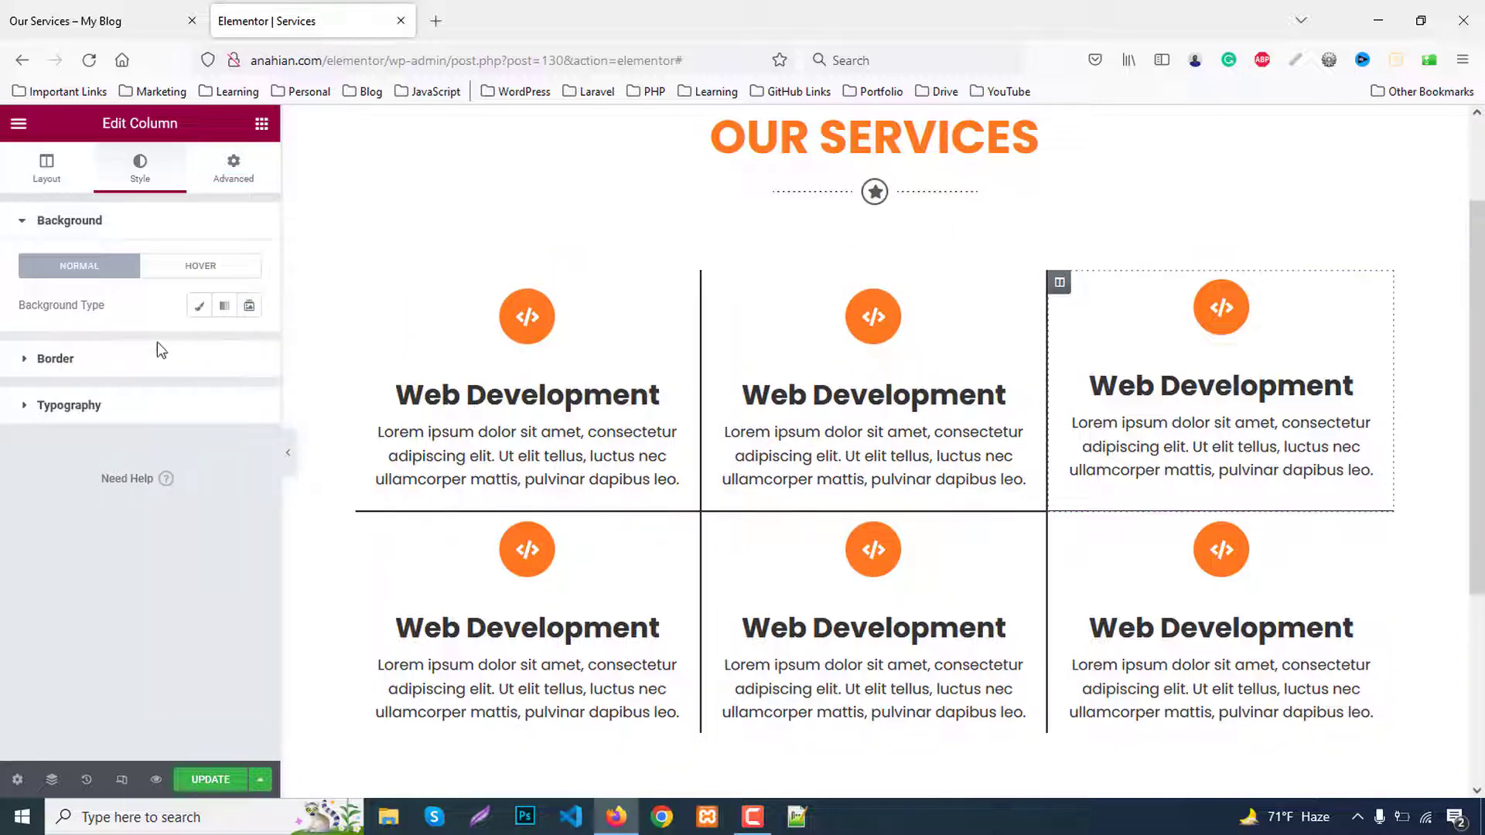
click(233, 167)
click(39, 365)
text(20)
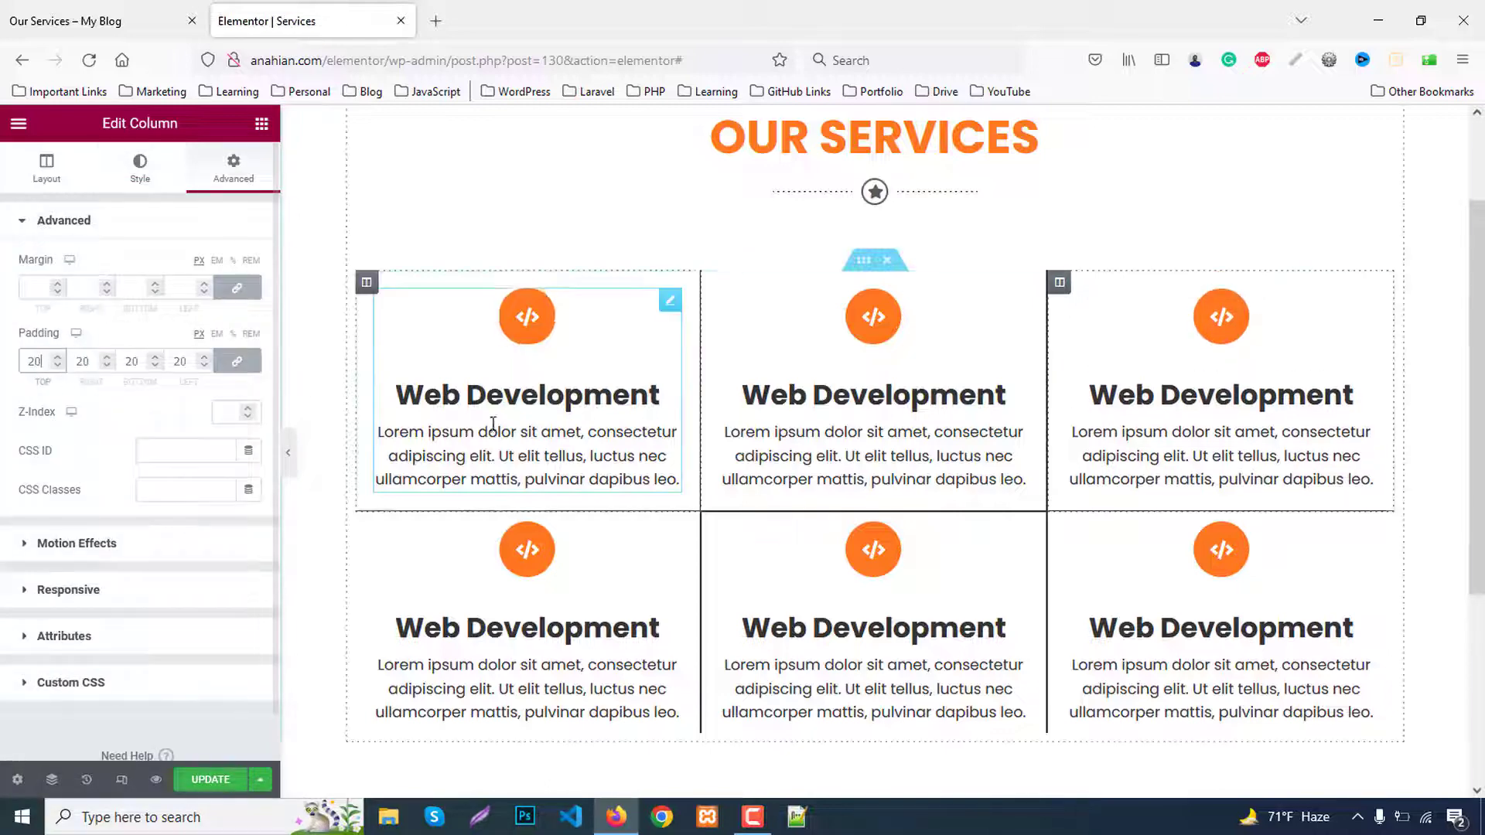
Set the padding of the lower row's first column to 20 px on all sides
scroll(425, 427, down, 2)
click(366, 430)
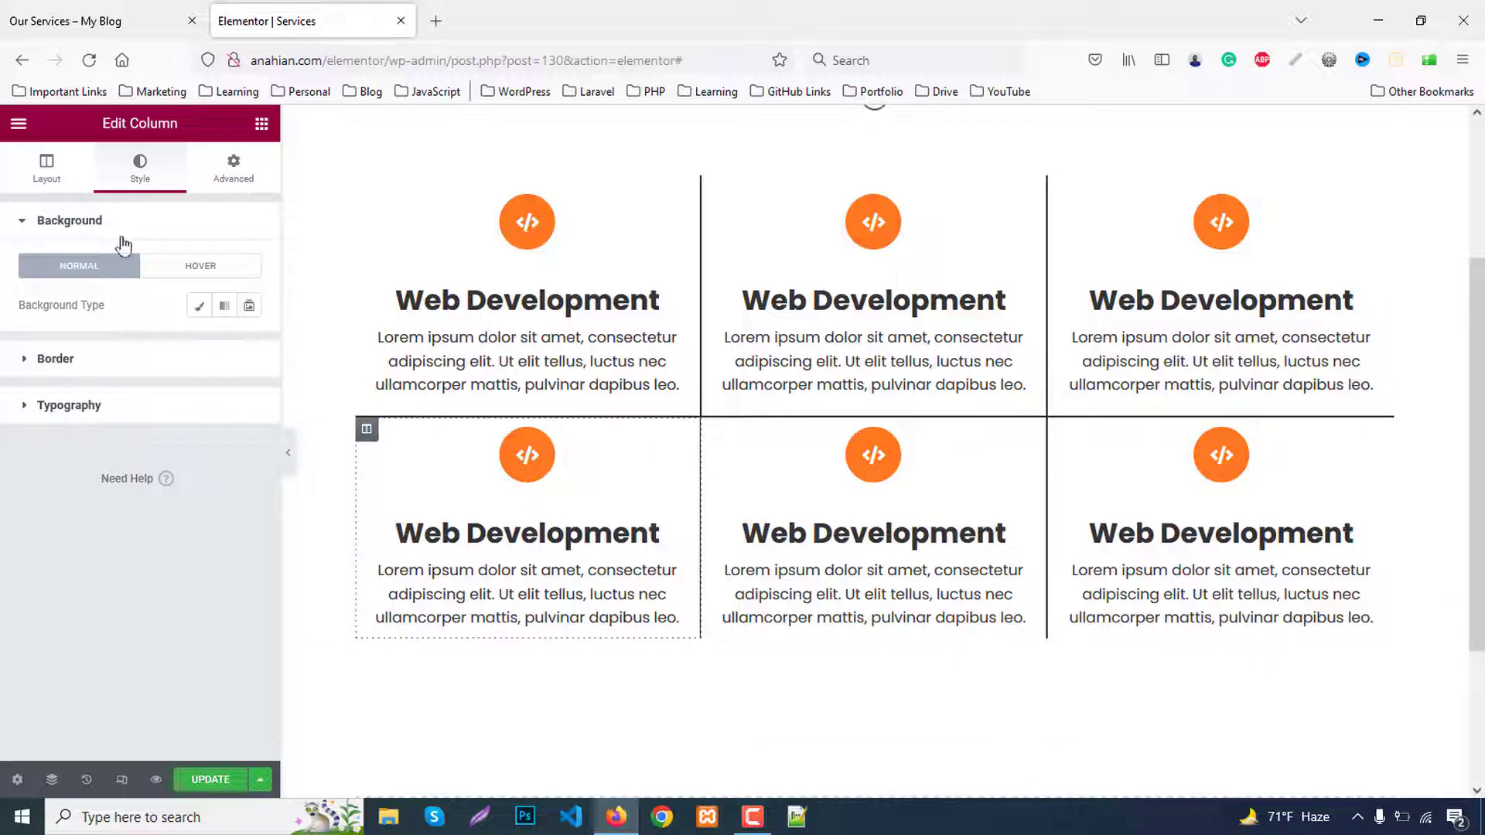
click(239, 174)
click(38, 352)
text(20)
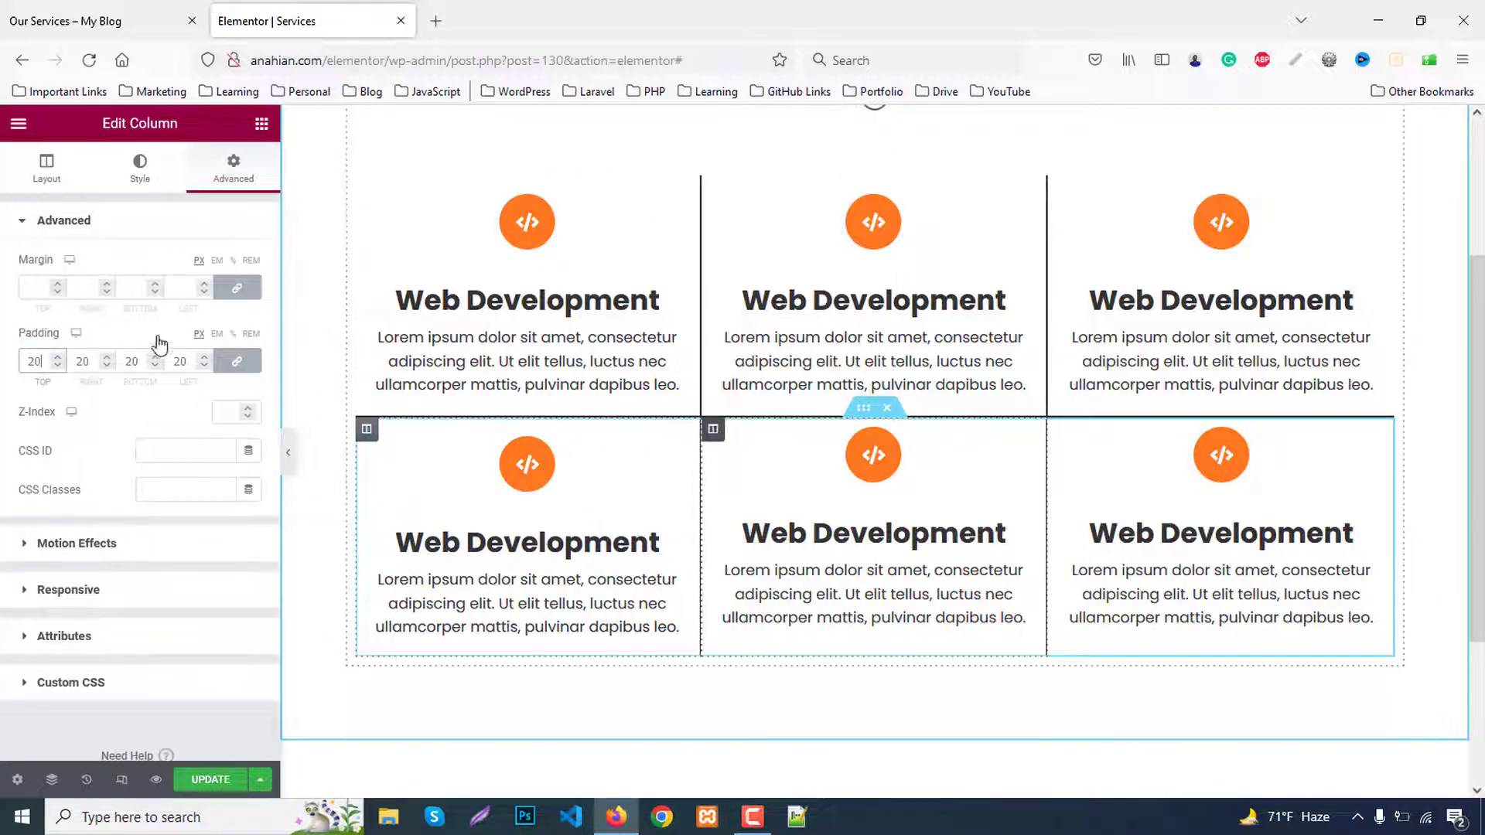
Give the lower row's middle and third columns a padding of 20 px on all sides
click(239, 169)
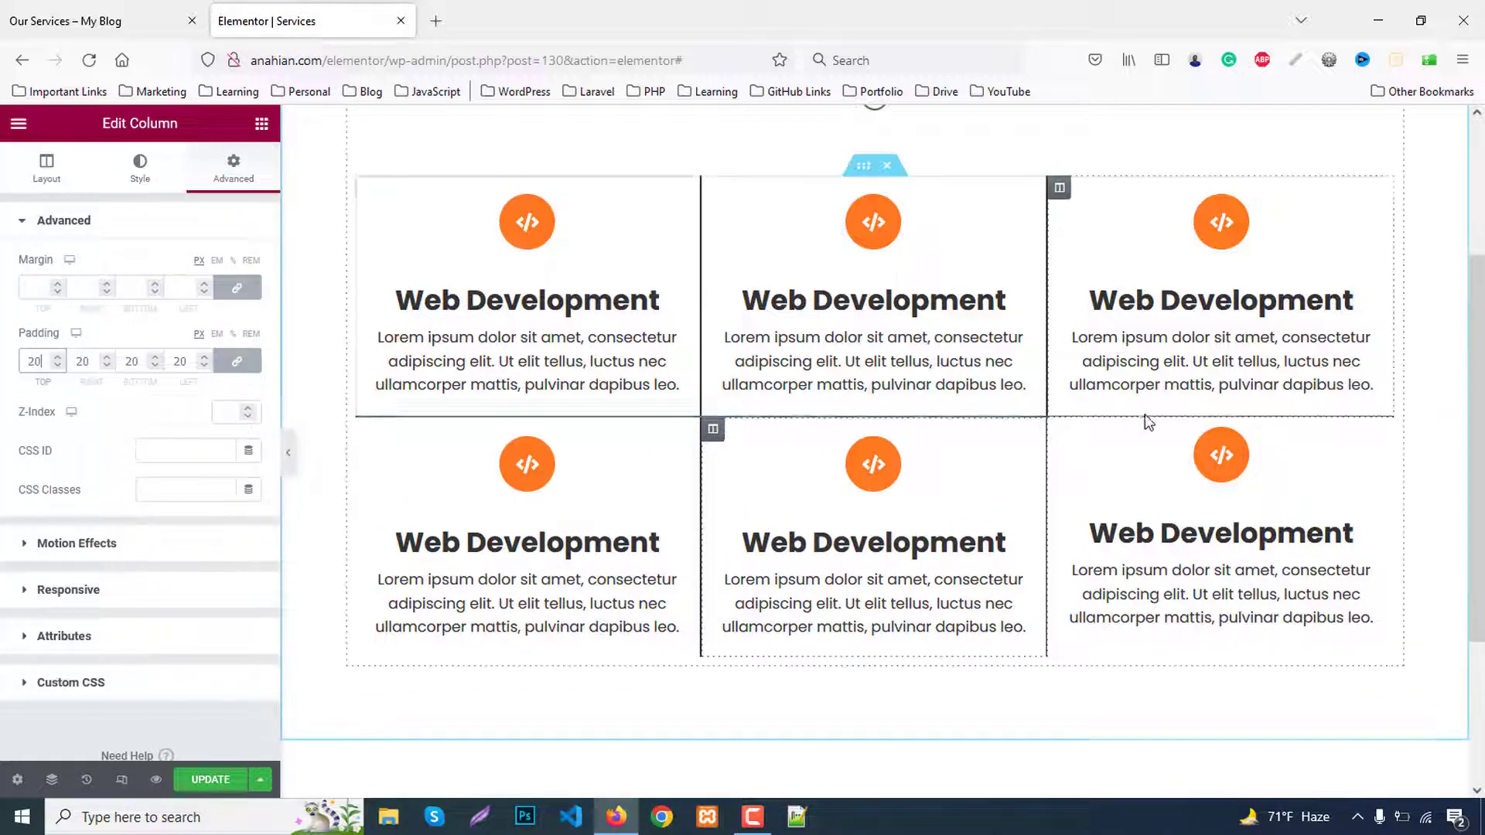
click(1059, 429)
click(232, 168)
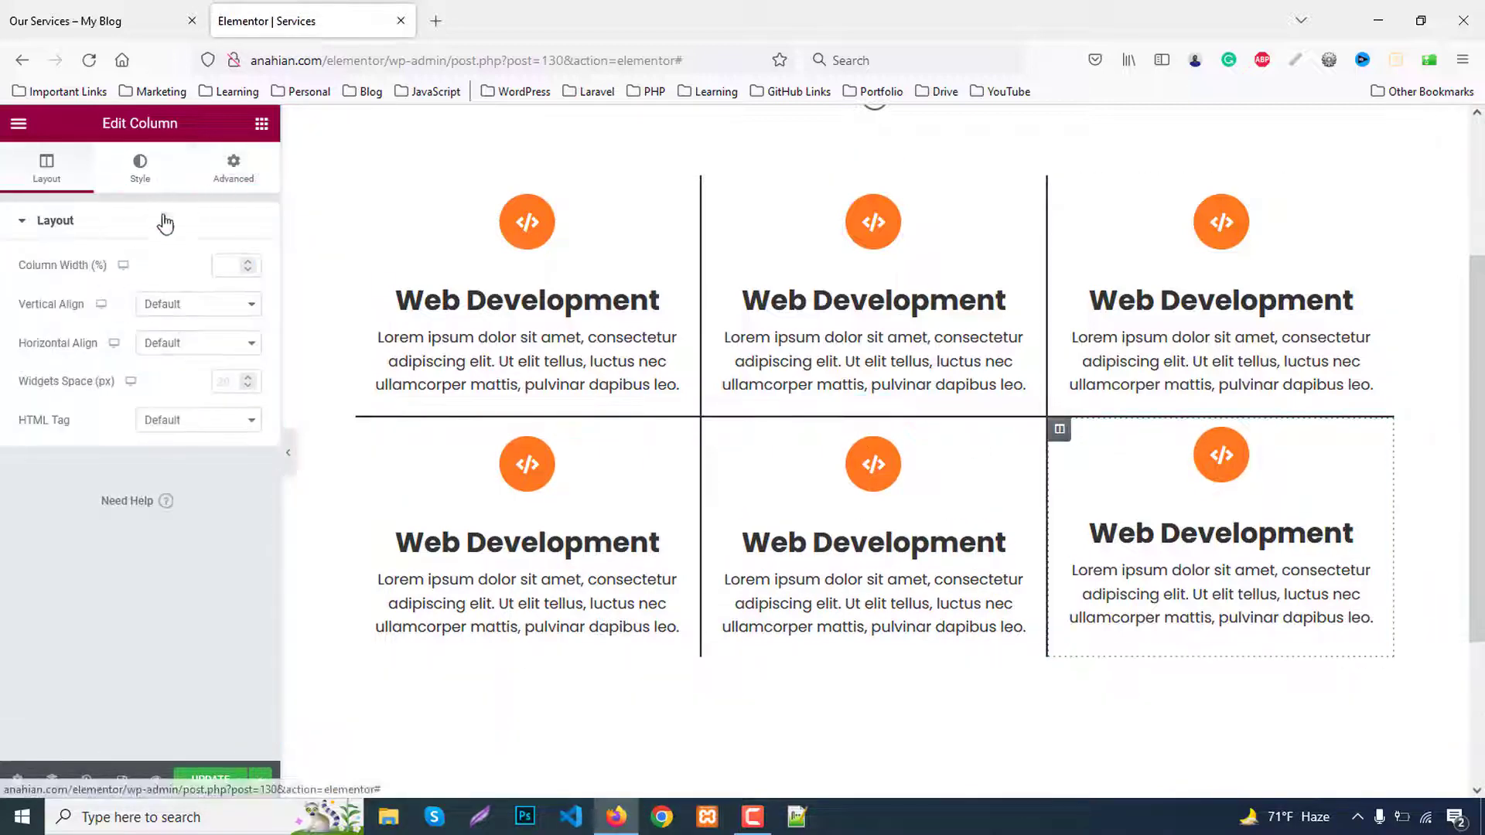
click(34, 361)
text(20)
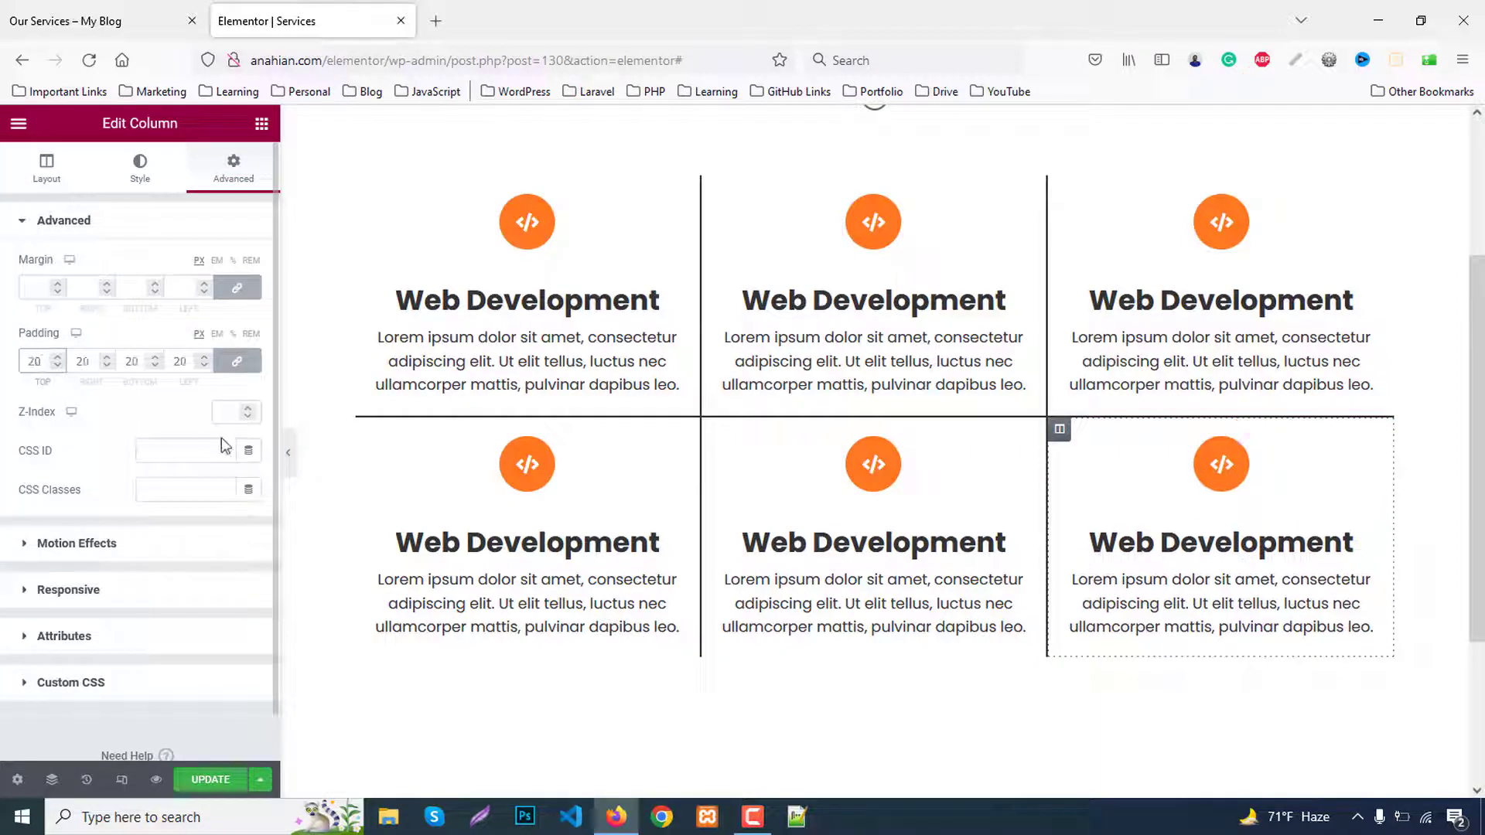
Preview the padded service grid without the editing panel, compare it with the reference Our Services page, and return to editing
click(286, 454)
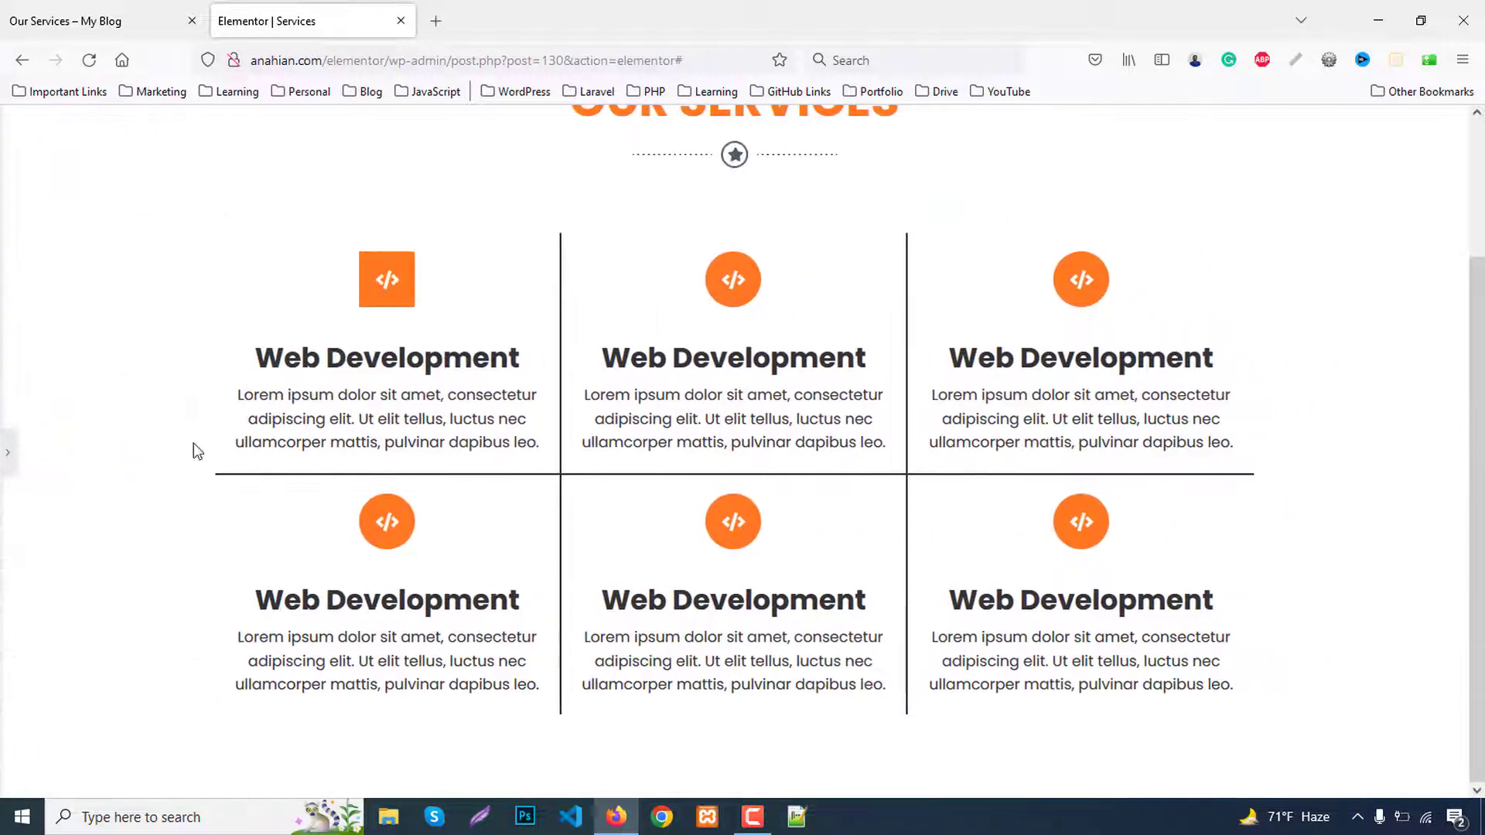
click(74, 17)
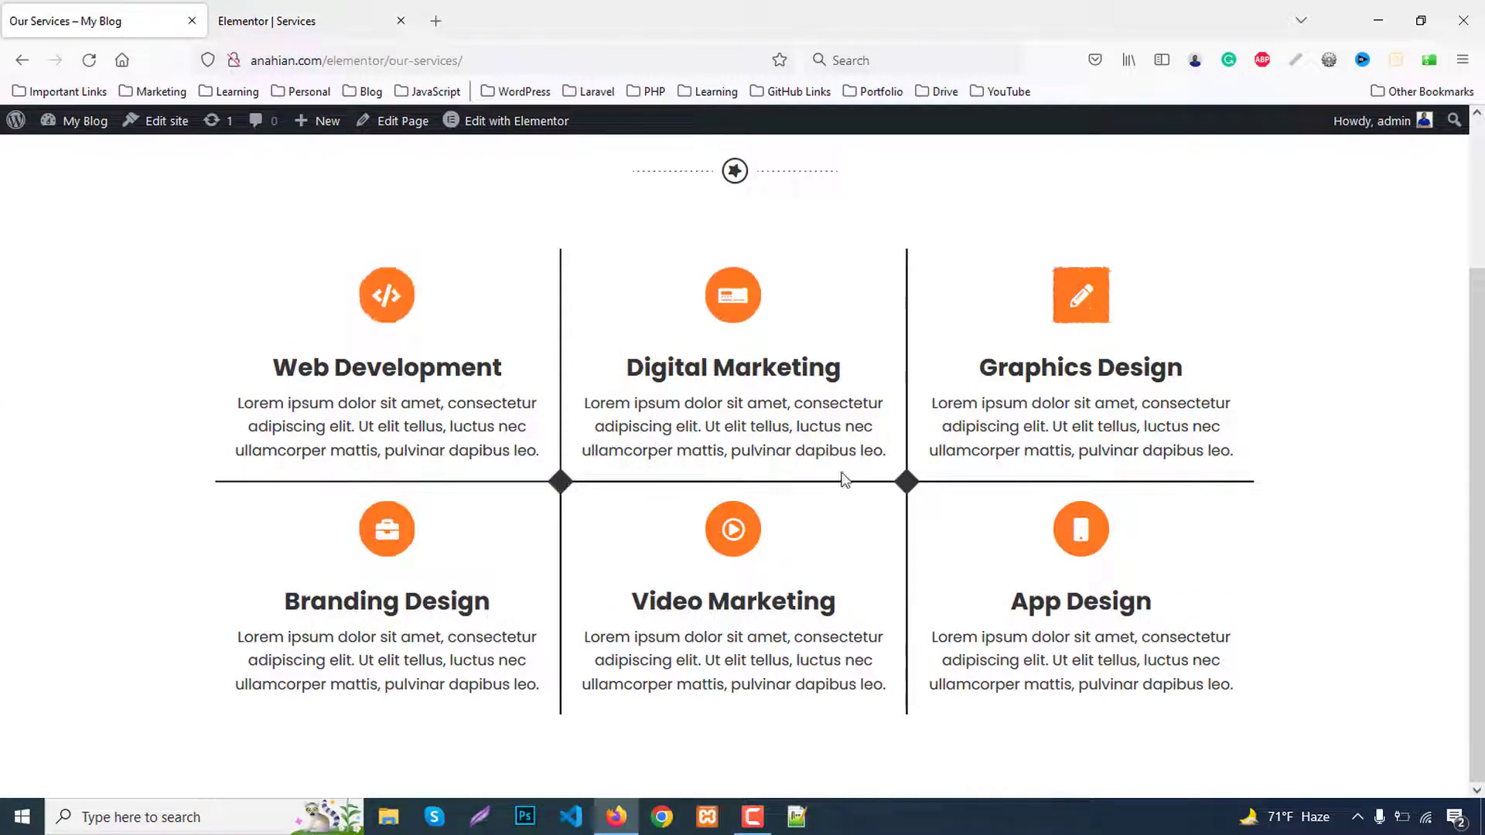
click(309, 21)
click(283, 453)
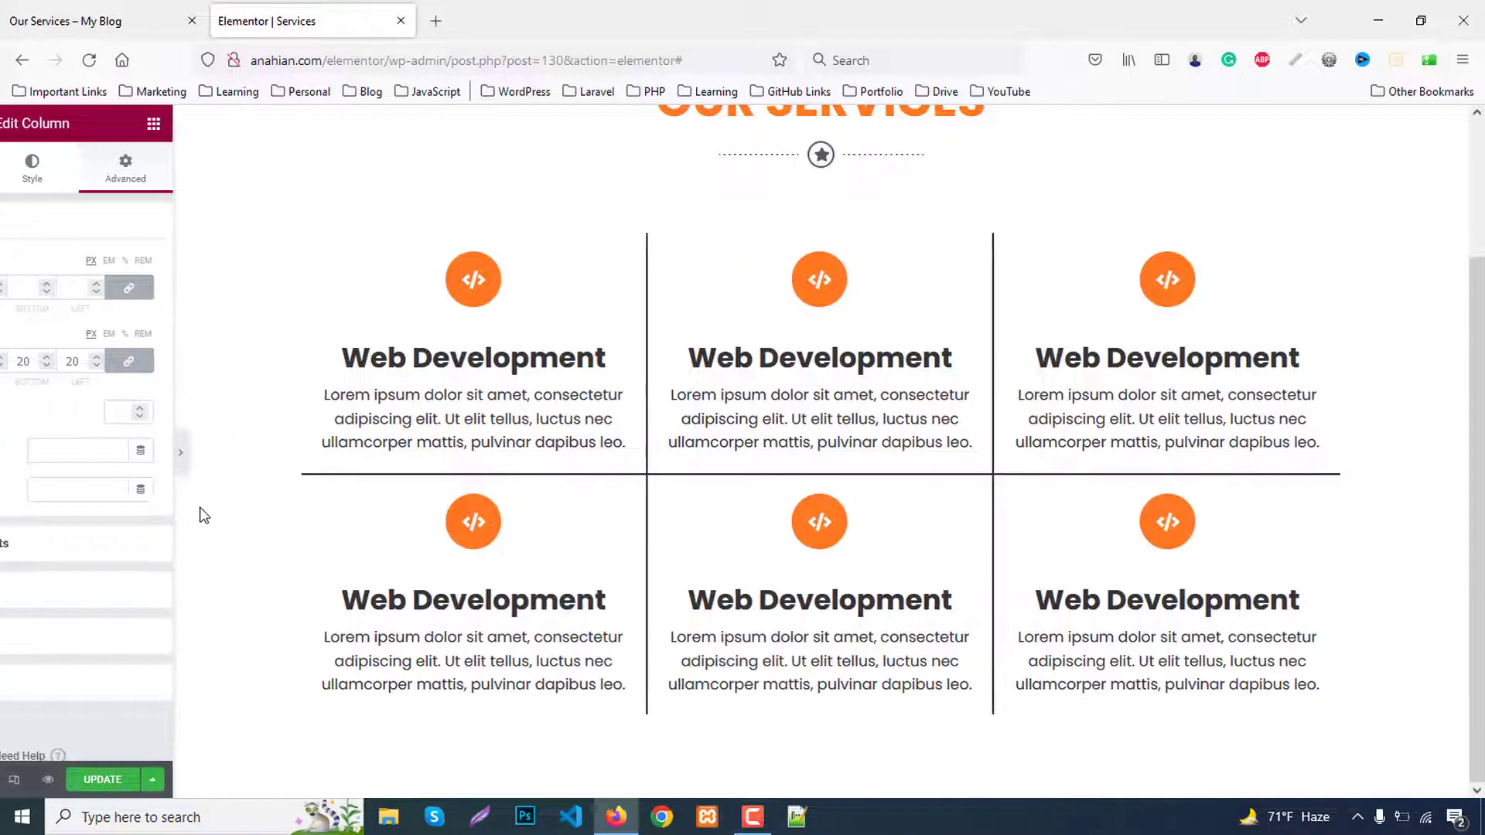